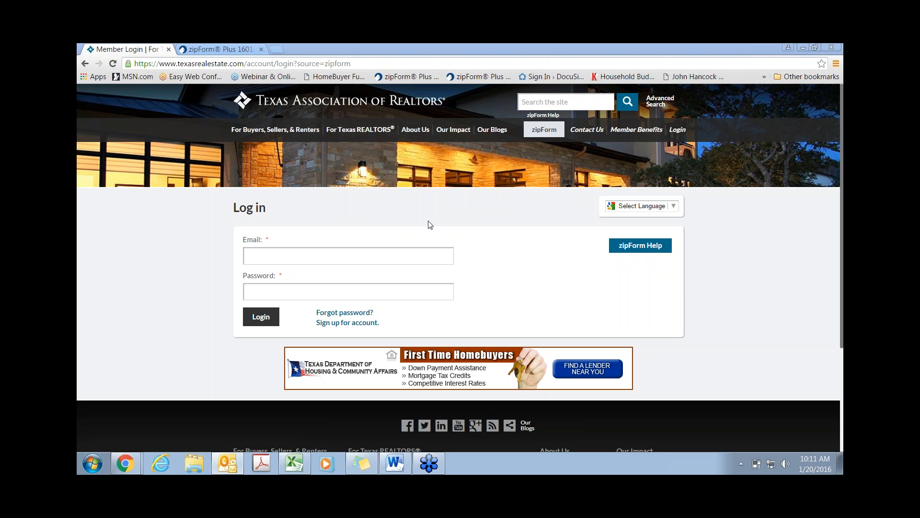
Step: Leave the member login fields and switch to the zipForm Plus tab listing 16 transactions
{"action": "left_click", "coordinate": [261, 256]}
{"action": "left_click", "coordinate": [265, 288]}
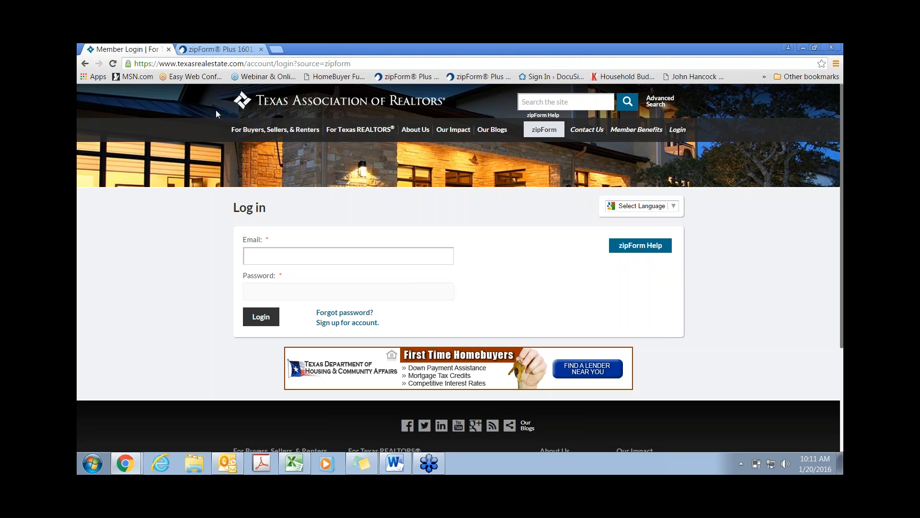
{"action": "left_click", "coordinate": [215, 49]}
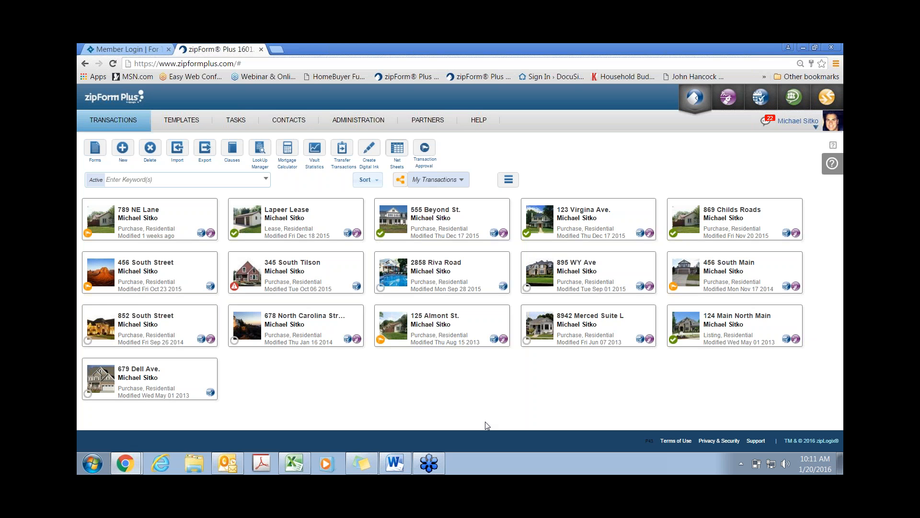
Step: Toggle between List and Icon views, finishing in Icon View, and show the Sort options
{"action": "left_click", "coordinate": [509, 180]}
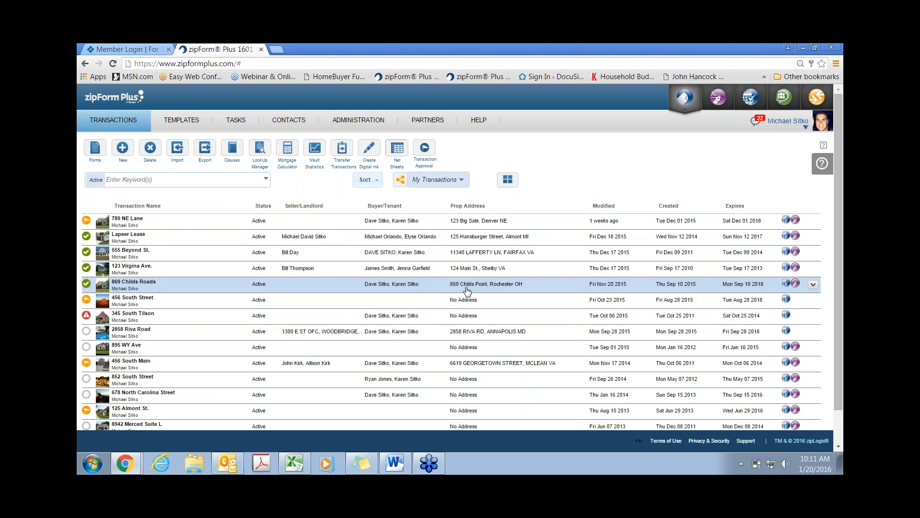
{"action": "left_click", "coordinate": [510, 184]}
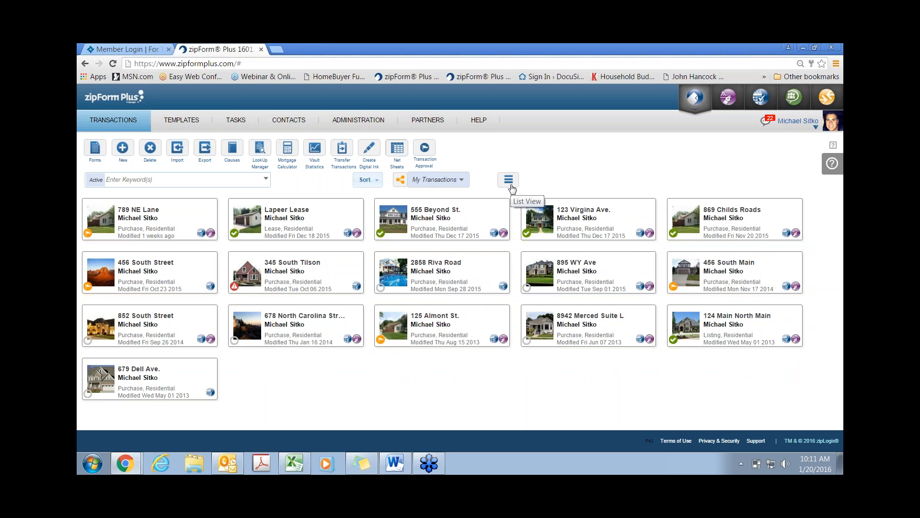
{"action": "left_click", "coordinate": [510, 182]}
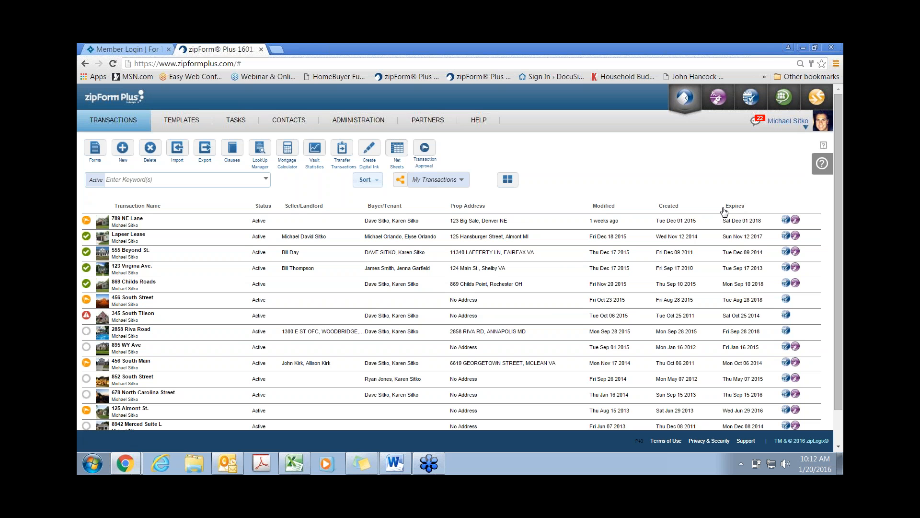
{"action": "left_click", "coordinate": [508, 179]}
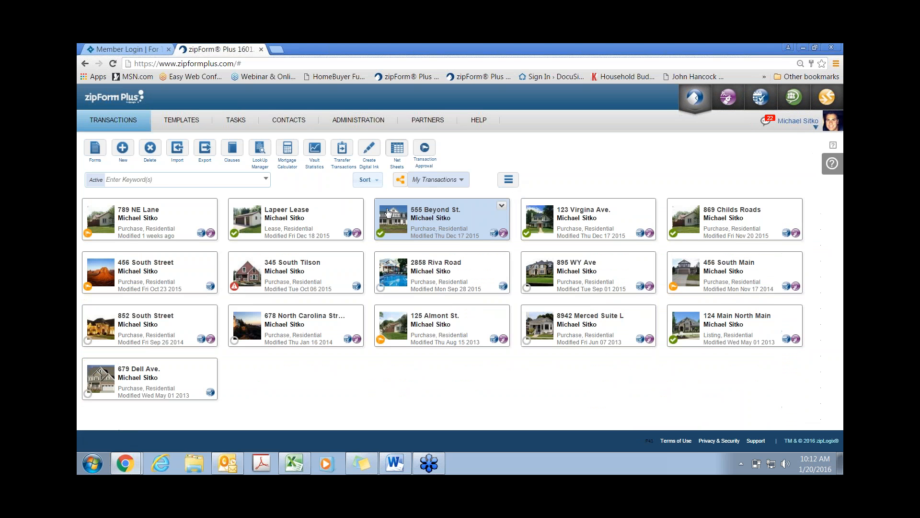
{"action": "left_click", "coordinate": [375, 180]}
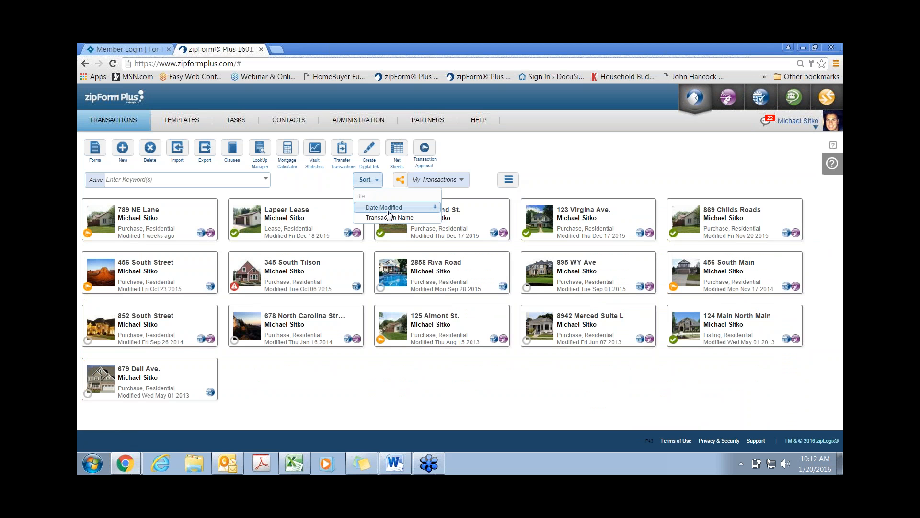
{"action": "left_click", "coordinate": [266, 179]}
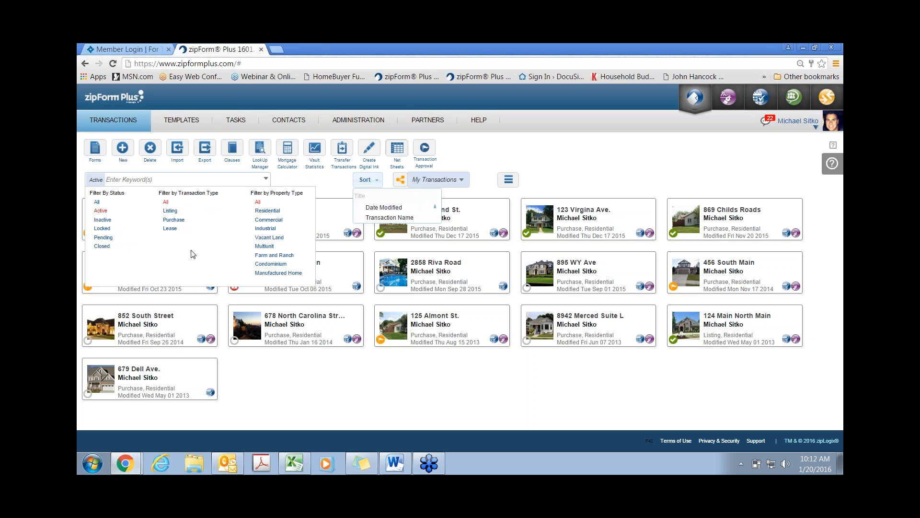
{"action": "left_click", "coordinate": [140, 180]}
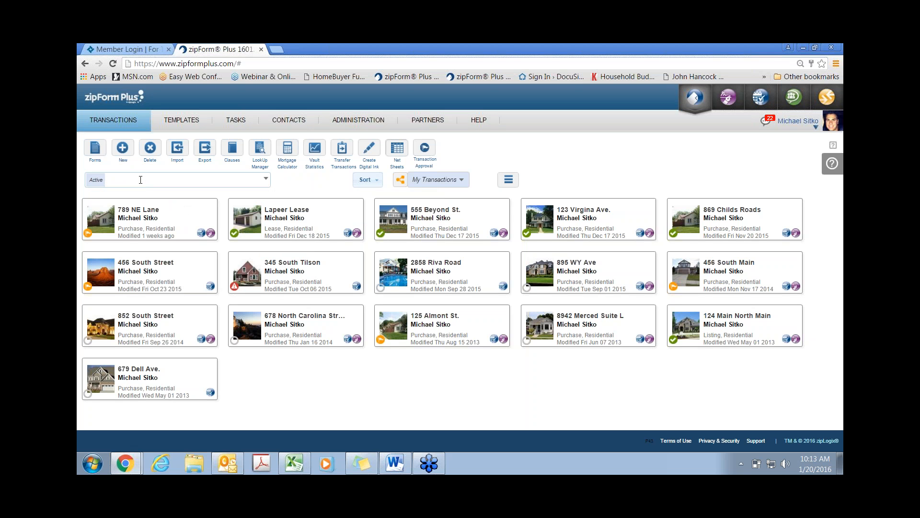
{"action": "type", "text": "895"}
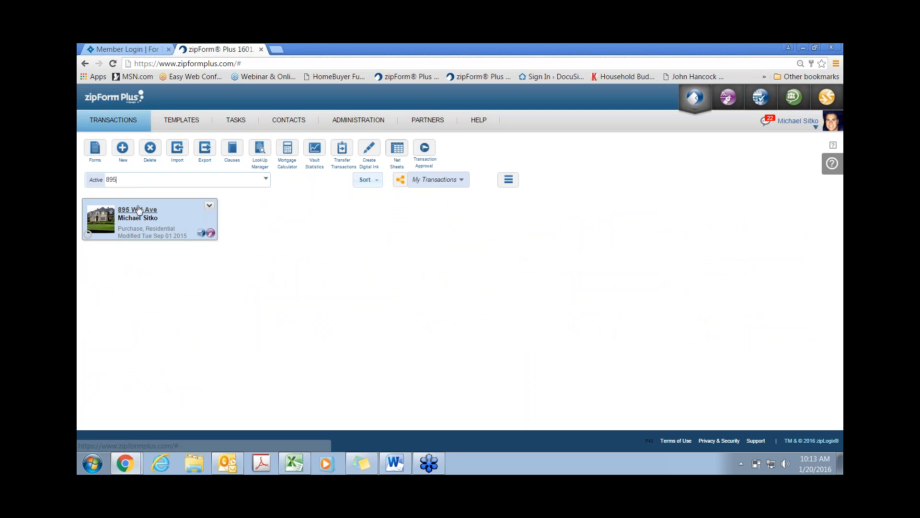
{"action": "left_click", "coordinate": [210, 208]}
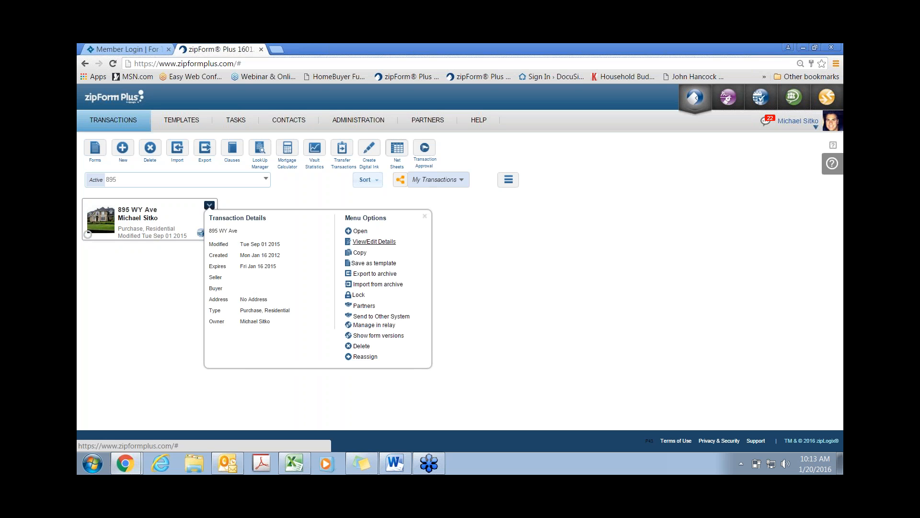
{"action": "left_click", "coordinate": [374, 242]}
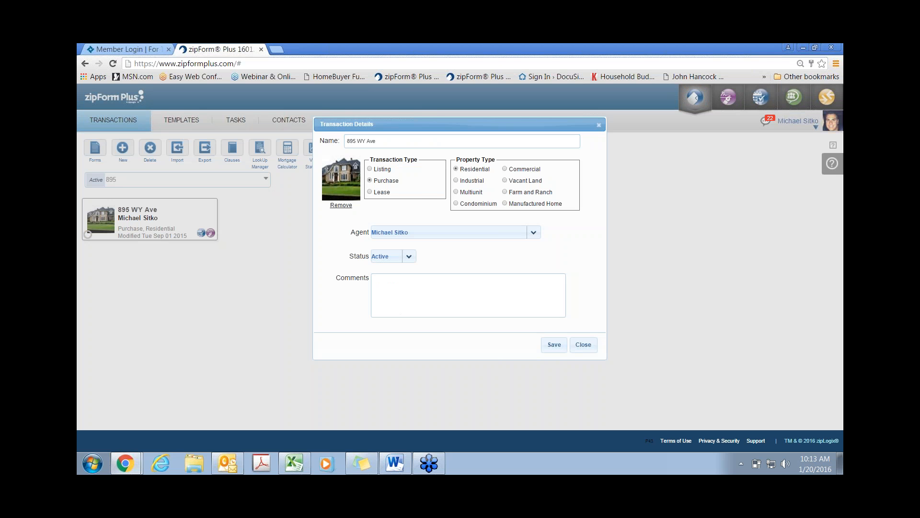
{"action": "left_click", "coordinate": [370, 169]}
{"action": "left_click", "coordinate": [370, 181]}
{"action": "left_click", "coordinate": [407, 258]}
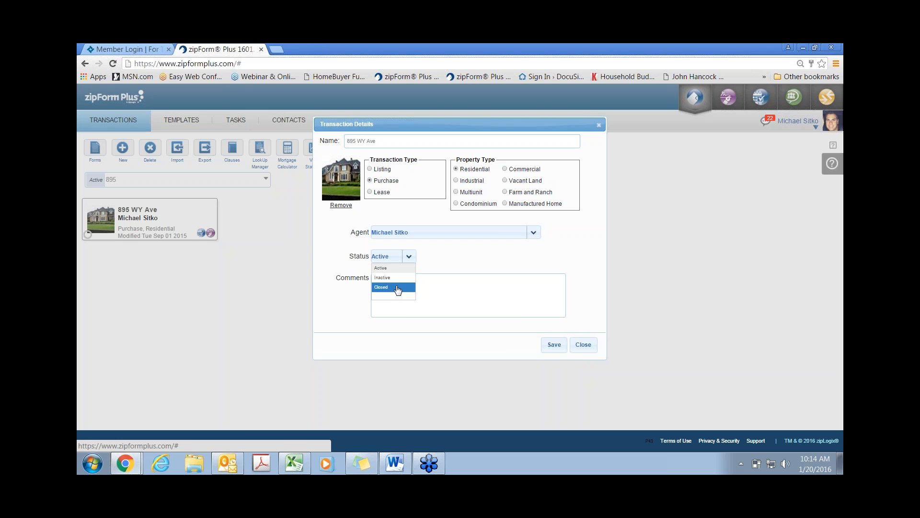
{"action": "left_click", "coordinate": [583, 344]}
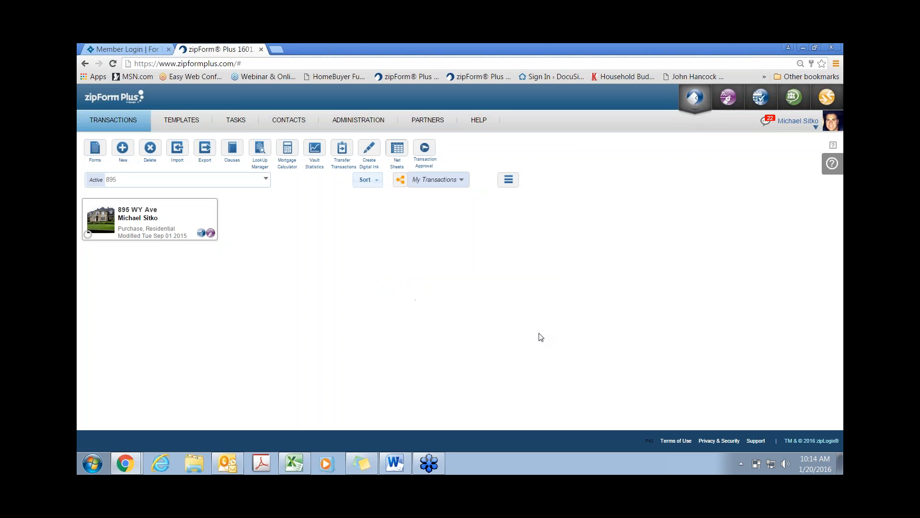
{"action": "left_click", "coordinate": [209, 205]}
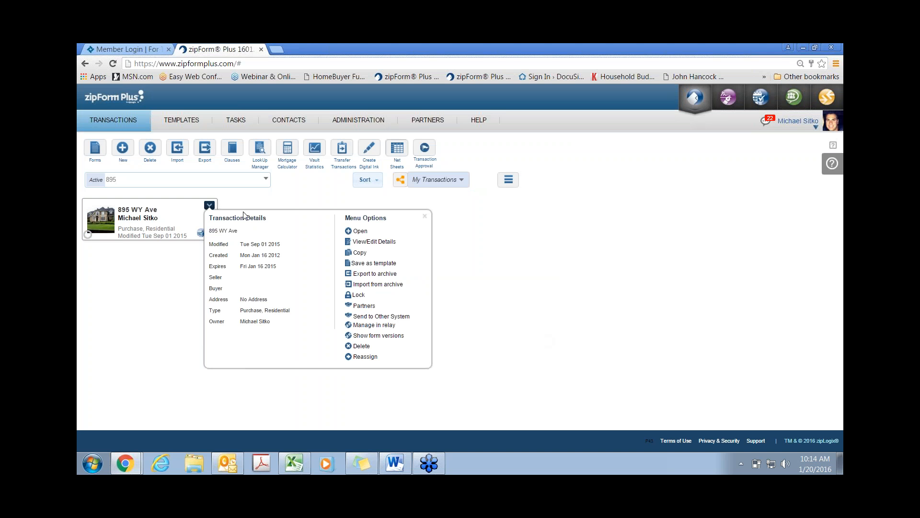
{"action": "left_click", "coordinate": [359, 253]}
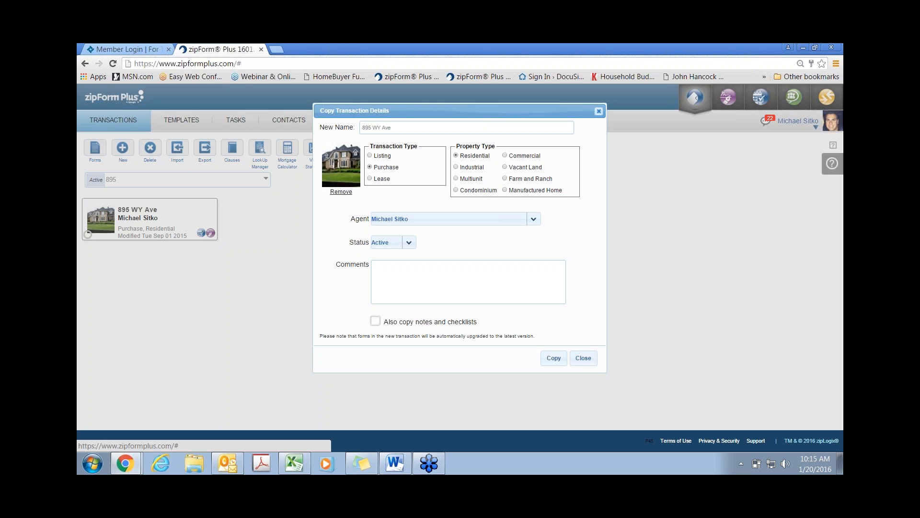
{"action": "left_click", "coordinate": [599, 111]}
{"action": "left_click_drag", "start_coordinate": [147, 179], "coordinate": [81, 181]}
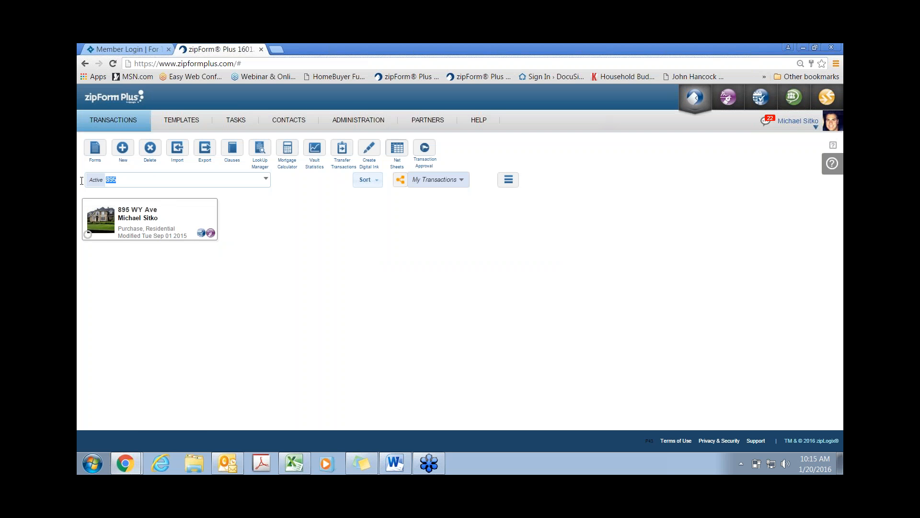
Step: Clear the 895 search and cancel the export selection so all 16 transactions show unselected
{"action": "key", "text": "BackSpace"}
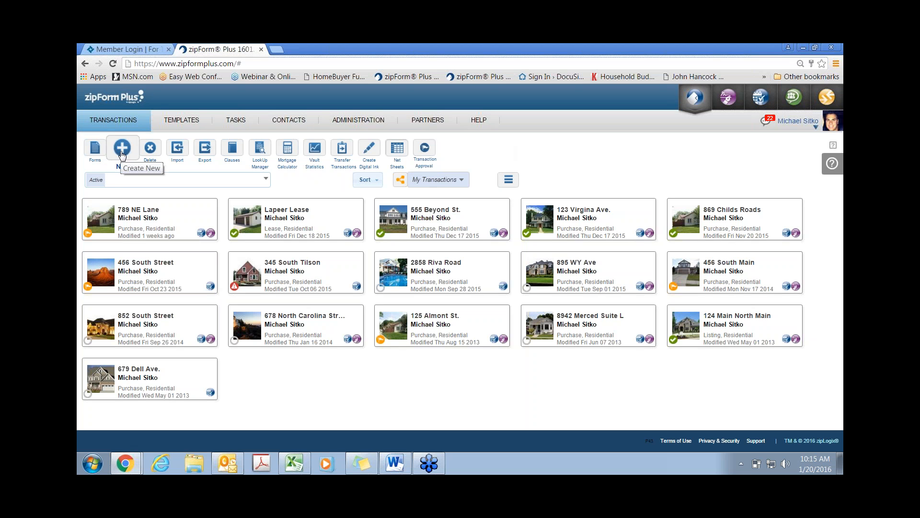
{"action": "left_click", "coordinate": [209, 151]}
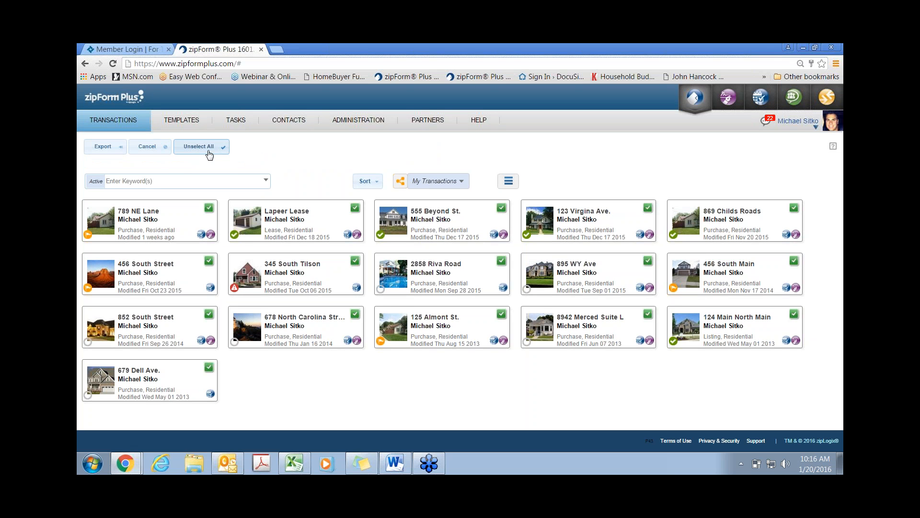
{"action": "left_click", "coordinate": [161, 157]}
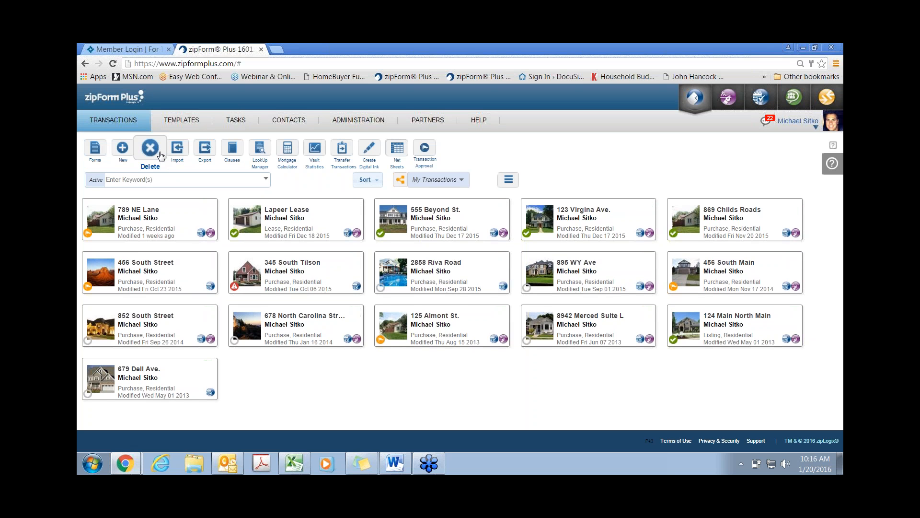
Step: Close the Import transaction(s) dialog without importing, then bring up the Clause Manager
{"action": "left_click", "coordinate": [178, 155]}
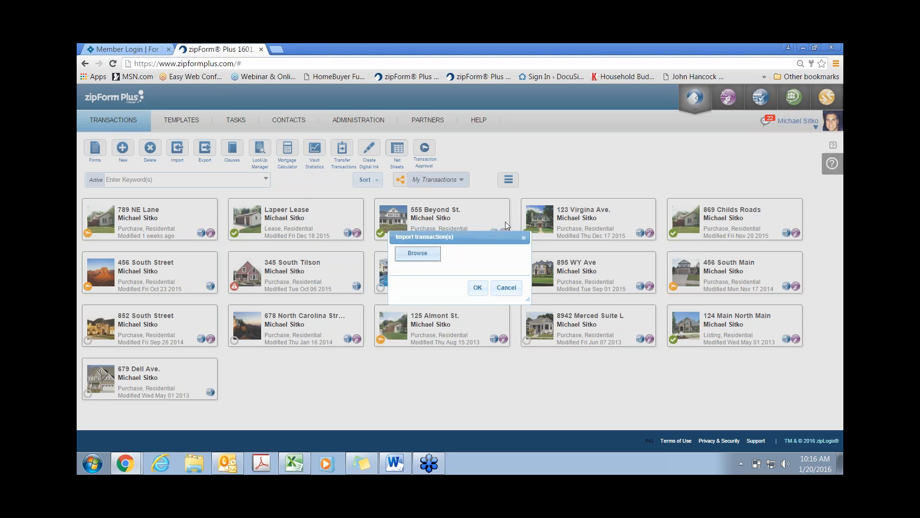
{"action": "left_click", "coordinate": [523, 237]}
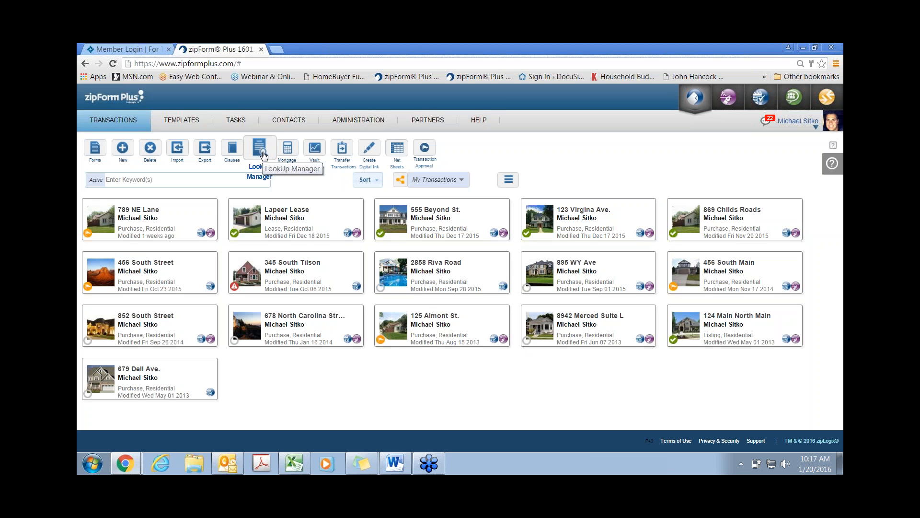
{"action": "left_click", "coordinate": [233, 151]}
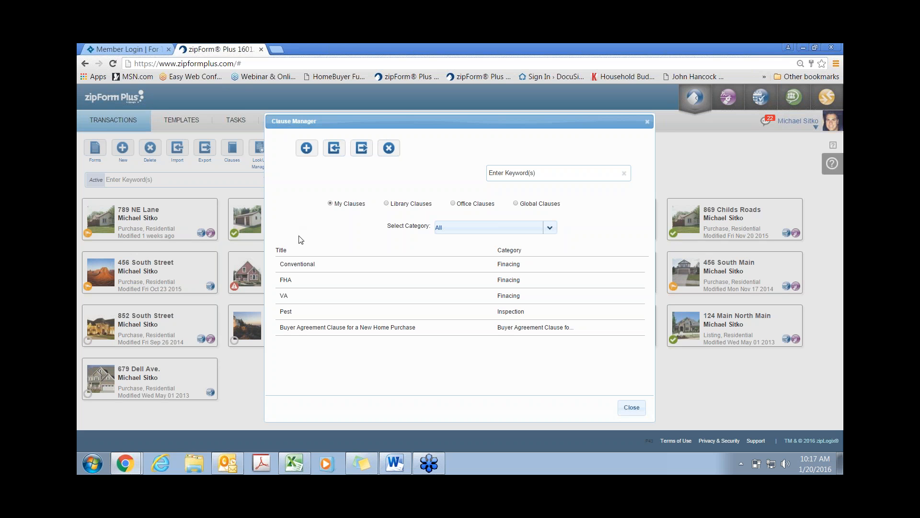
Step: Select the Conventional clause, then close Clause Manager to return to the 16 transactions
{"action": "left_click", "coordinate": [303, 263]}
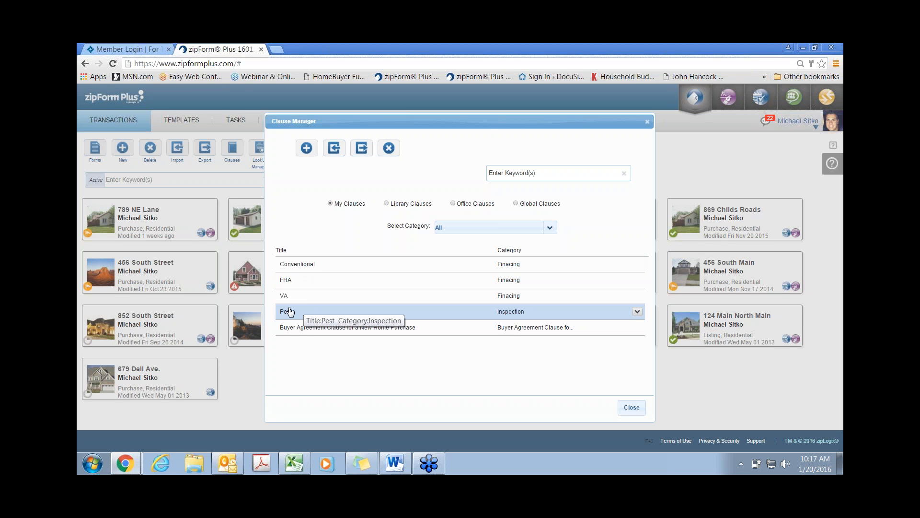
{"action": "left_click", "coordinate": [647, 125]}
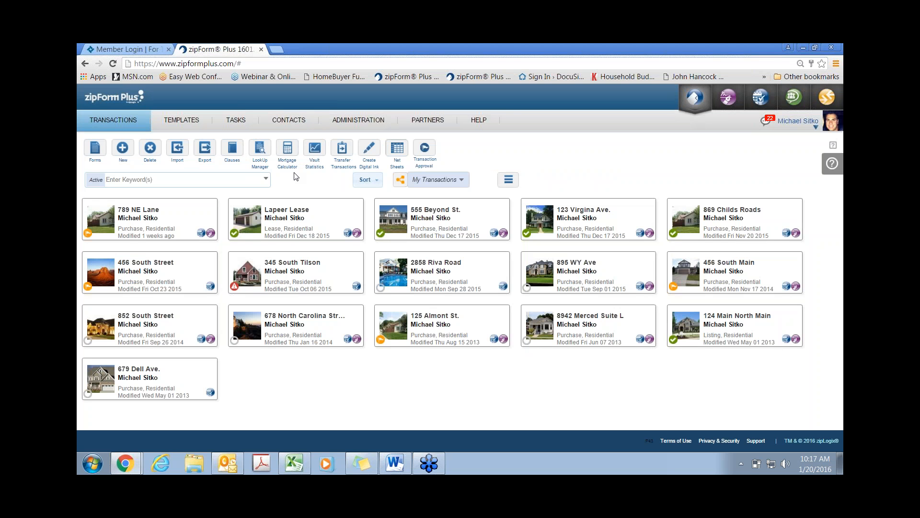
Step: Calculate a $275,000 loan at 4% over 360 months: $1,312.89 principal and interest
{"action": "left_click", "coordinate": [287, 148]}
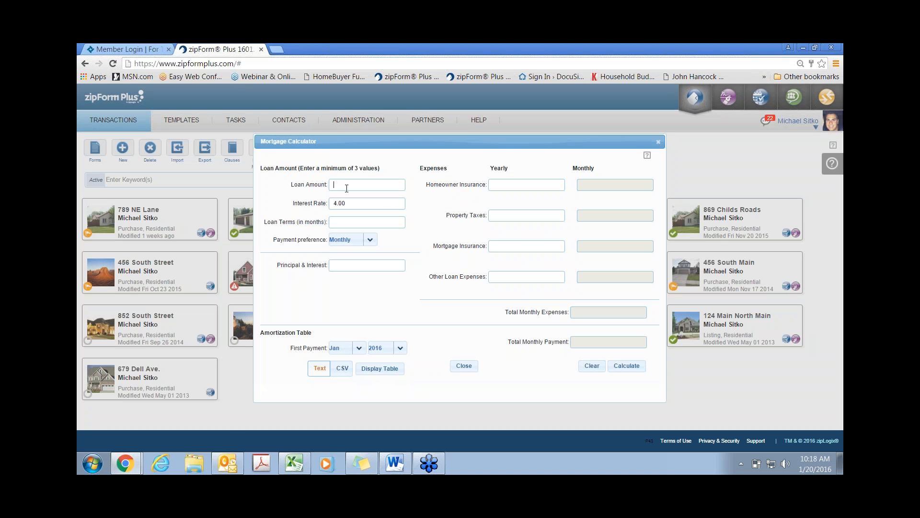
{"action": "type", "text": "275"}
{"action": "left_click", "coordinate": [346, 194]}
{"action": "type", "text": "360"}
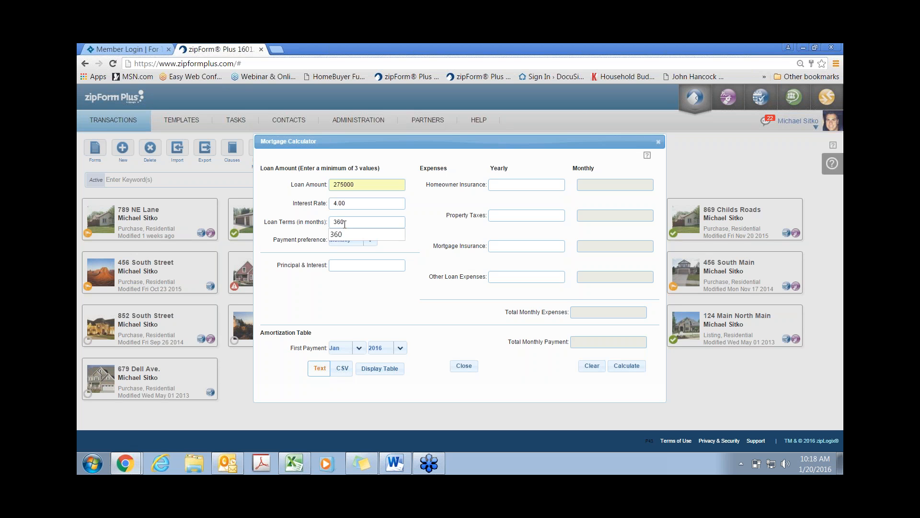
{"action": "left_click", "coordinate": [343, 234]}
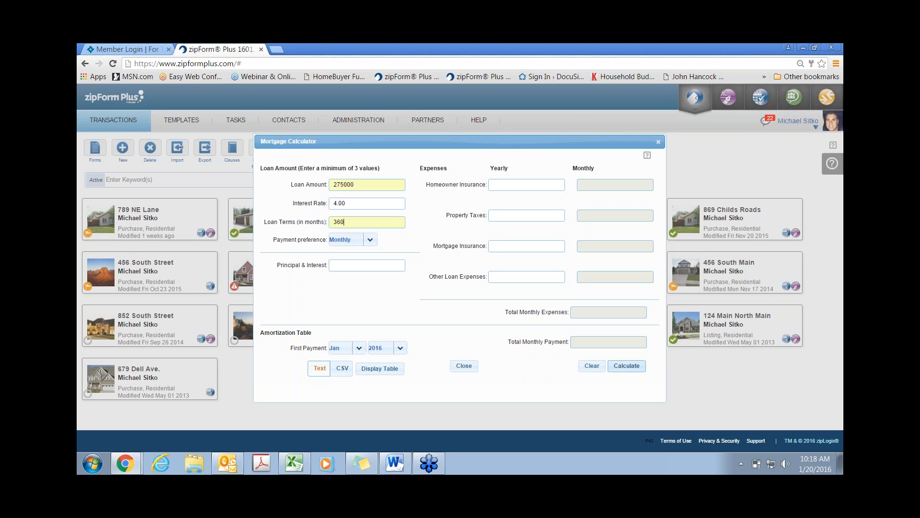
{"action": "left_click", "coordinate": [626, 367]}
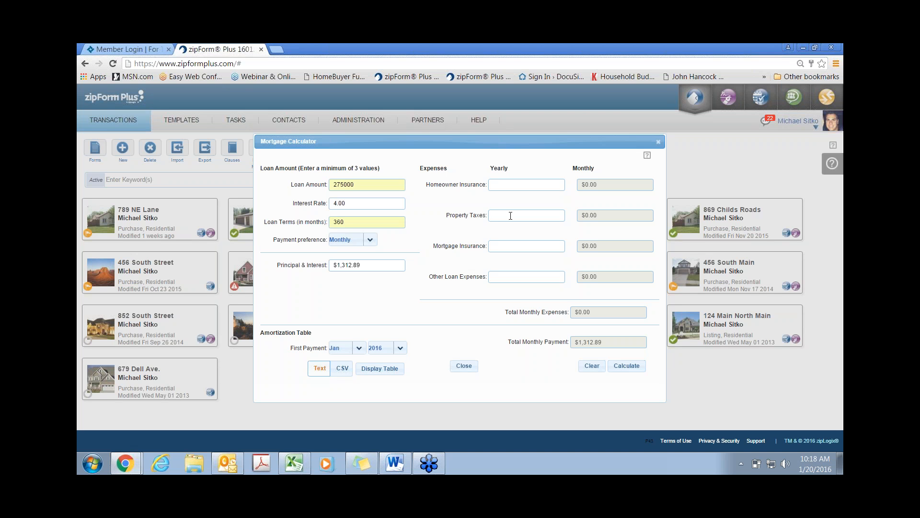
Step: Add $3,000 yearly property taxes and recalculate for a $1,562.89 monthly total
{"action": "type", "text": "3000"}
{"action": "left_click", "coordinate": [505, 228]}
{"action": "left_click", "coordinate": [619, 366]}
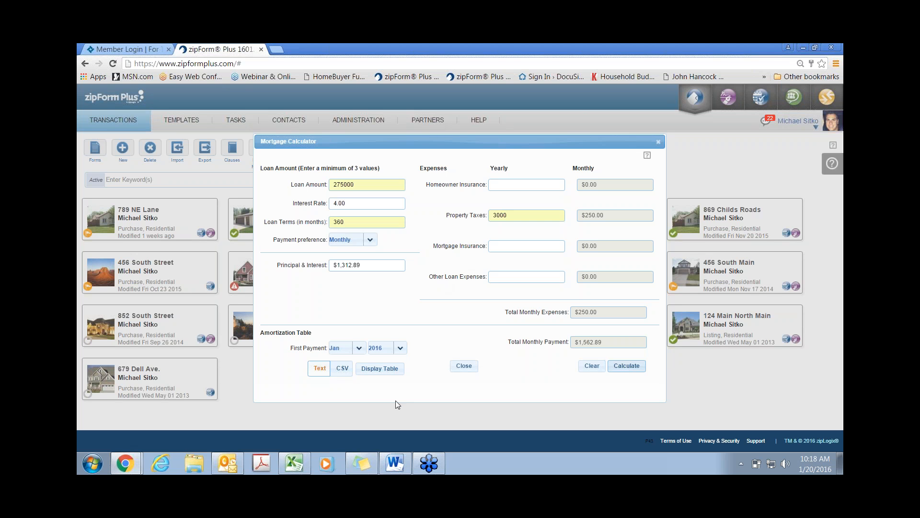
Step: Display the amortization table and scroll through its monthly payments starting Feb 2016
{"action": "left_click", "coordinate": [379, 368]}
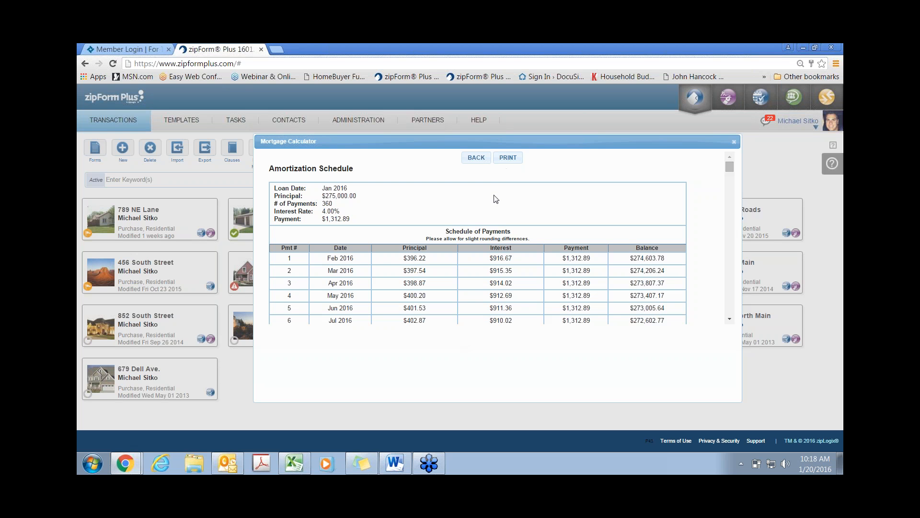
{"action": "scroll", "coordinate": [490, 207], "scroll_direction": "down", "scroll_amount": 1}
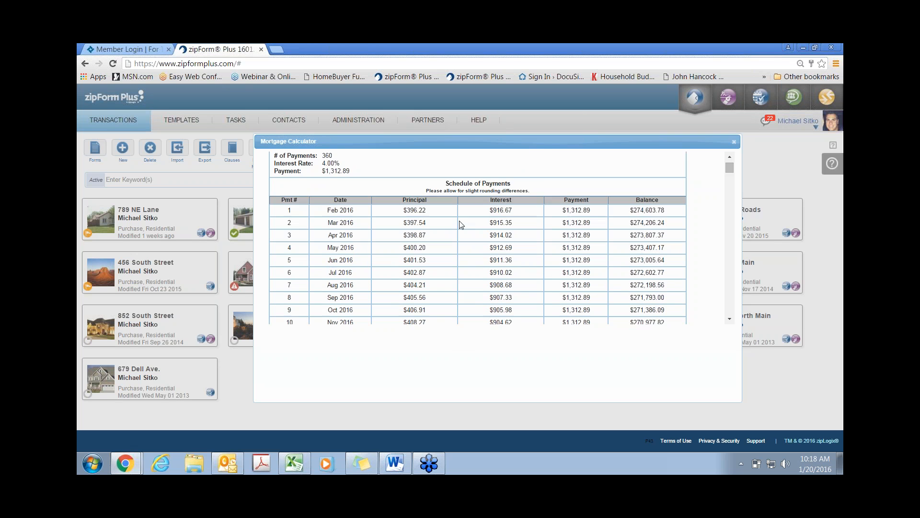
{"action": "scroll", "coordinate": [463, 235], "scroll_direction": "down", "scroll_amount": 1}
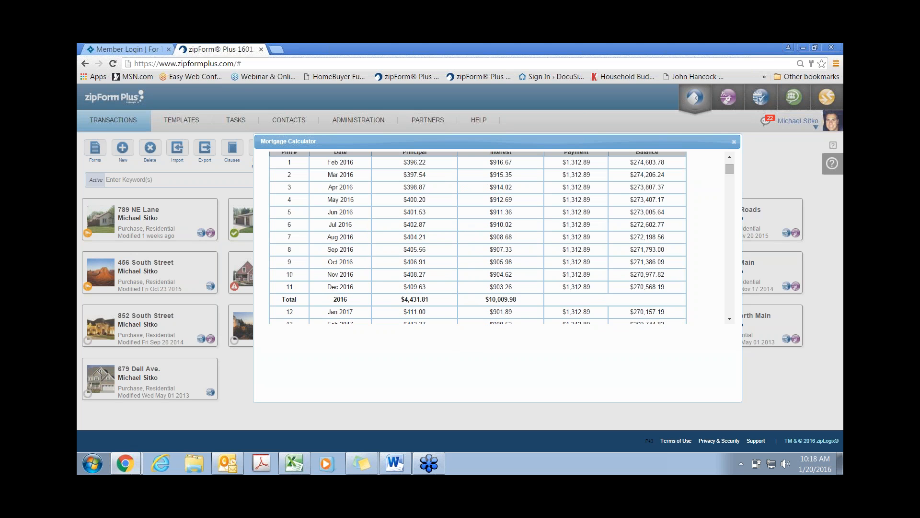
{"action": "scroll", "coordinate": [477, 238], "scroll_direction": "up", "scroll_amount": 2}
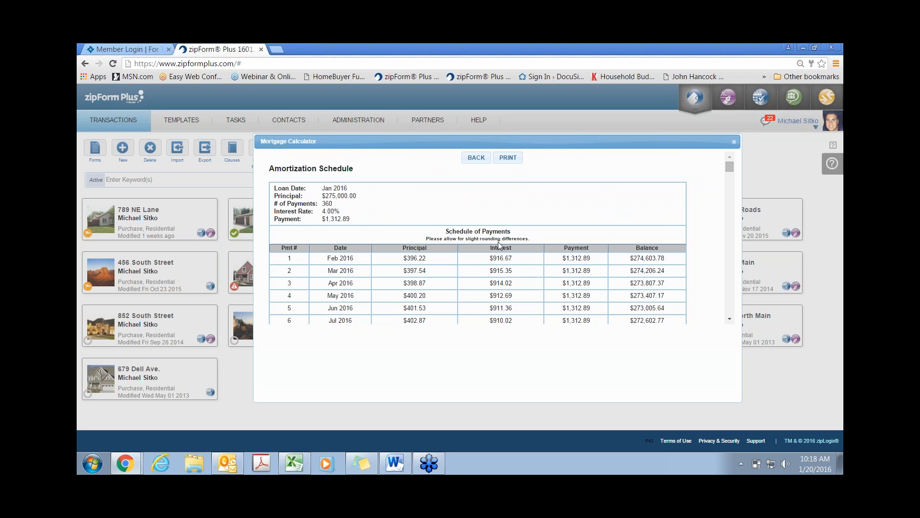
Step: Choose CSV amortization output, close the Mortgage Calculator, and switch to the Templates list
{"action": "left_click", "coordinate": [474, 160]}
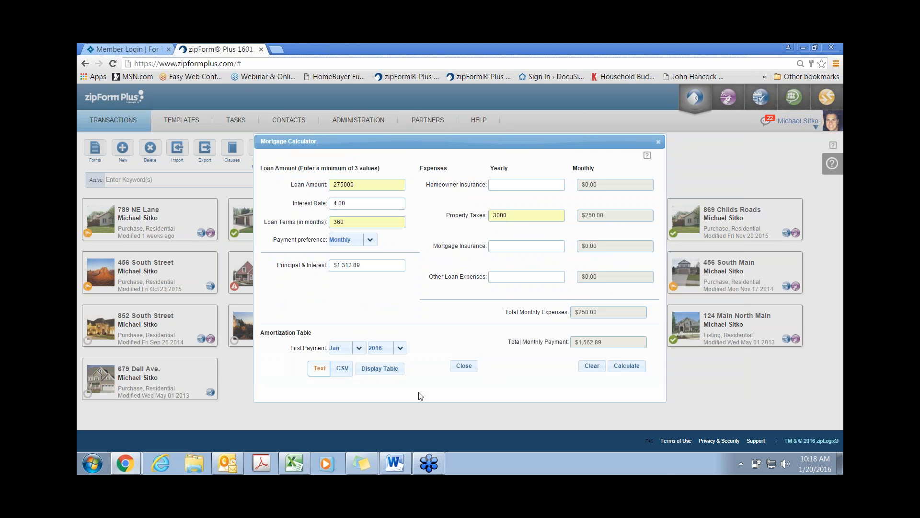
{"action": "left_click", "coordinate": [335, 371]}
{"action": "left_click", "coordinate": [467, 368]}
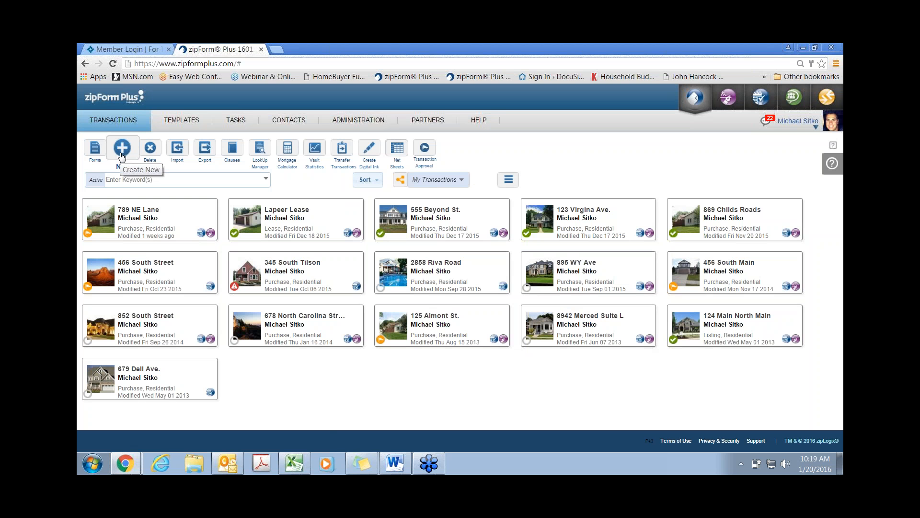
{"action": "left_click", "coordinate": [179, 120]}
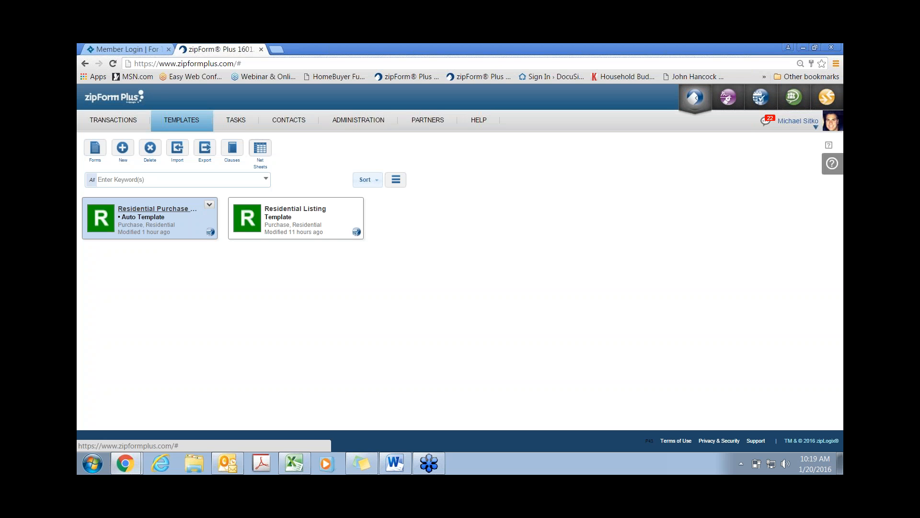
Step: Click New on the Templates page to bring up the Template Details form
{"action": "left_click", "coordinate": [123, 148]}
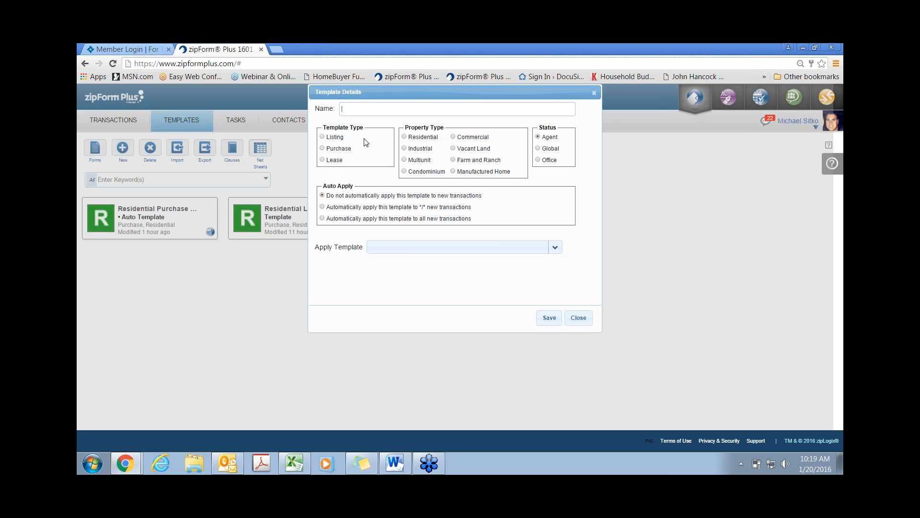
Step: Make the template Listing/Residential and try the auto-apply choices, ending on Listing/Residential only
{"action": "left_click", "coordinate": [323, 136]}
{"action": "left_click", "coordinate": [404, 137]}
{"action": "left_click", "coordinate": [322, 207]}
{"action": "left_click_drag", "start_coordinate": [506, 208], "coordinate": [520, 239]}
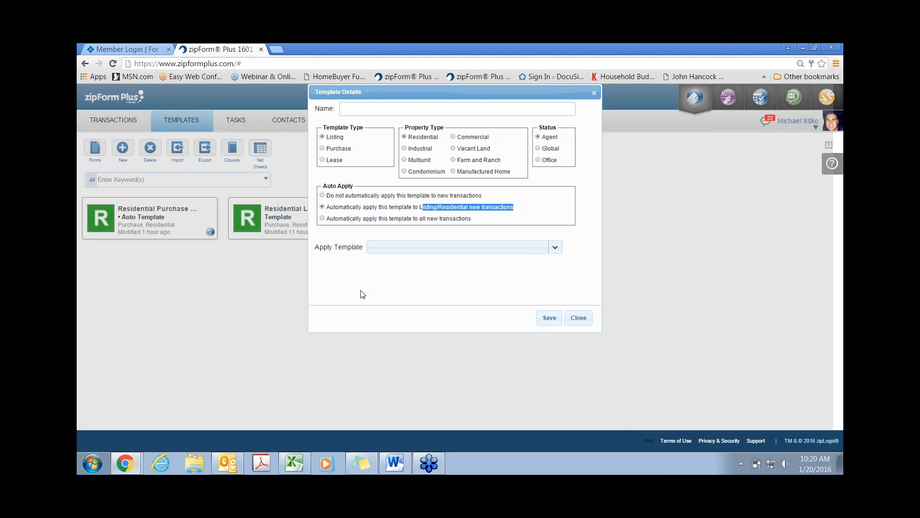
{"action": "left_click", "coordinate": [322, 218]}
{"action": "left_click", "coordinate": [322, 207]}
Step: Switch the template to Lease/Commercial, then close the details without saving
{"action": "left_click", "coordinate": [322, 160]}
{"action": "left_click", "coordinate": [454, 137]}
{"action": "left_click", "coordinate": [582, 319]}
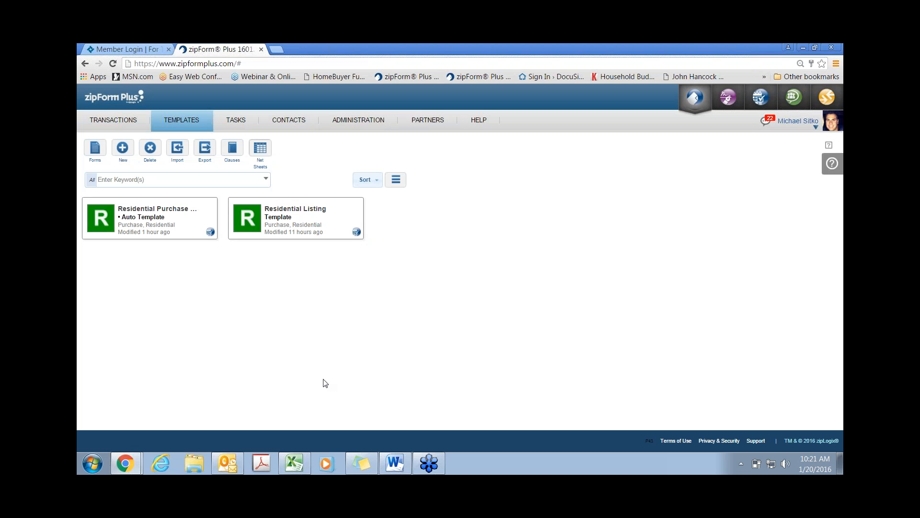
Step: Open the Residential Purchase Auto Template, then its transaction cover sheet form
{"action": "double_click", "coordinate": [160, 221]}
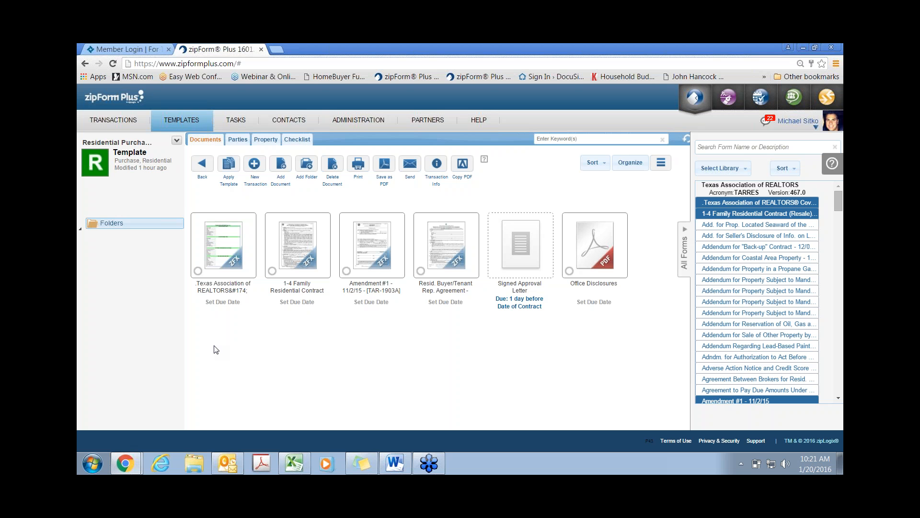
{"action": "double_click", "coordinate": [218, 259]}
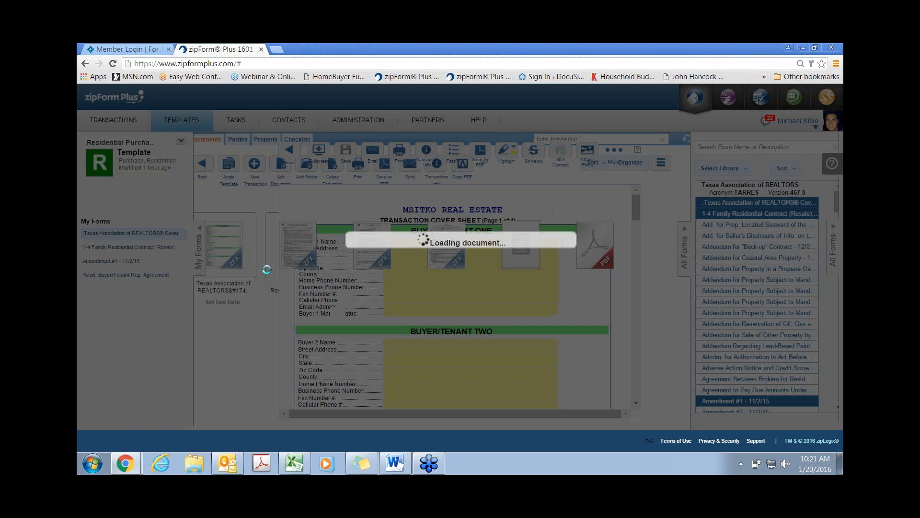
Step: Scroll the cover sheet, view the 1-4 Family Residential Contract (Resale), then go back to the documents
{"action": "scroll", "coordinate": [407, 300], "scroll_direction": "down", "scroll_amount": 5}
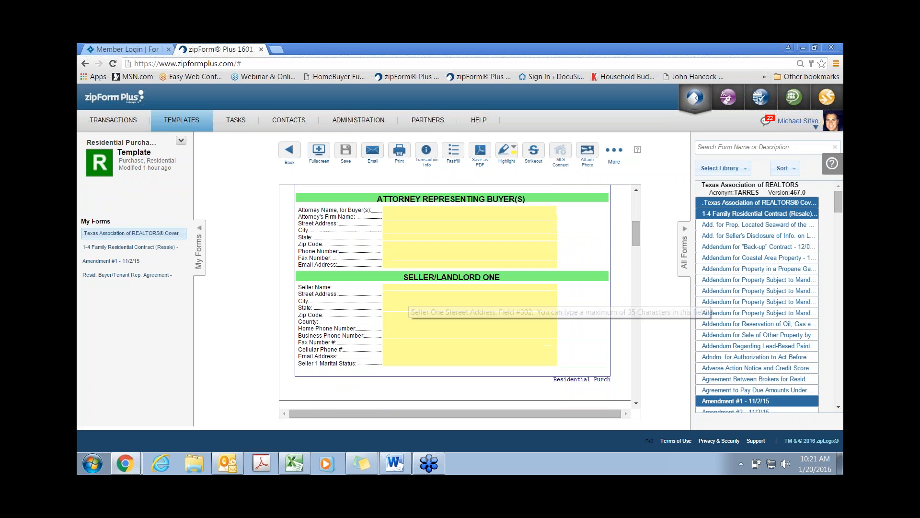
{"action": "scroll", "coordinate": [407, 307], "scroll_direction": "down", "scroll_amount": 10}
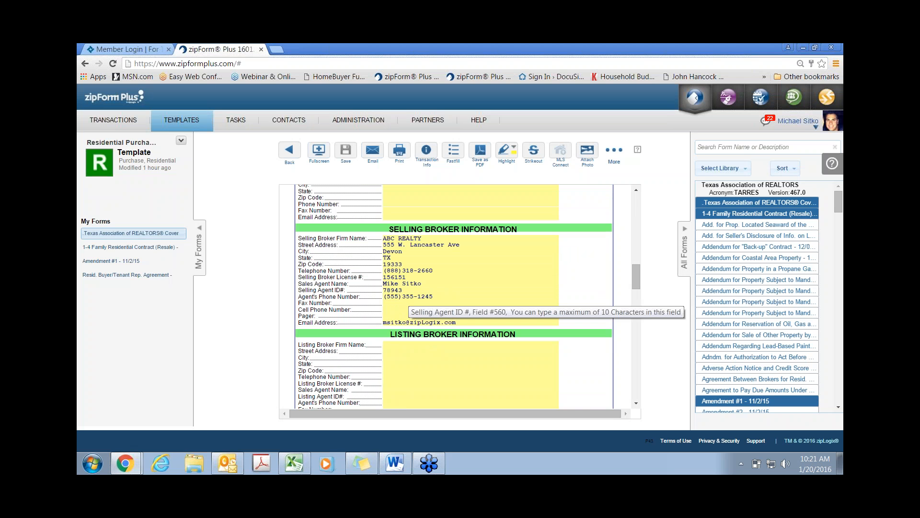
{"action": "left_click", "coordinate": [118, 247]}
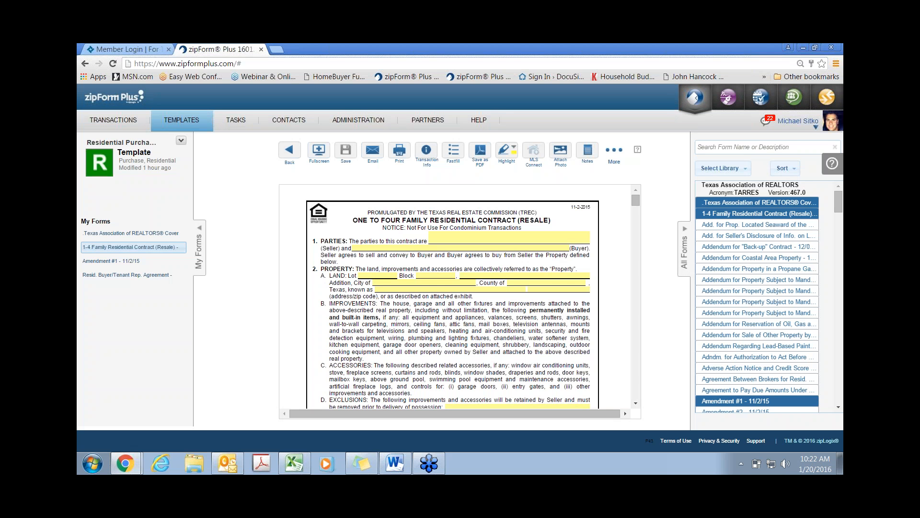
{"action": "left_click", "coordinate": [289, 151]}
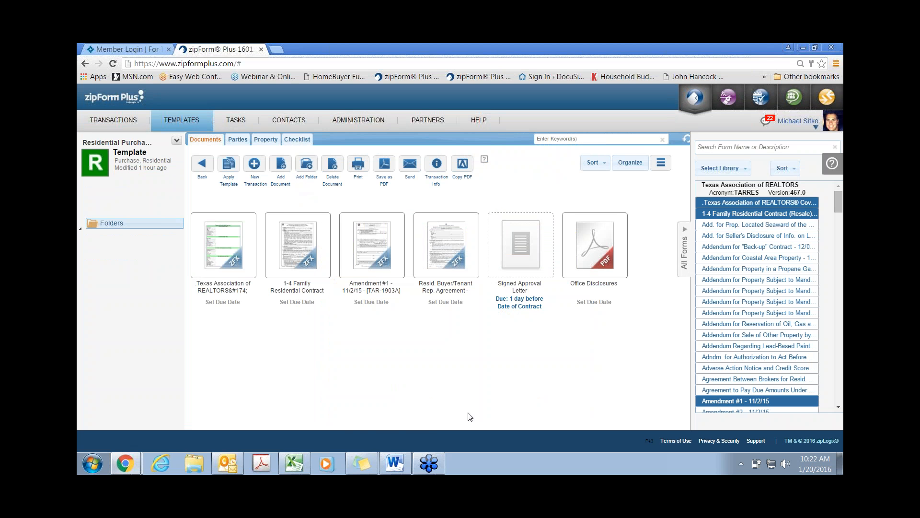
{"action": "mouse_move", "coordinate": [522, 254]}
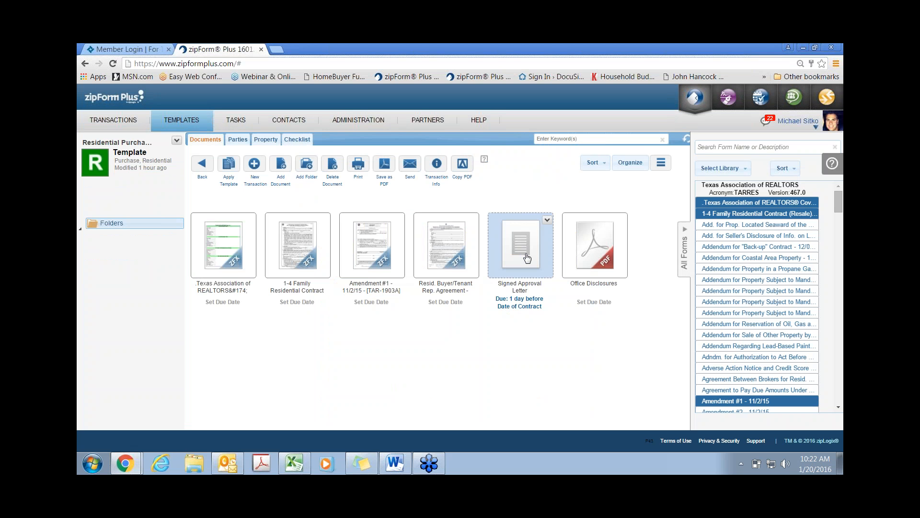
{"action": "left_click", "coordinate": [519, 307]}
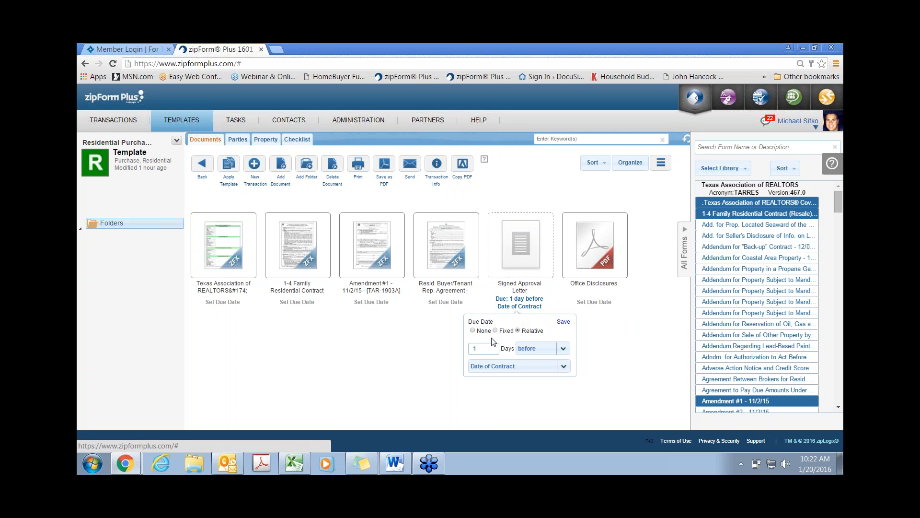
{"action": "double_click", "coordinate": [487, 350]}
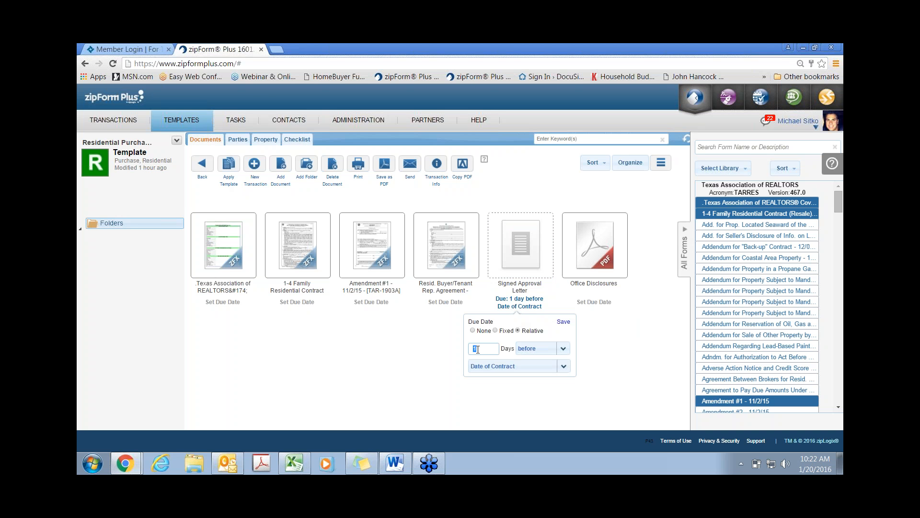
{"action": "left_click", "coordinate": [563, 349]}
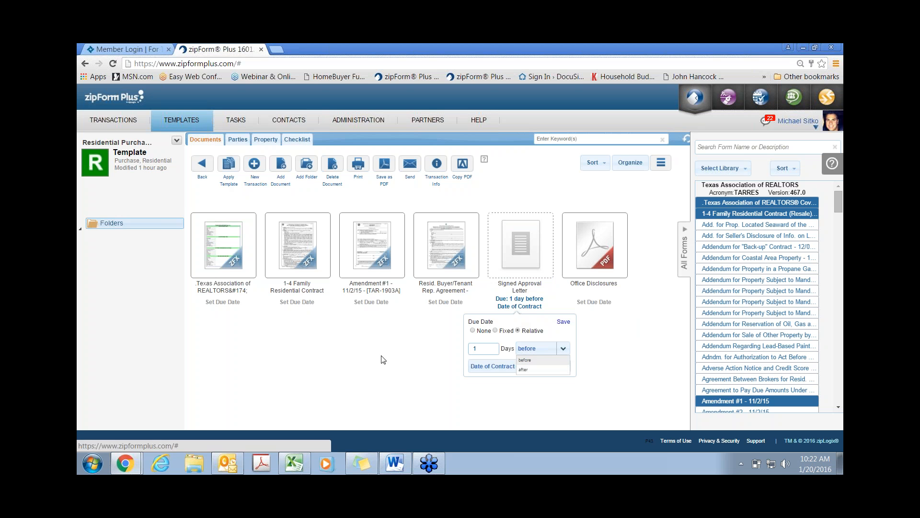
{"action": "left_click", "coordinate": [403, 358]}
{"action": "left_click", "coordinate": [519, 302]}
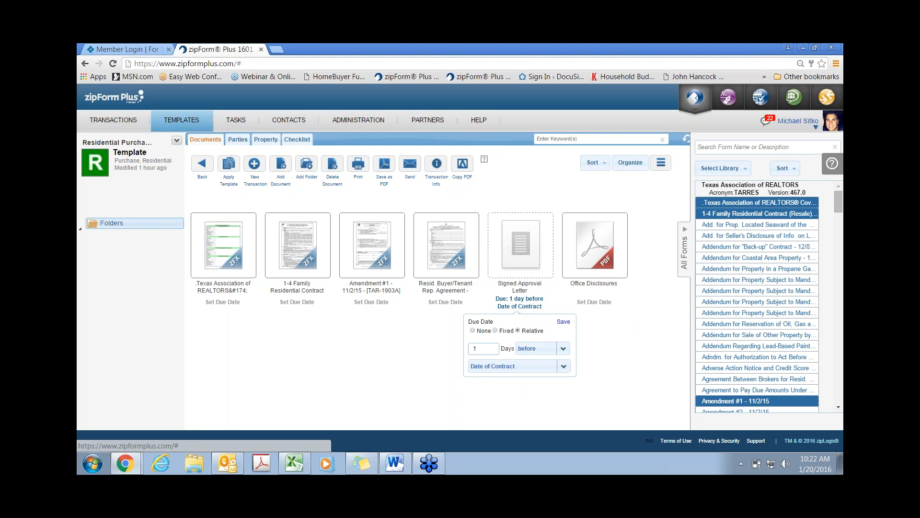
{"action": "left_click", "coordinate": [564, 367]}
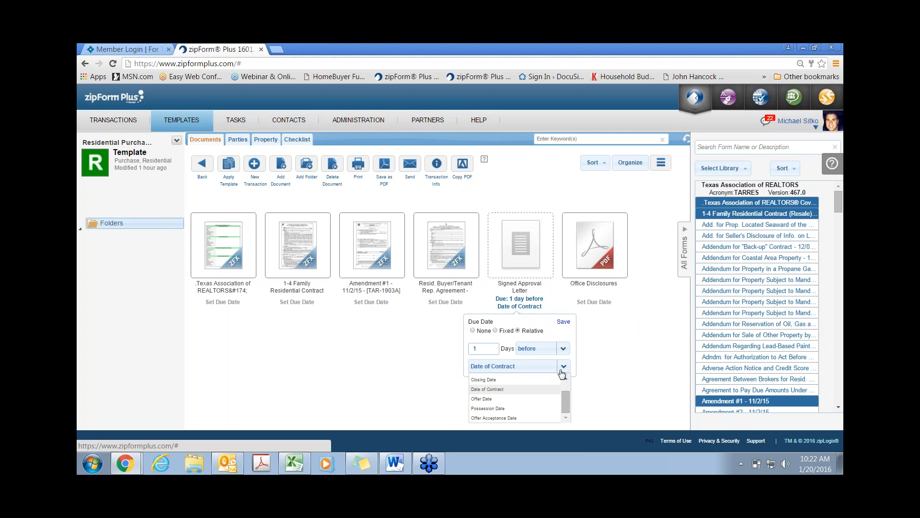
{"action": "scroll", "coordinate": [526, 397], "scroll_direction": "up", "scroll_amount": 1}
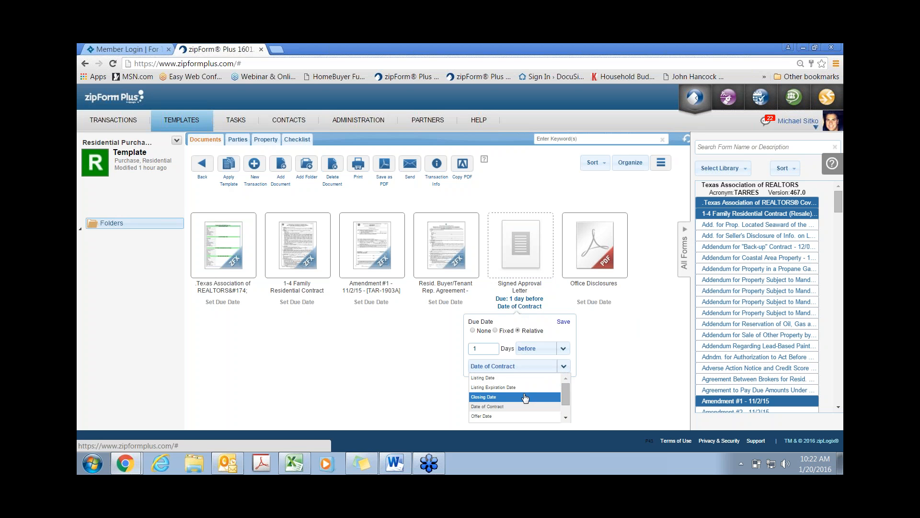
{"action": "left_click", "coordinate": [423, 367]}
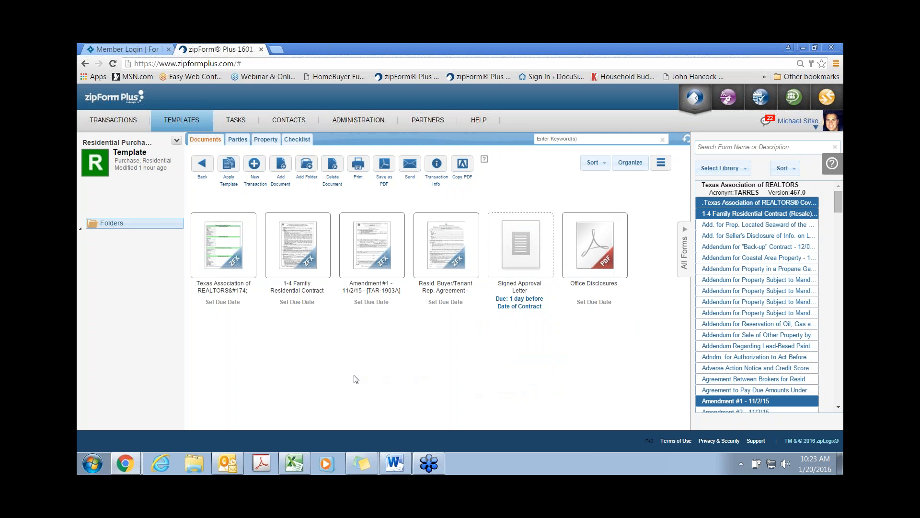
Step: Cancel adding a document and show the To Do, Due Dates, Follow up and Closing checklists
{"action": "left_click", "coordinate": [281, 166]}
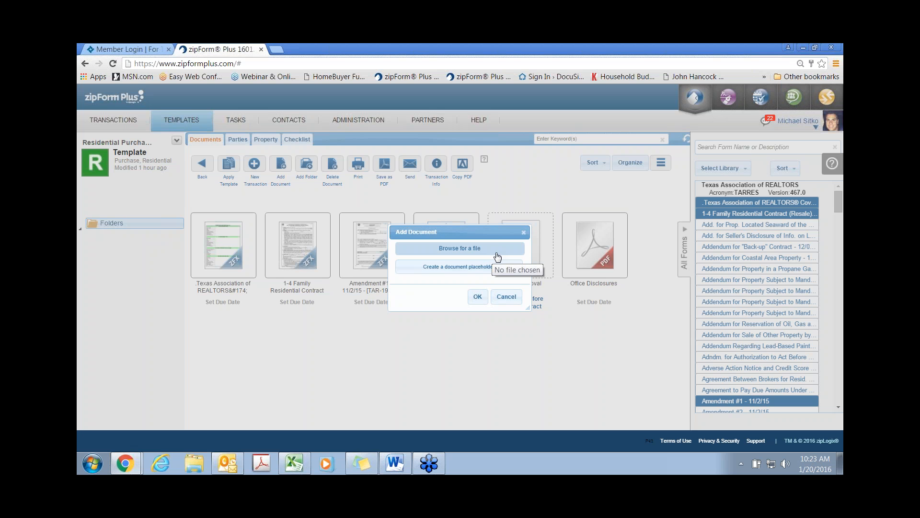
{"action": "left_click", "coordinate": [524, 233]}
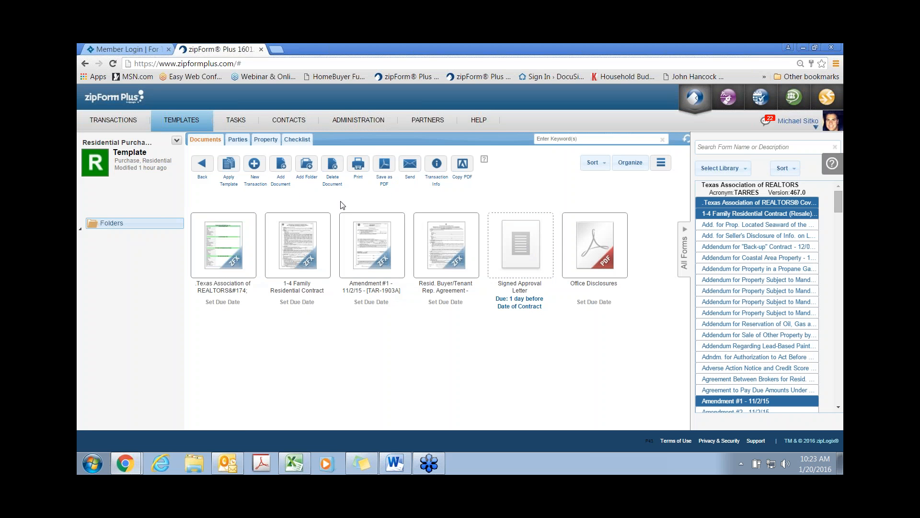
{"action": "left_click", "coordinate": [297, 140]}
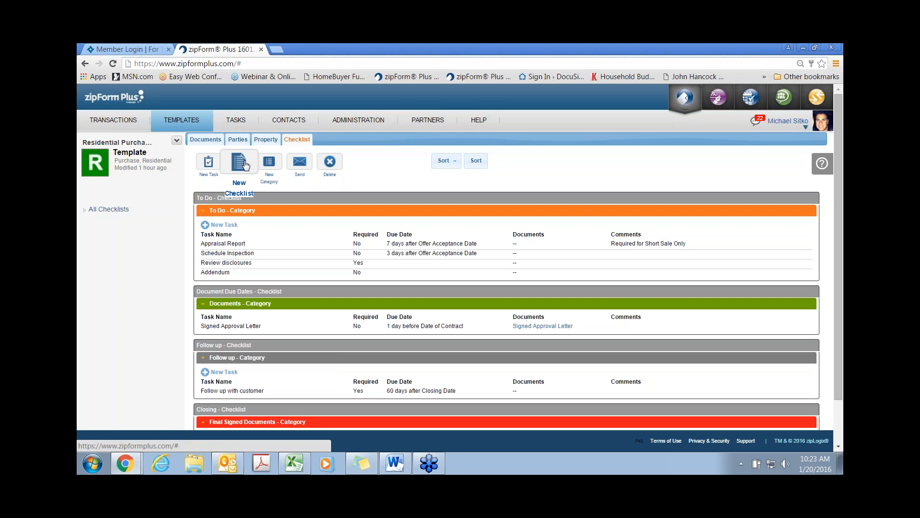
Step: Scroll through the checklists, then return to the Transactions page listing all 16 transactions
{"action": "scroll", "coordinate": [186, 354], "scroll_direction": "down", "scroll_amount": 1}
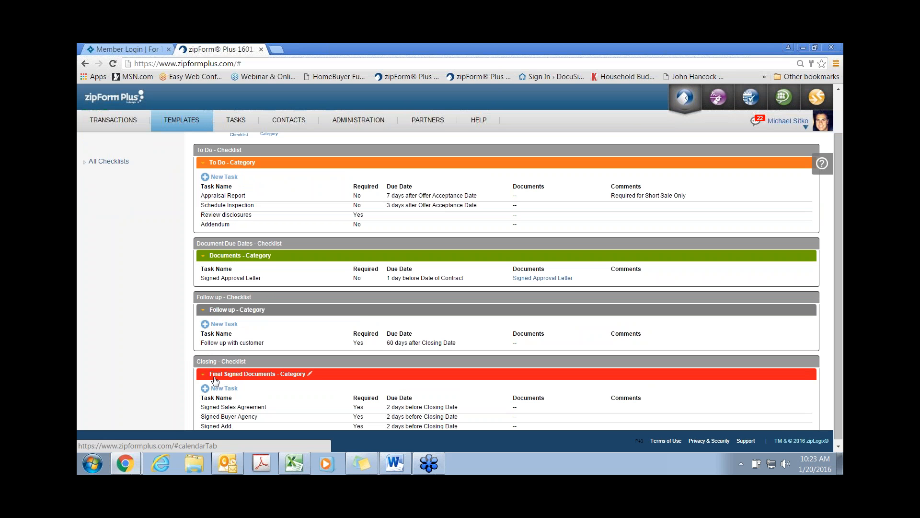
{"action": "scroll", "coordinate": [214, 377], "scroll_direction": "down", "scroll_amount": 1}
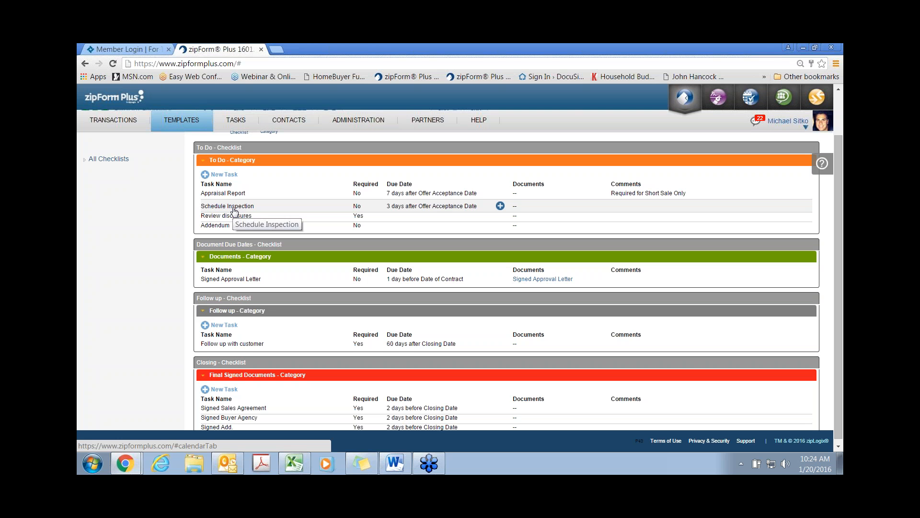
{"action": "scroll", "coordinate": [235, 211], "scroll_direction": "up", "scroll_amount": 2}
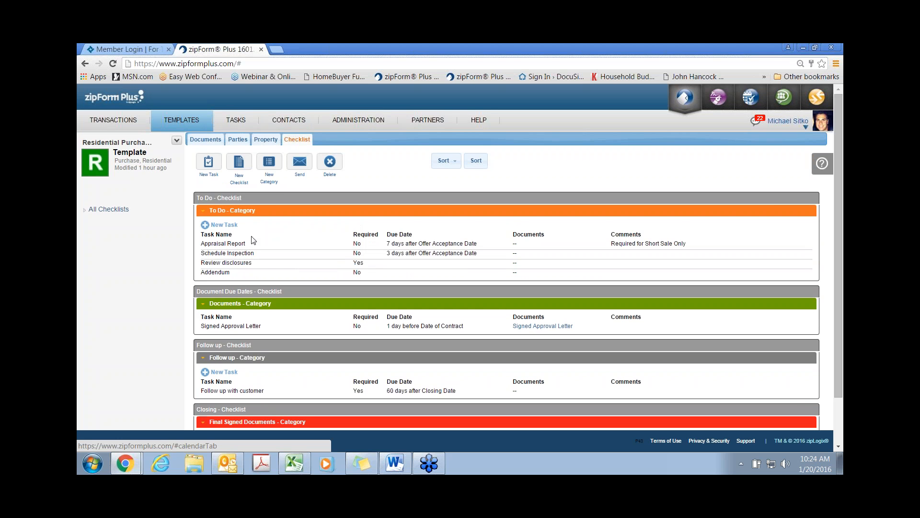
{"action": "left_click", "coordinate": [128, 121]}
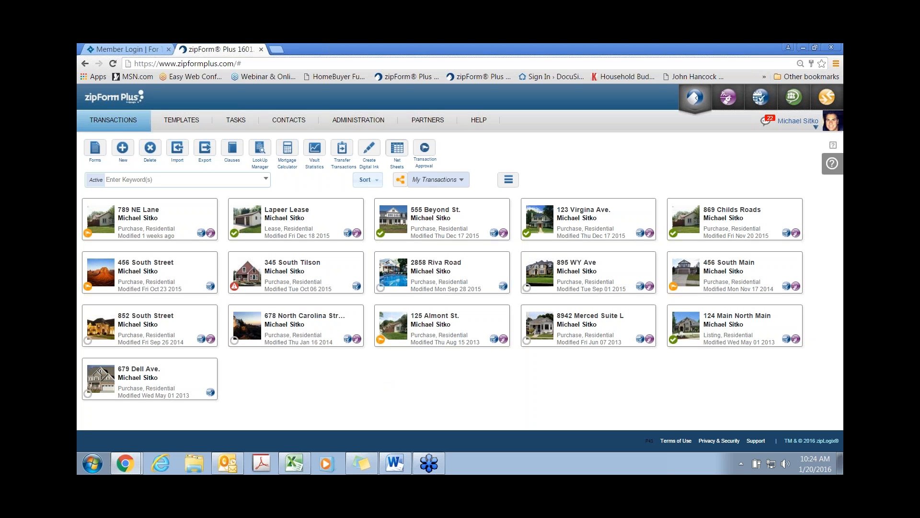
{"action": "left_click", "coordinate": [123, 149]}
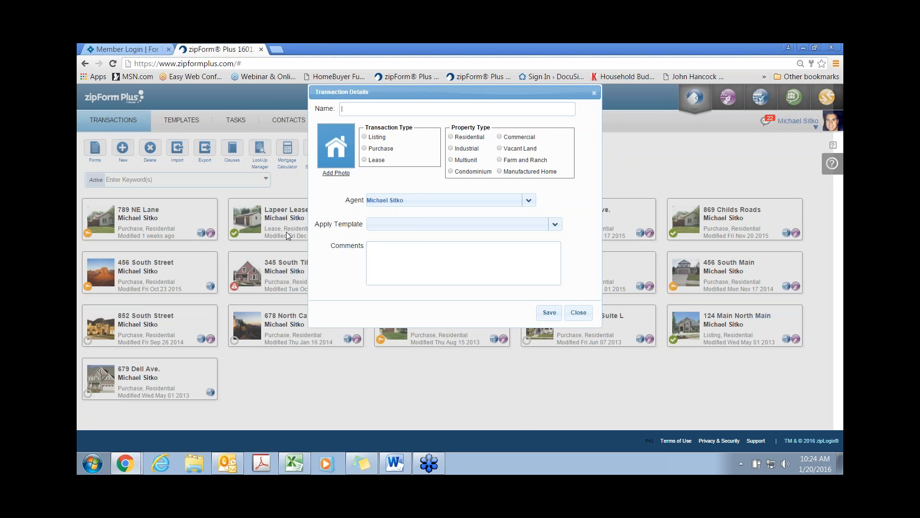
{"action": "left_click", "coordinate": [364, 149]}
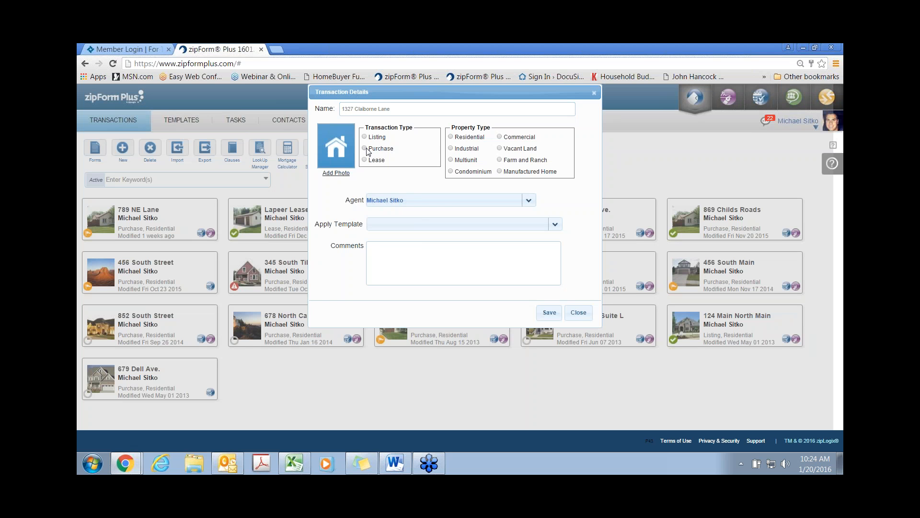
{"action": "left_click", "coordinate": [451, 137]}
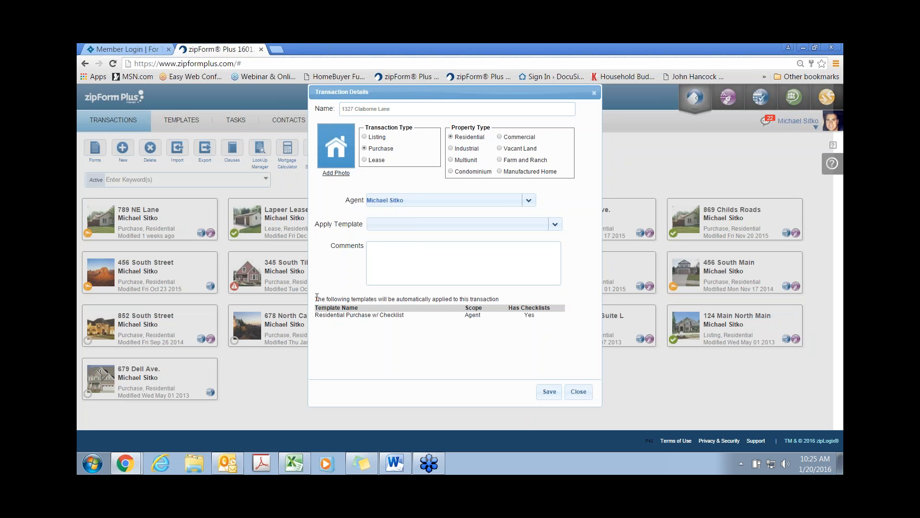
{"action": "left_click_drag", "start_coordinate": [359, 301], "coordinate": [555, 328]}
{"action": "left_click", "coordinate": [465, 333]}
{"action": "double_click", "coordinate": [472, 315]}
{"action": "left_click", "coordinate": [403, 252]}
{"action": "left_click", "coordinate": [550, 391]}
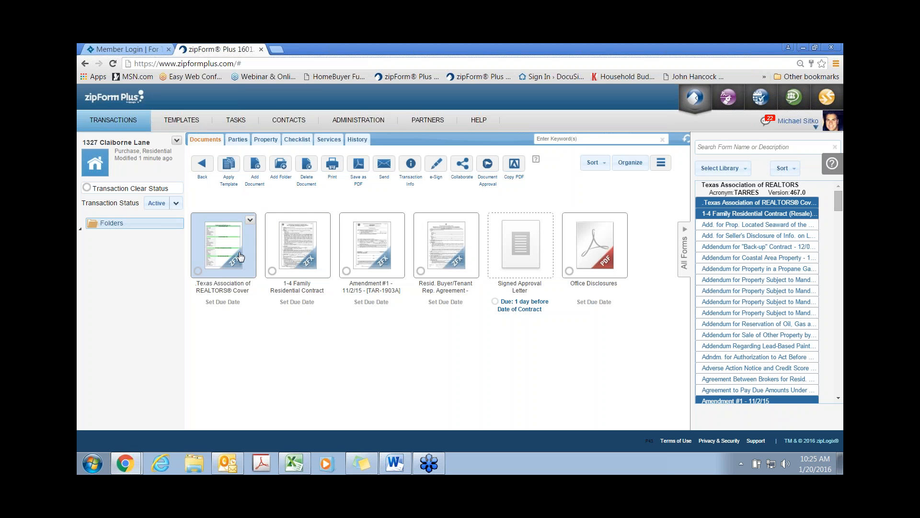
{"action": "left_click", "coordinate": [224, 244]}
{"action": "scroll", "coordinate": [388, 308], "scroll_direction": "down", "scroll_amount": 10}
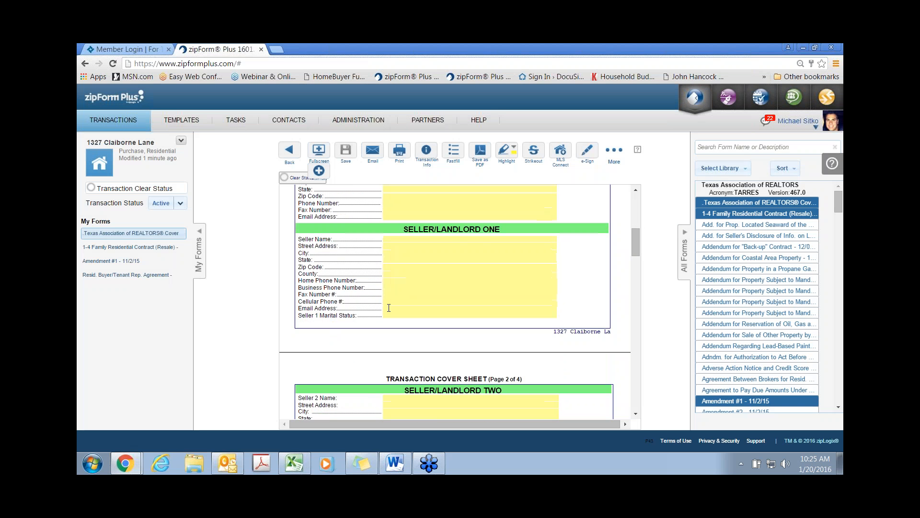
{"action": "scroll", "coordinate": [388, 307], "scroll_direction": "down", "scroll_amount": 4}
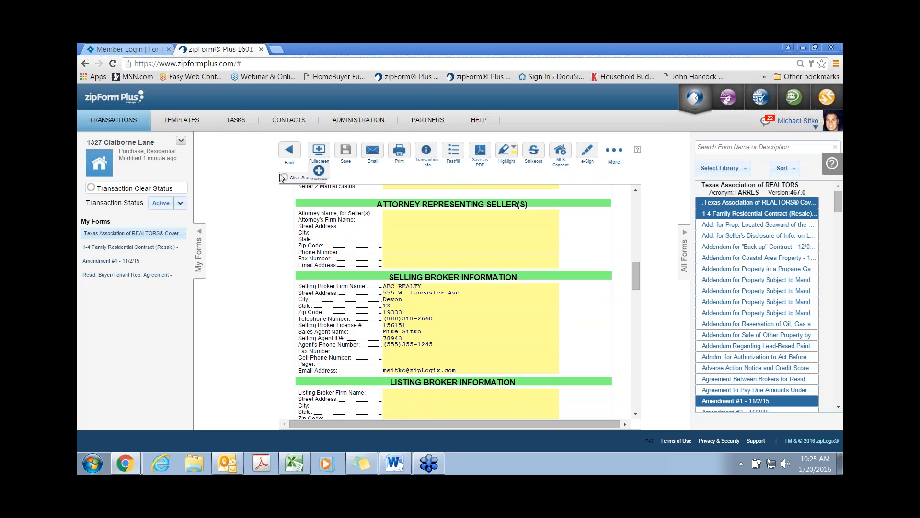
{"action": "left_click", "coordinate": [287, 150]}
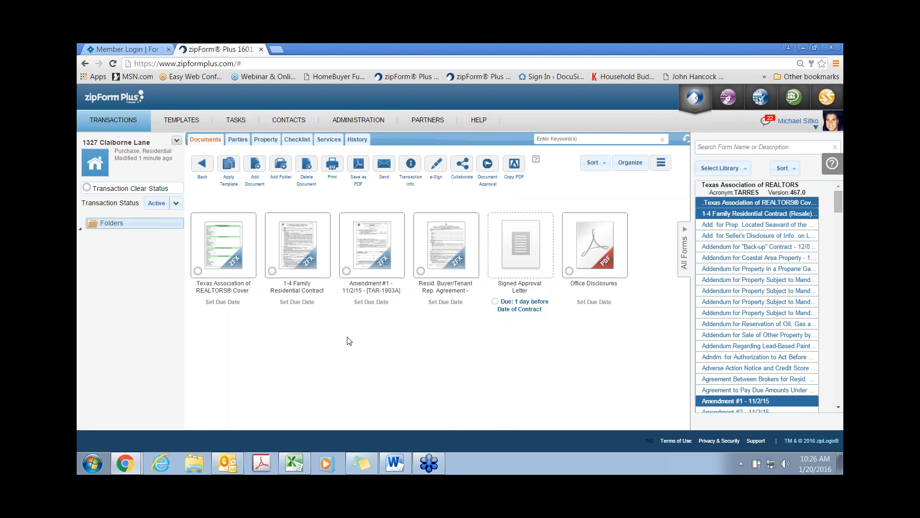
Step: Reopen the cover sheet and step from the Buyer 1 Name field to the buyer's address
{"action": "left_click", "coordinate": [220, 249]}
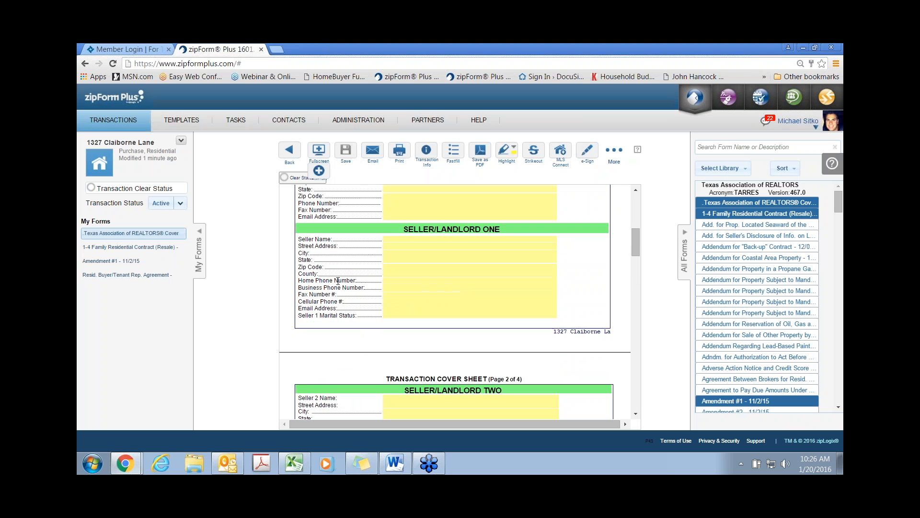
{"action": "scroll", "coordinate": [435, 255], "scroll_direction": "up", "scroll_amount": 5}
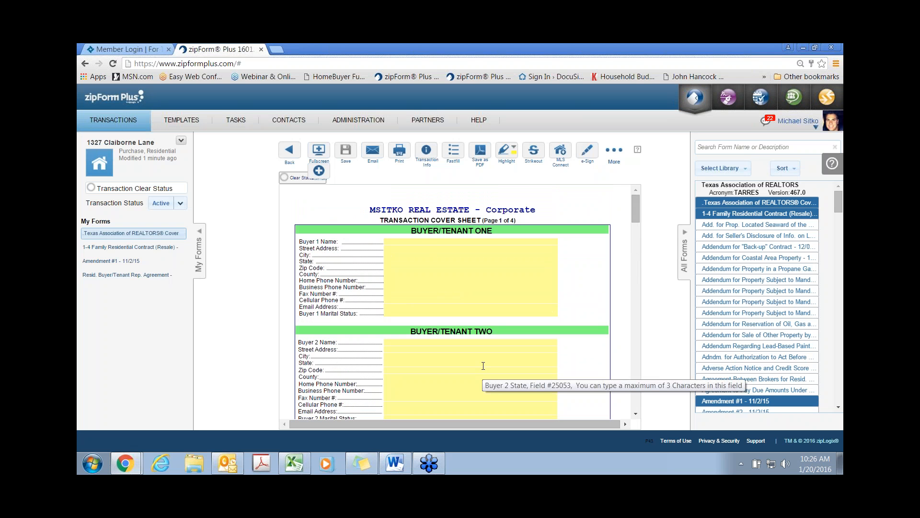
{"action": "left_click", "coordinate": [417, 243]}
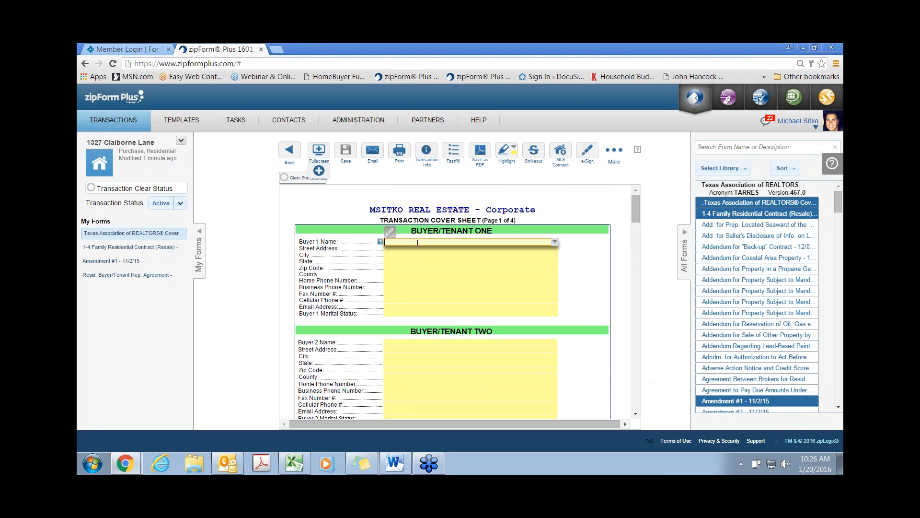
{"action": "key", "text": "Tab"}
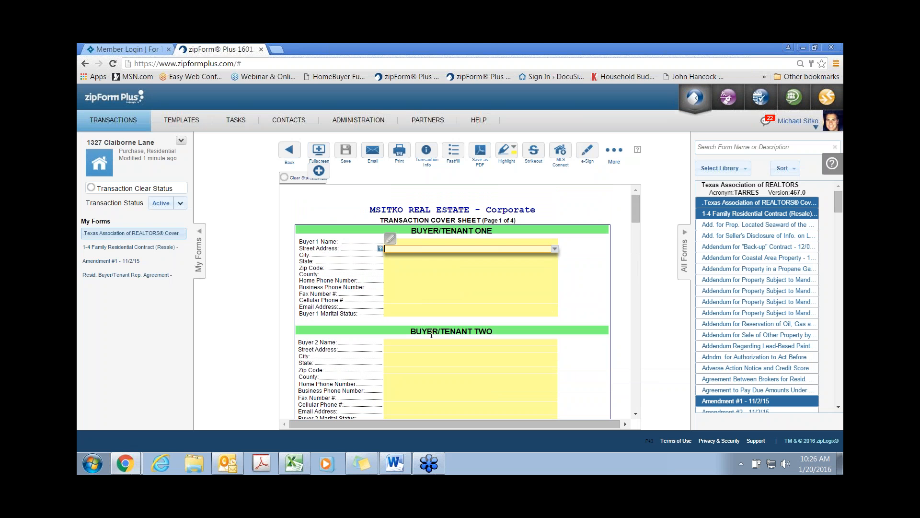
Step: Glance at the 1-4 Family Residential Contract, then show the transaction's Parties list
{"action": "left_click", "coordinate": [128, 248]}
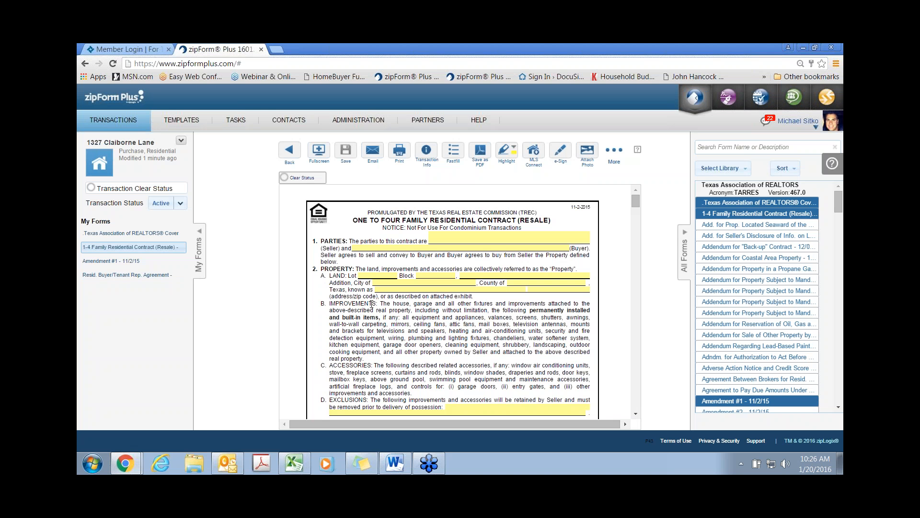
{"action": "left_click", "coordinate": [289, 153]}
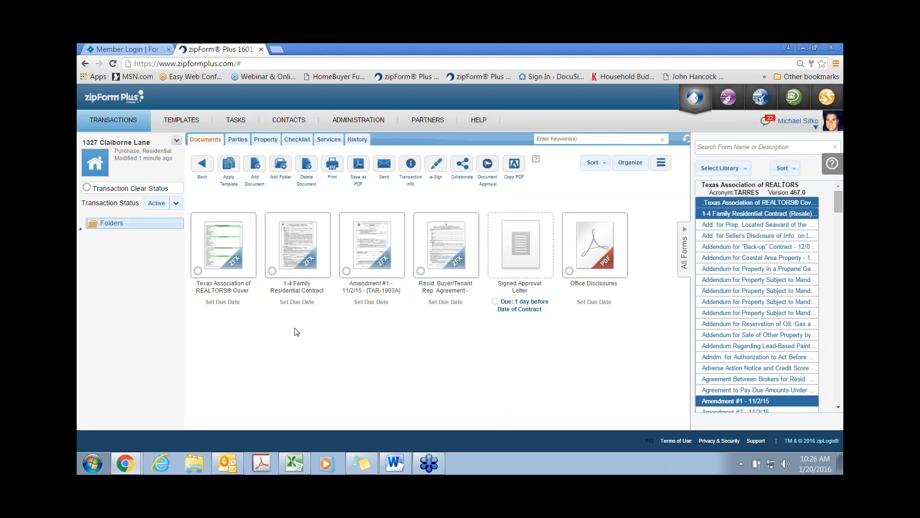
{"action": "left_click", "coordinate": [237, 139]}
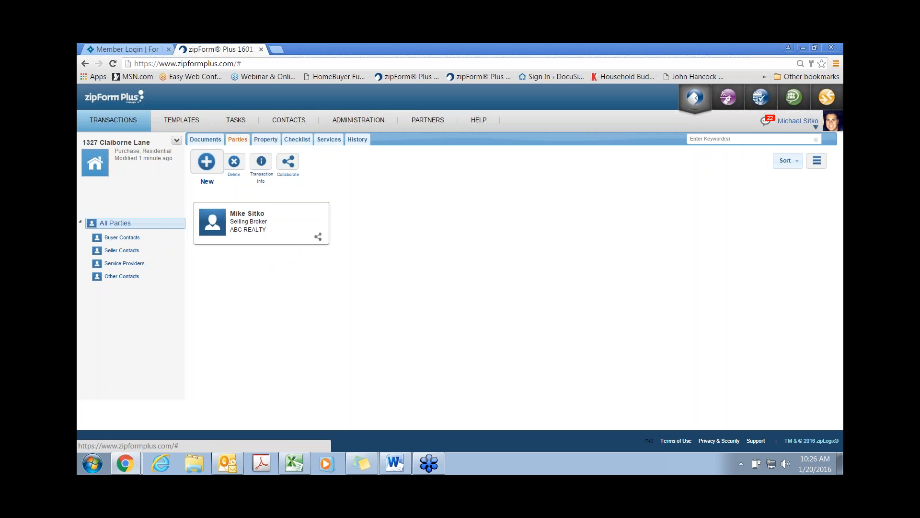
Step: Add a new Buyer One party, move its dialog lower, and tick Save as Contact
{"action": "left_click", "coordinate": [210, 168]}
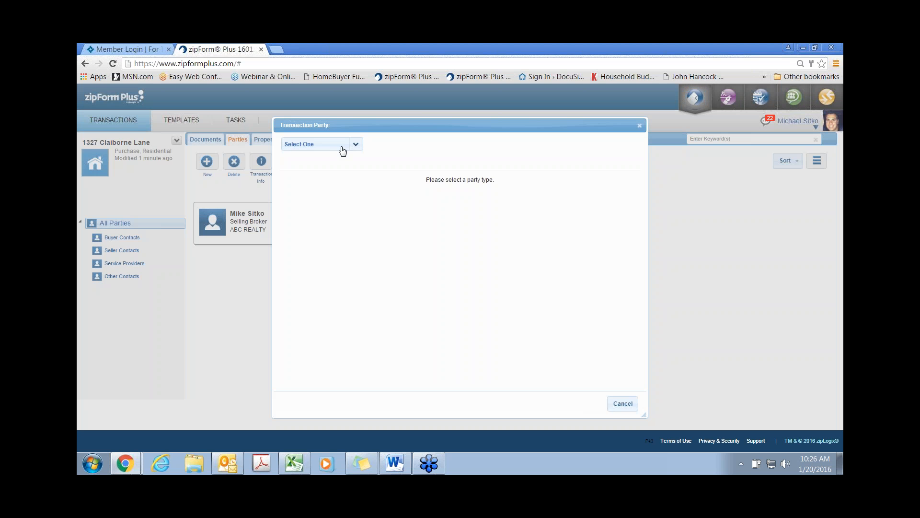
{"action": "left_click", "coordinate": [340, 144]}
{"action": "left_click", "coordinate": [321, 163]}
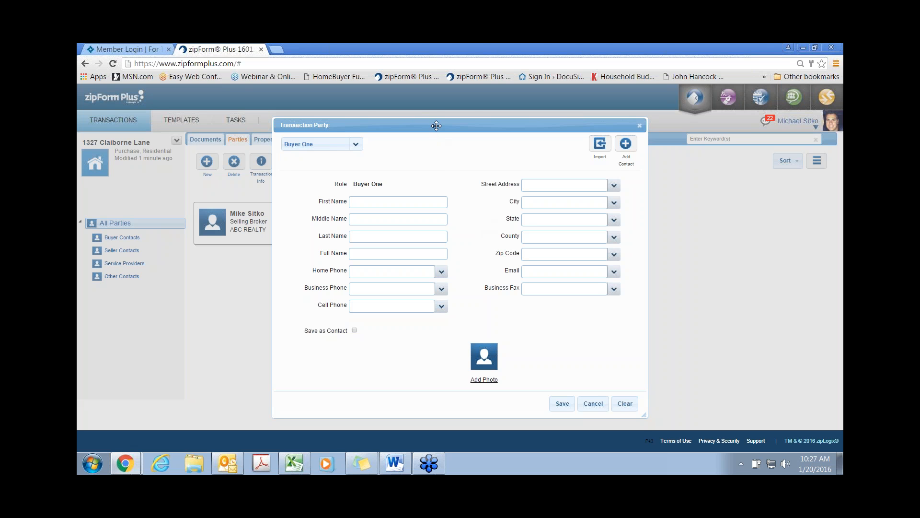
{"action": "left_click_drag", "start_coordinate": [434, 125], "coordinate": [430, 144]}
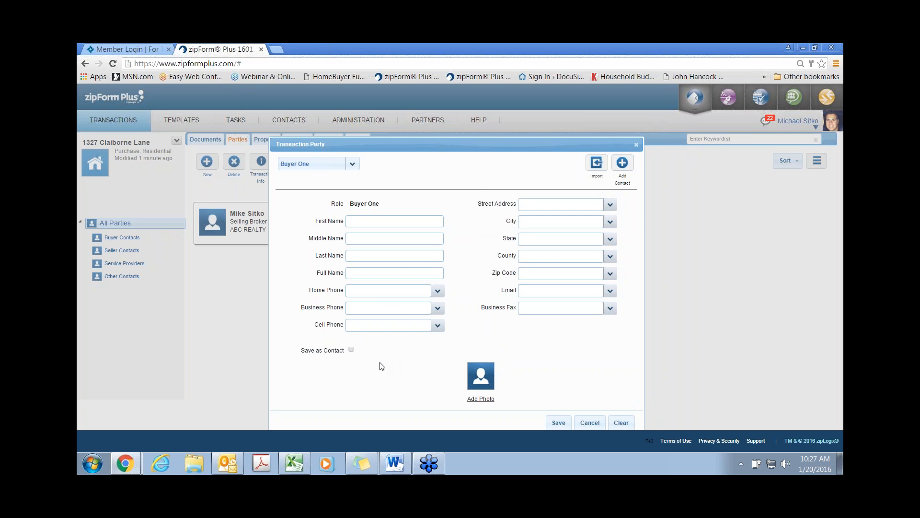
{"action": "left_click", "coordinate": [351, 350]}
Step: Fill Buyer One from the buyer's address-book contact and save the party
{"action": "left_click", "coordinate": [623, 168]}
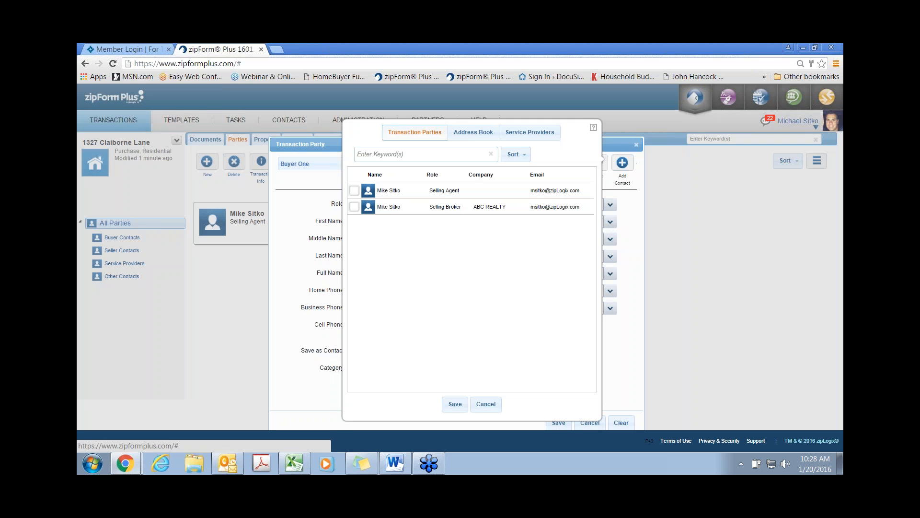
{"action": "left_click", "coordinate": [472, 137]}
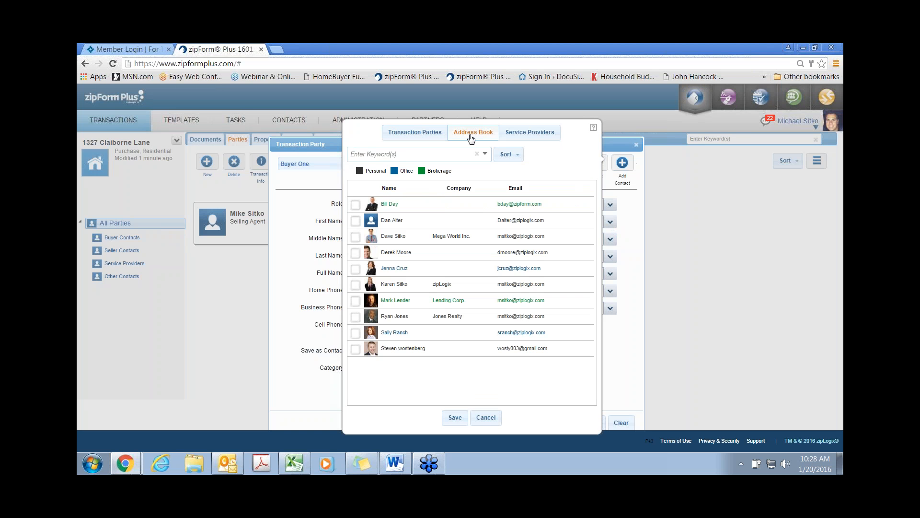
{"action": "left_click", "coordinate": [357, 238]}
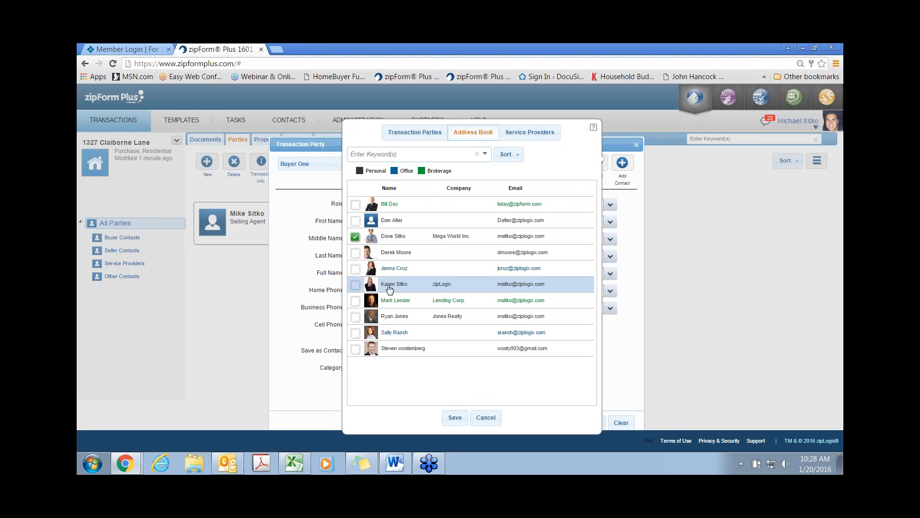
{"action": "left_click", "coordinate": [455, 419]}
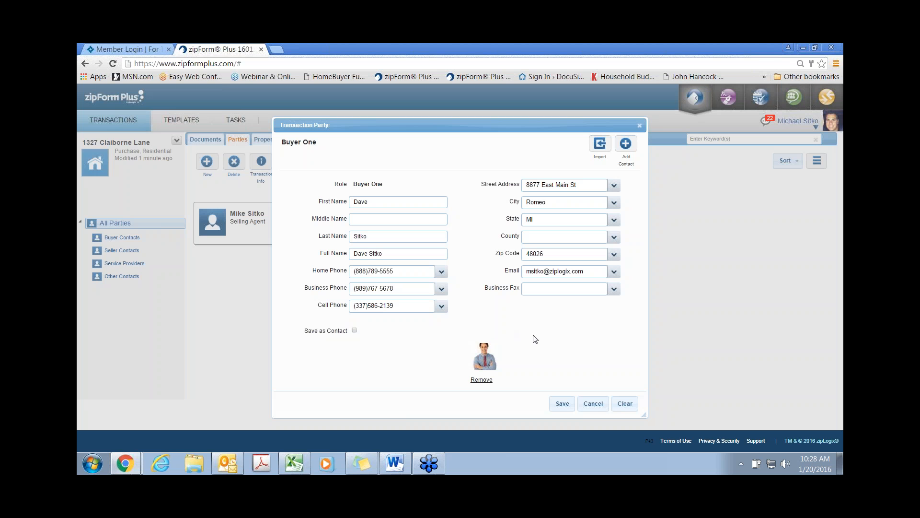
{"action": "left_click", "coordinate": [557, 402]}
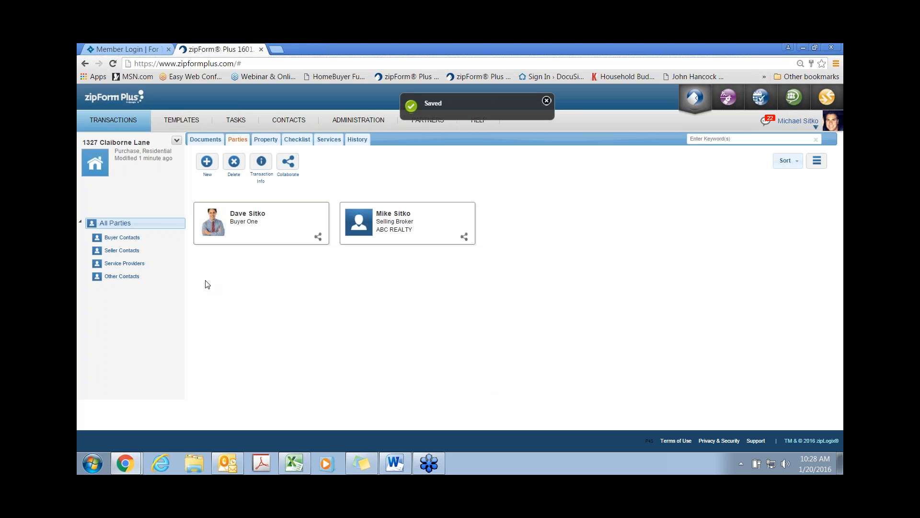
Step: Add the second buyer's address-book contact as Buyer Two, save it, and open the Property page
{"action": "left_click", "coordinate": [206, 163]}
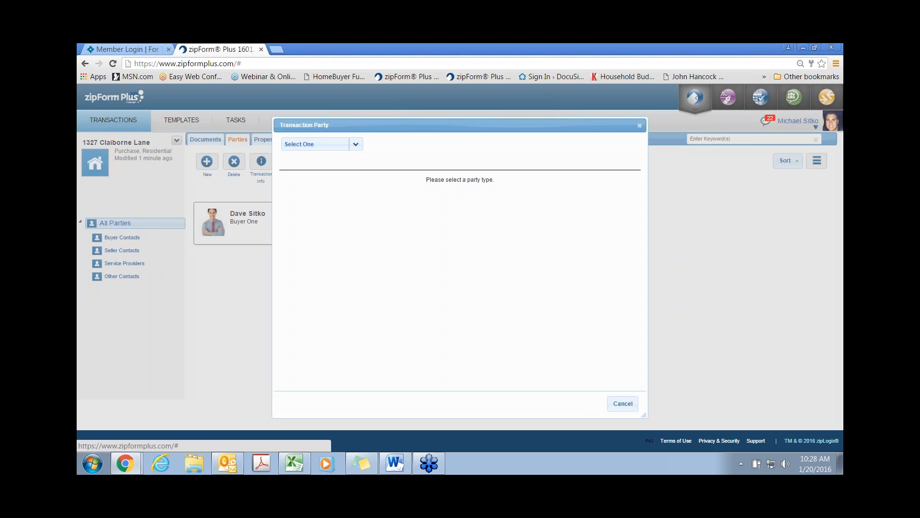
{"action": "left_click", "coordinate": [322, 145]}
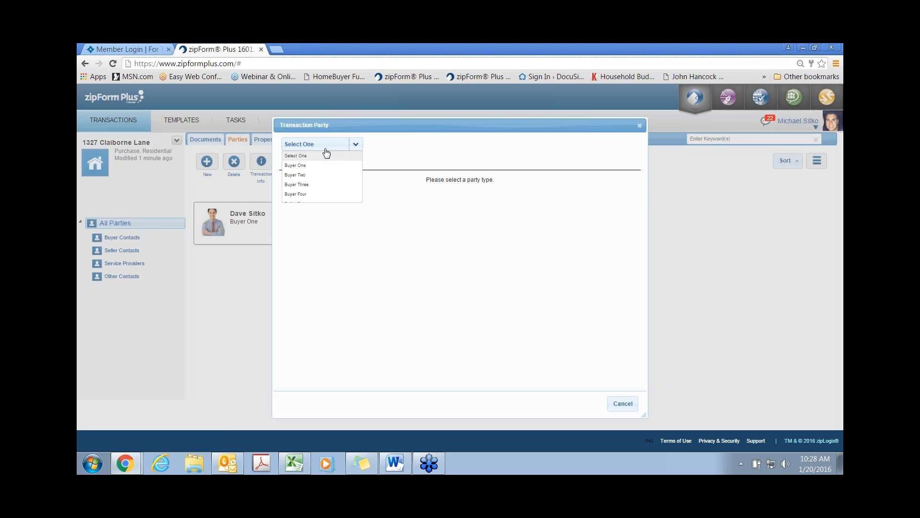
{"action": "left_click", "coordinate": [306, 175]}
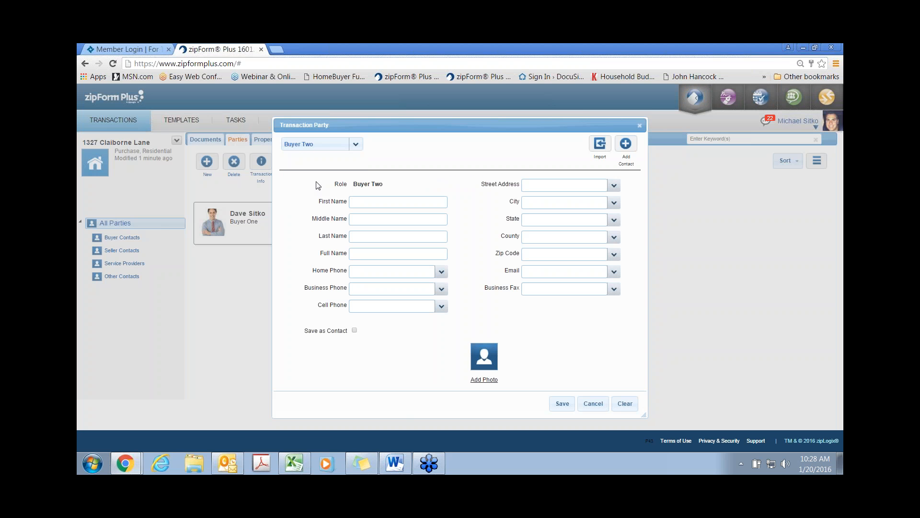
{"action": "left_click", "coordinate": [626, 145]}
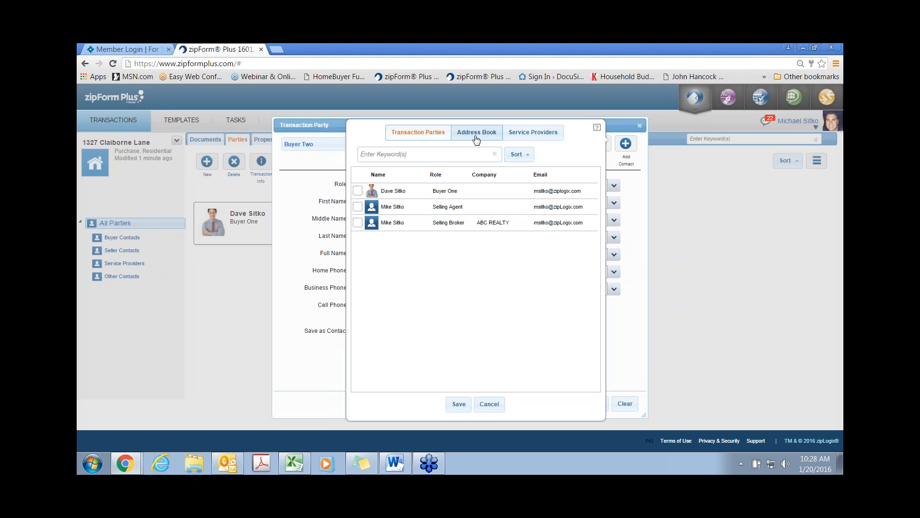
{"action": "left_click", "coordinate": [477, 139]}
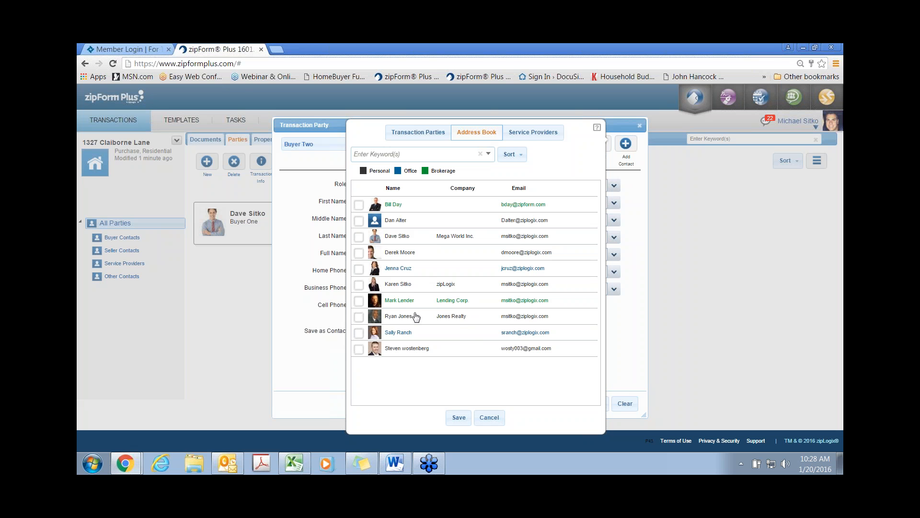
{"action": "left_click", "coordinate": [360, 286]}
{"action": "left_click", "coordinate": [459, 417]}
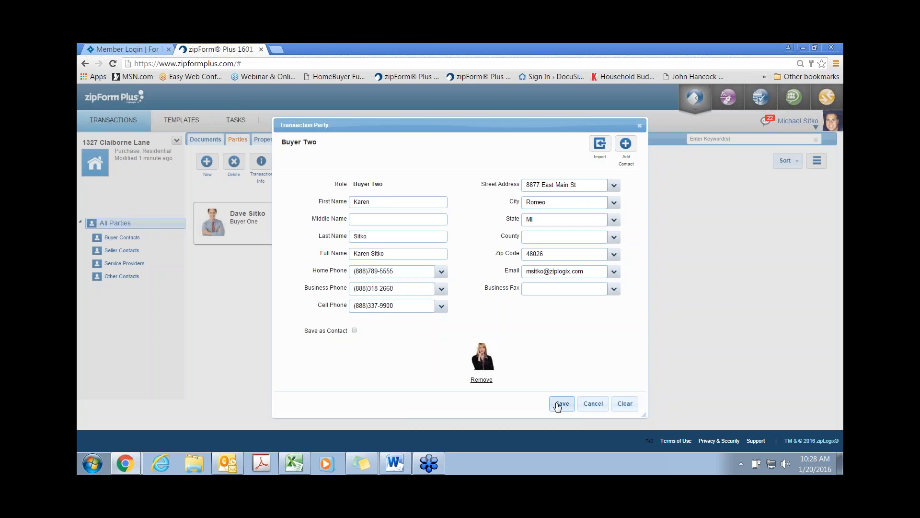
{"action": "left_click", "coordinate": [559, 405]}
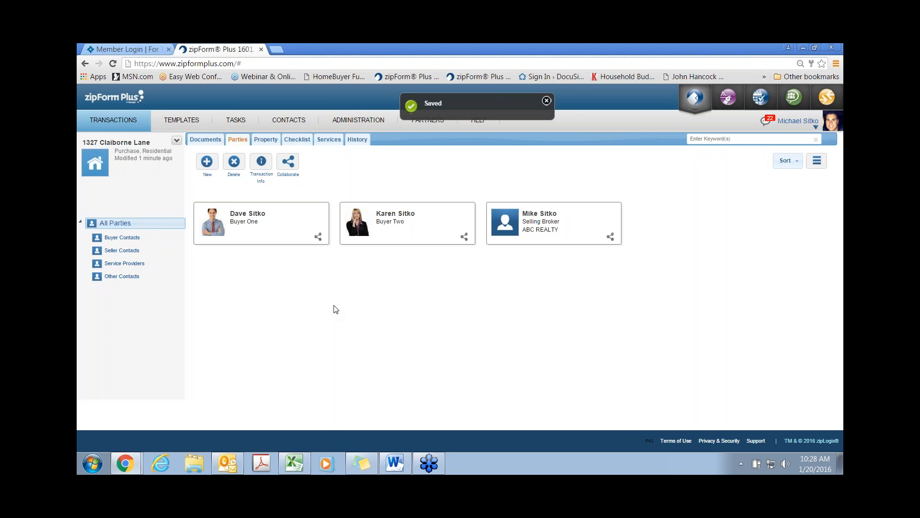
{"action": "left_click", "coordinate": [266, 140]}
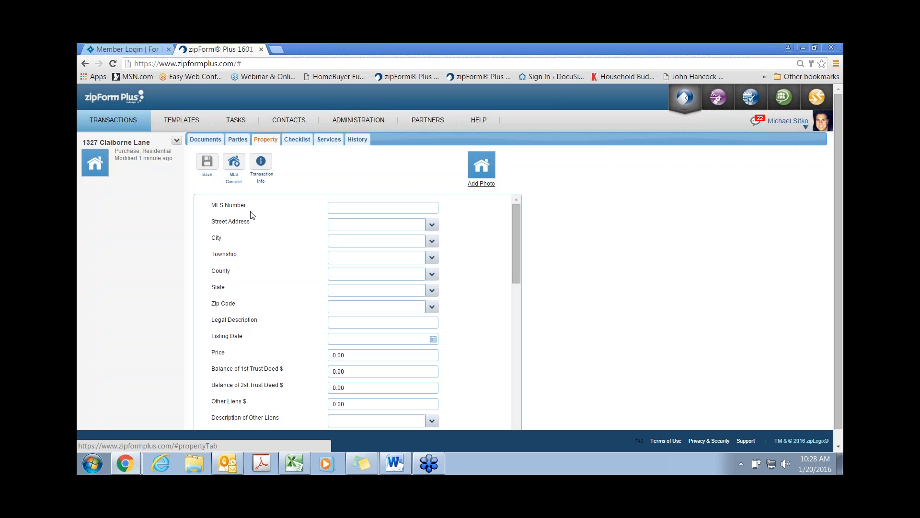
Step: Import MLS listing 13281230 with its property photo, replacing the existing property data
{"action": "left_click", "coordinate": [239, 168]}
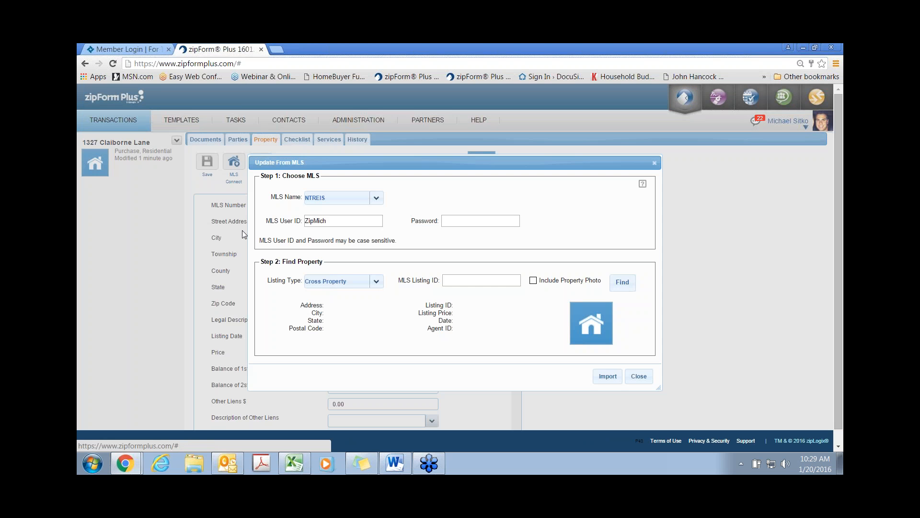
{"action": "left_click", "coordinate": [471, 280]}
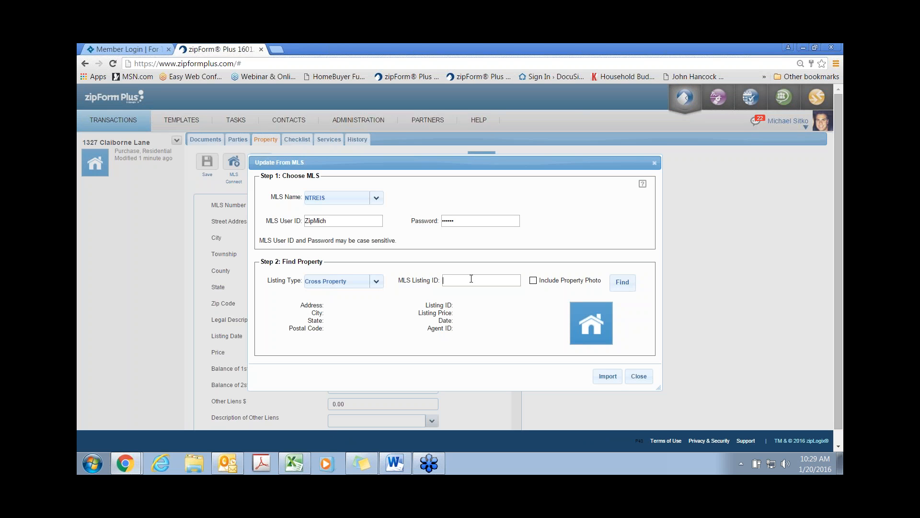
{"action": "type", "text": "13281230"}
{"action": "left_click", "coordinate": [533, 280]}
{"action": "left_click", "coordinate": [628, 287]}
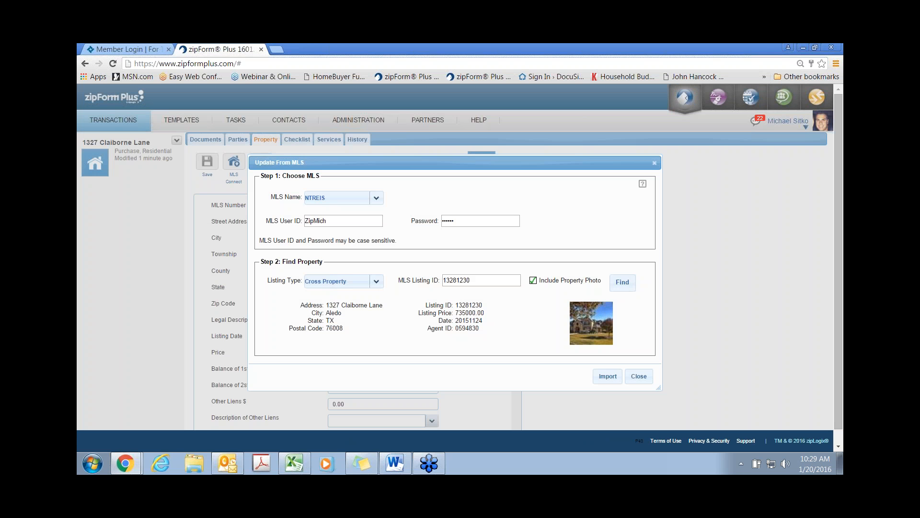
{"action": "left_click", "coordinate": [613, 378]}
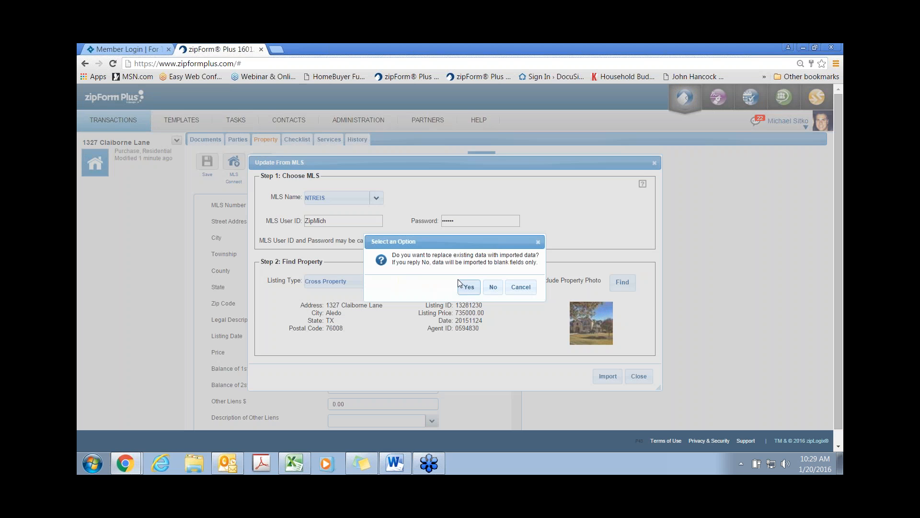
{"action": "left_click", "coordinate": [459, 282]}
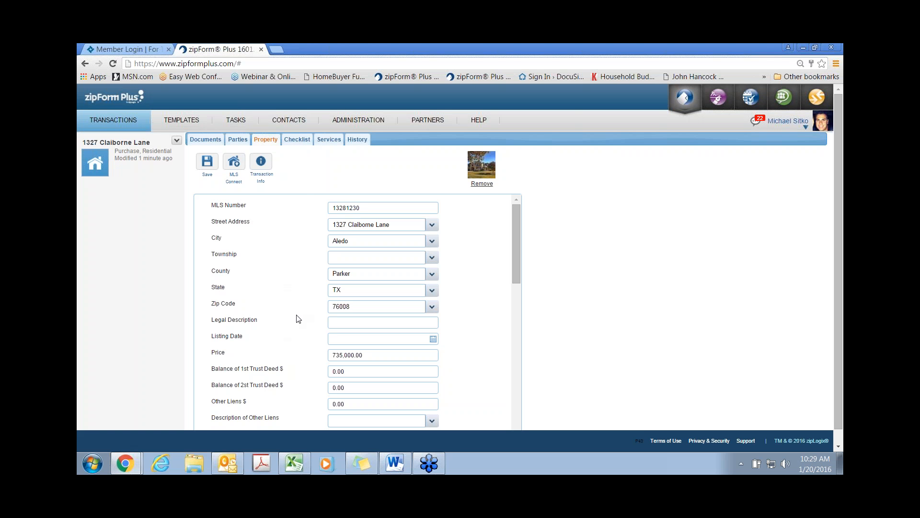
Step: Set listing date Jan 1, contract Jan 20 and closing Feb 25, 2016, save, and open Documents
{"action": "left_click", "coordinate": [433, 340]}
{"action": "left_click", "coordinate": [408, 381]}
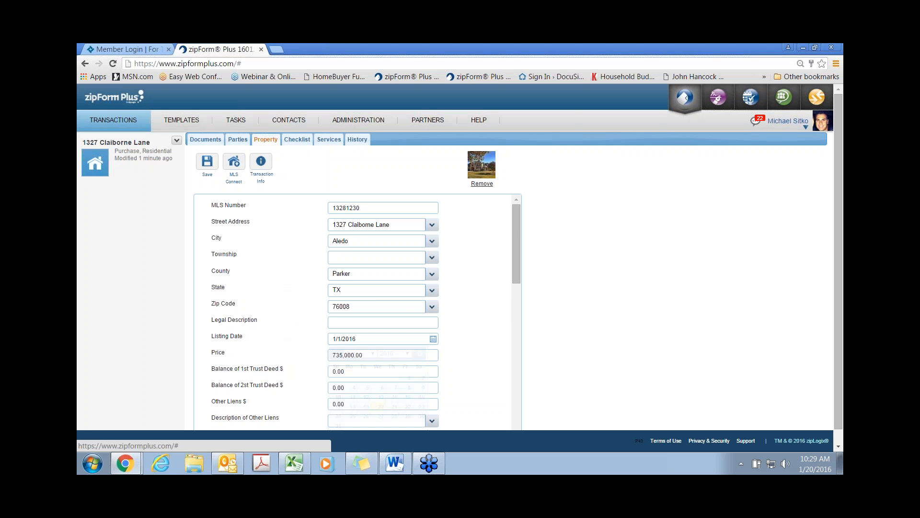
{"action": "scroll", "coordinate": [272, 299], "scroll_direction": "down", "scroll_amount": 3}
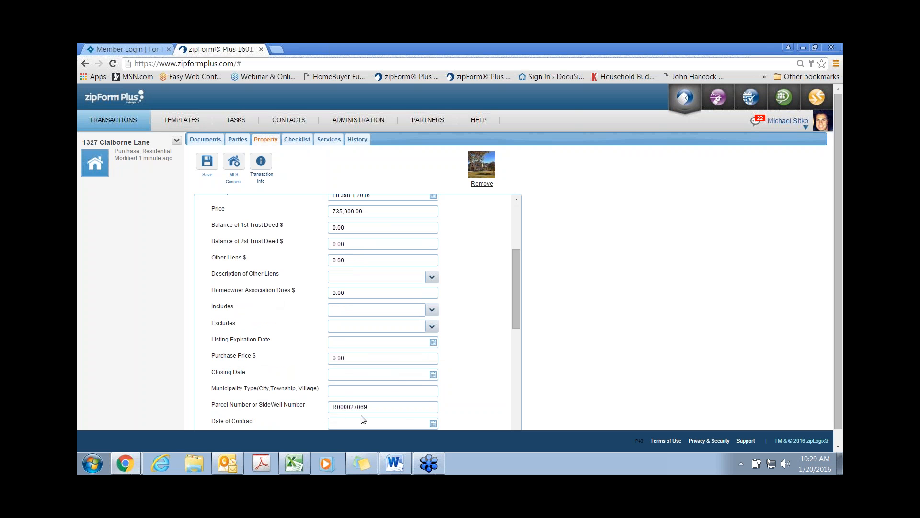
{"action": "left_click", "coordinate": [433, 424]}
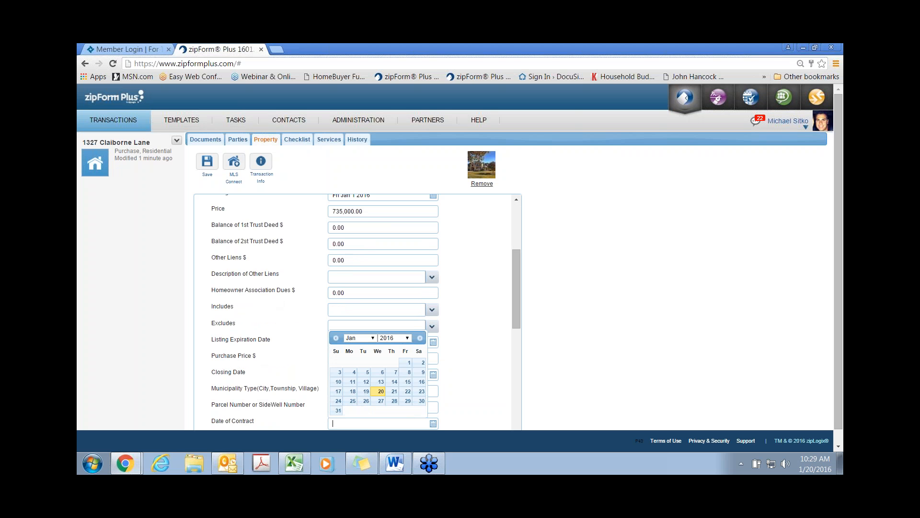
{"action": "left_click", "coordinate": [381, 392]}
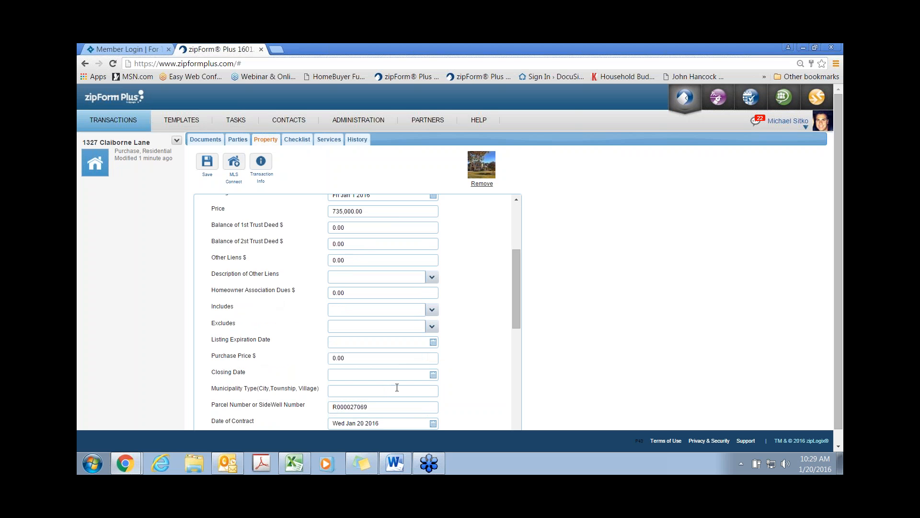
{"action": "left_click", "coordinate": [431, 377]}
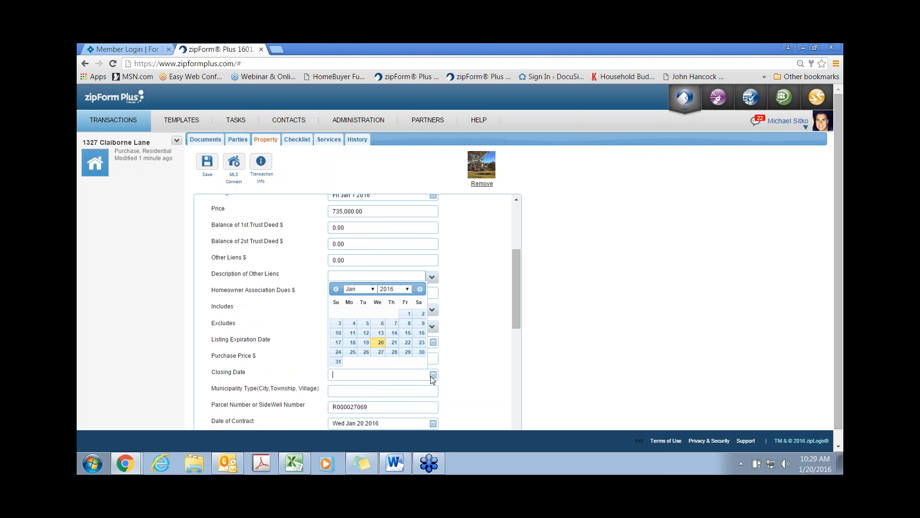
{"action": "left_click", "coordinate": [421, 289]}
{"action": "left_click", "coordinate": [394, 342]}
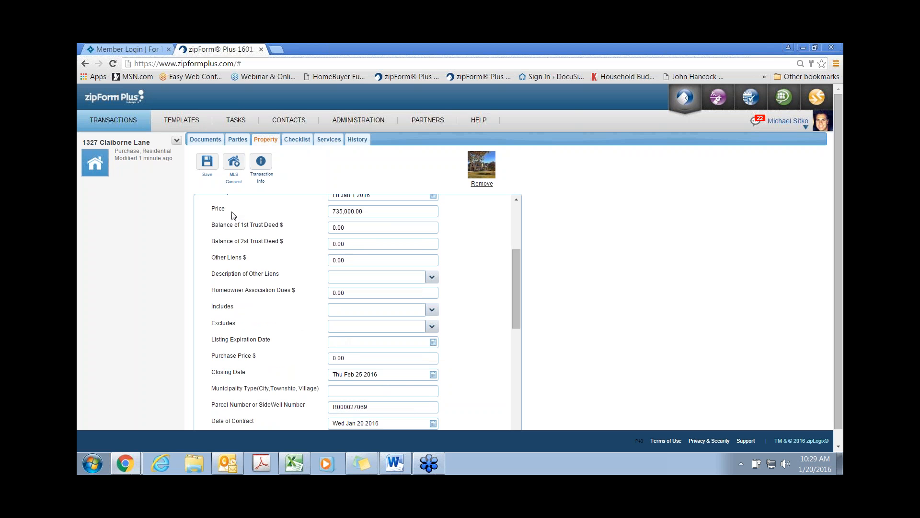
{"action": "left_click", "coordinate": [209, 164]}
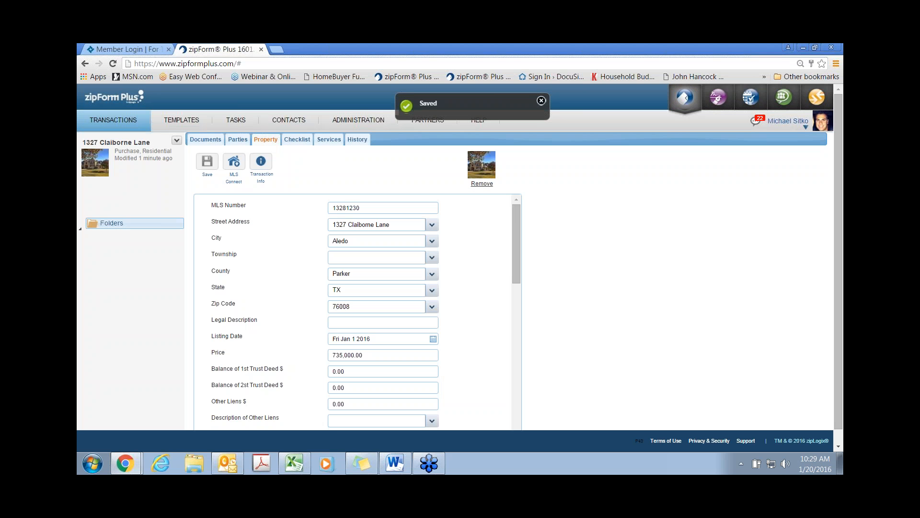
{"action": "left_click", "coordinate": [206, 140]}
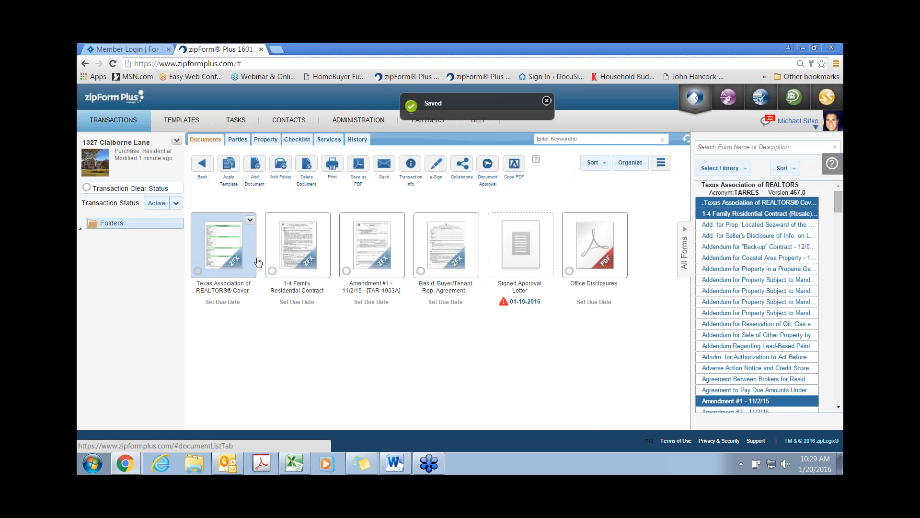
{"action": "left_click", "coordinate": [230, 259]}
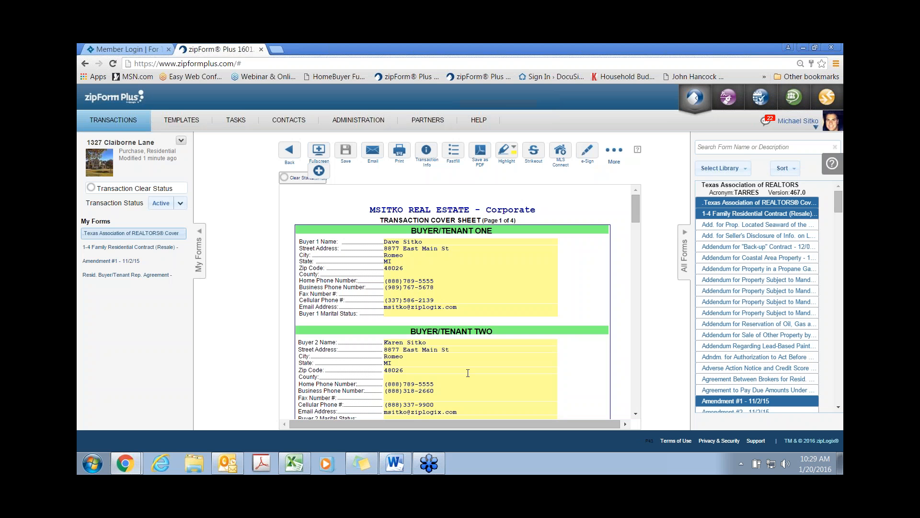
{"action": "scroll", "coordinate": [468, 372], "scroll_direction": "down", "scroll_amount": 15}
{"action": "scroll", "coordinate": [468, 372], "scroll_direction": "down", "scroll_amount": 3}
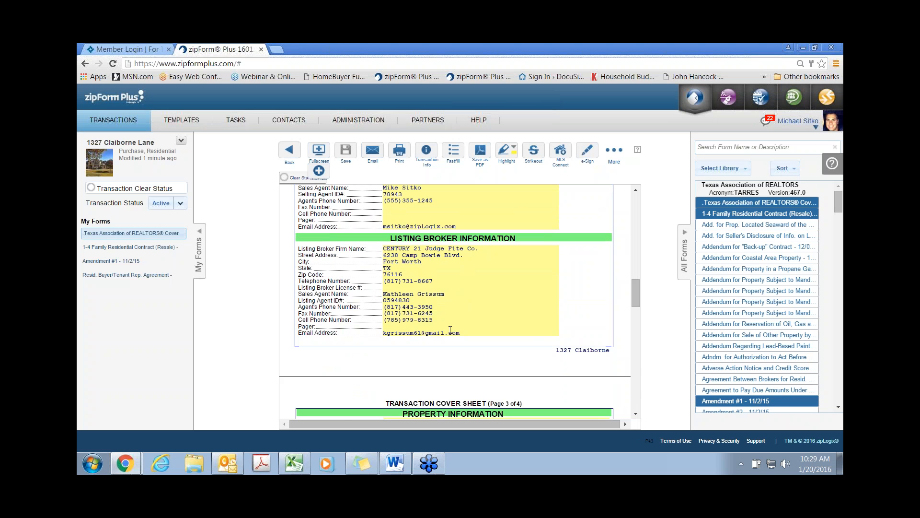
{"action": "scroll", "coordinate": [451, 330], "scroll_direction": "down", "scroll_amount": 4}
{"action": "scroll", "coordinate": [473, 301], "scroll_direction": "down", "scroll_amount": 1}
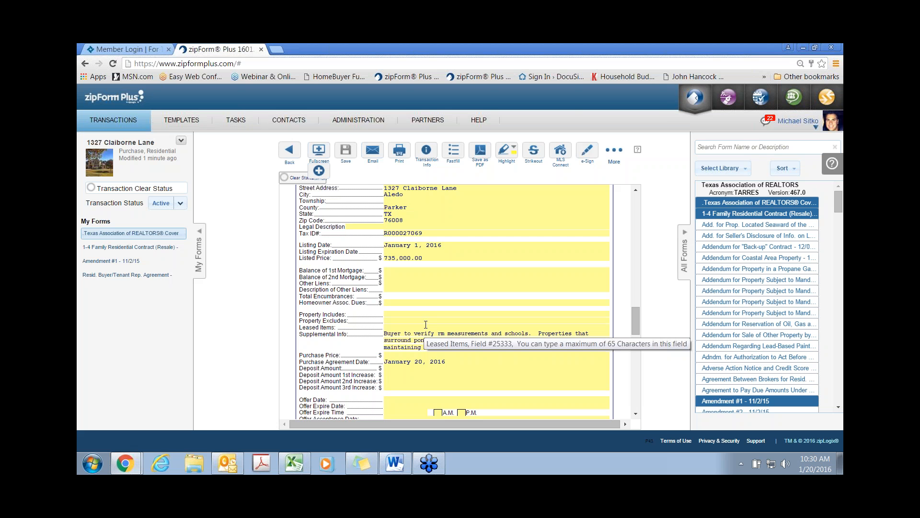
{"action": "left_click", "coordinate": [290, 155]}
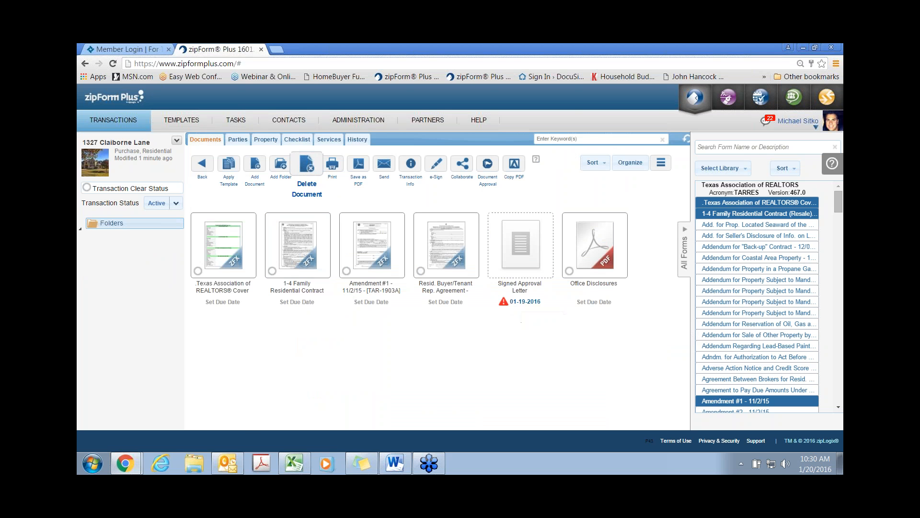
Step: Open the checklist, expand the urgent Signed Approval Letter task, and view it as a calendar
{"action": "left_click", "coordinate": [302, 142]}
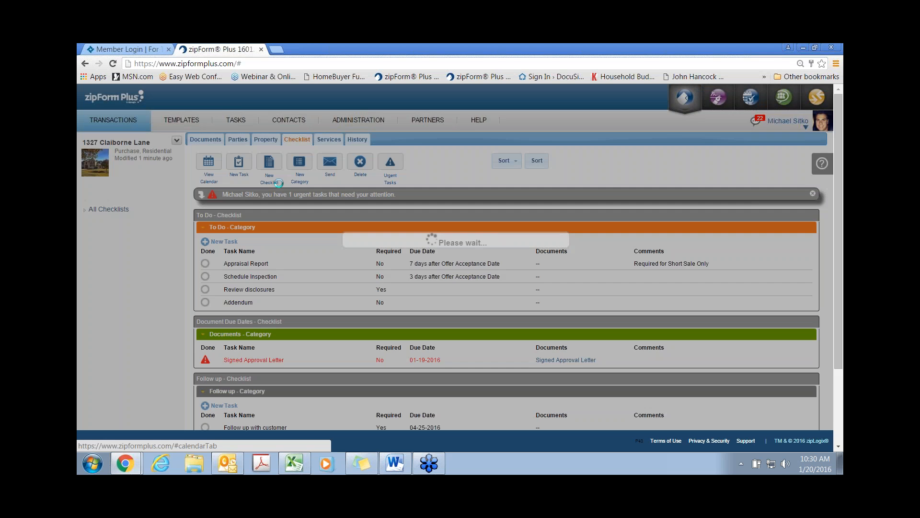
{"action": "scroll", "coordinate": [338, 304], "scroll_direction": "down", "scroll_amount": 2}
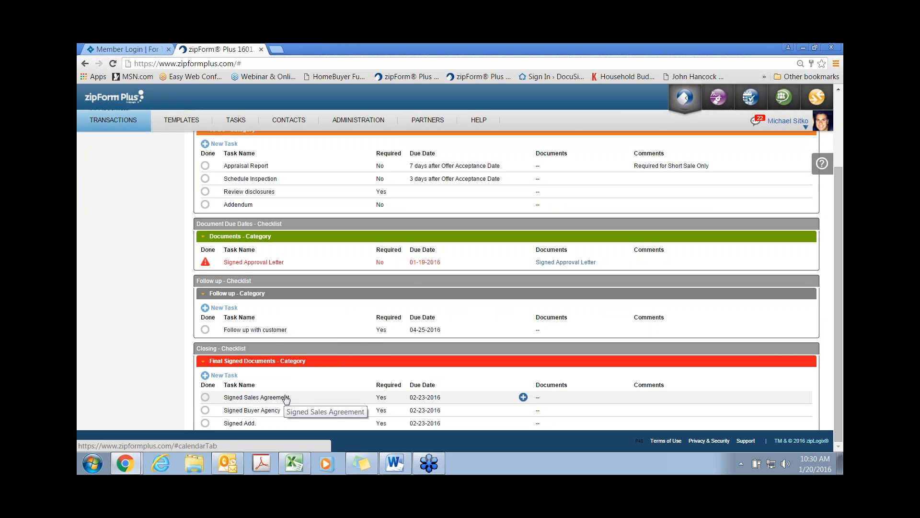
{"action": "scroll", "coordinate": [286, 398], "scroll_direction": "up", "scroll_amount": 3}
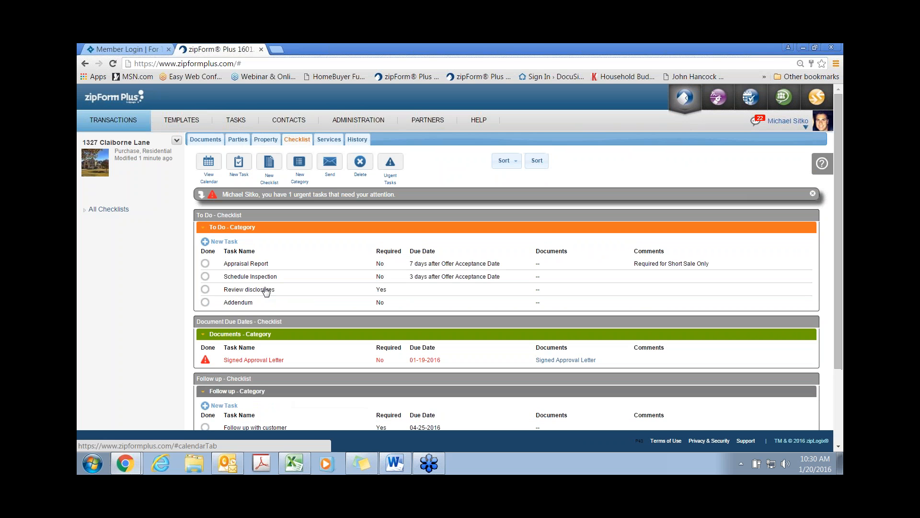
{"action": "left_click", "coordinate": [269, 197]}
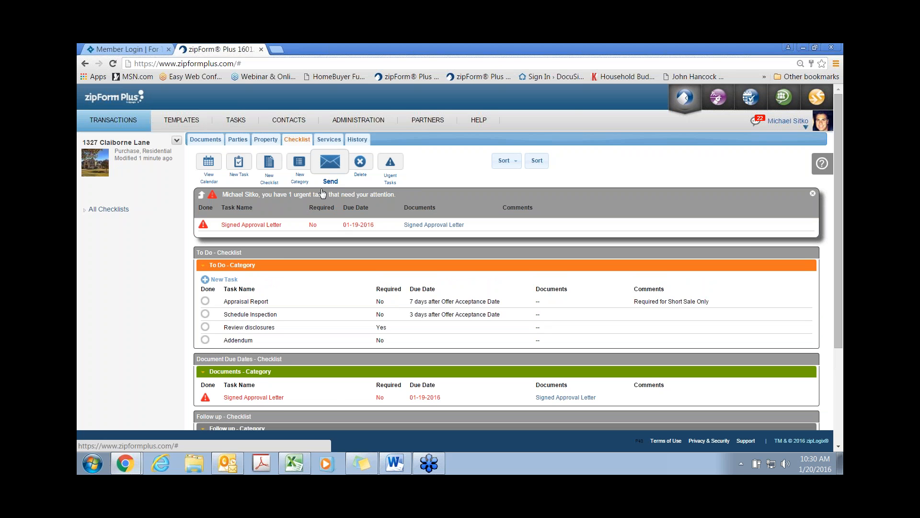
{"action": "left_click", "coordinate": [208, 167]}
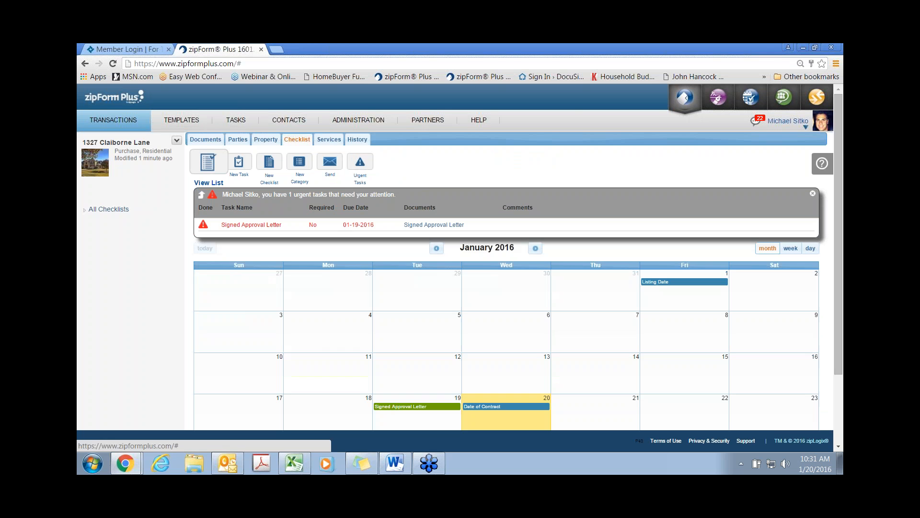
Step: Collapse the urgent tasks and check February 2016 before returning to January
{"action": "left_click", "coordinate": [259, 201]}
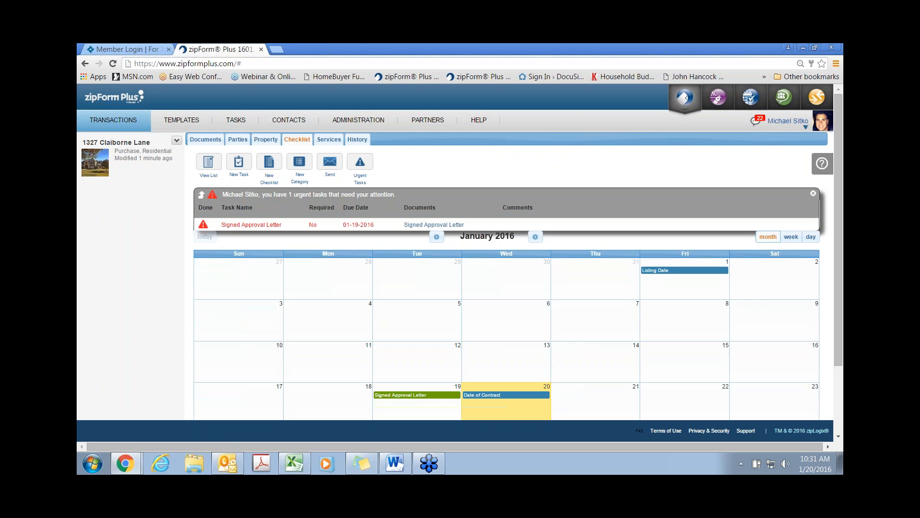
{"action": "scroll", "coordinate": [228, 266], "scroll_direction": "down", "scroll_amount": 1}
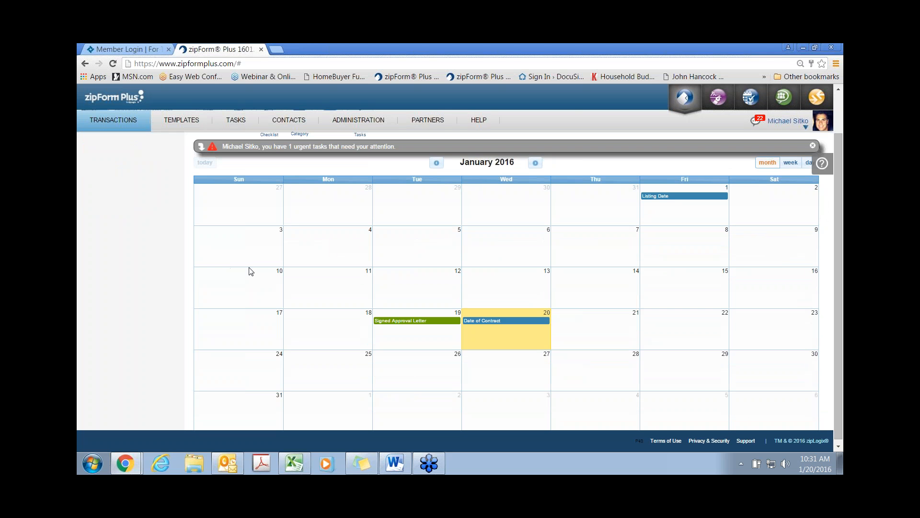
{"action": "left_click", "coordinate": [536, 163]}
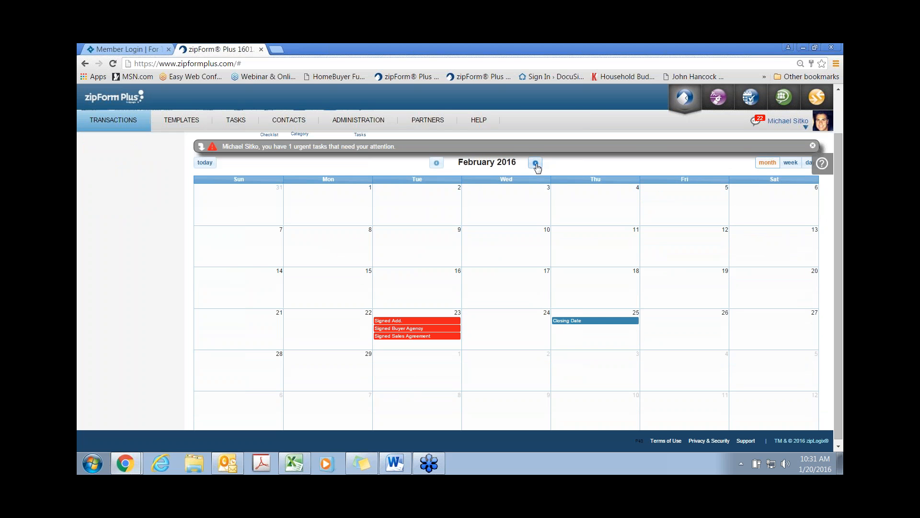
{"action": "left_click", "coordinate": [436, 163]}
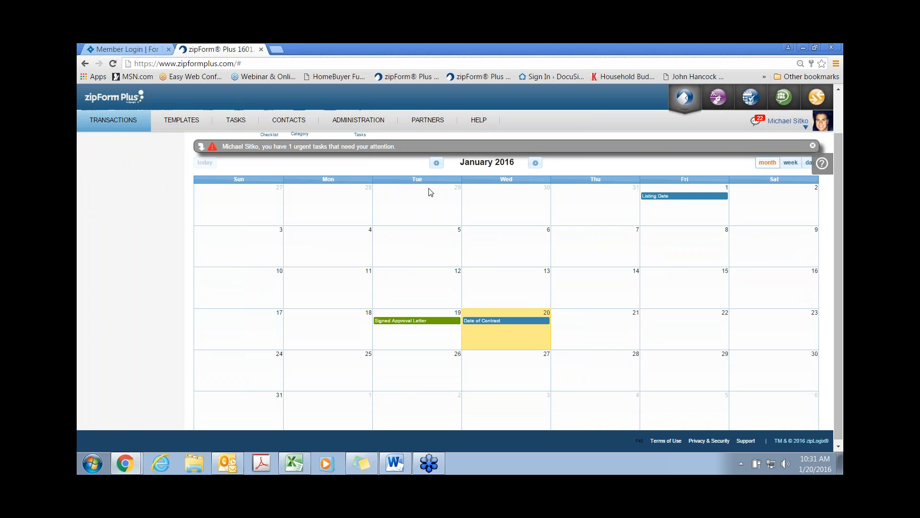
{"action": "scroll", "coordinate": [421, 205], "scroll_direction": "up", "scroll_amount": 1}
Step: Preview the calendar as a PDF via Send, then close the preview
{"action": "left_click", "coordinate": [330, 162]}
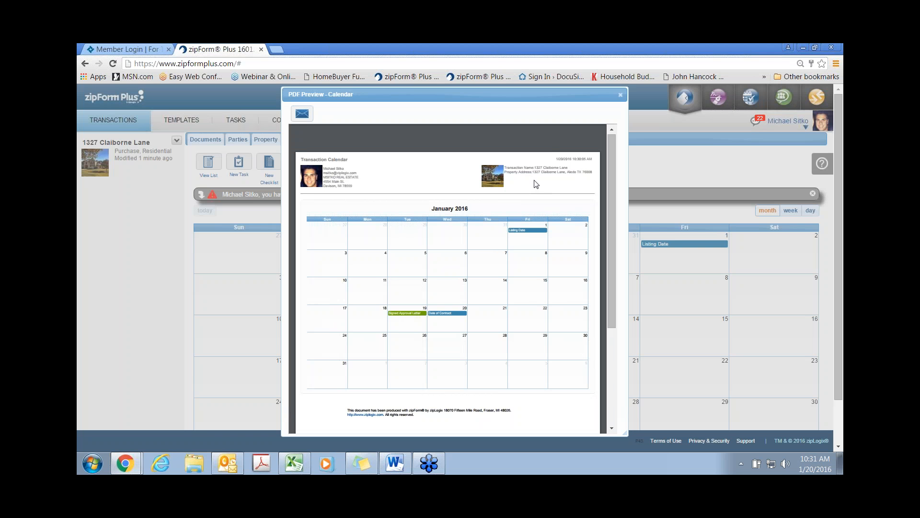
{"action": "left_click", "coordinate": [620, 94]}
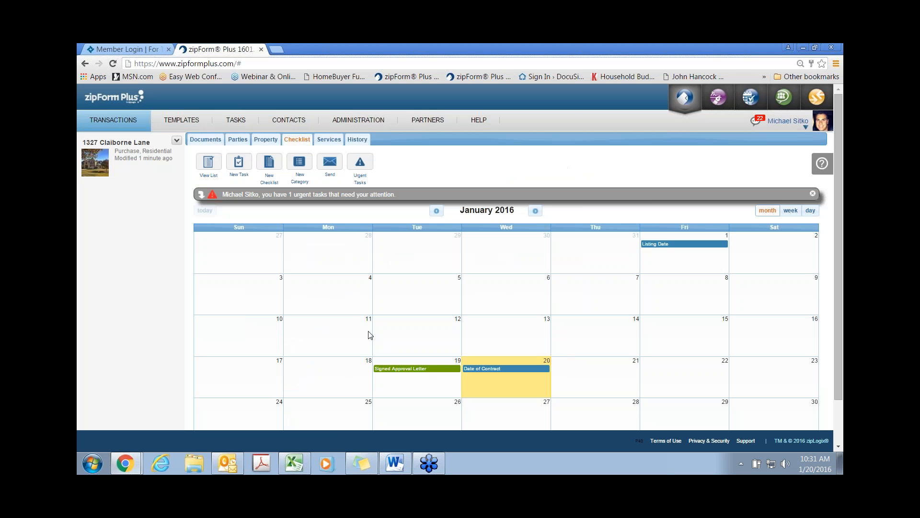
{"action": "scroll", "coordinate": [372, 323], "scroll_direction": "down", "scroll_amount": 1}
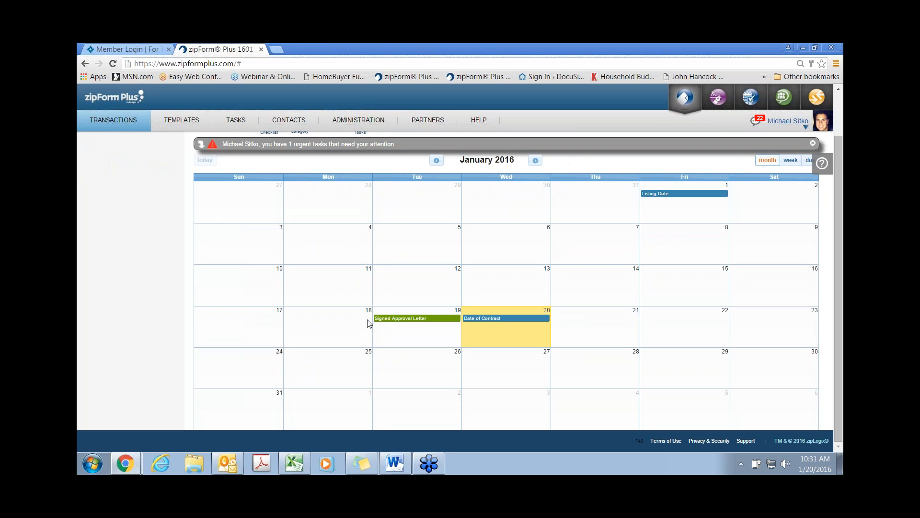
Step: Add a 'meet inspector' task on January 24, 2016 and open its details
{"action": "left_click", "coordinate": [255, 370]}
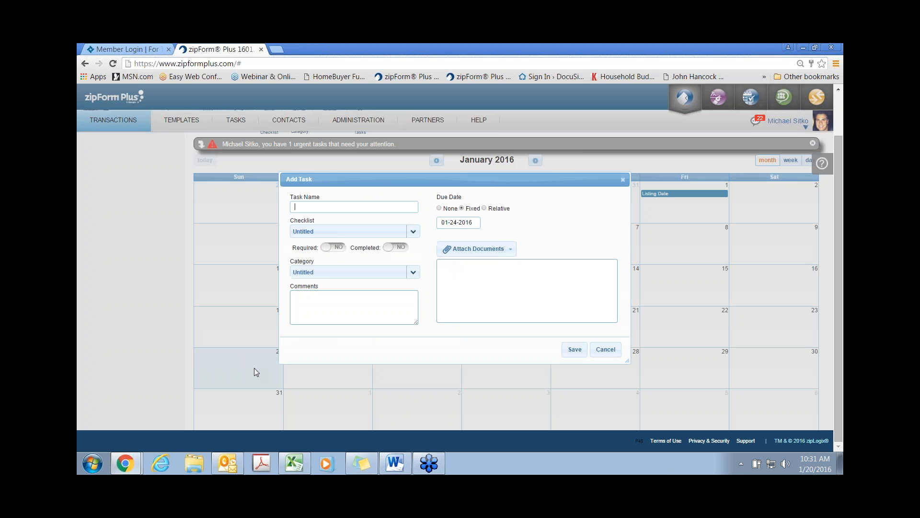
{"action": "type", "text": "meet inspector"}
{"action": "left_click", "coordinate": [575, 349]}
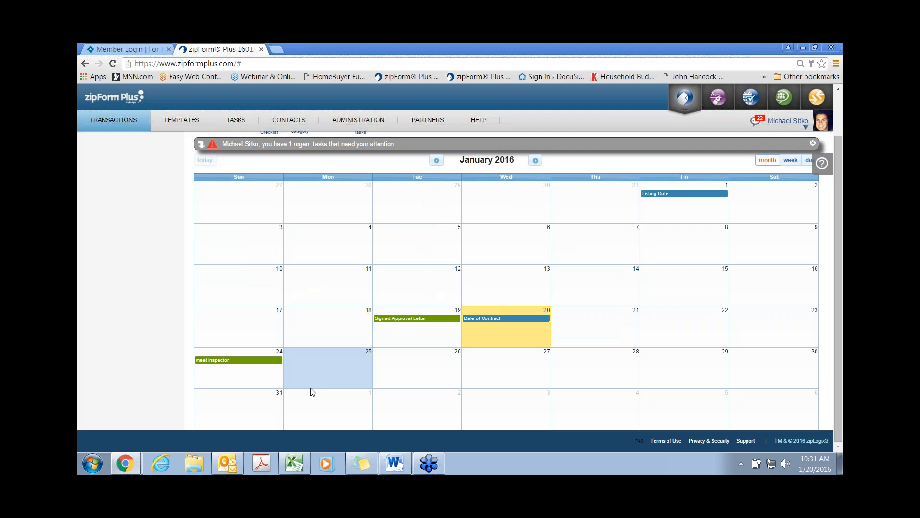
{"action": "left_click", "coordinate": [259, 360]}
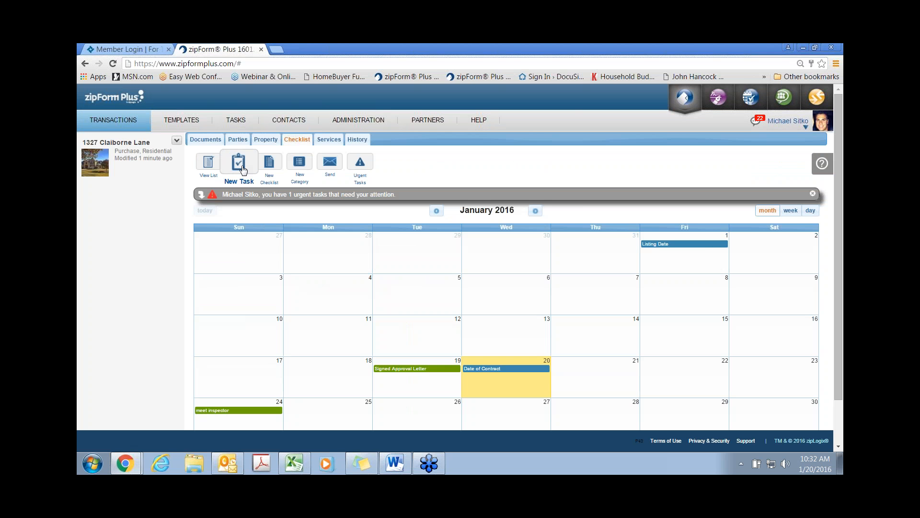
Step: Try a new task's Untitled checklist and relative due date, discard it, and return to Documents
{"action": "left_click", "coordinate": [239, 161]}
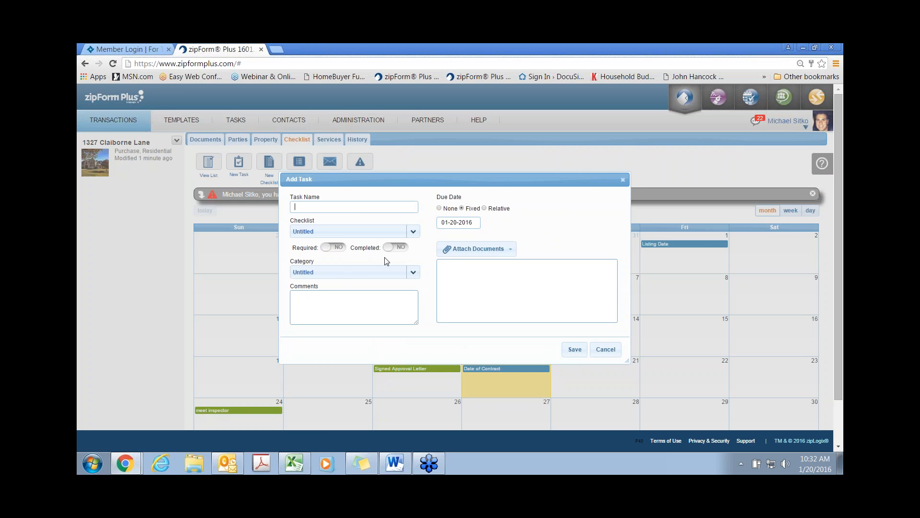
{"action": "left_click", "coordinate": [333, 232]}
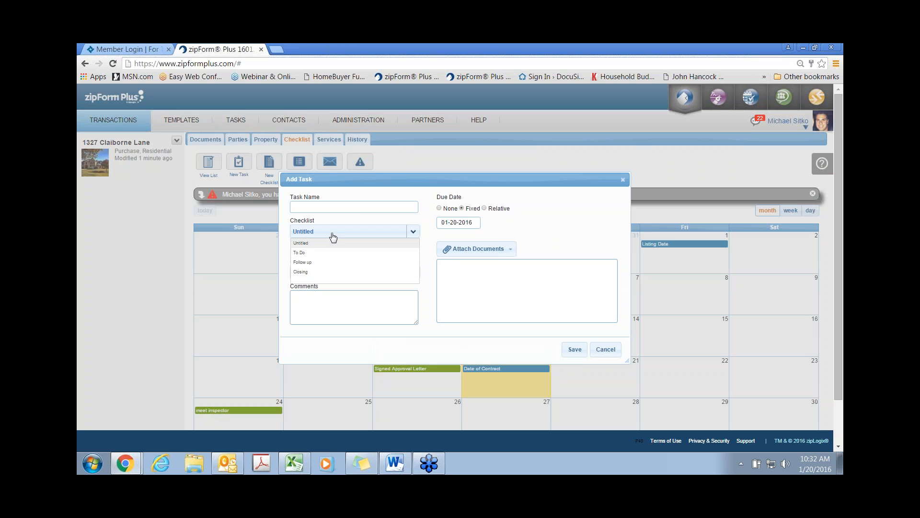
{"action": "left_click", "coordinate": [333, 234]}
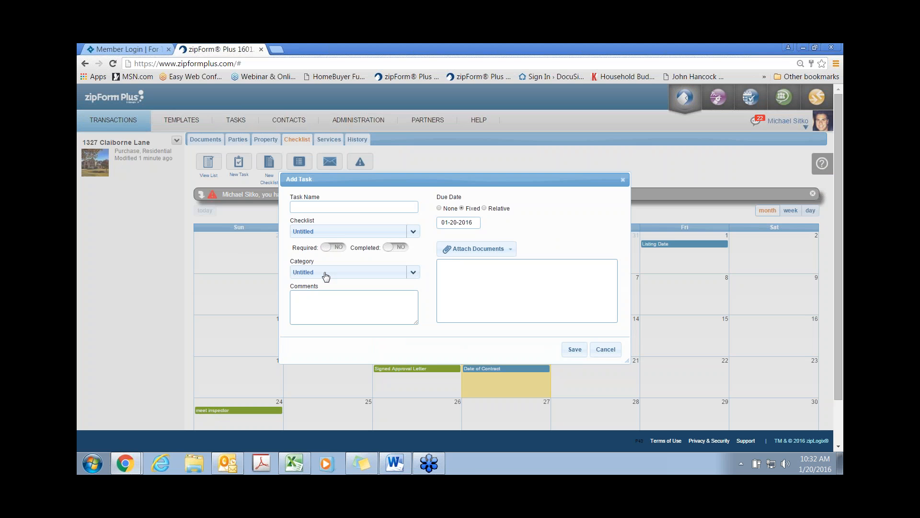
{"action": "left_click", "coordinate": [485, 209]}
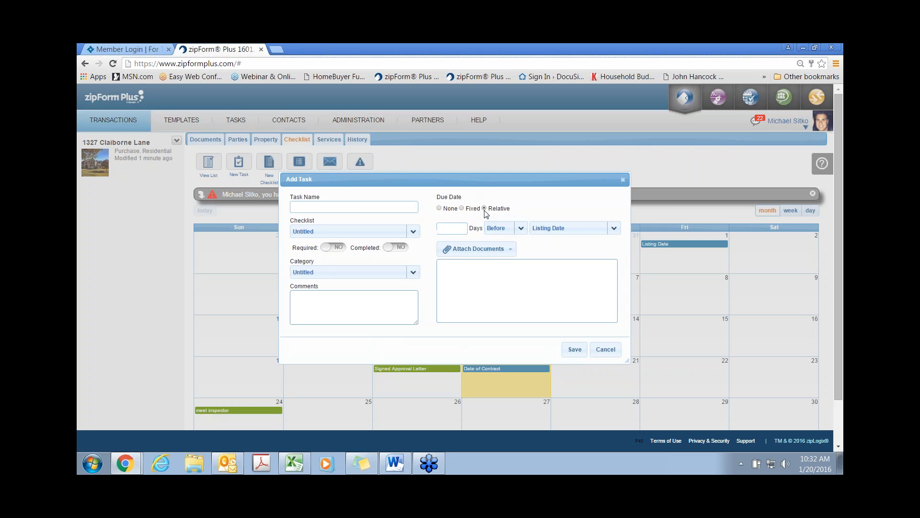
{"action": "left_click", "coordinate": [453, 230]}
{"action": "left_click", "coordinate": [622, 180]}
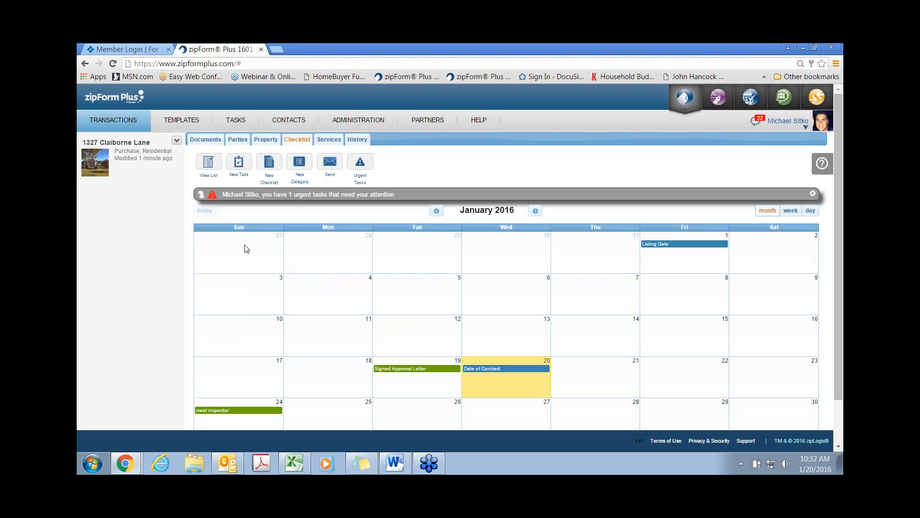
{"action": "left_click", "coordinate": [210, 169]}
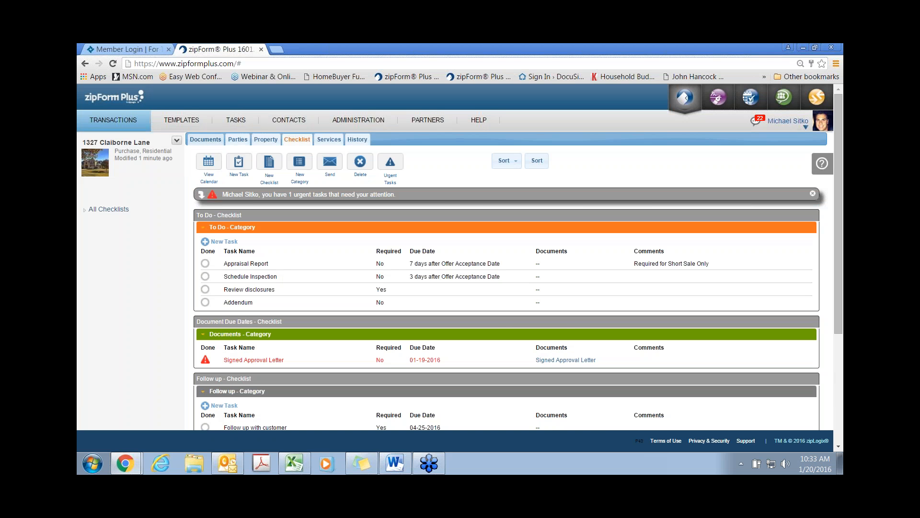
{"action": "left_click", "coordinate": [205, 139]}
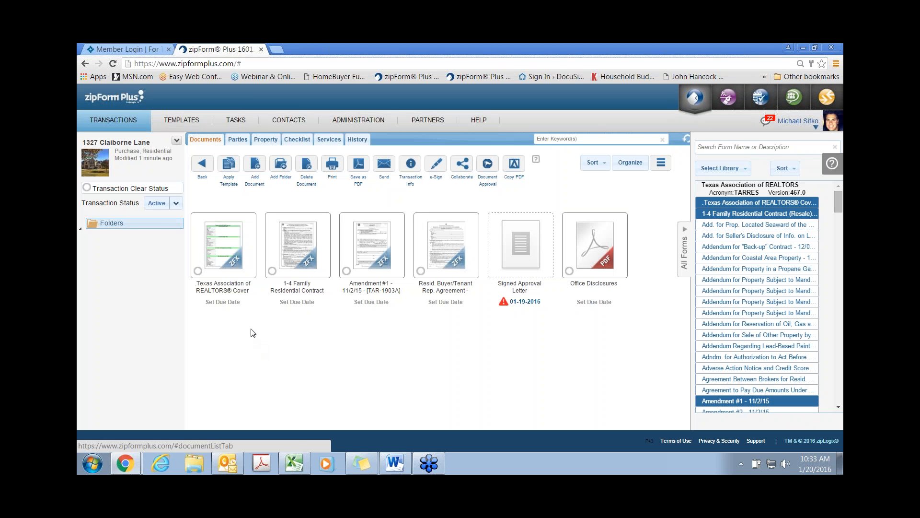
Step: Upload Home Inspection Report.pdf from the Desktop's ZF Demo folder to the transaction
{"action": "left_click", "coordinate": [255, 166]}
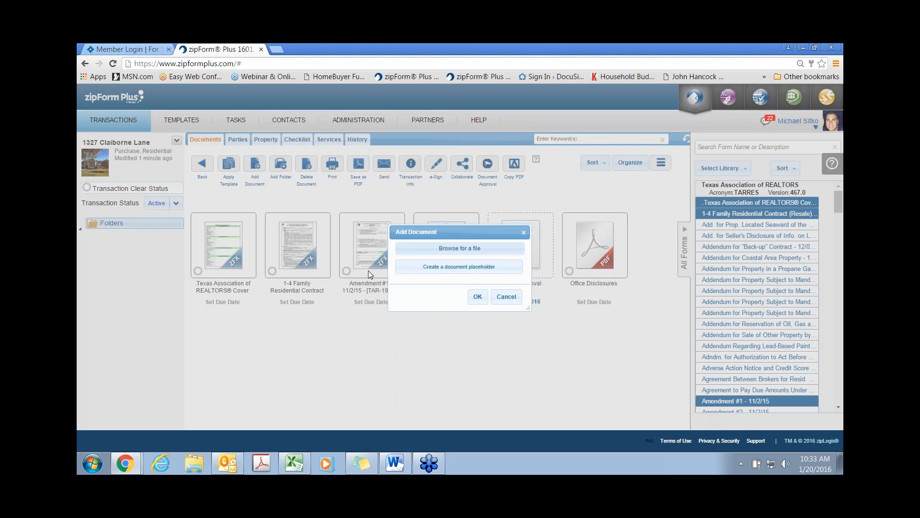
{"action": "left_click", "coordinate": [479, 249]}
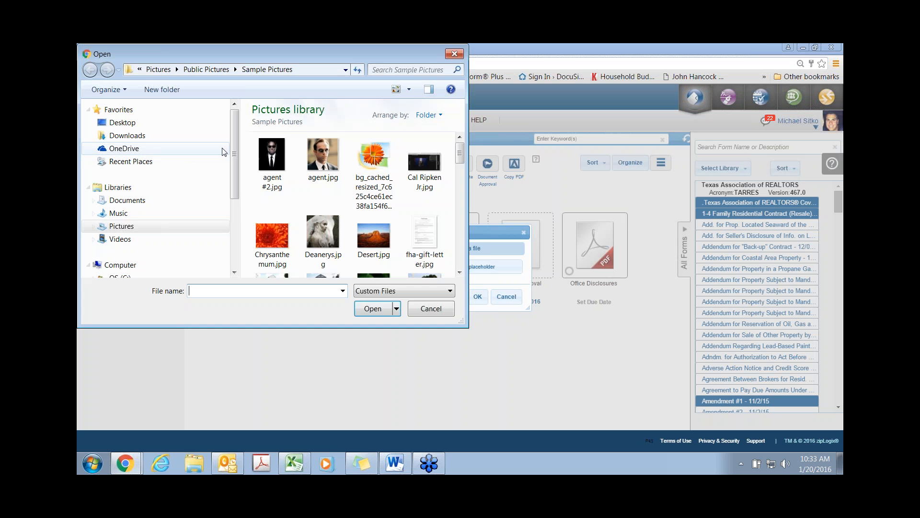
{"action": "left_click", "coordinate": [122, 123]}
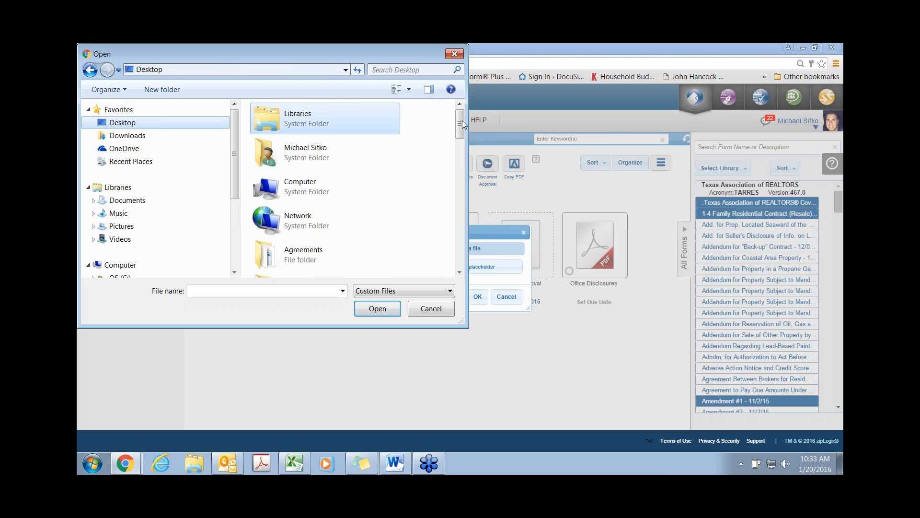
{"action": "left_click_drag", "start_coordinate": [459, 124], "coordinate": [463, 185]}
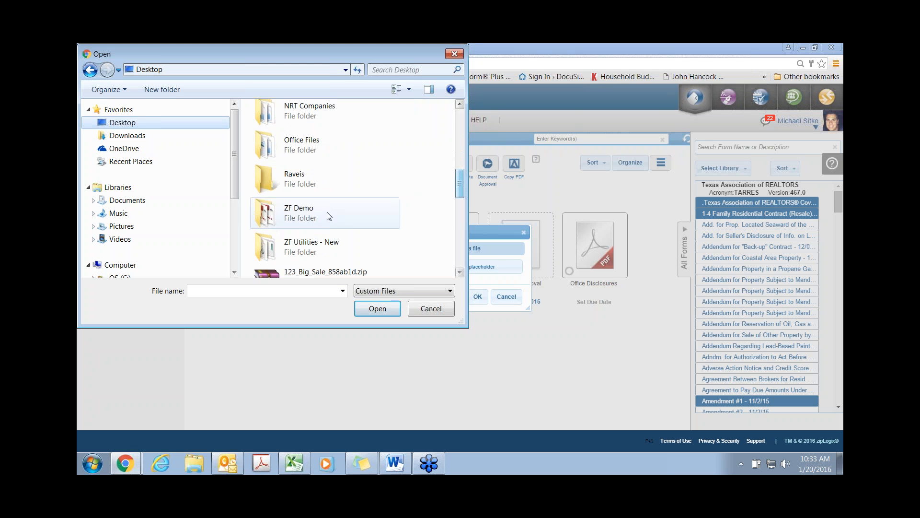
{"action": "double_click", "coordinate": [315, 215]}
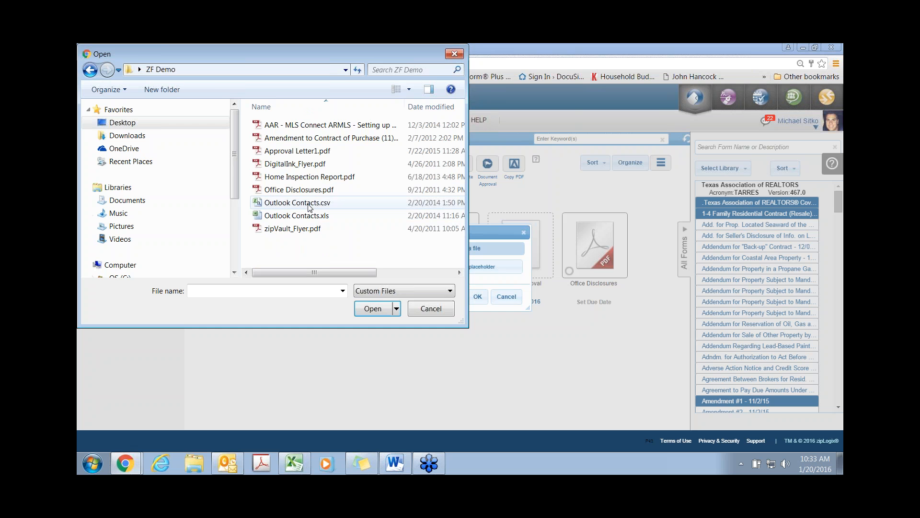
{"action": "double_click", "coordinate": [302, 178]}
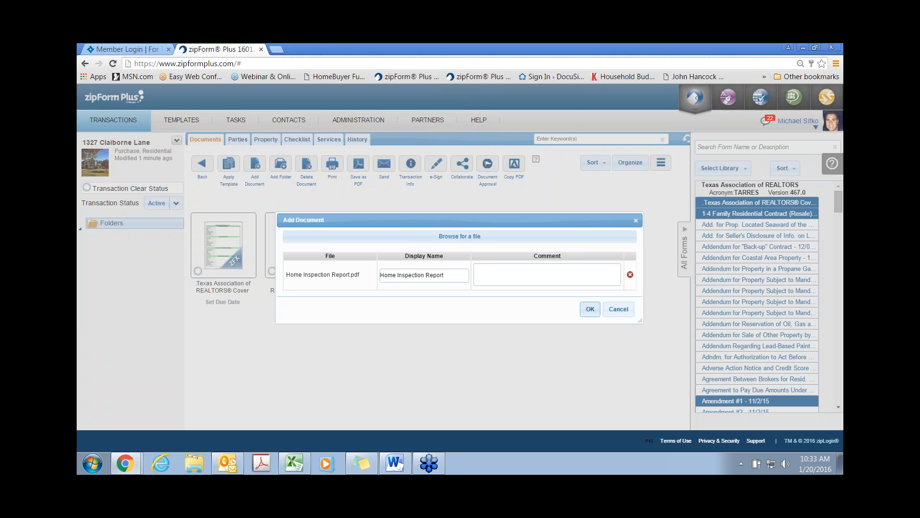
{"action": "left_click", "coordinate": [590, 309]}
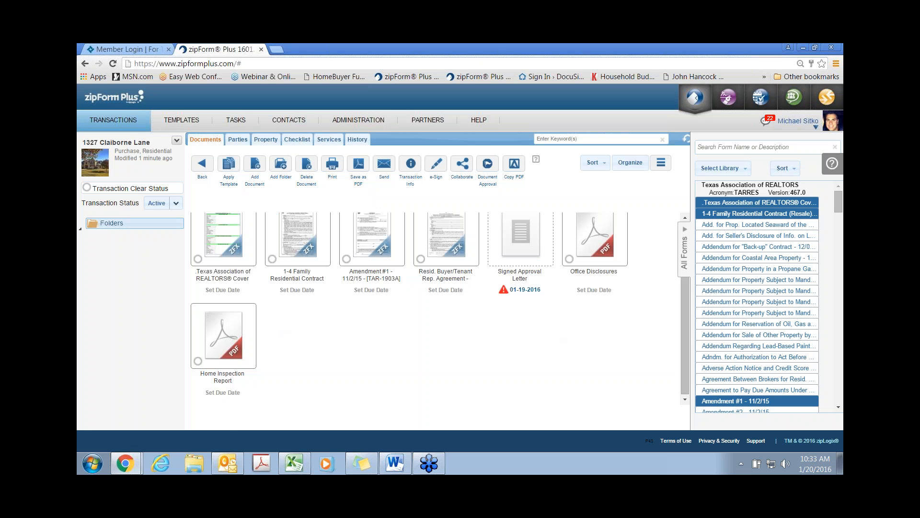
Step: Create a new transaction folder named 'Pics of prop.'
{"action": "left_click", "coordinate": [281, 164]}
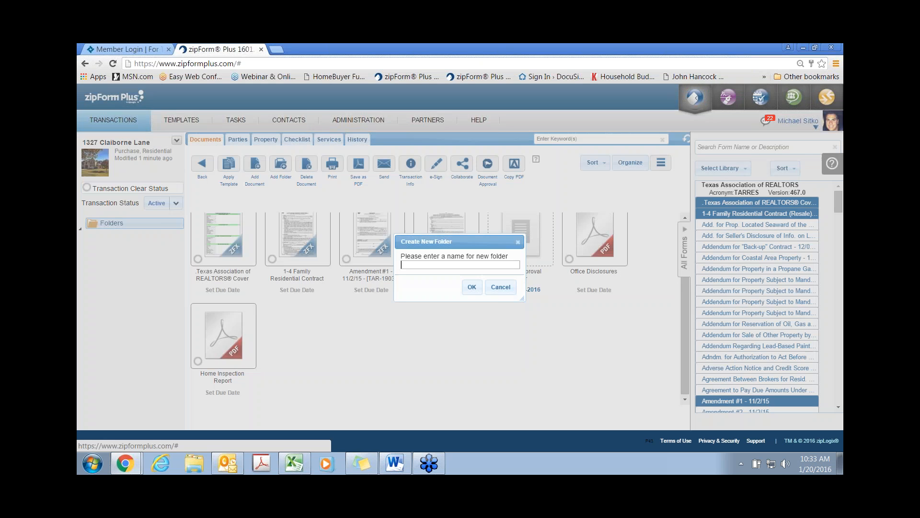
{"action": "type", "text": "Pics"}
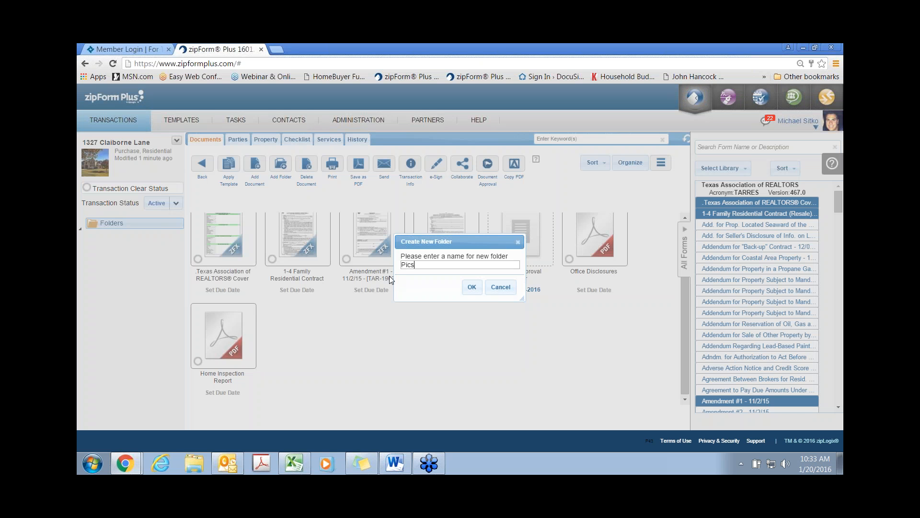
{"action": "type", "text": " of prop."}
{"action": "left_click", "coordinate": [480, 290]}
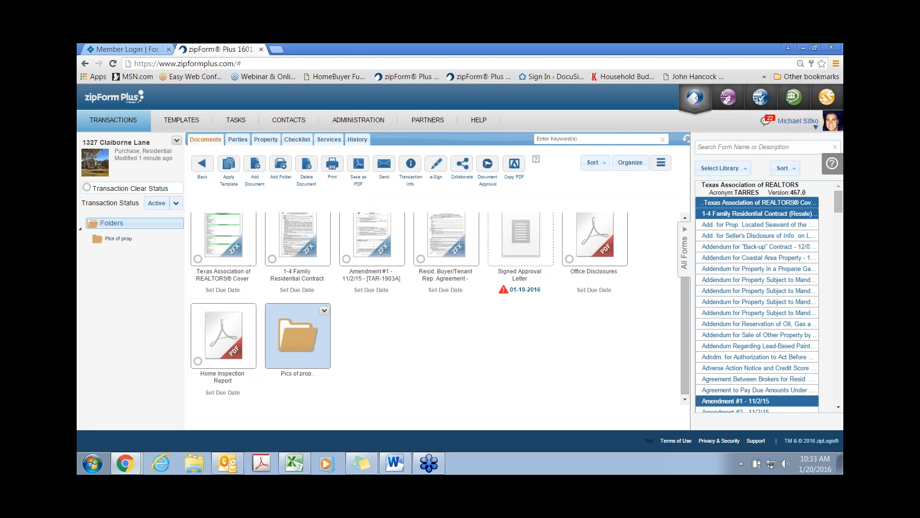
{"action": "double_click", "coordinate": [310, 340]}
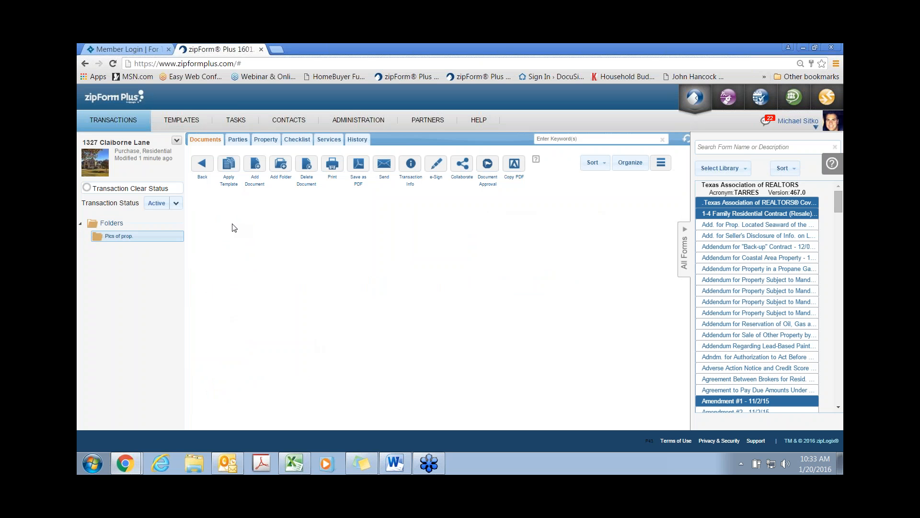
{"action": "left_click", "coordinate": [254, 165]}
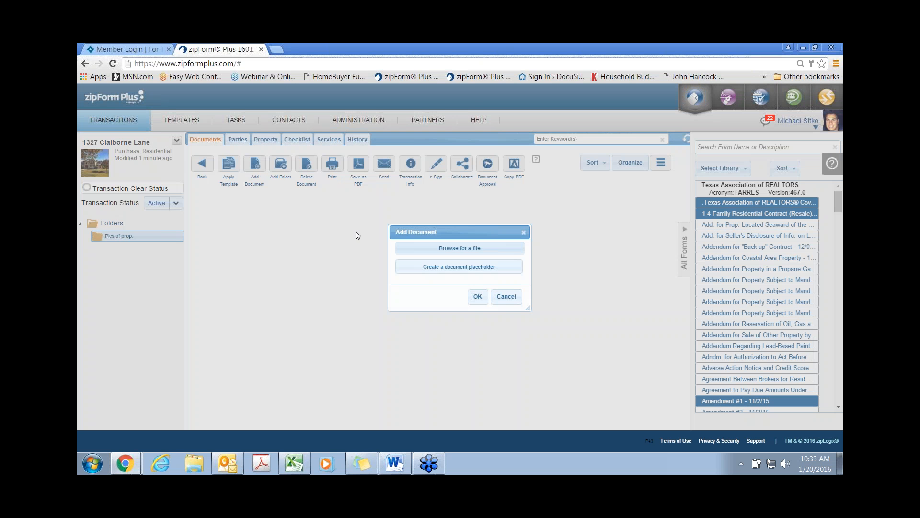
{"action": "left_click", "coordinate": [433, 255]}
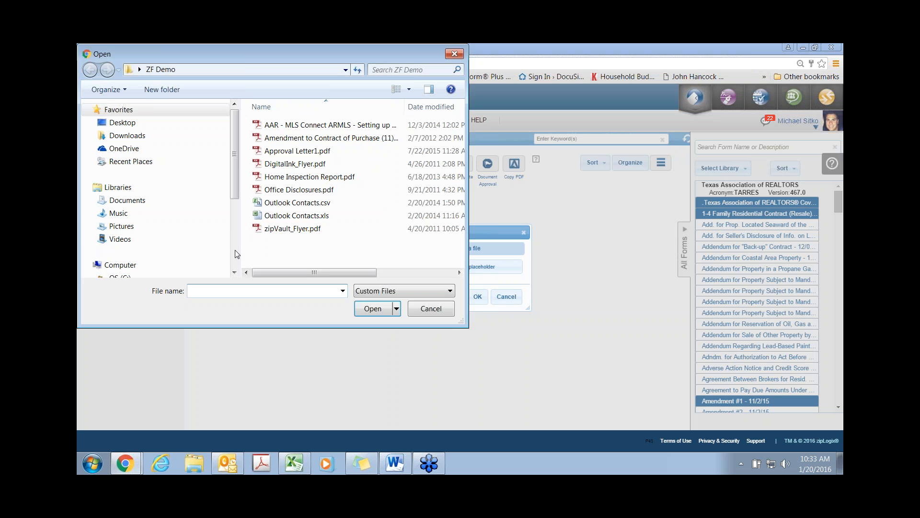
{"action": "left_click", "coordinate": [144, 228]}
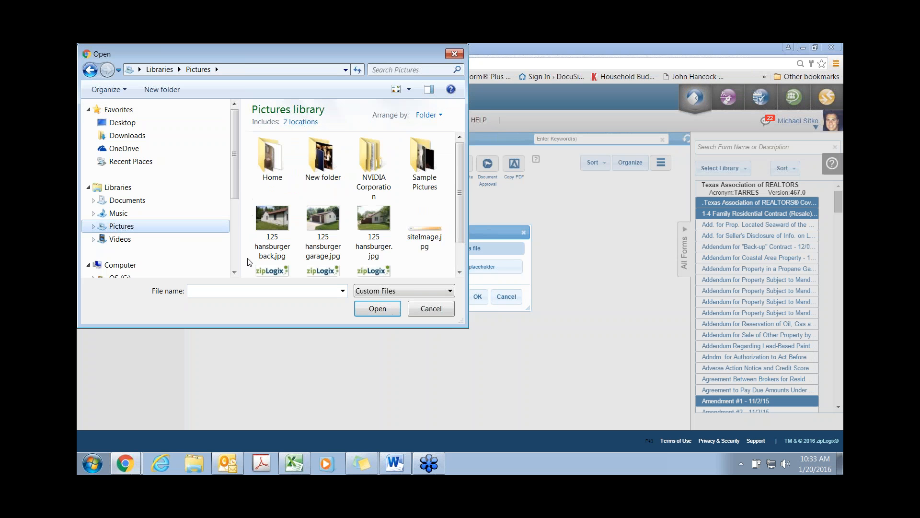
{"action": "left_click", "coordinate": [272, 223]}
{"action": "left_click", "coordinate": [324, 223], "text": "ctrl"}
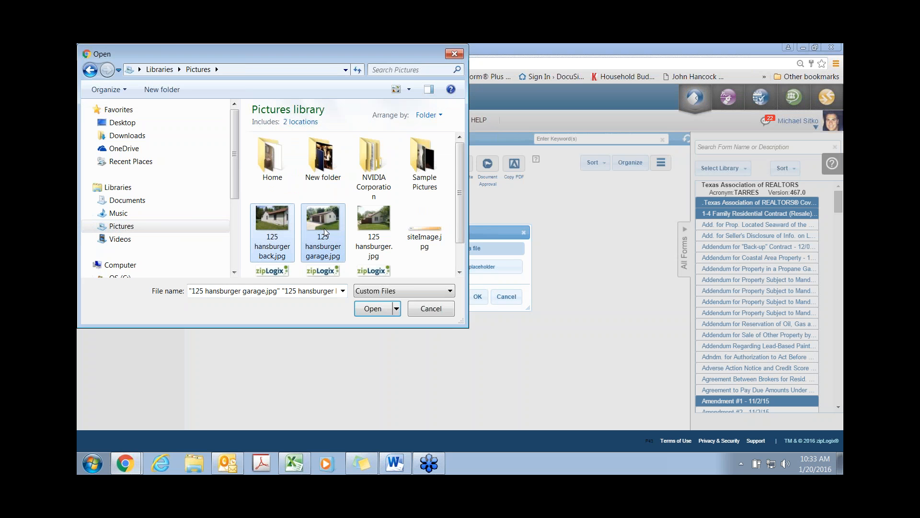
{"action": "left_click", "coordinate": [374, 225], "text": "ctrl"}
{"action": "left_click", "coordinate": [371, 308]}
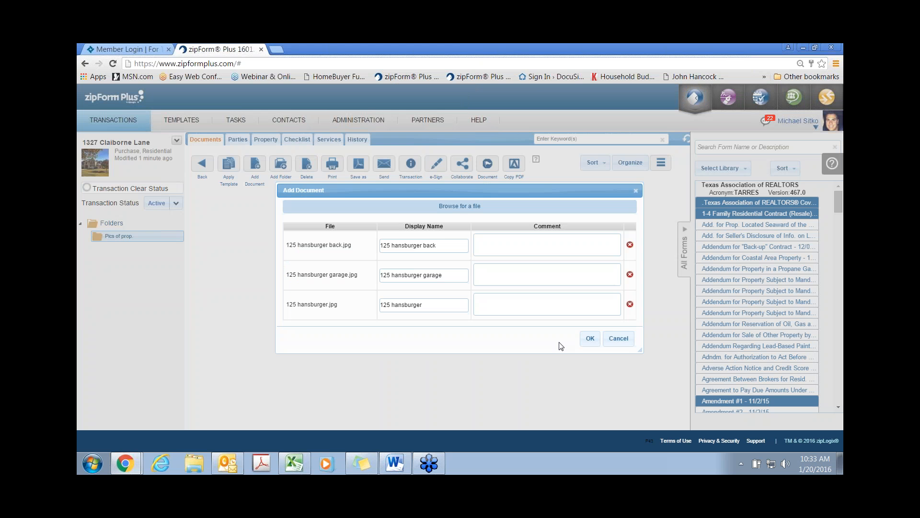
{"action": "left_click", "coordinate": [590, 338]}
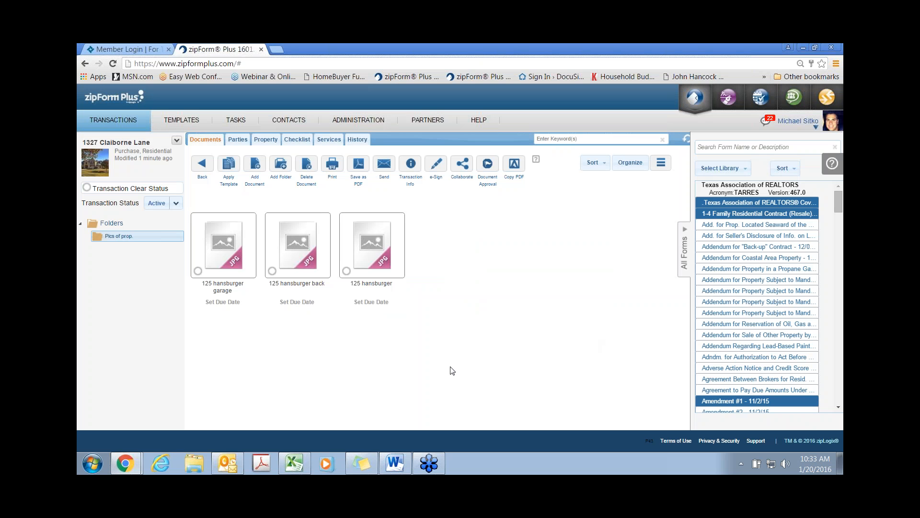
{"action": "left_click", "coordinate": [201, 174]}
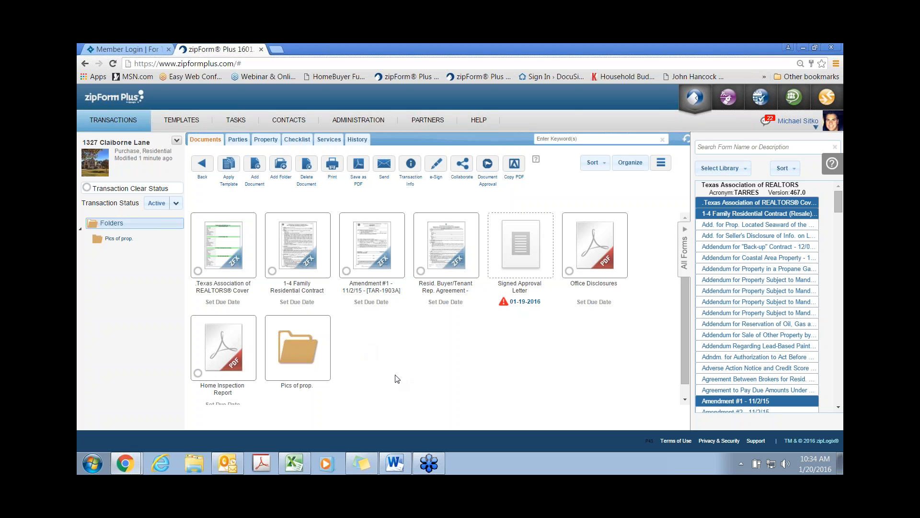
{"action": "left_click", "coordinate": [177, 141]}
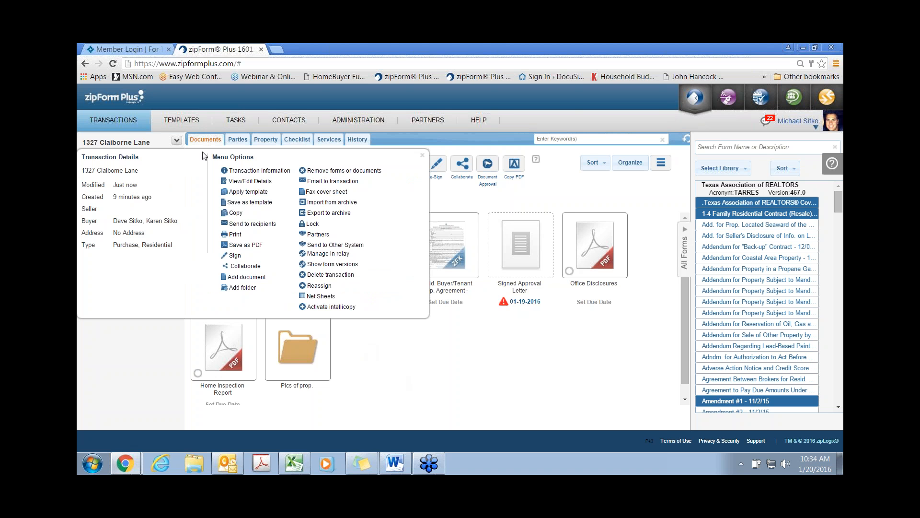
Step: Review the Email to transaction form, cancel it, and choose to produce a fax cover sheet
{"action": "left_click", "coordinate": [320, 185]}
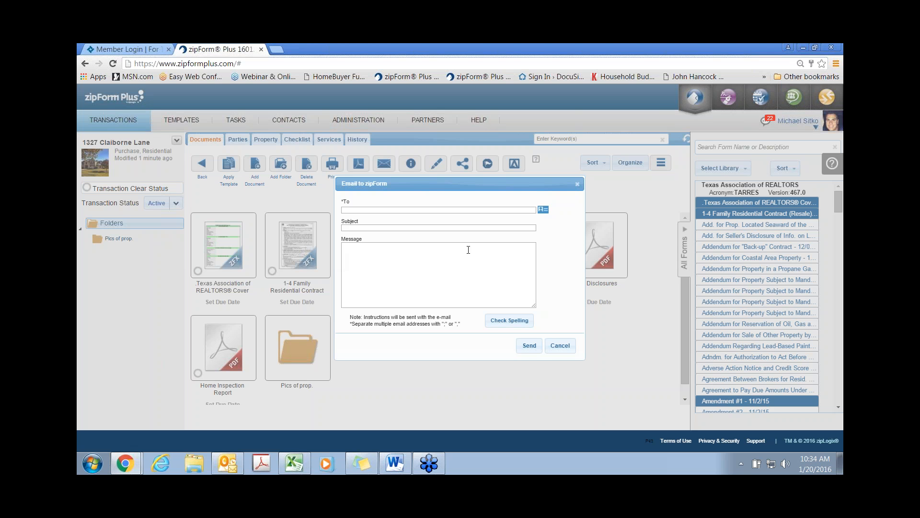
{"action": "left_click", "coordinate": [577, 184]}
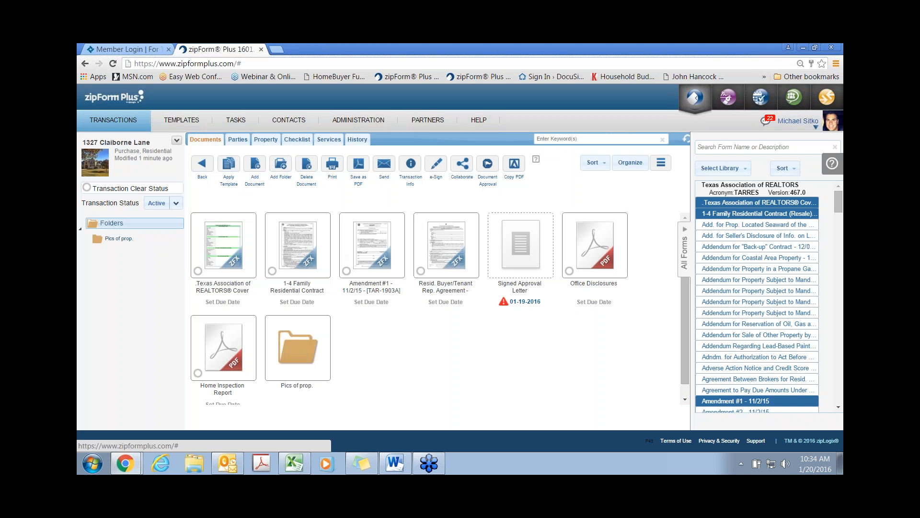
{"action": "left_click", "coordinate": [177, 141]}
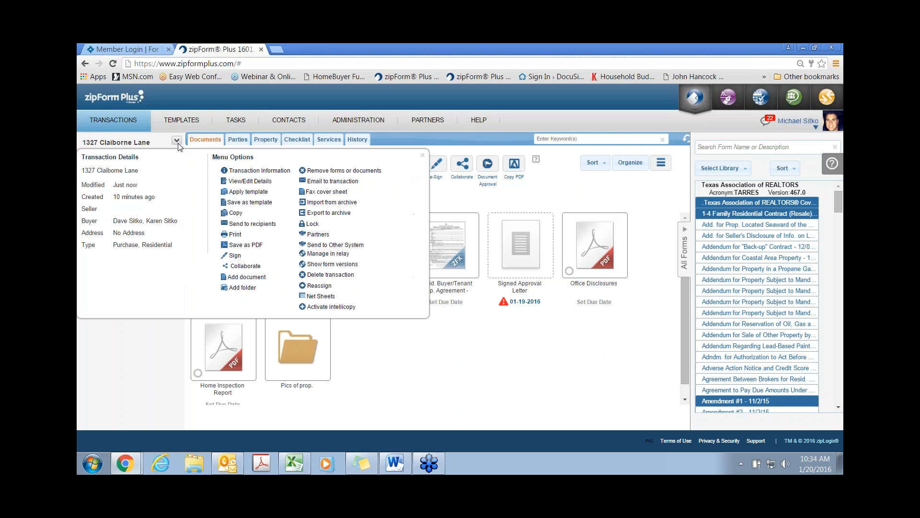
{"action": "left_click", "coordinate": [331, 193]}
{"action": "left_click", "coordinate": [355, 191]}
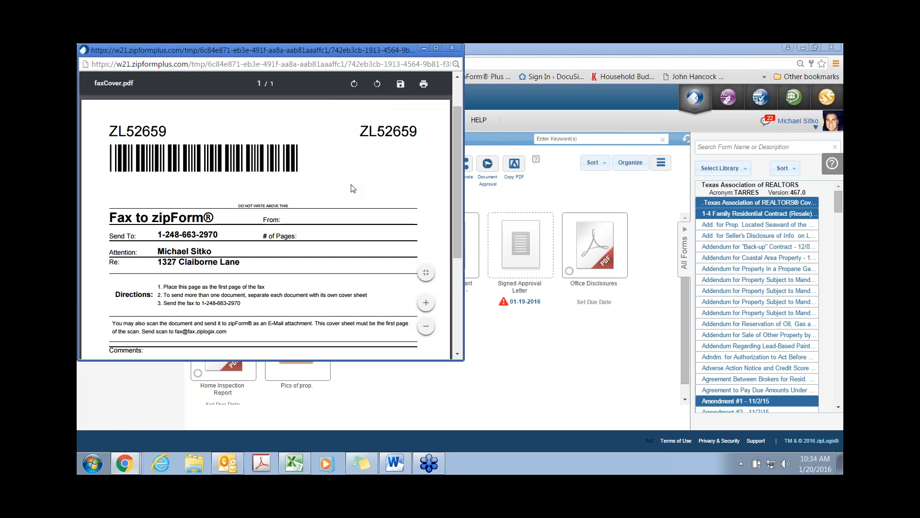
{"action": "scroll", "coordinate": [353, 188], "scroll_direction": "down", "scroll_amount": 2}
{"action": "scroll", "coordinate": [353, 188], "scroll_direction": "up", "scroll_amount": 2}
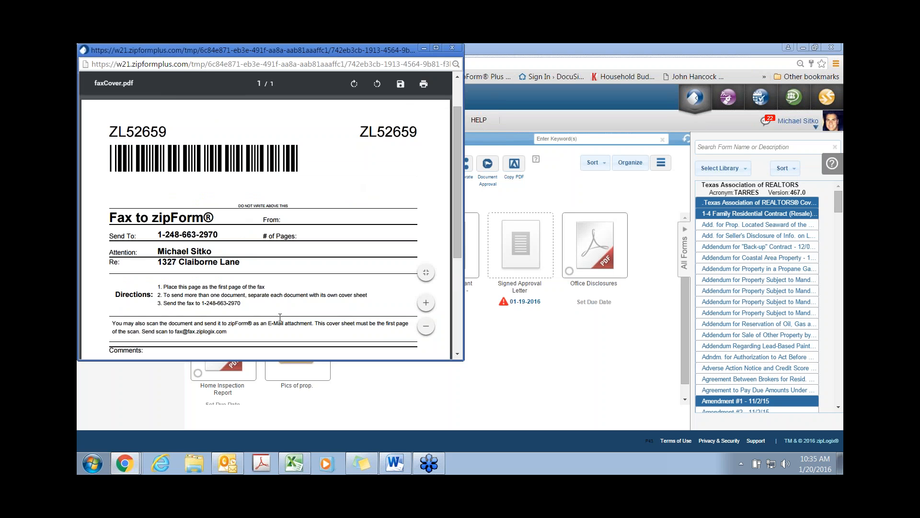
{"action": "scroll", "coordinate": [282, 317], "scroll_direction": "down", "scroll_amount": 1}
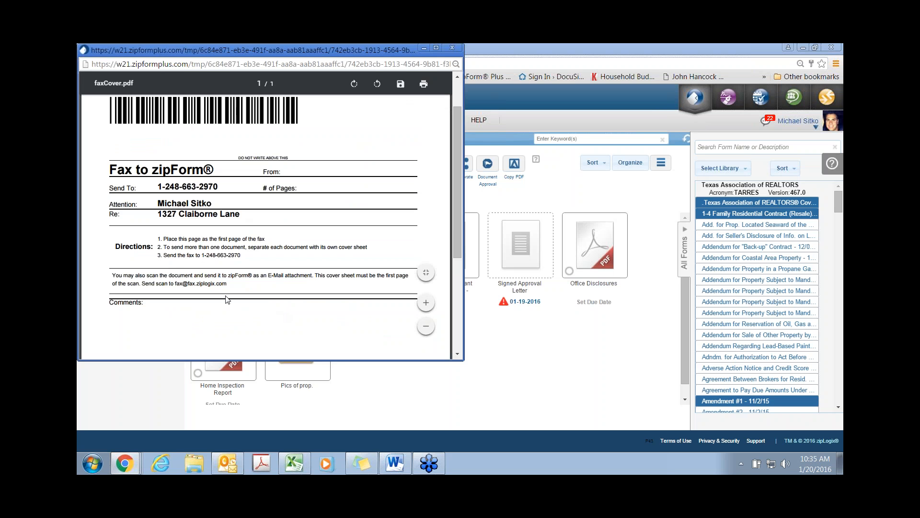
{"action": "left_click_drag", "start_coordinate": [170, 283], "coordinate": [242, 307]}
{"action": "scroll", "coordinate": [242, 307], "scroll_direction": "up", "scroll_amount": 1}
{"action": "scroll", "coordinate": [242, 307], "scroll_direction": "up", "scroll_amount": 1}
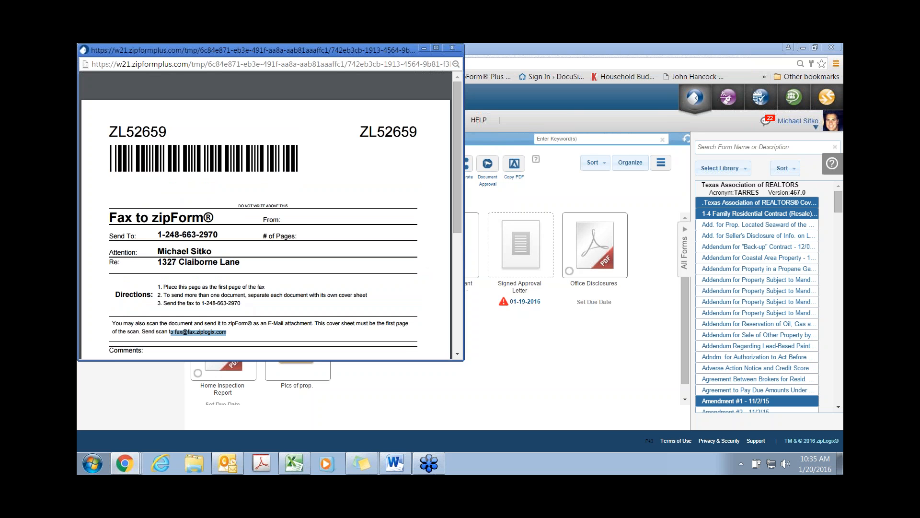
{"action": "left_click", "coordinate": [459, 50]}
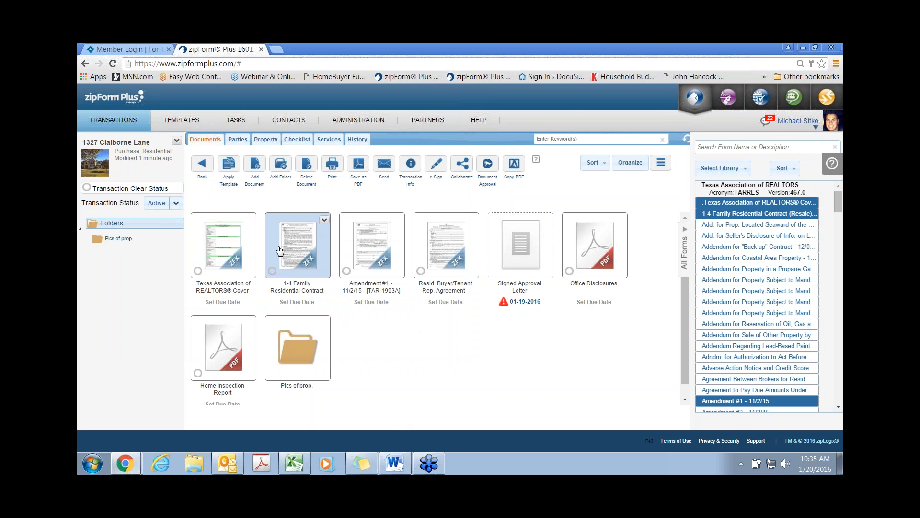
{"action": "left_click", "coordinate": [332, 165]}
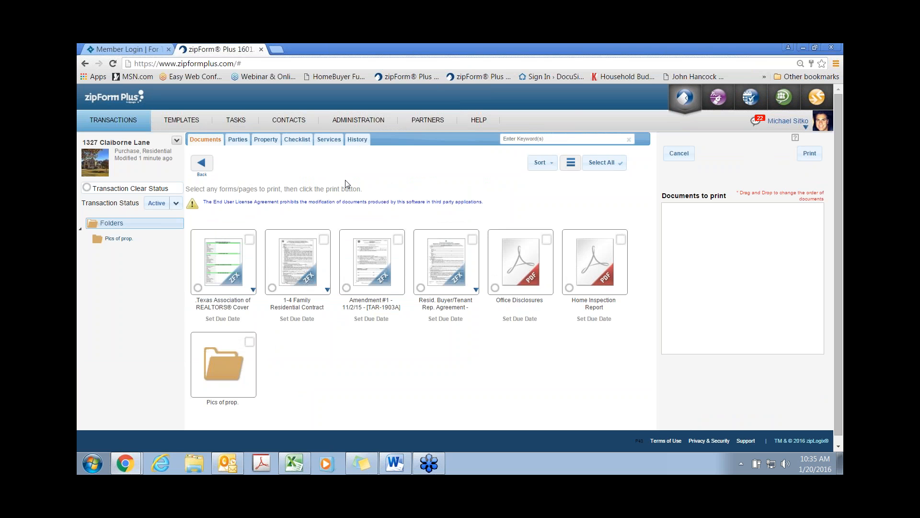
{"action": "left_click", "coordinate": [328, 290]}
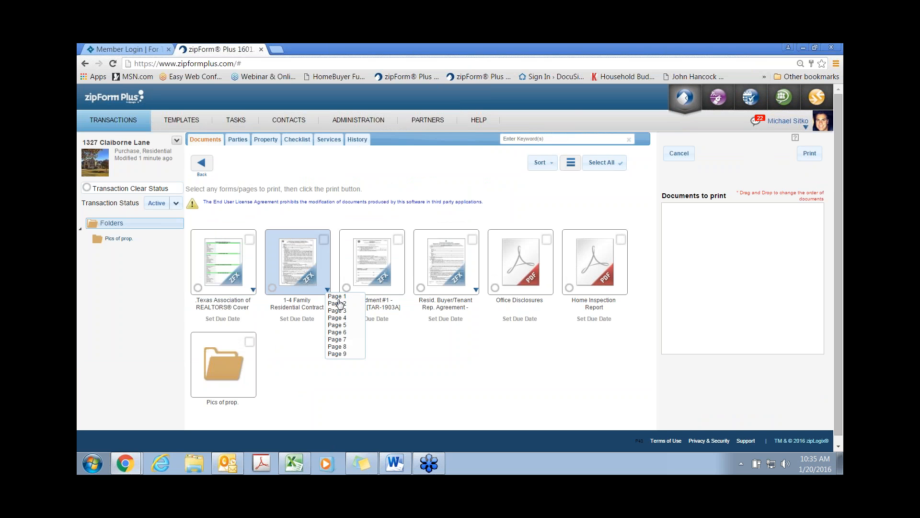
{"action": "left_click", "coordinate": [337, 304]}
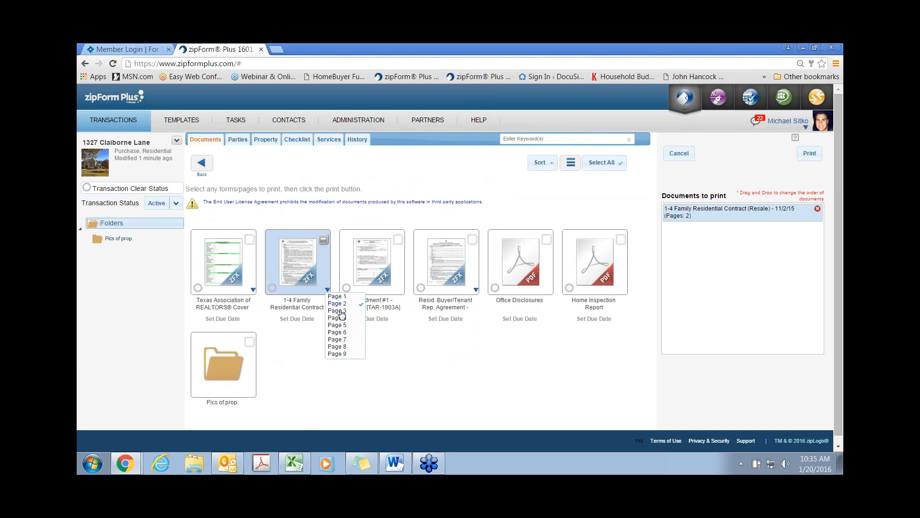
{"action": "left_click", "coordinate": [338, 318]}
{"action": "left_click", "coordinate": [338, 325]}
{"action": "left_click", "coordinate": [369, 259]}
{"action": "left_click", "coordinate": [442, 258]}
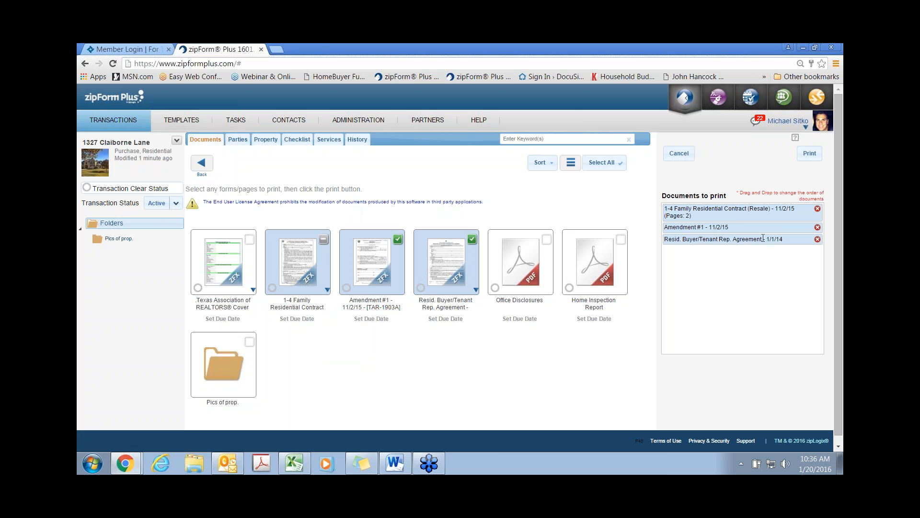
{"action": "left_click_drag", "start_coordinate": [737, 217], "coordinate": [729, 247]}
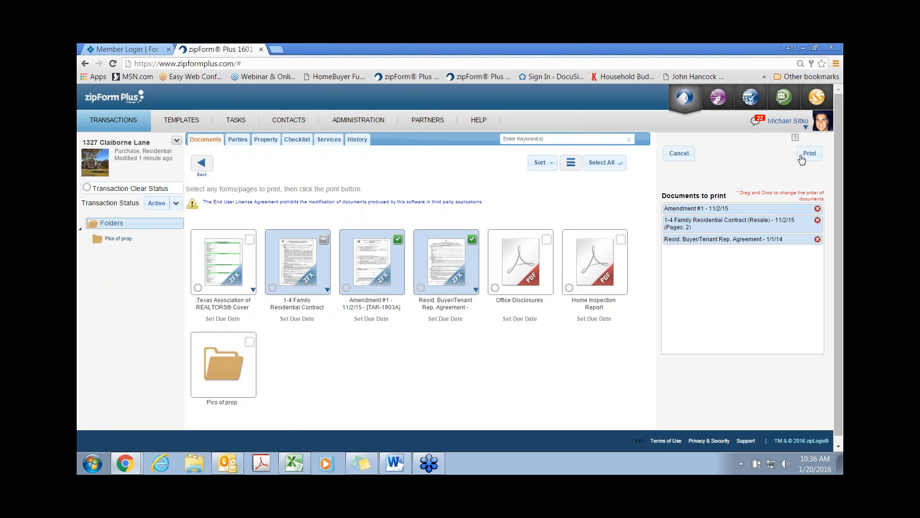
{"action": "left_click", "coordinate": [684, 155]}
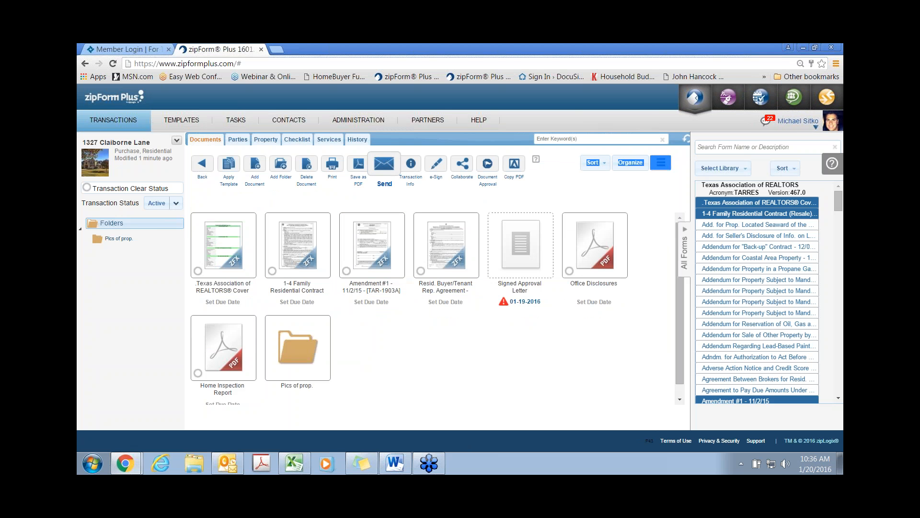
Step: Attach the contract without pages 1, 2, 4 and 6, plus Office Disclosures and Buyer/Tenant Rep. Agreement
{"action": "left_click", "coordinate": [384, 165]}
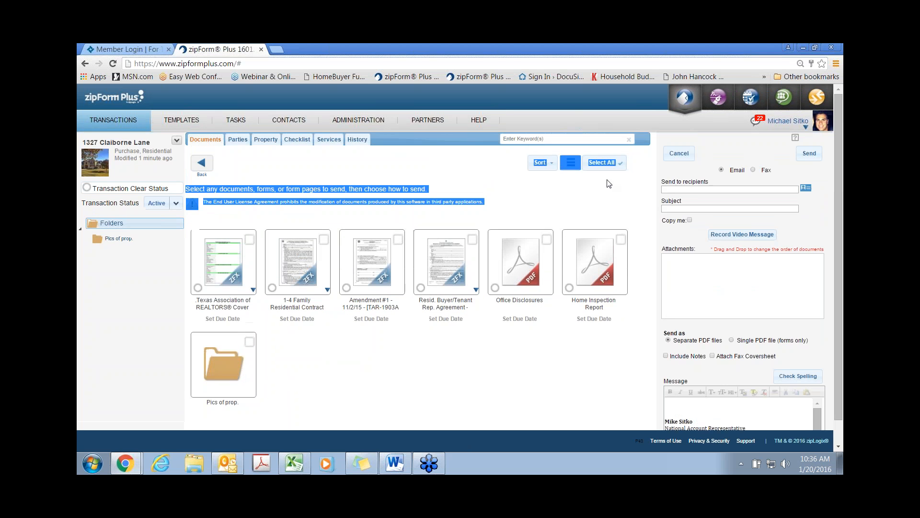
{"action": "left_click", "coordinate": [741, 178]}
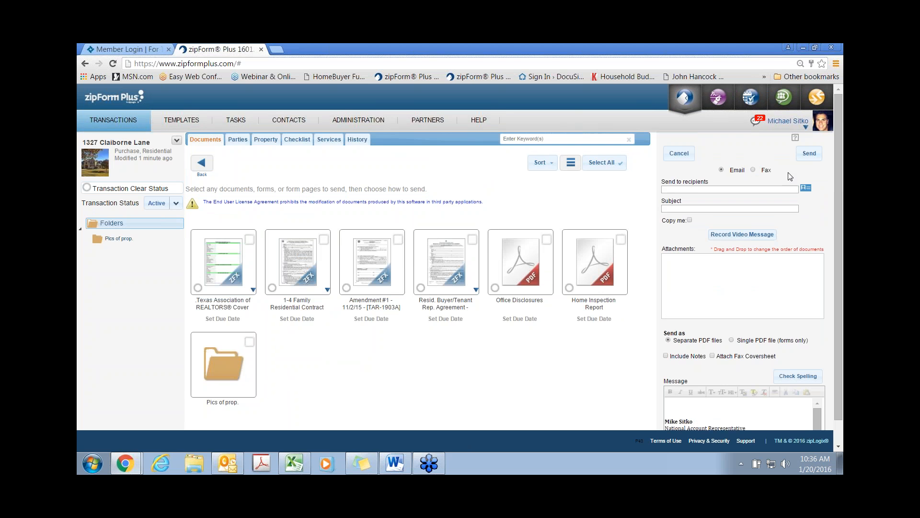
{"action": "left_click", "coordinate": [302, 263]}
{"action": "left_click", "coordinate": [520, 263]}
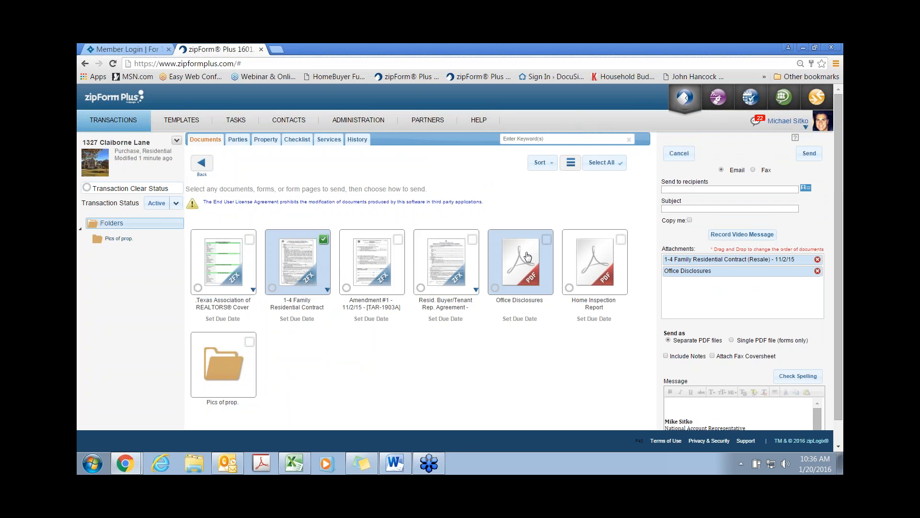
{"action": "left_click", "coordinate": [456, 265]}
{"action": "left_click", "coordinate": [327, 290]}
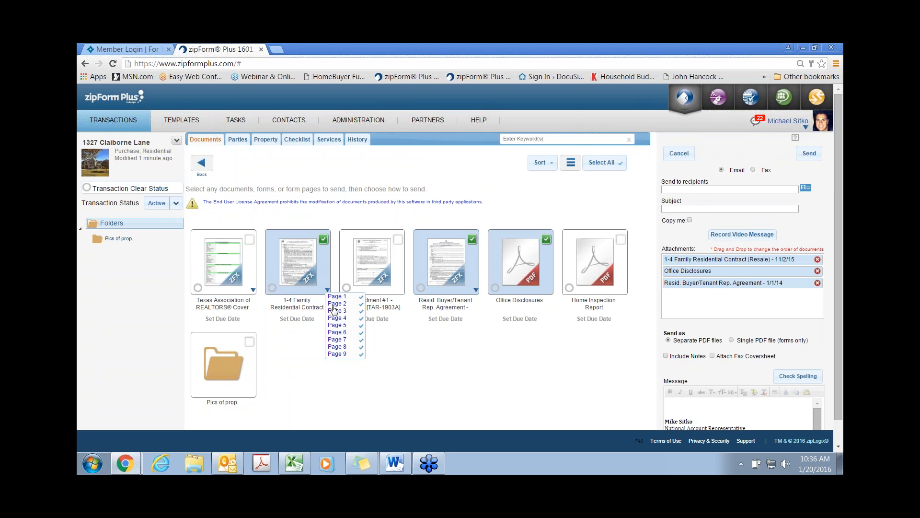
{"action": "left_click", "coordinate": [335, 296]}
{"action": "left_click", "coordinate": [335, 303]}
{"action": "left_click", "coordinate": [337, 318]}
{"action": "left_click", "coordinate": [337, 332]}
Step: Add both buyers from the transaction parties as recipients and include a fax coversheet
{"action": "left_click", "coordinate": [814, 188]}
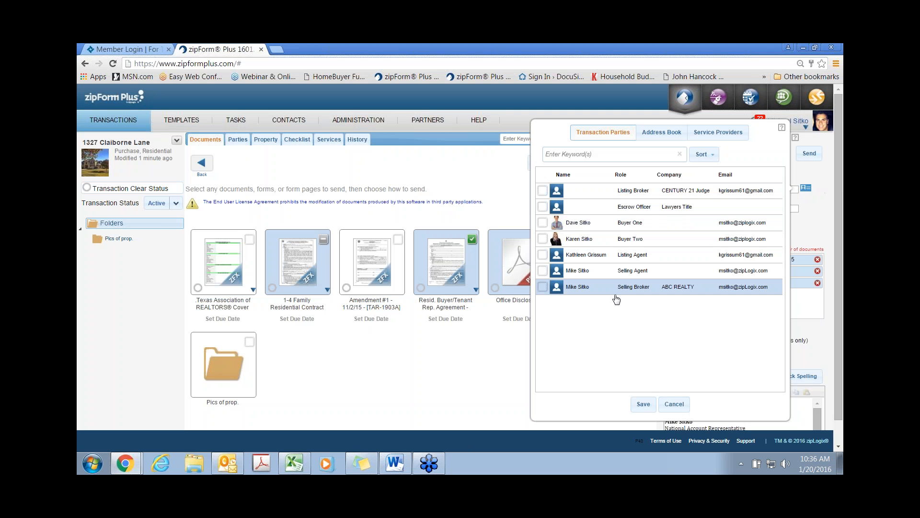
{"action": "left_click", "coordinate": [669, 137]}
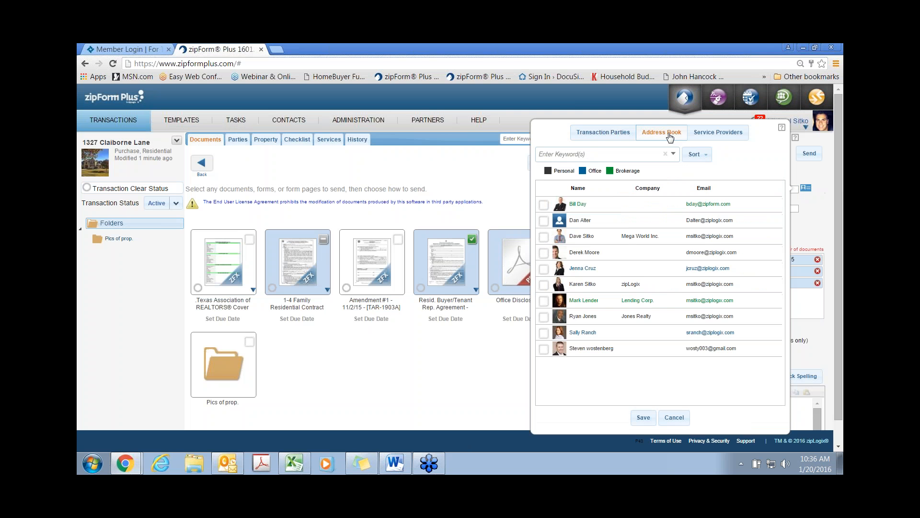
{"action": "left_click", "coordinate": [610, 138]}
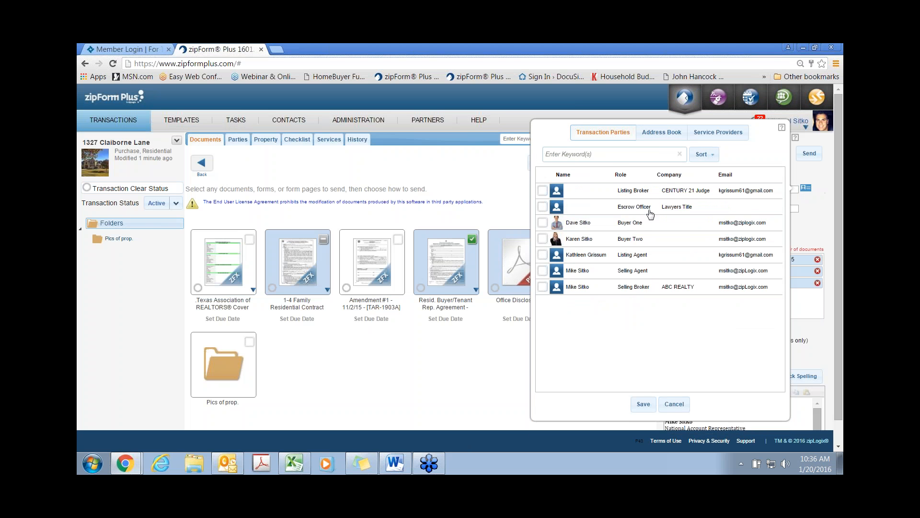
{"action": "left_click", "coordinate": [543, 223]}
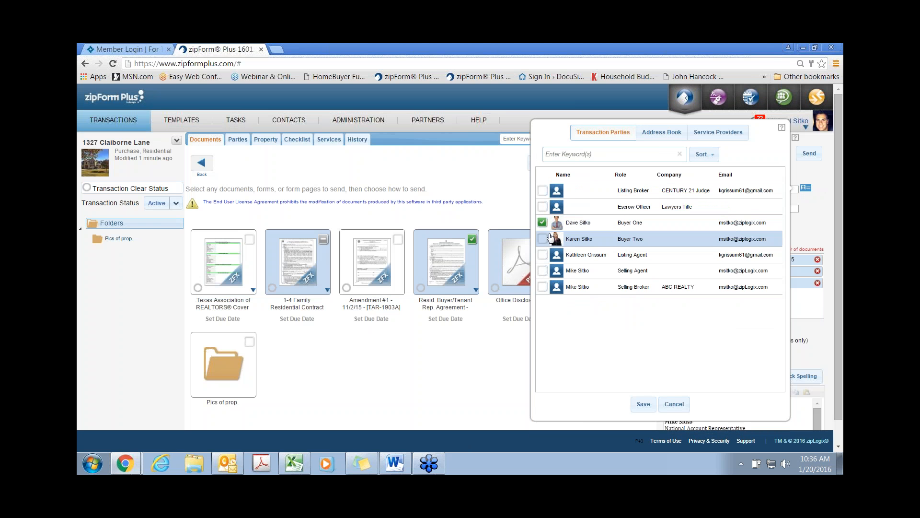
{"action": "left_click", "coordinate": [543, 239]}
{"action": "left_click", "coordinate": [643, 405]}
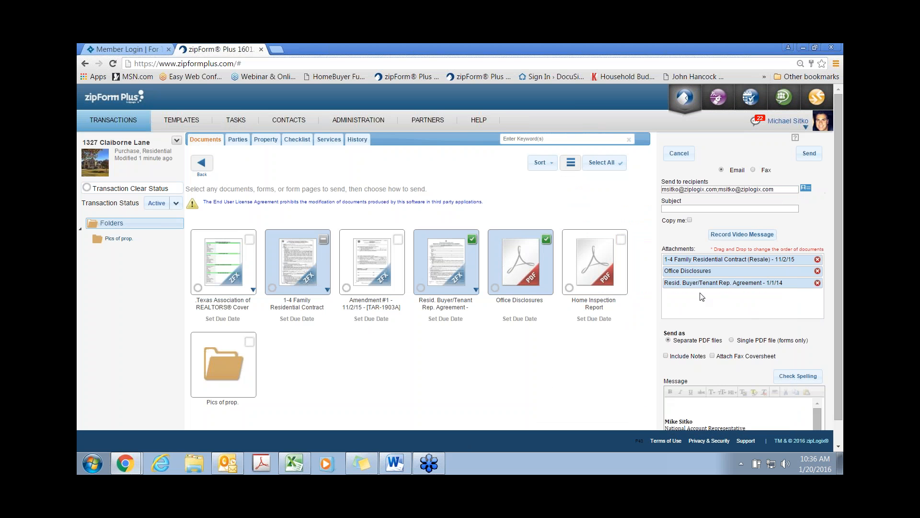
{"action": "scroll", "coordinate": [632, 349], "scroll_direction": "down", "scroll_amount": 1}
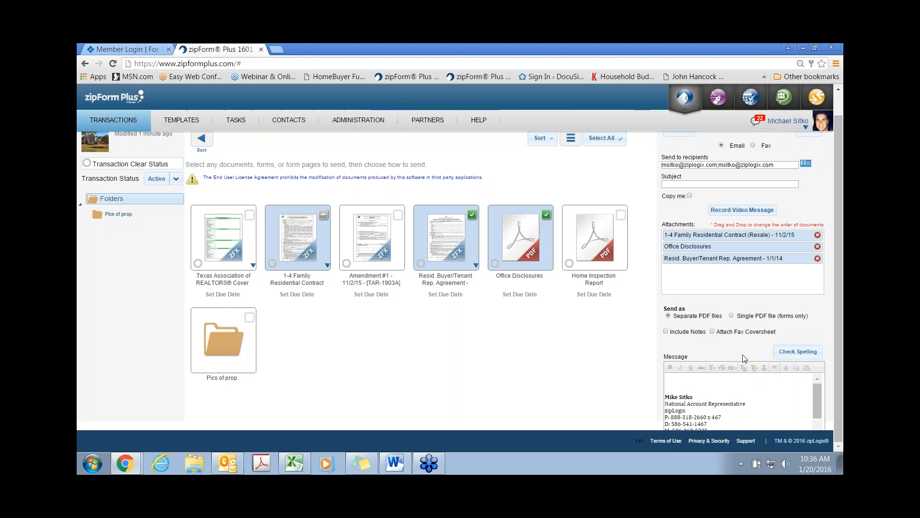
{"action": "left_click", "coordinate": [712, 331]}
Step: Switch delivery to Fax, review the Fax Number and coversheet options, then cancel the send
{"action": "left_click", "coordinate": [753, 147]}
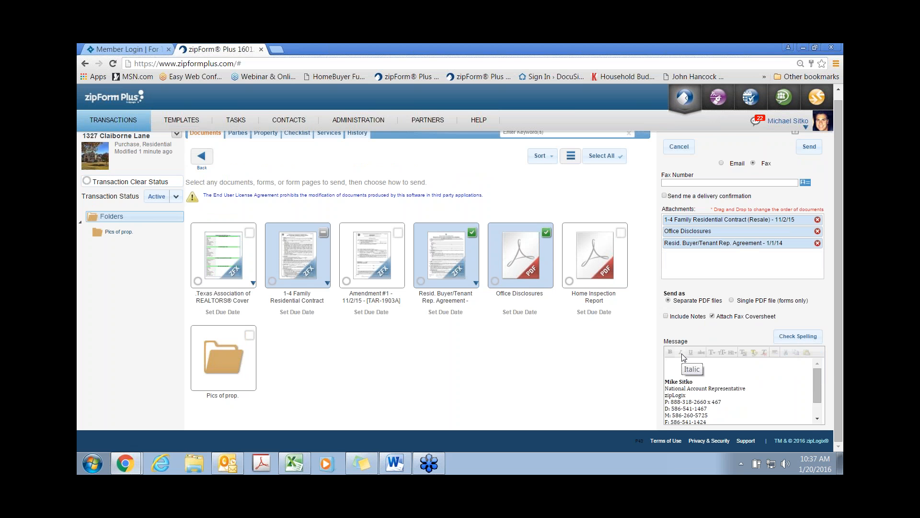
{"action": "scroll", "coordinate": [610, 335], "scroll_direction": "up", "scroll_amount": 1}
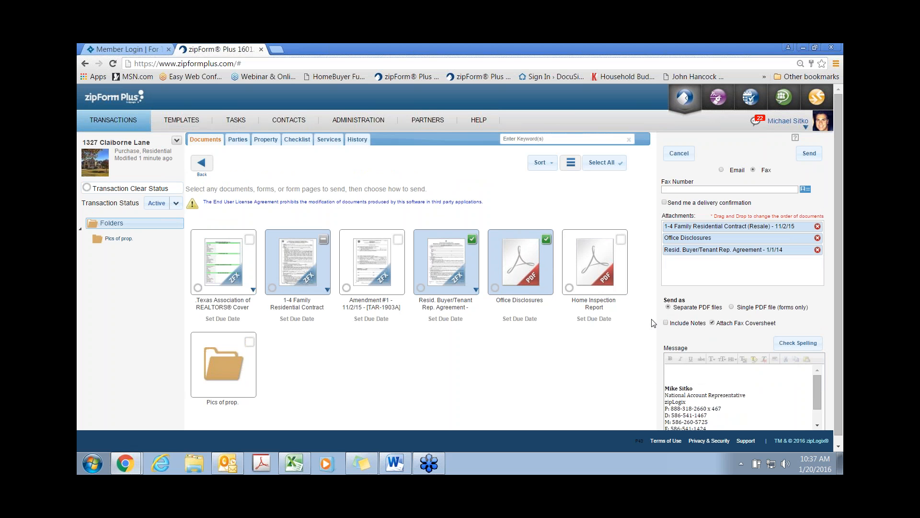
{"action": "scroll", "coordinate": [652, 323], "scroll_direction": "down", "scroll_amount": 1}
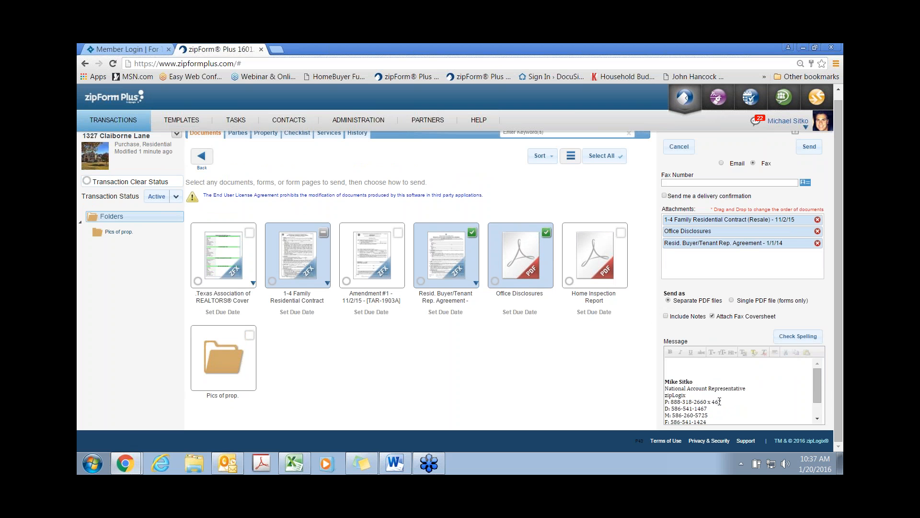
{"action": "scroll", "coordinate": [719, 402], "scroll_direction": "down", "scroll_amount": 2}
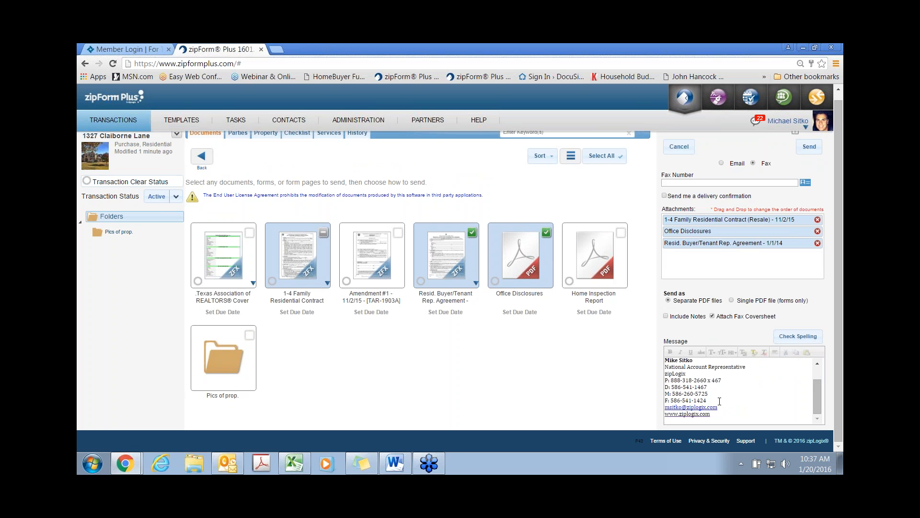
{"action": "scroll", "coordinate": [720, 401], "scroll_direction": "up", "scroll_amount": 5}
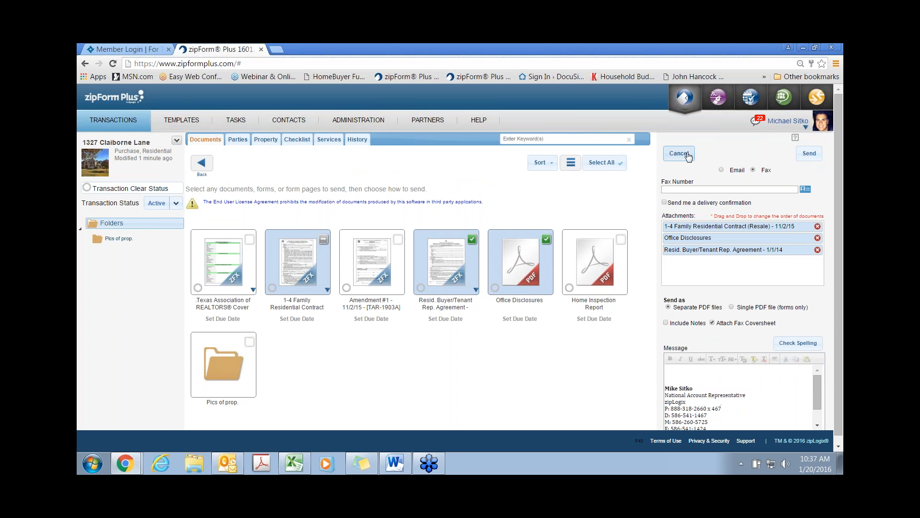
{"action": "left_click", "coordinate": [689, 153]}
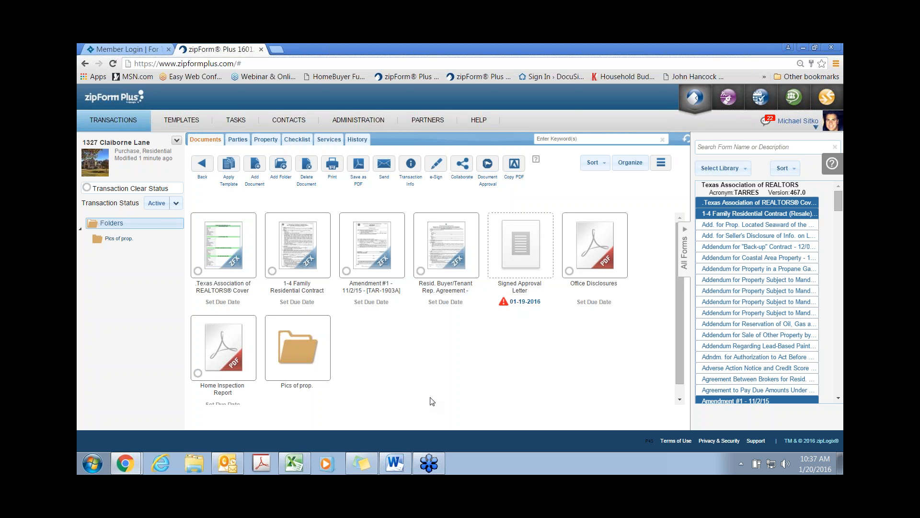
Step: Launch zipConsult from the top-right app bar in a new tab
{"action": "left_click", "coordinate": [794, 99]}
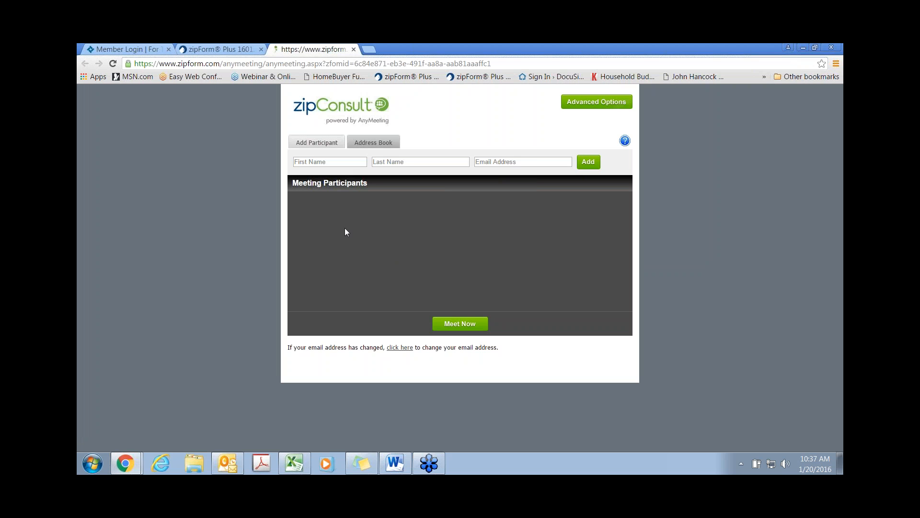
Step: Add the two buyers from the Address Book as meeting participants, then return to zipForm Plus
{"action": "left_click", "coordinate": [378, 143]}
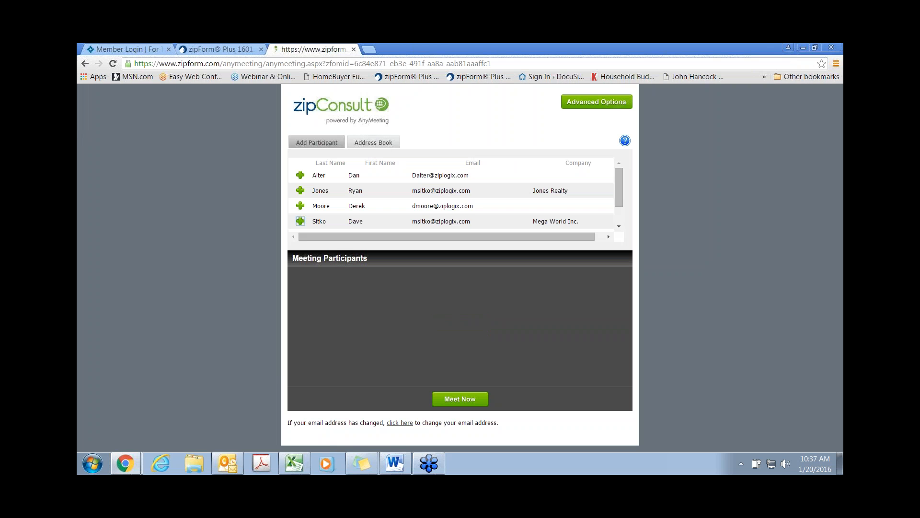
{"action": "left_click", "coordinate": [301, 221]}
{"action": "scroll", "coordinate": [302, 221], "scroll_direction": "down", "scroll_amount": 1}
{"action": "left_click", "coordinate": [300, 208]}
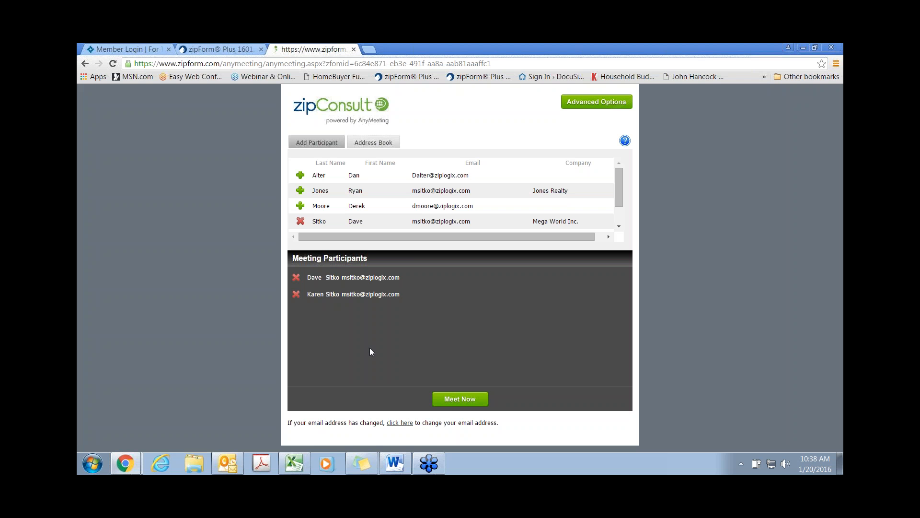
{"action": "left_click", "coordinate": [235, 49]}
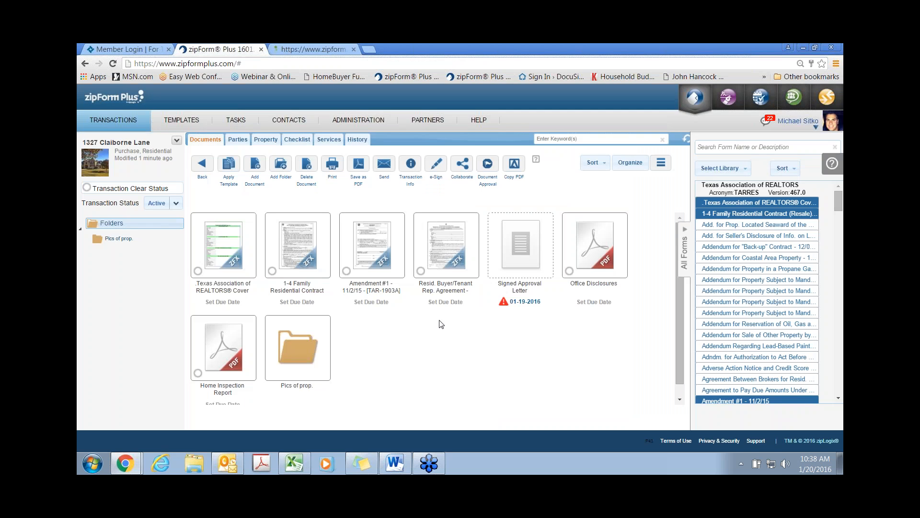
{"action": "left_click", "coordinate": [300, 244]}
{"action": "scroll", "coordinate": [388, 281], "scroll_direction": "up", "scroll_amount": 10}
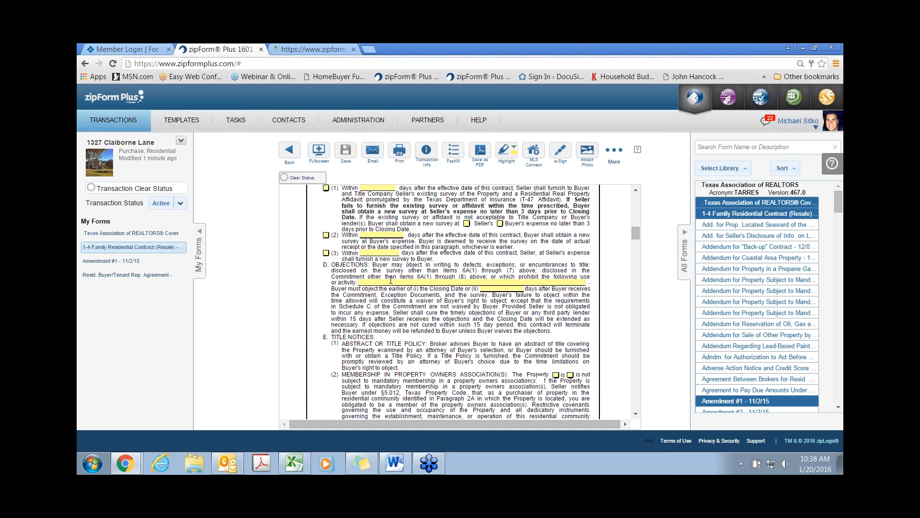
{"action": "scroll", "coordinate": [389, 282], "scroll_direction": "up", "scroll_amount": 3}
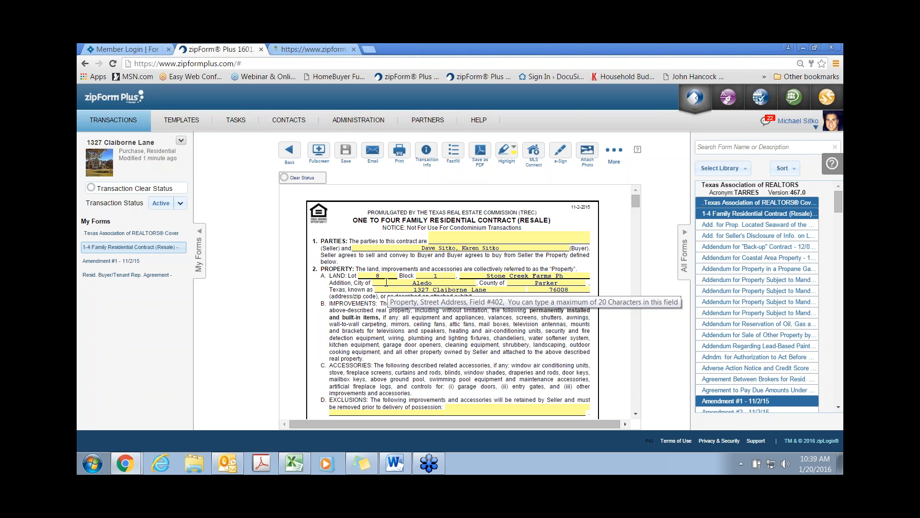
Step: View the contract full screen, then switch between the transaction's forms and the full forms library
{"action": "left_click", "coordinate": [326, 152]}
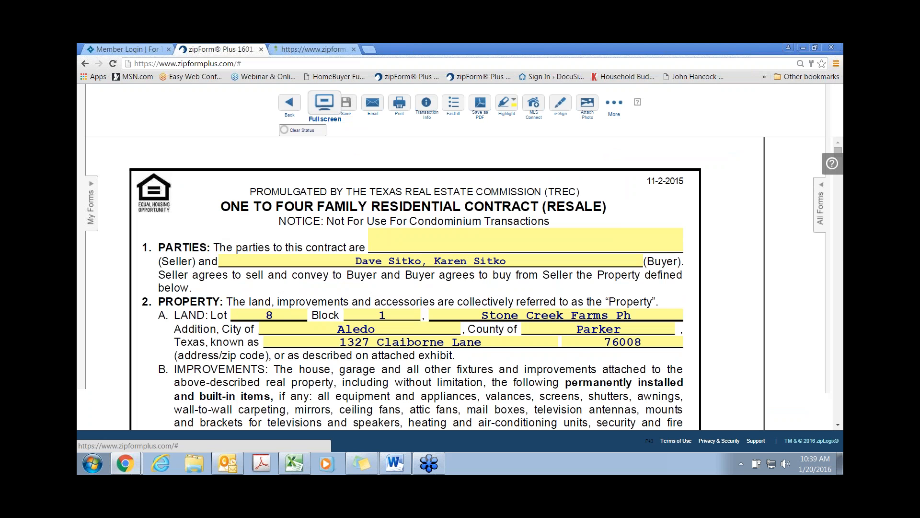
{"action": "left_click", "coordinate": [322, 107]}
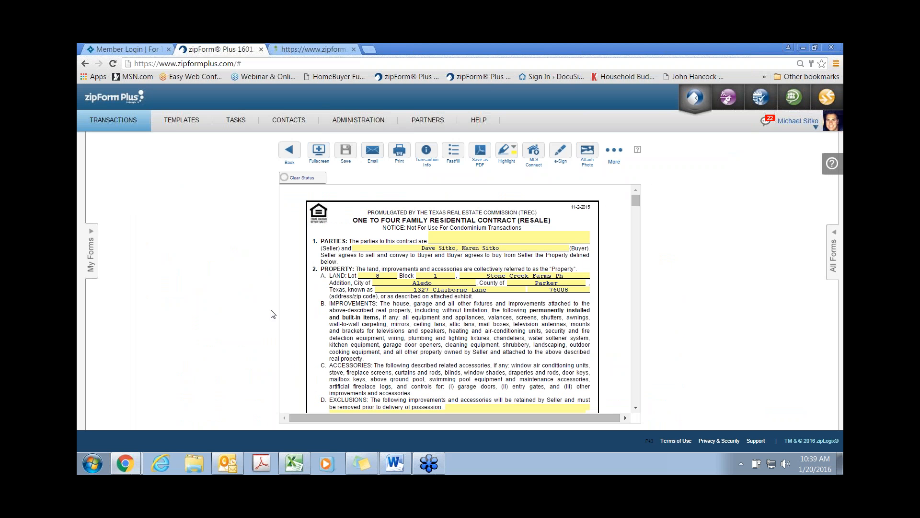
{"action": "left_click", "coordinate": [93, 247]}
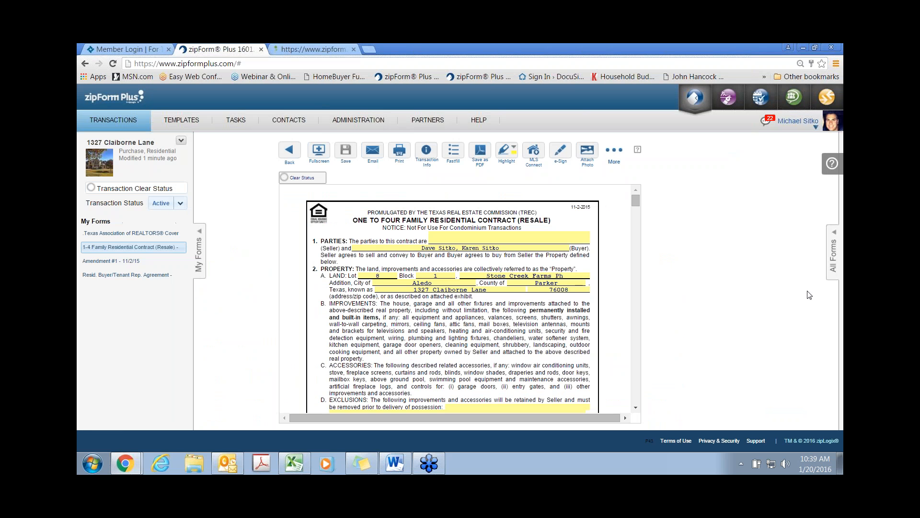
{"action": "left_click", "coordinate": [834, 253]}
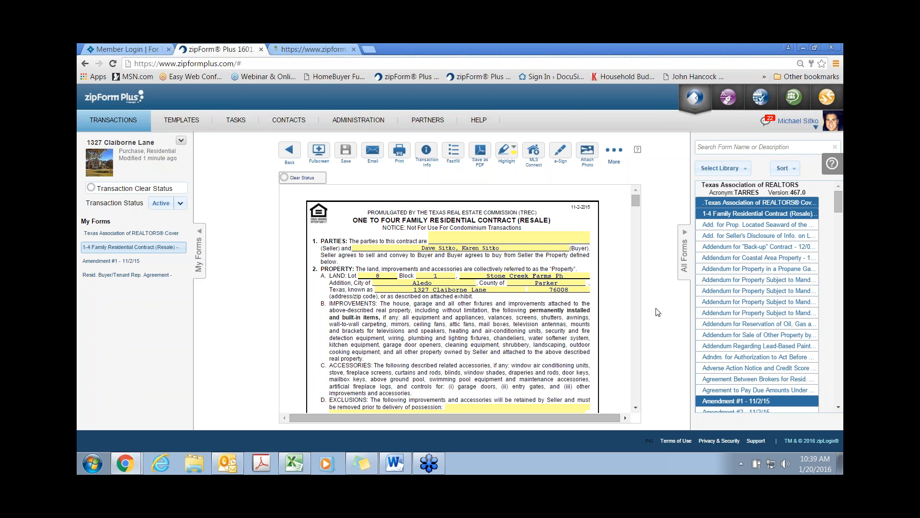
Step: Open Amendment #1 and insert the Buyers Home Inspection Clause into Other Modifications
{"action": "left_click", "coordinate": [106, 261]}
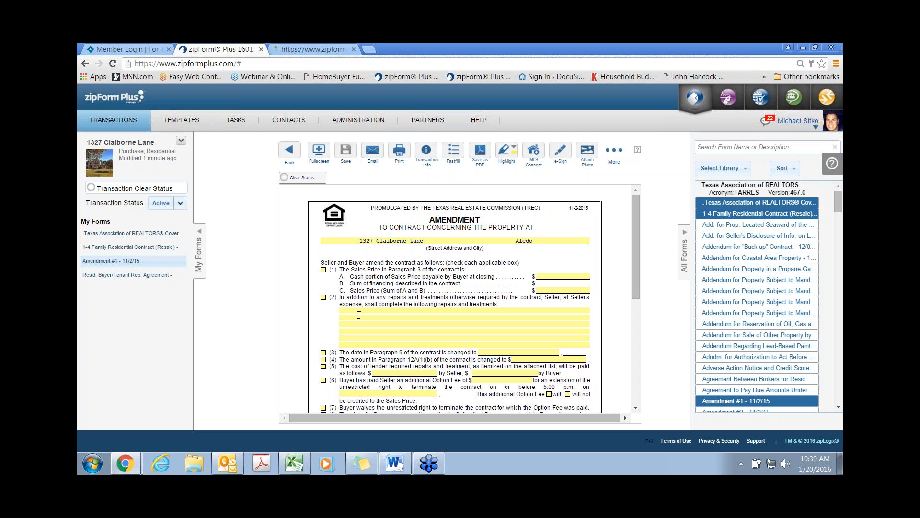
{"action": "scroll", "coordinate": [359, 315], "scroll_direction": "down", "scroll_amount": 5}
{"action": "scroll", "coordinate": [359, 315], "scroll_direction": "up", "scroll_amount": 2}
{"action": "left_click", "coordinate": [356, 308]}
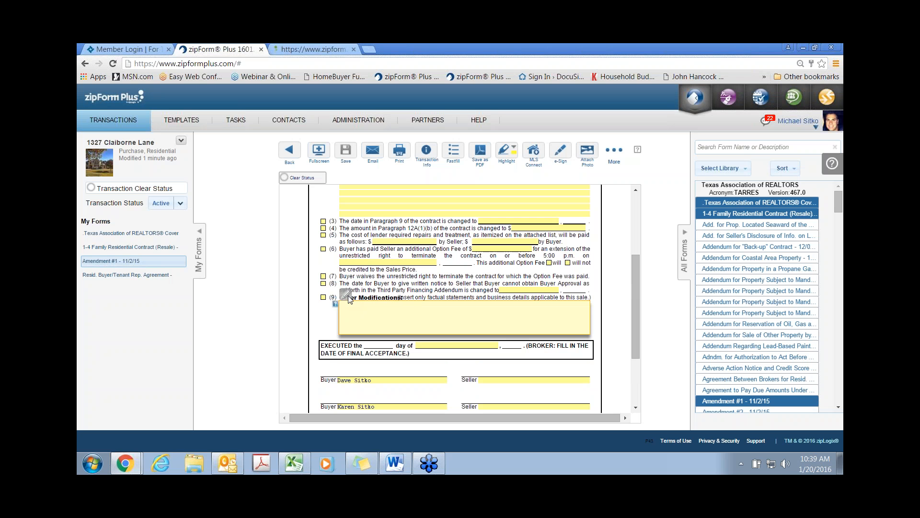
{"action": "left_click", "coordinate": [347, 295]}
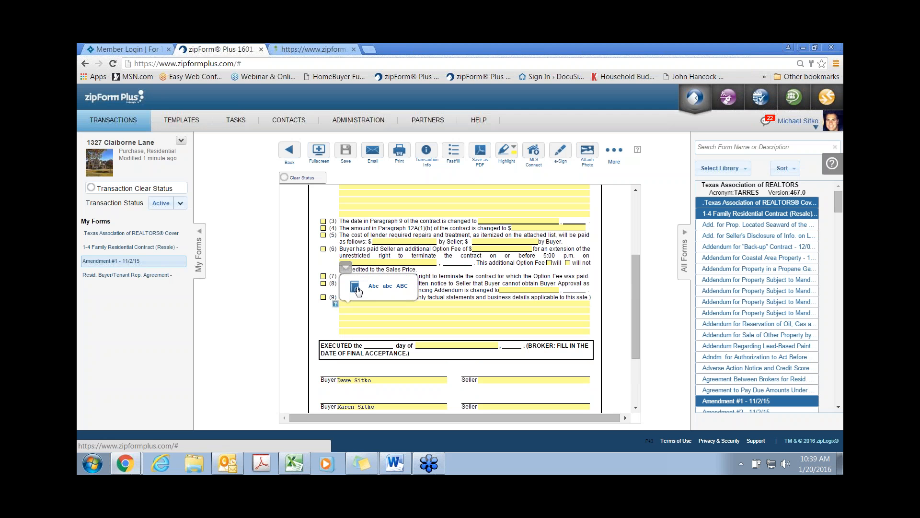
{"action": "left_click", "coordinate": [355, 288]}
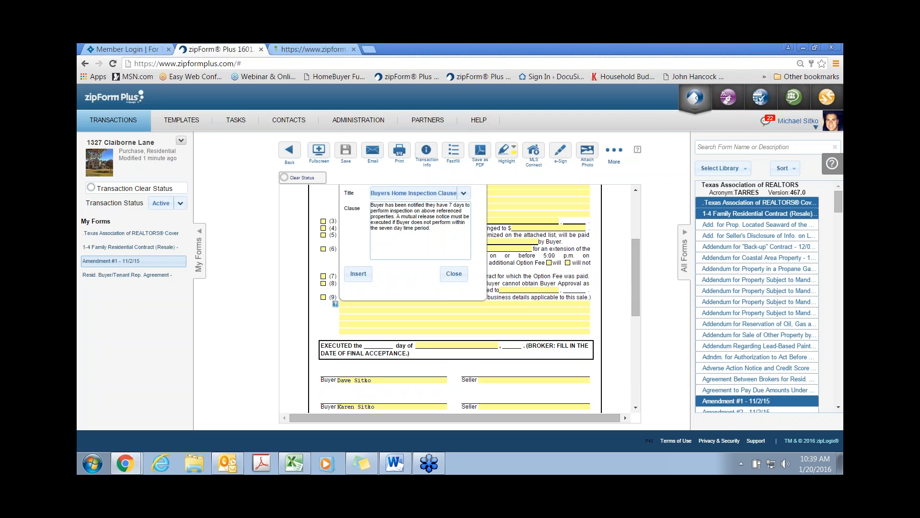
{"action": "left_click", "coordinate": [362, 277]}
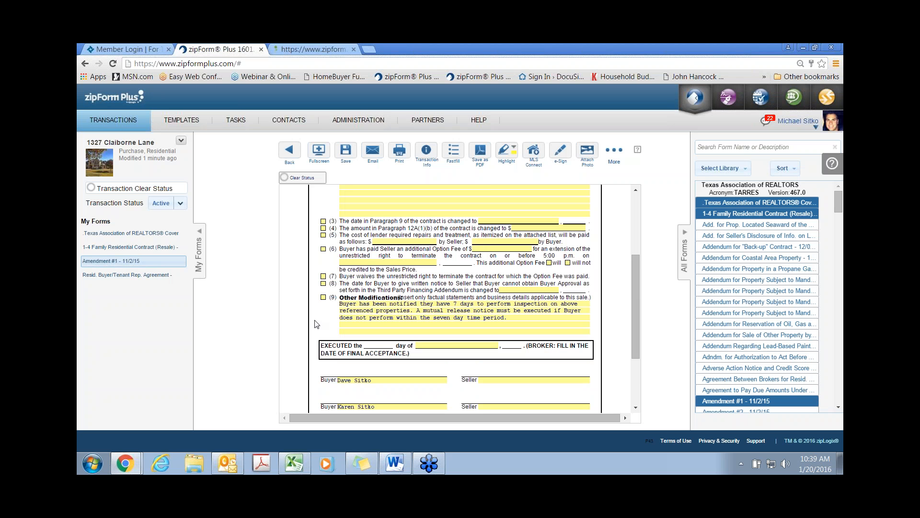
{"action": "left_click", "coordinate": [588, 151]}
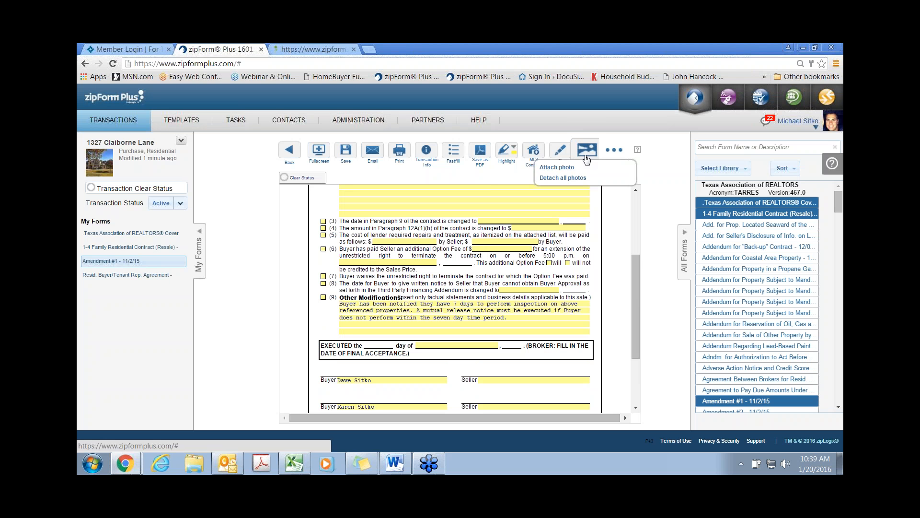
{"action": "left_click", "coordinate": [552, 168]}
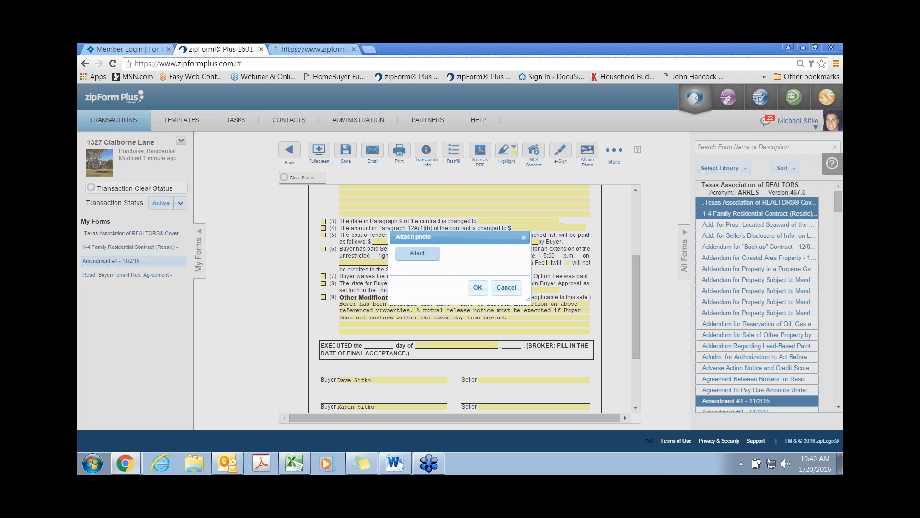
{"action": "left_click", "coordinate": [418, 253]}
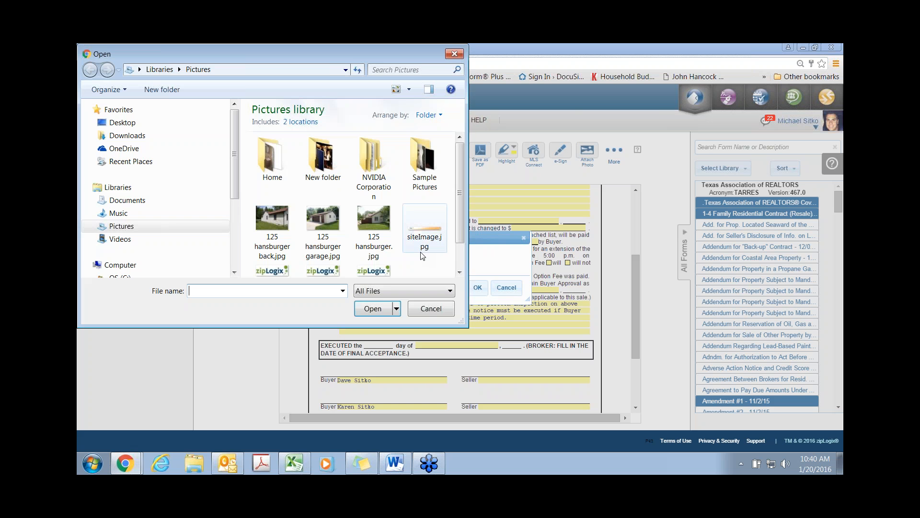
{"action": "left_click", "coordinate": [269, 225]}
{"action": "left_click", "coordinate": [378, 308]}
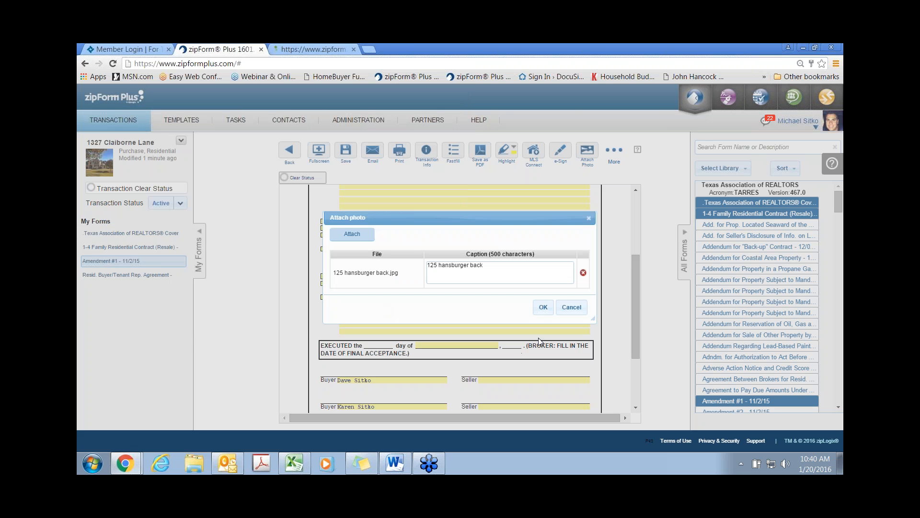
{"action": "left_click", "coordinate": [543, 307]}
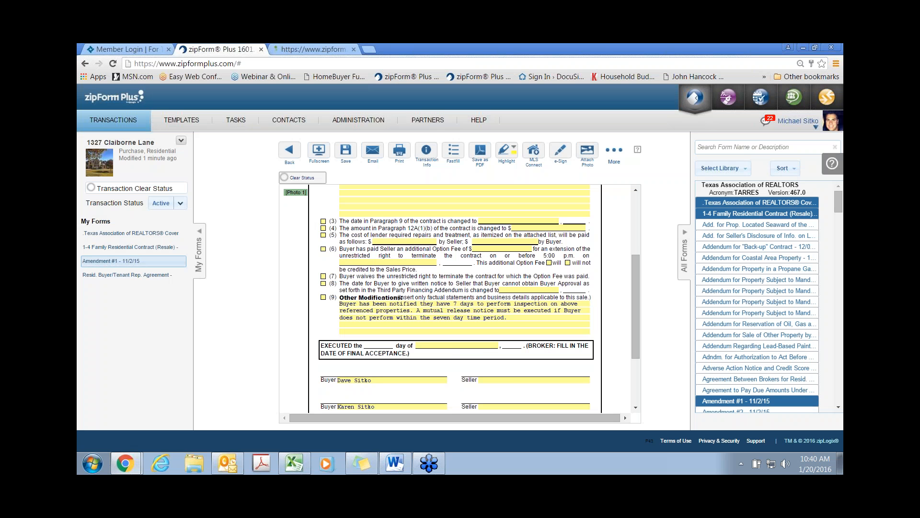
{"action": "scroll", "coordinate": [295, 196], "scroll_direction": "up", "scroll_amount": 1}
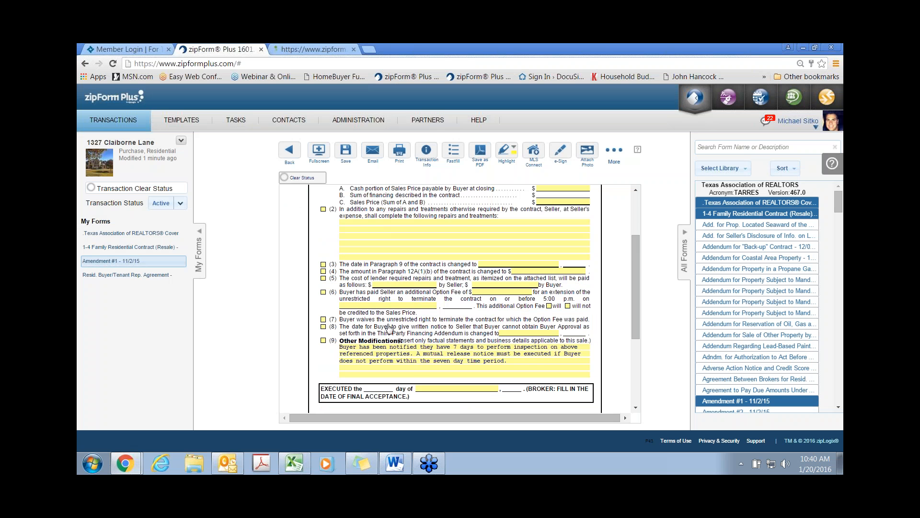
{"action": "left_click", "coordinate": [511, 367]}
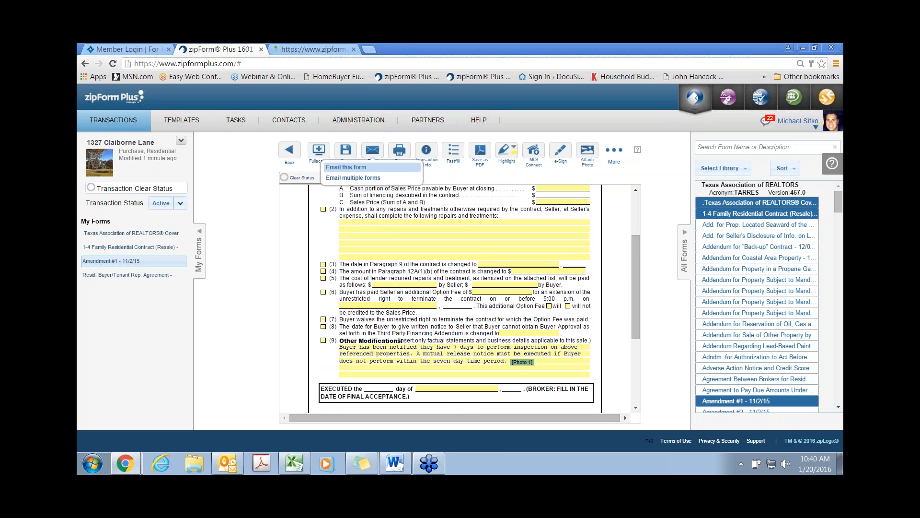
Step: Save Amendment #1 and check its email PDF preview, confirming the house photo on page 2
{"action": "left_click", "coordinate": [345, 150]}
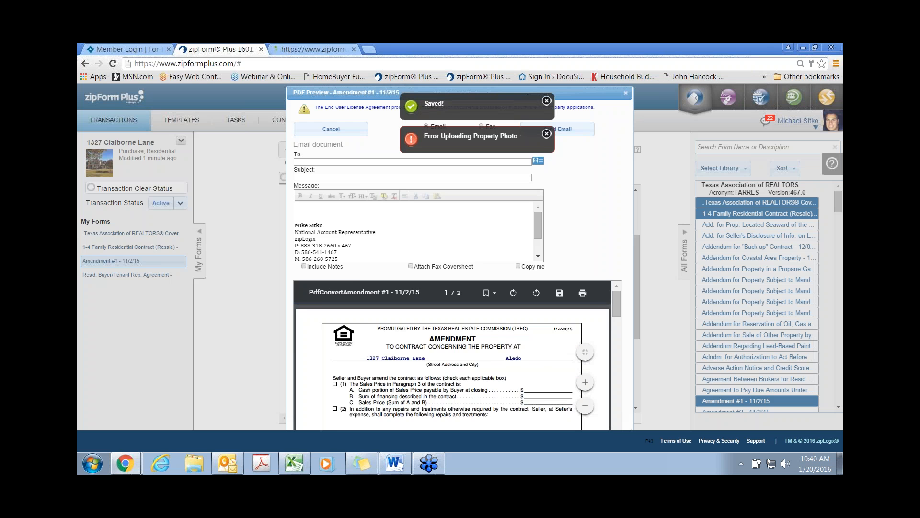
{"action": "scroll", "coordinate": [358, 364], "scroll_direction": "down", "scroll_amount": 10}
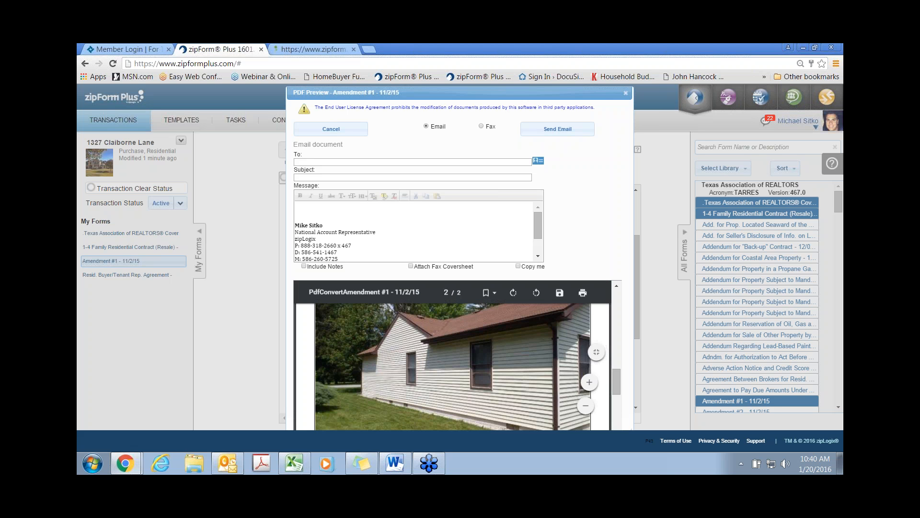
{"action": "left_click", "coordinate": [626, 92]}
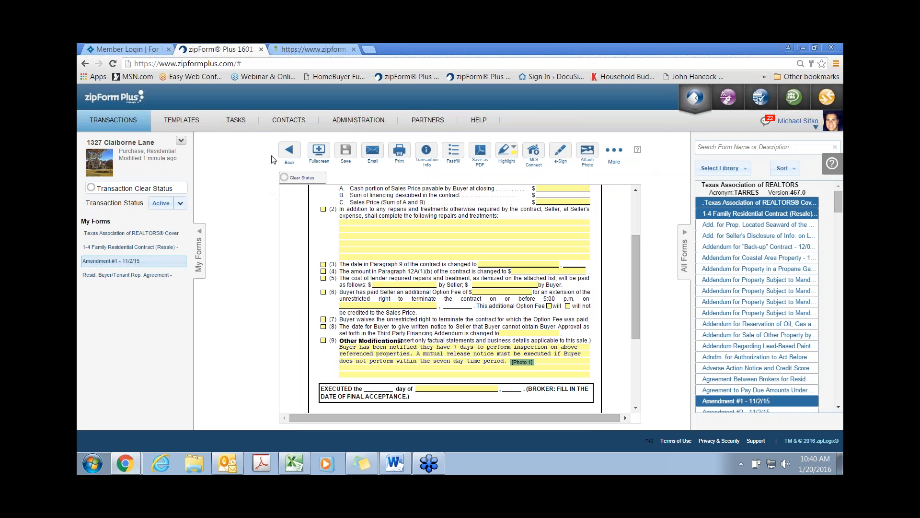
Step: Return to the transaction documents and add the lender contact from the Address Book as collaborator
{"action": "left_click", "coordinate": [289, 152]}
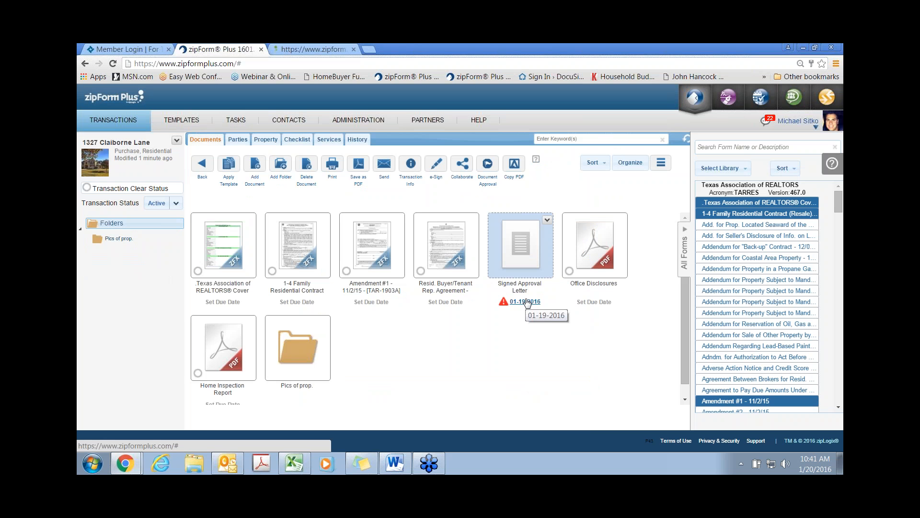
{"action": "left_click", "coordinate": [462, 164]}
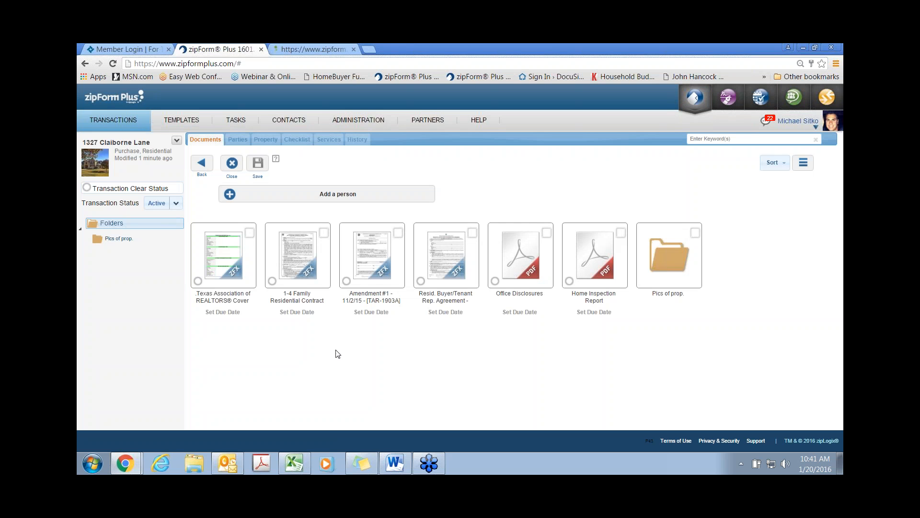
{"action": "left_click", "coordinate": [230, 194]}
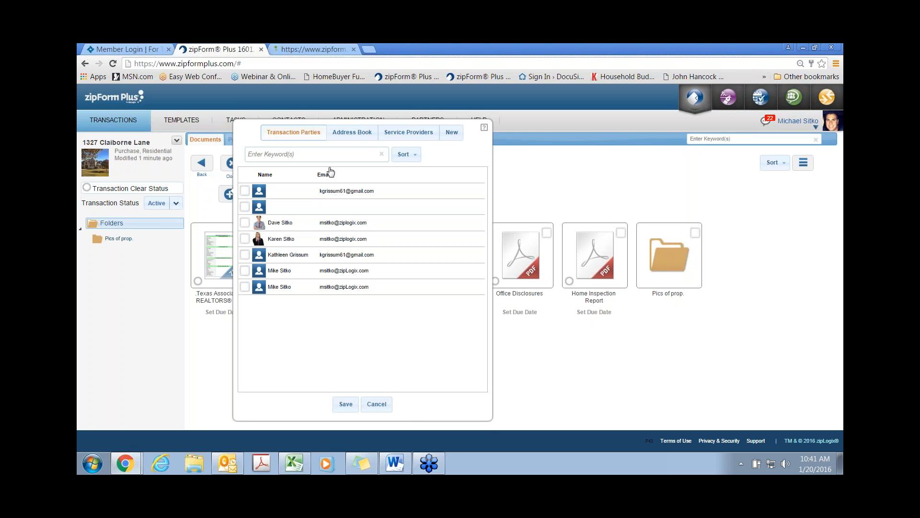
{"action": "left_click", "coordinate": [358, 134]}
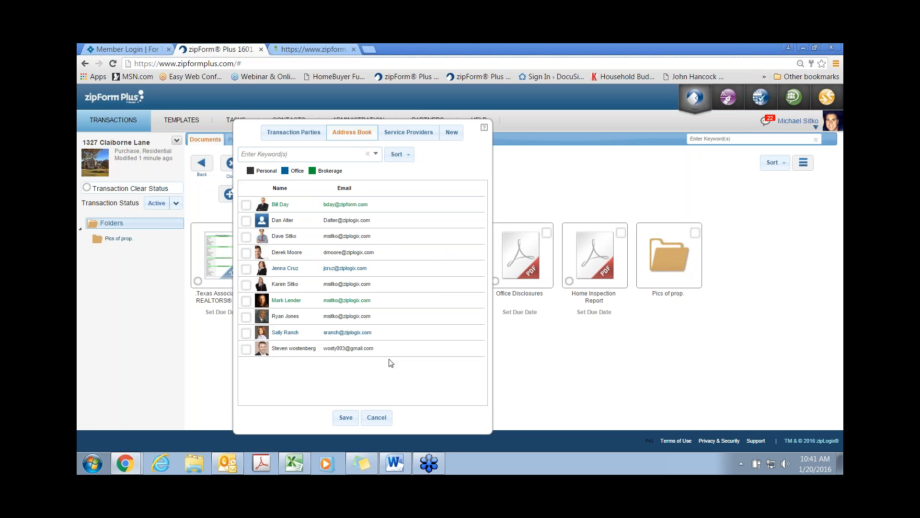
{"action": "left_click", "coordinate": [246, 303]}
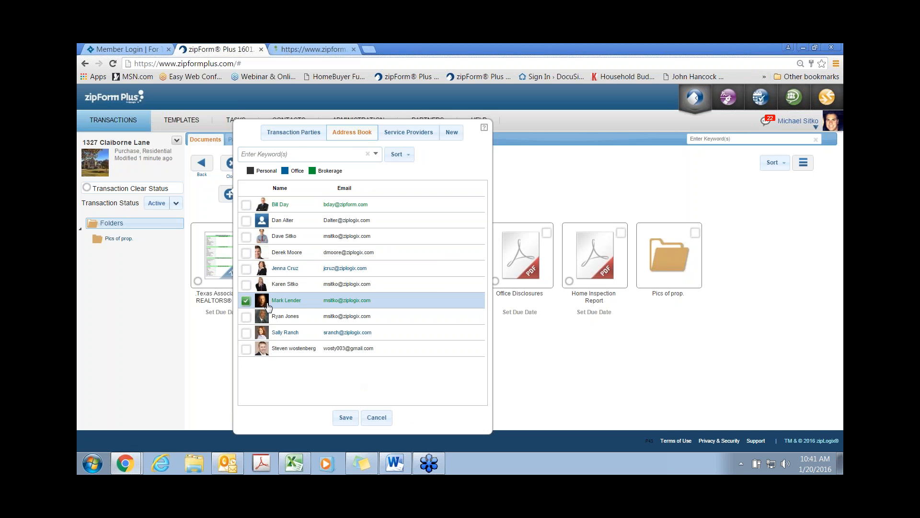
{"action": "left_click", "coordinate": [346, 419]}
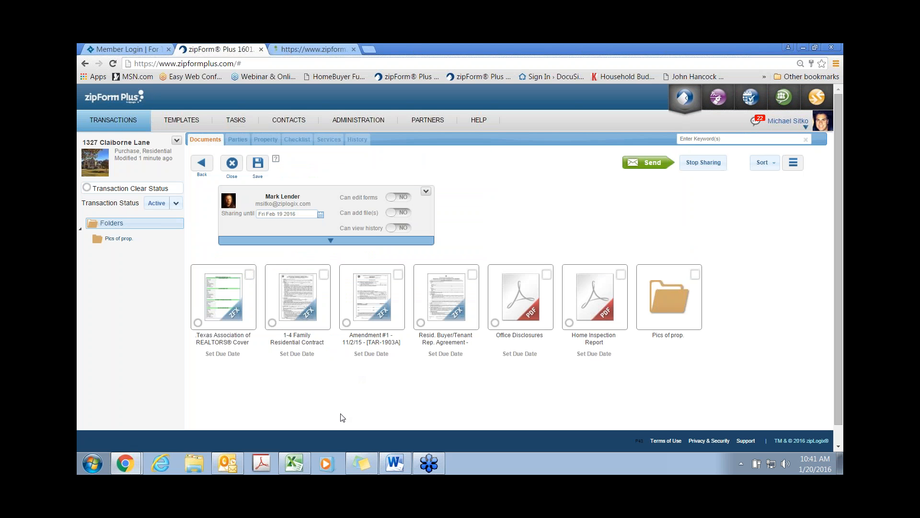
Step: Toggle sharing on and back off for the contract, Amendment #1 and representation agreement
{"action": "left_click", "coordinate": [298, 304]}
{"action": "left_click", "coordinate": [353, 313]}
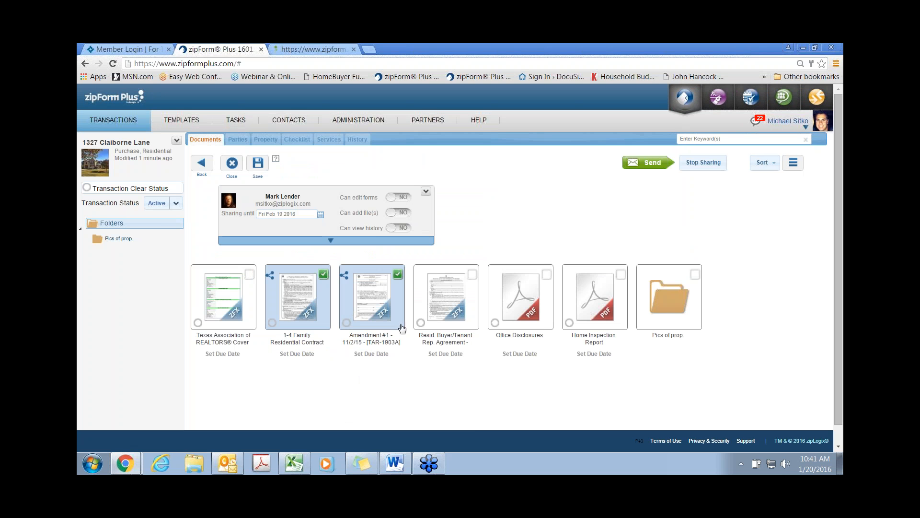
{"action": "left_click", "coordinate": [455, 310]}
{"action": "mouse_move", "coordinate": [430, 472]}
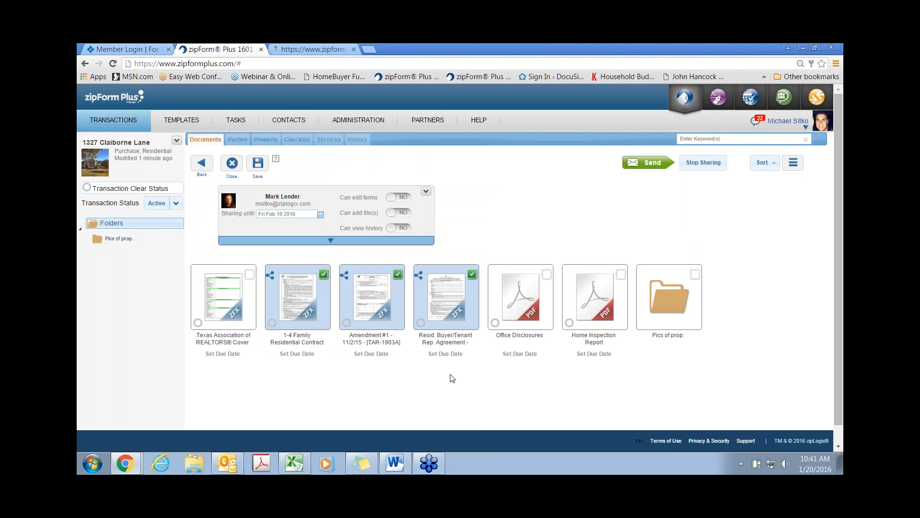
{"action": "left_click", "coordinate": [301, 315]}
{"action": "left_click", "coordinate": [377, 319]}
{"action": "left_click", "coordinate": [436, 320]}
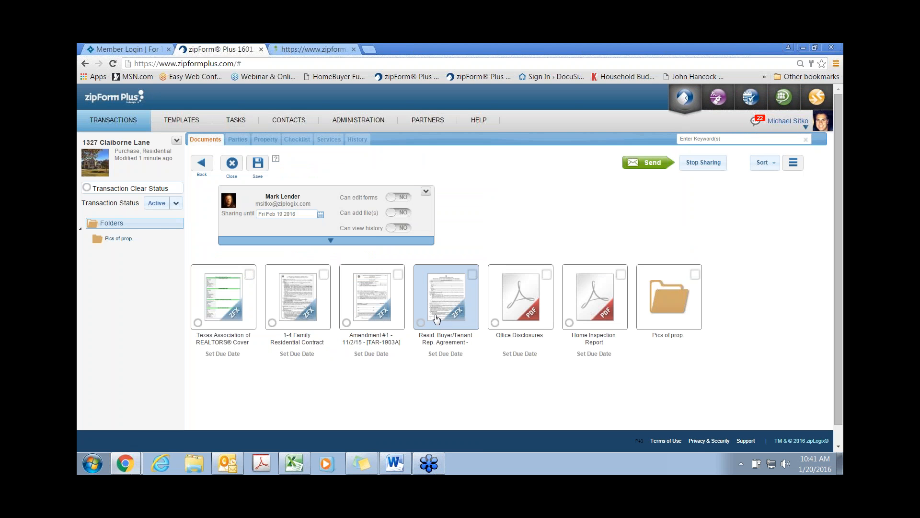
Step: Allow the lender to add files until January 23 2016 and save the sharing settings
{"action": "left_click", "coordinate": [397, 213]}
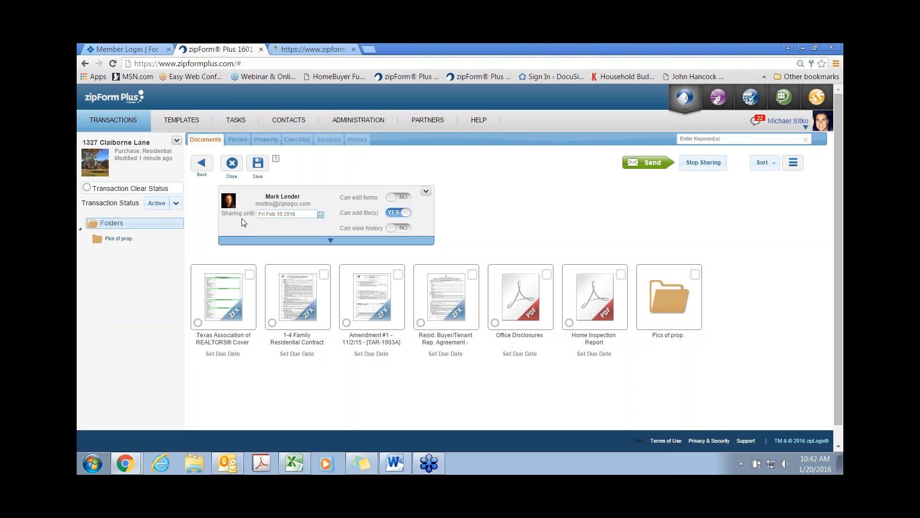
{"action": "left_click", "coordinate": [321, 215]}
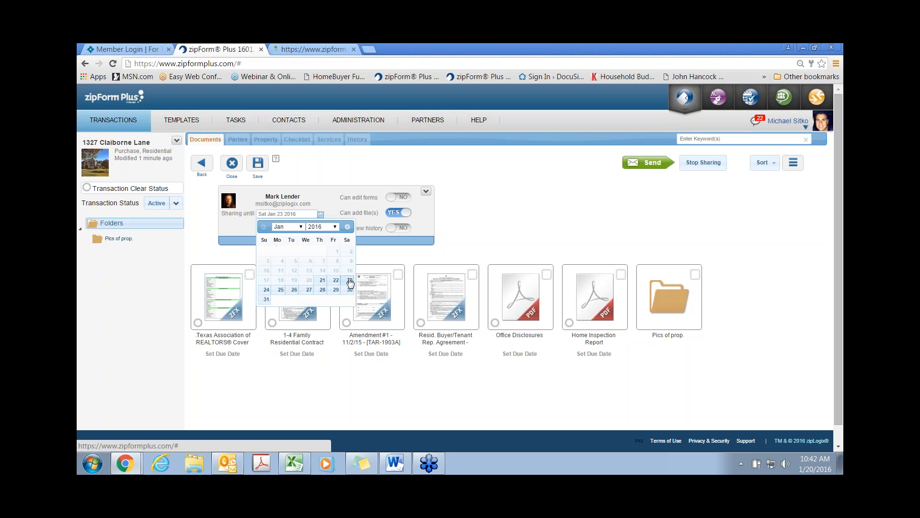
{"action": "left_click", "coordinate": [349, 280]}
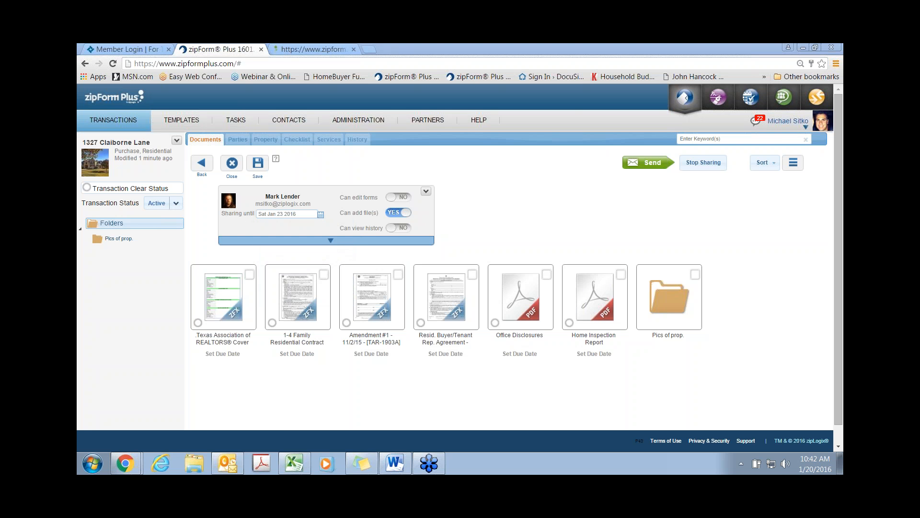
{"action": "left_click", "coordinate": [644, 166]}
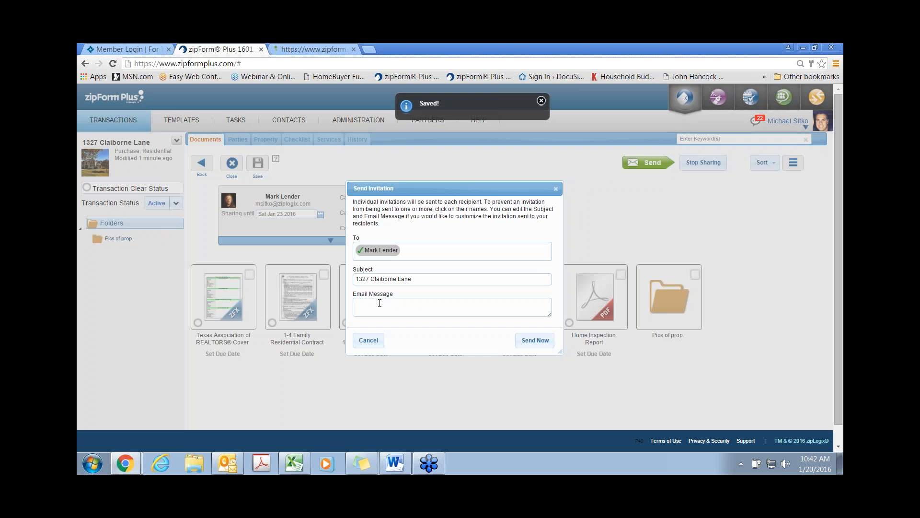
Step: Send the lender an invitation note asking them to upload the pre-approval
{"action": "left_click", "coordinate": [378, 304]}
{"action": "type", "text": "Hi Mark"}
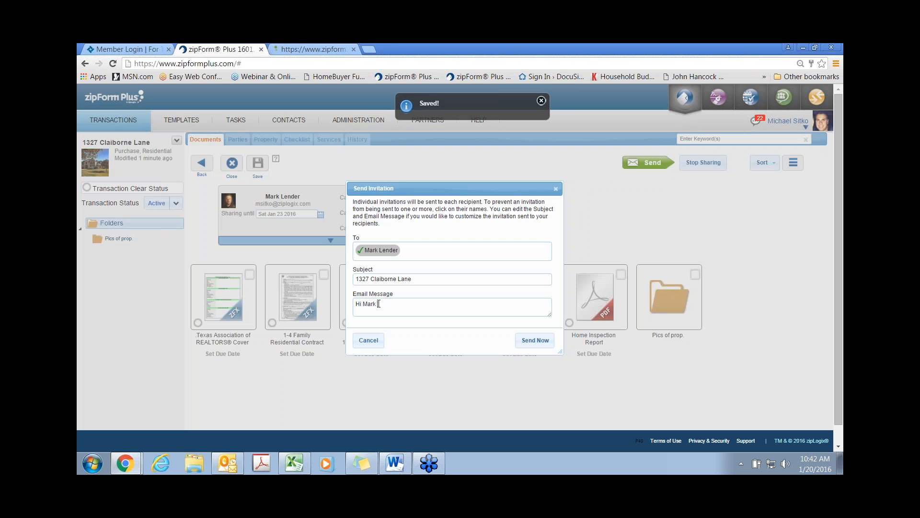
{"action": "type", "text": " Please up loa"}
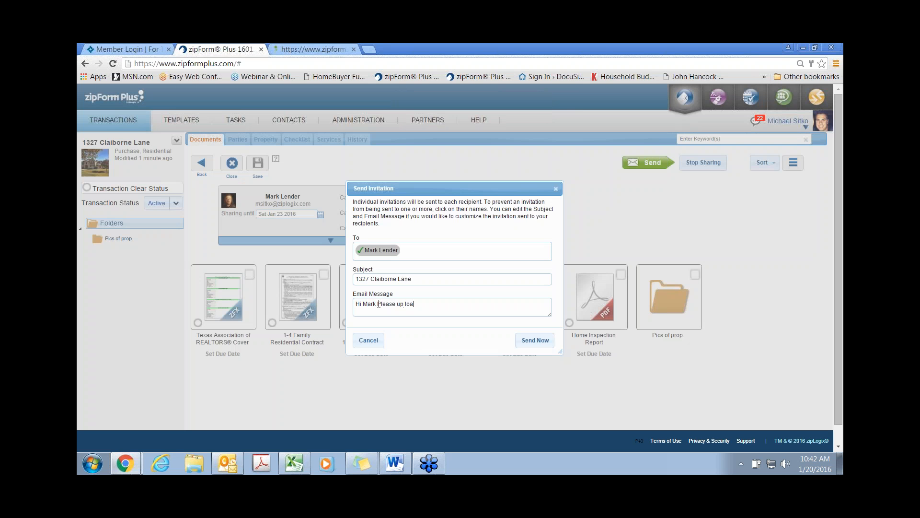
{"action": "type", "text": "d the pre appv"}
{"action": "key", "text": "BackSpace"}
{"action": "type", "text": "roval."}
{"action": "left_click", "coordinate": [530, 342]}
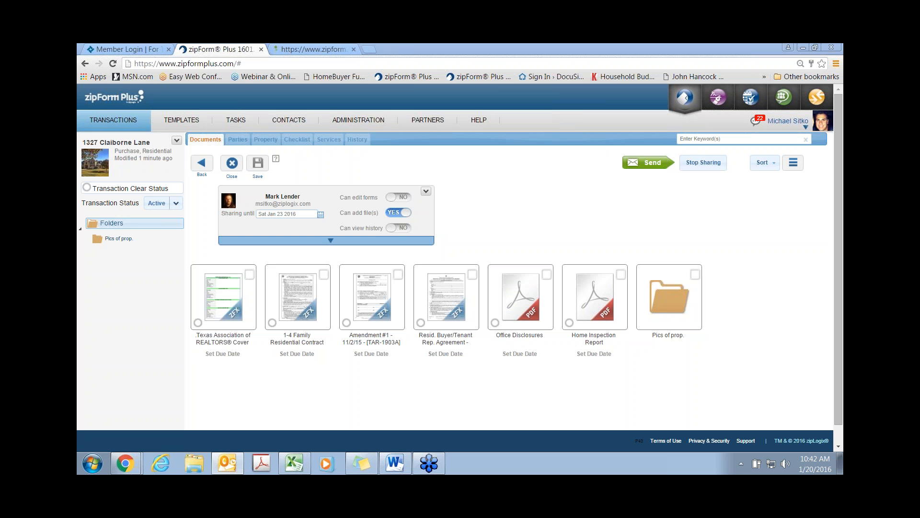
{"action": "left_click_drag", "start_coordinate": [843, 108], "coordinate": [402, 102]}
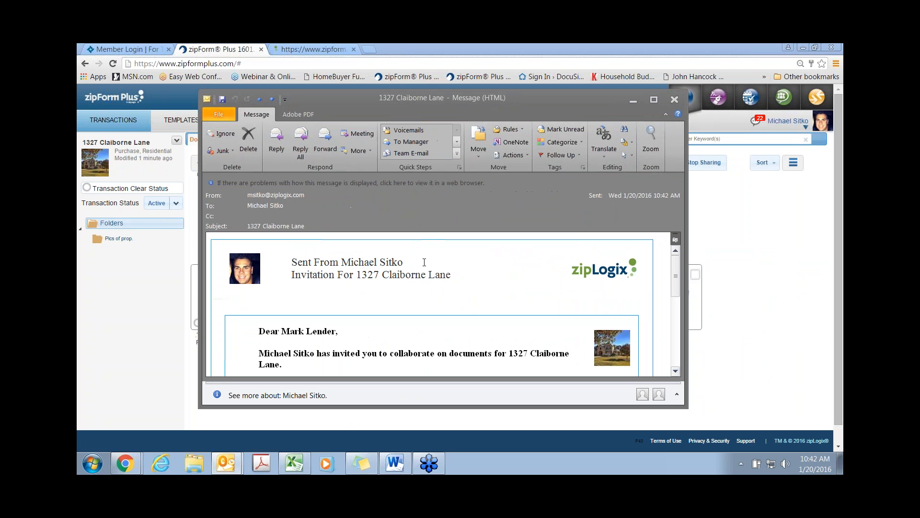
{"action": "scroll", "coordinate": [426, 265], "scroll_direction": "down", "scroll_amount": 1}
{"action": "scroll", "coordinate": [426, 265], "scroll_direction": "up", "scroll_amount": 1}
{"action": "scroll", "coordinate": [426, 265], "scroll_direction": "down", "scroll_amount": 1}
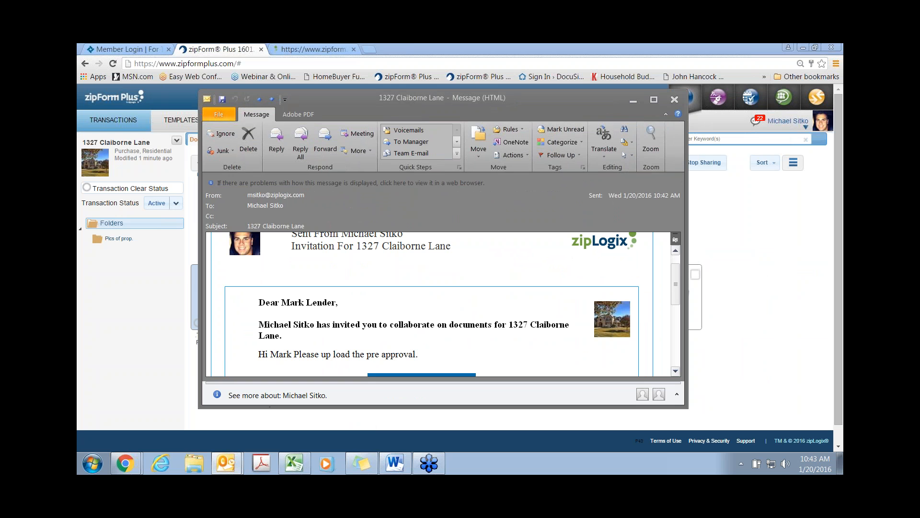
{"action": "mouse_move", "coordinate": [273, 195]}
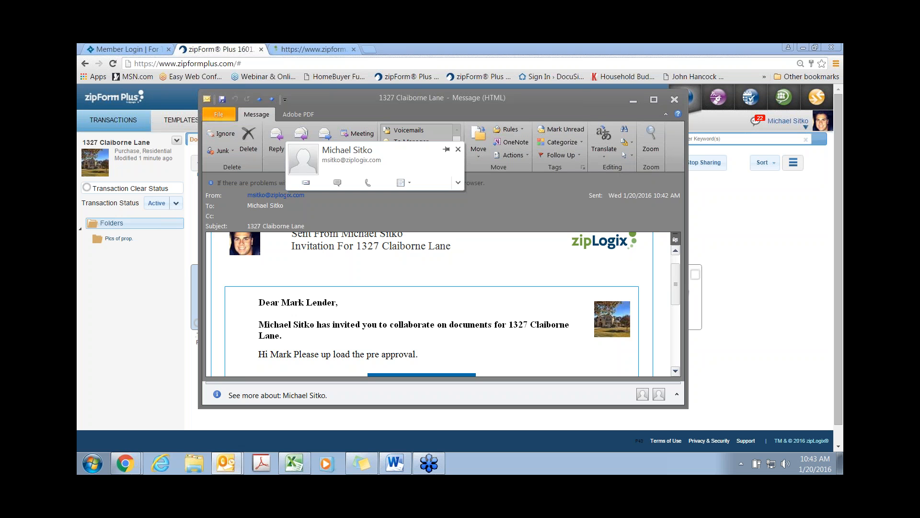
{"action": "scroll", "coordinate": [278, 254], "scroll_direction": "down", "scroll_amount": 1}
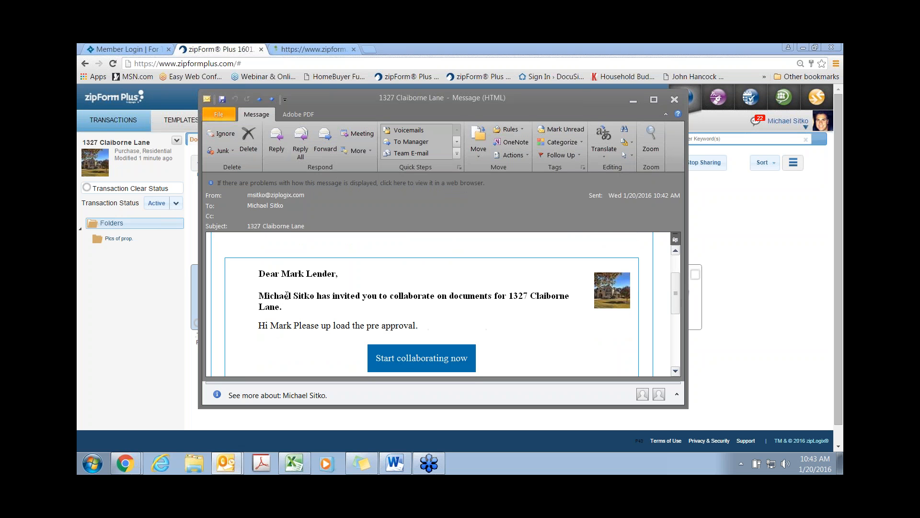
{"action": "left_click", "coordinate": [406, 365]}
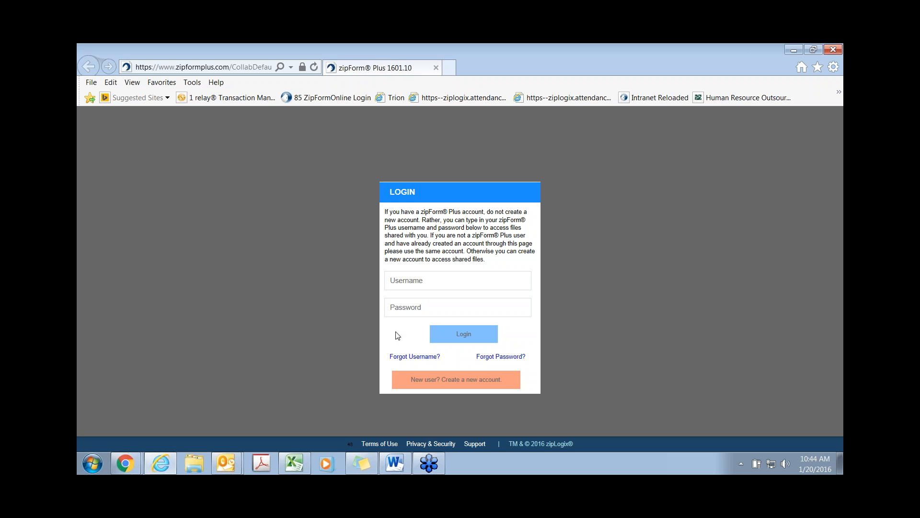
Step: Log in with the lender's username and password, then begin adding a document to the transaction
{"action": "left_click", "coordinate": [393, 281]}
{"action": "type", "text": "mlender123"}
{"action": "key", "text": "Tab"}
{"action": "type", "text": "••••••••••"}
{"action": "left_click", "coordinate": [473, 336]}
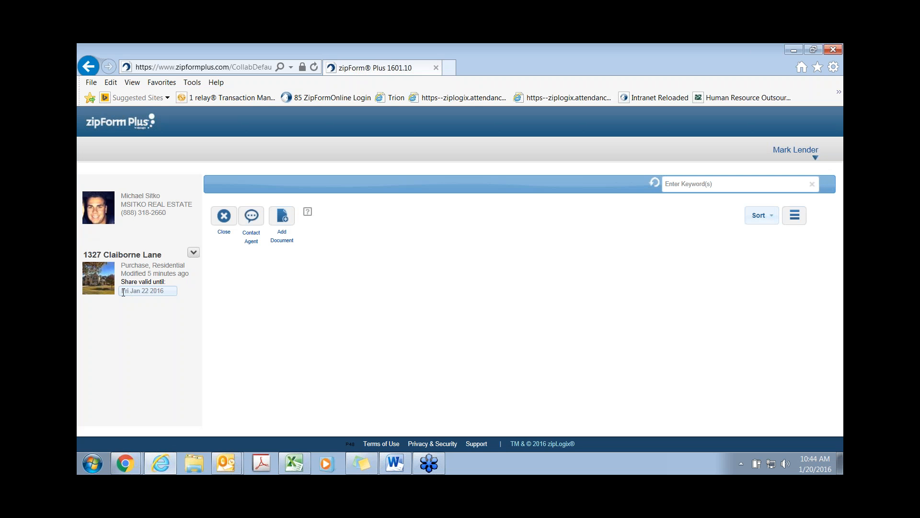
{"action": "left_click", "coordinate": [283, 225]}
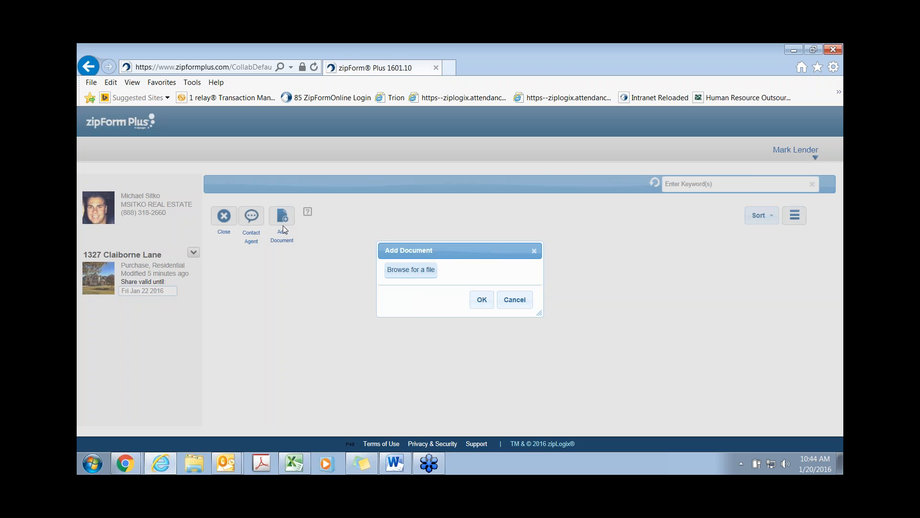
{"action": "left_click", "coordinate": [402, 273]}
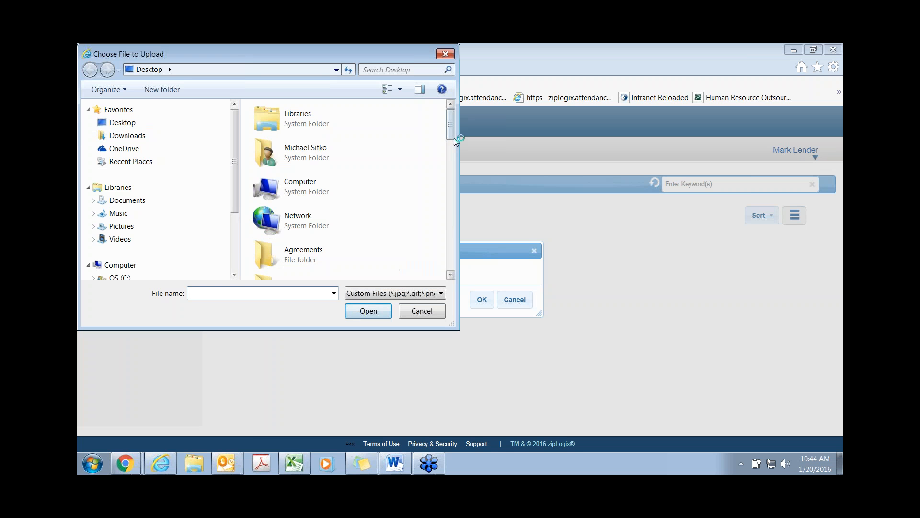
{"action": "left_click_drag", "start_coordinate": [453, 123], "coordinate": [456, 188]}
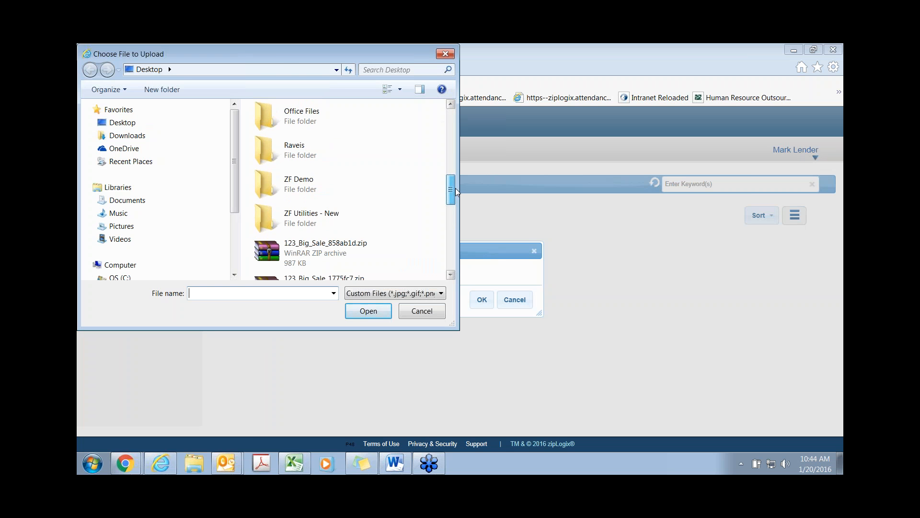
{"action": "double_click", "coordinate": [301, 188]}
{"action": "left_click", "coordinate": [301, 189]}
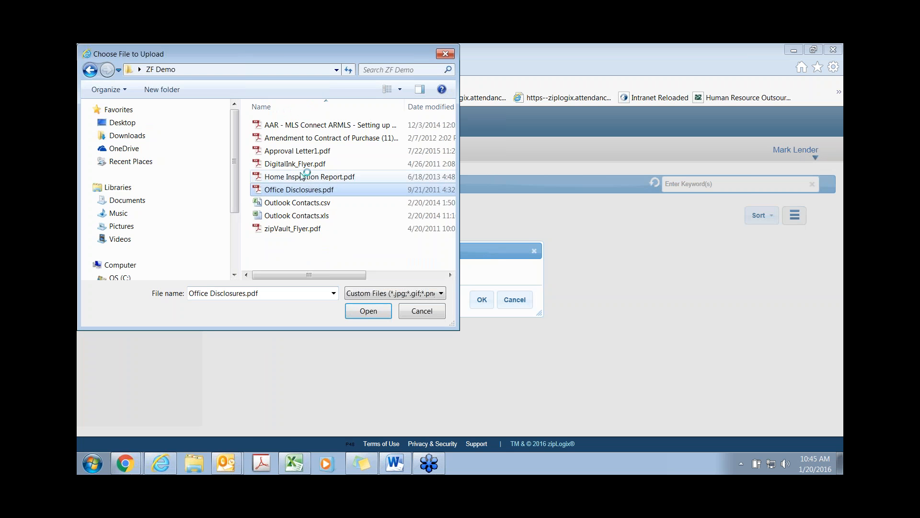
{"action": "left_click", "coordinate": [304, 151]}
{"action": "left_click", "coordinate": [360, 313]}
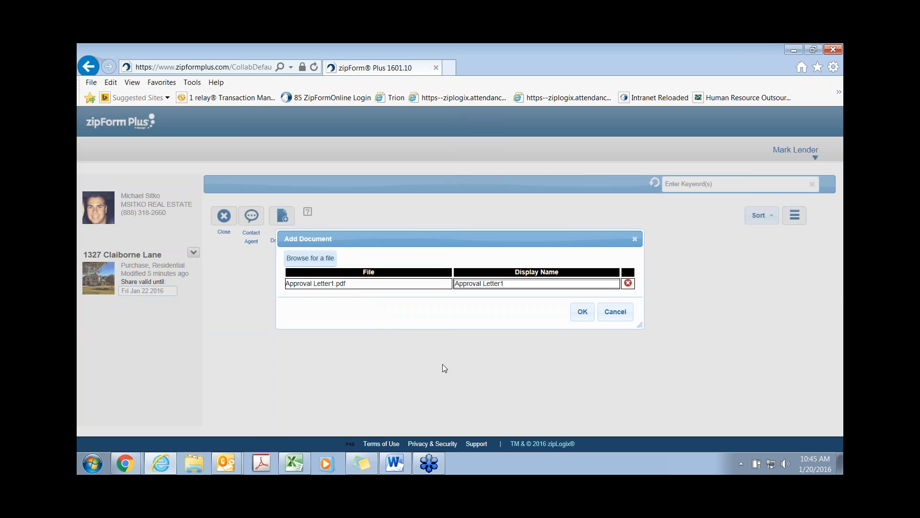
{"action": "left_click", "coordinate": [582, 315]}
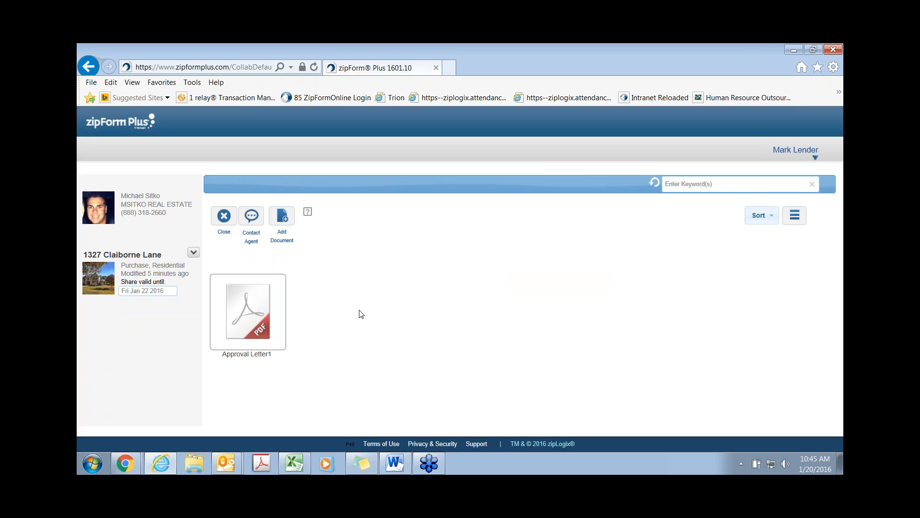
Step: Finish collaborating and send the agent a note saying the letter is there
{"action": "left_click", "coordinate": [224, 217]}
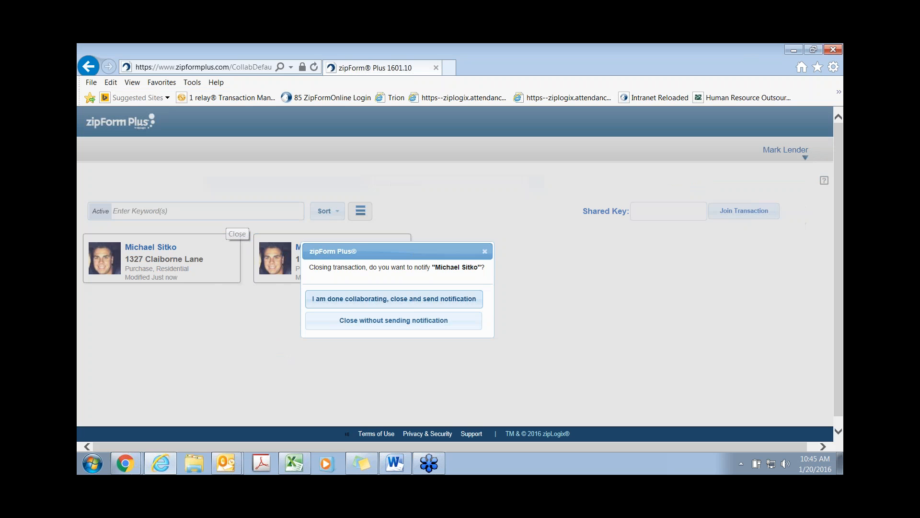
{"action": "left_click", "coordinate": [361, 302]}
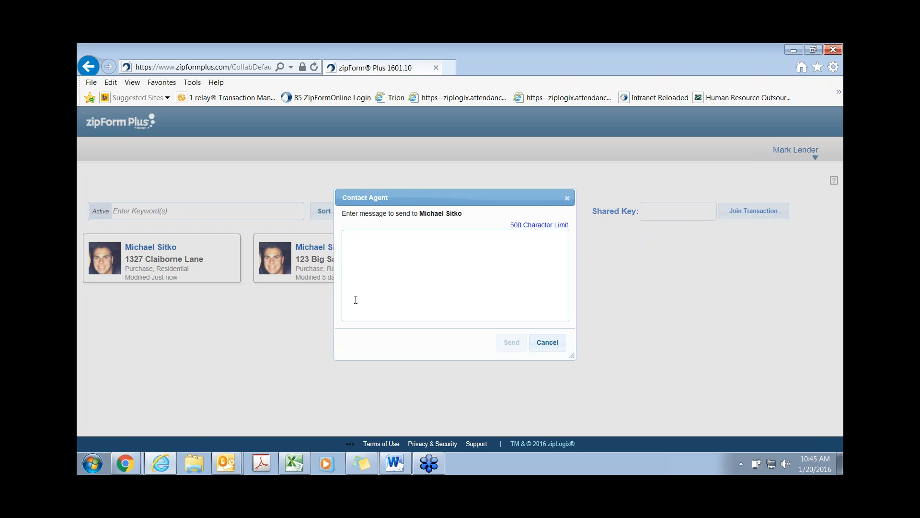
{"action": "type", "text": "Hi Mike, the letter is "}
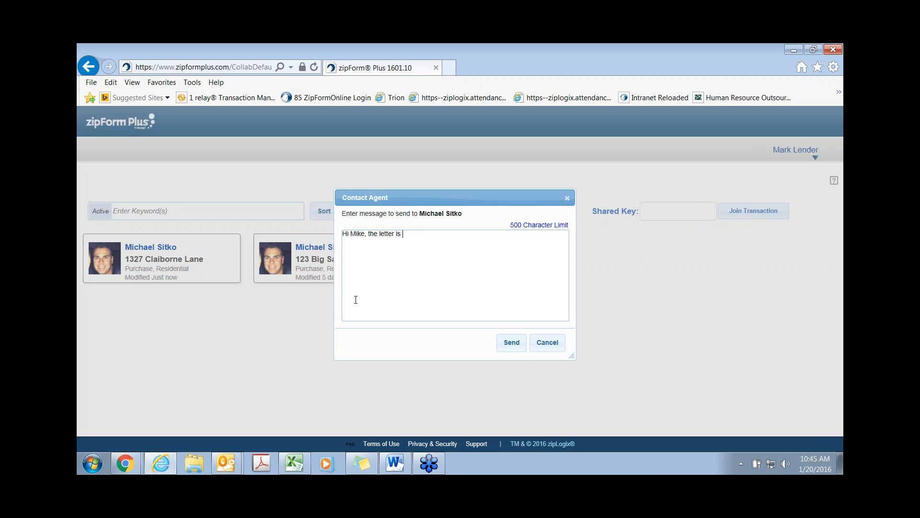
{"action": "type", "text": "there. thank you."}
{"action": "left_click", "coordinate": [511, 345]}
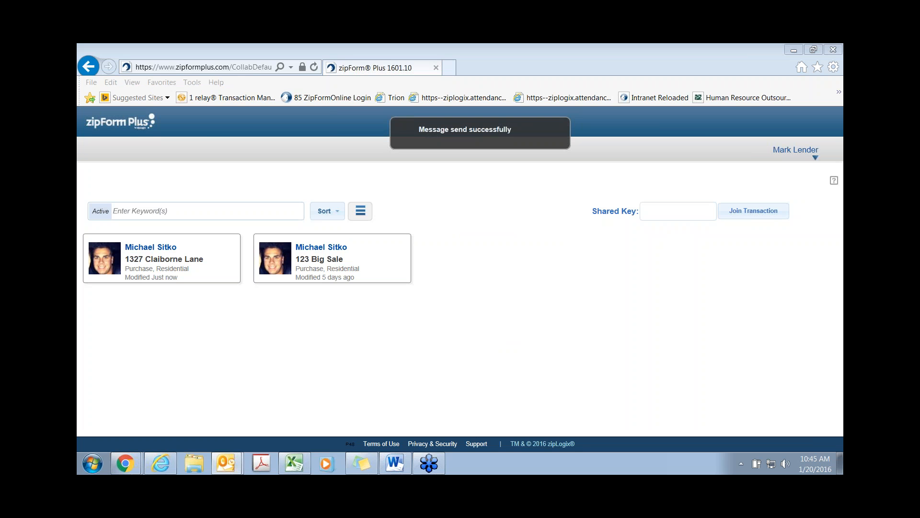
{"action": "scroll", "coordinate": [446, 308], "scroll_direction": "down", "scroll_amount": 1}
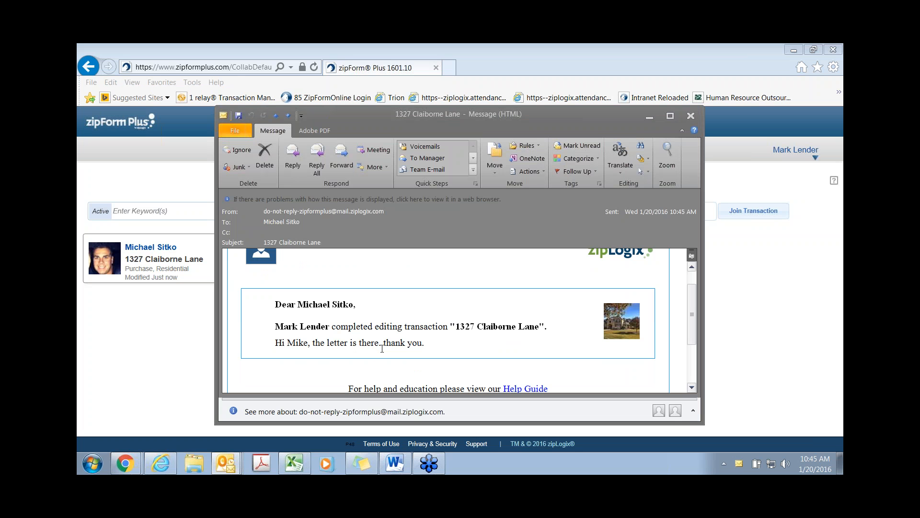
{"action": "left_click", "coordinate": [691, 117]}
{"action": "left_click", "coordinate": [125, 464]}
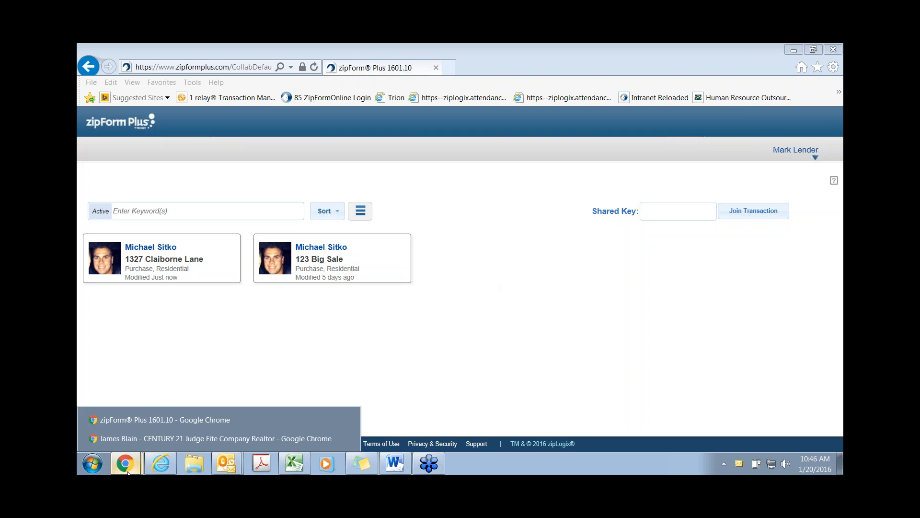
{"action": "left_click", "coordinate": [134, 421]}
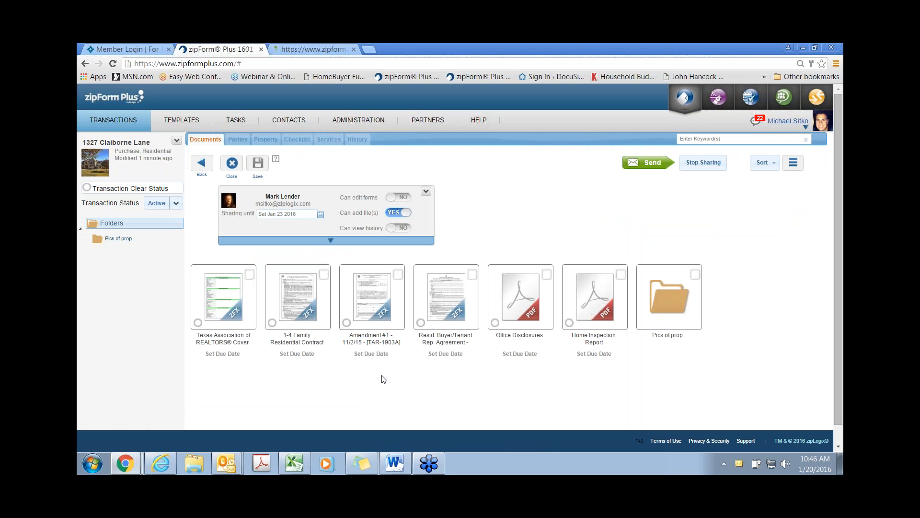
{"action": "left_click", "coordinate": [232, 163]}
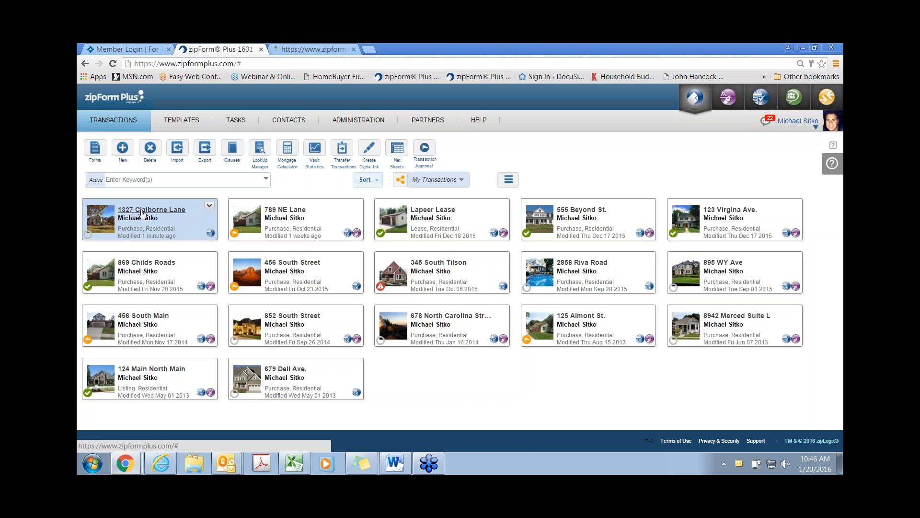
{"action": "left_click", "coordinate": [142, 214]}
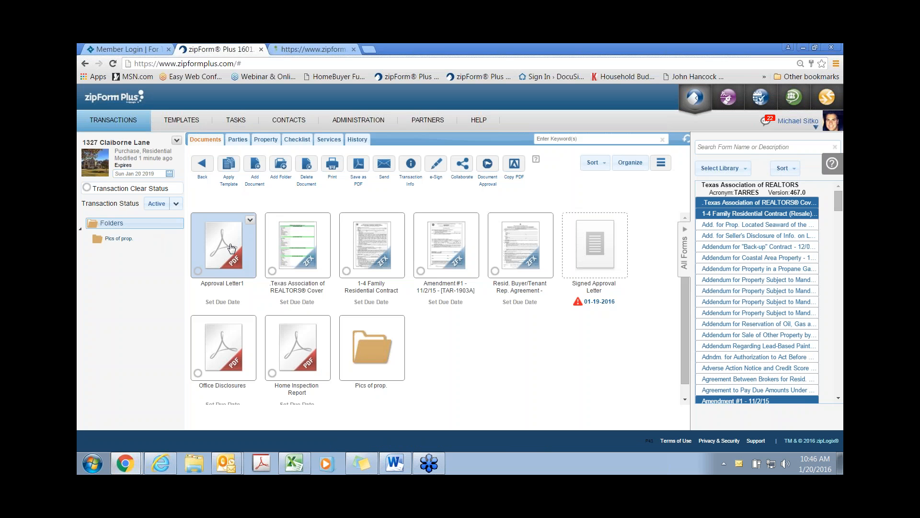
Step: Attach Approval Letter1 to the Signed Approval Letter slot and mark its 01-19-2016 due date completed
{"action": "left_click", "coordinate": [231, 247]}
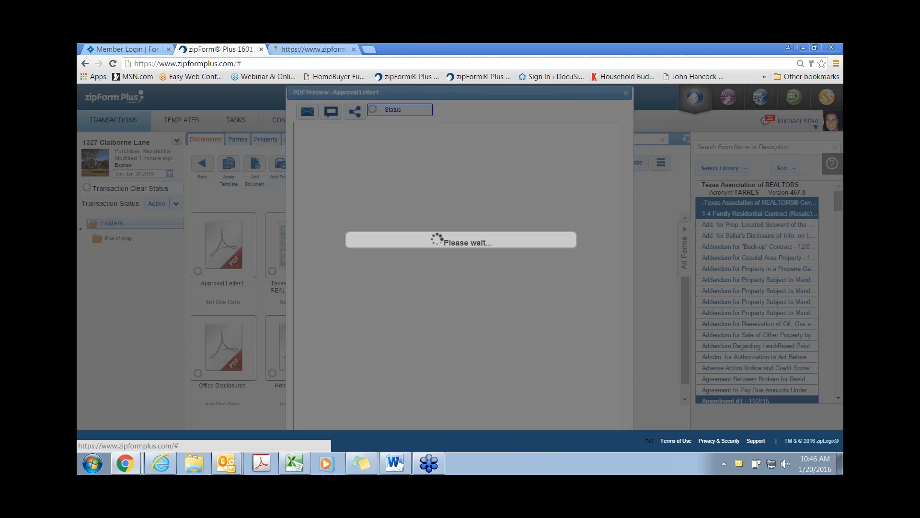
{"action": "scroll", "coordinate": [384, 314], "scroll_direction": "up", "scroll_amount": 3}
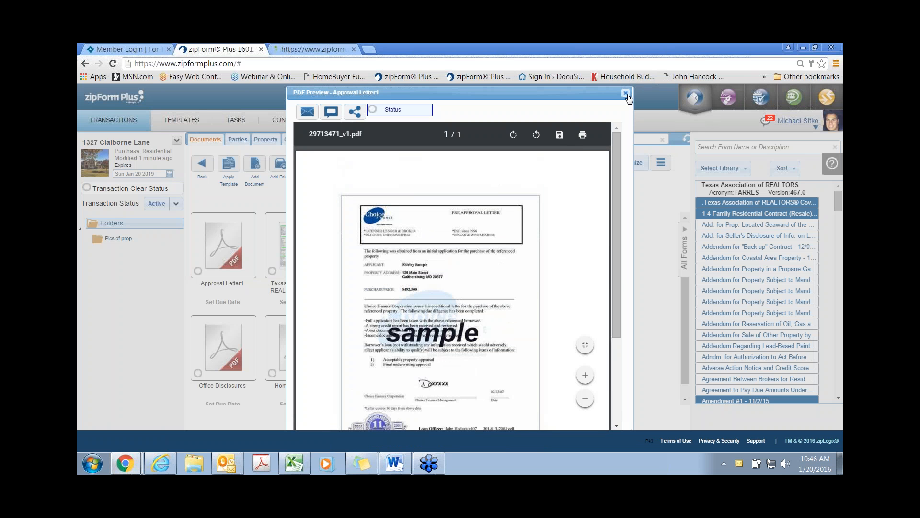
{"action": "left_click", "coordinate": [626, 93]}
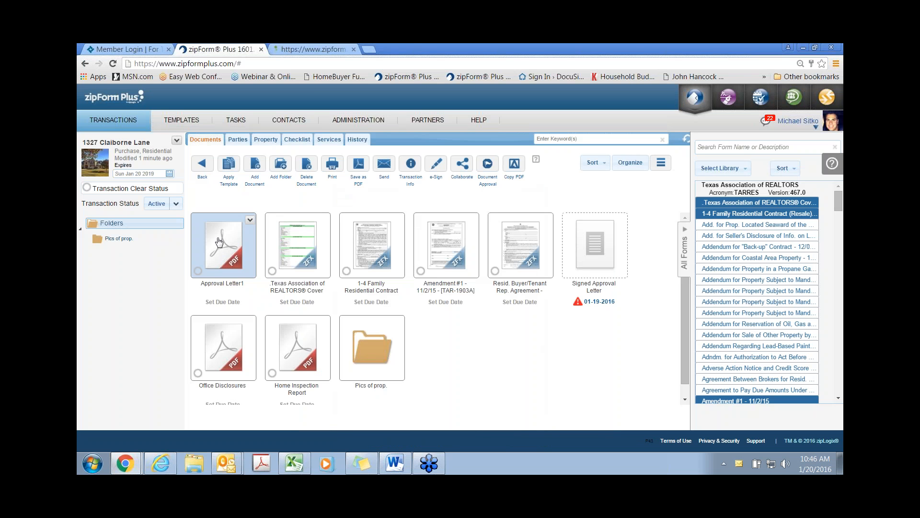
{"action": "left_click_drag", "start_coordinate": [222, 244], "coordinate": [599, 250]}
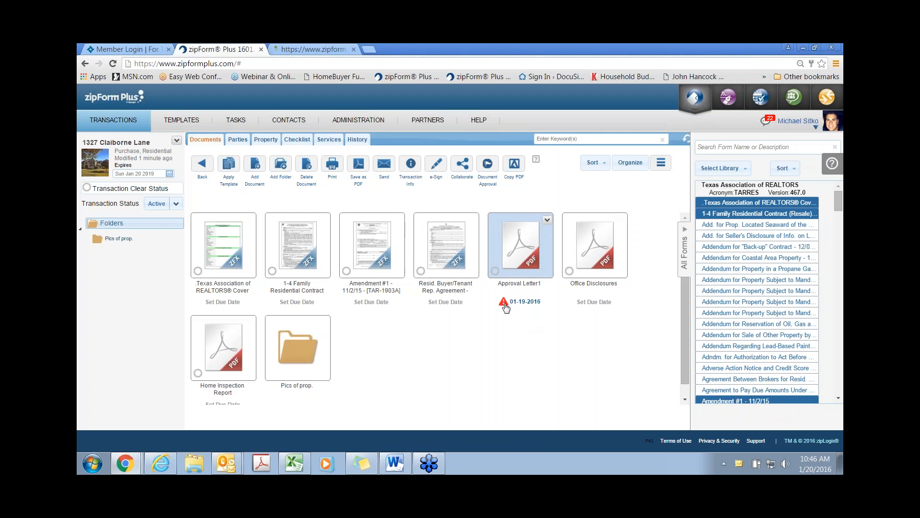
{"action": "left_click", "coordinate": [503, 302]}
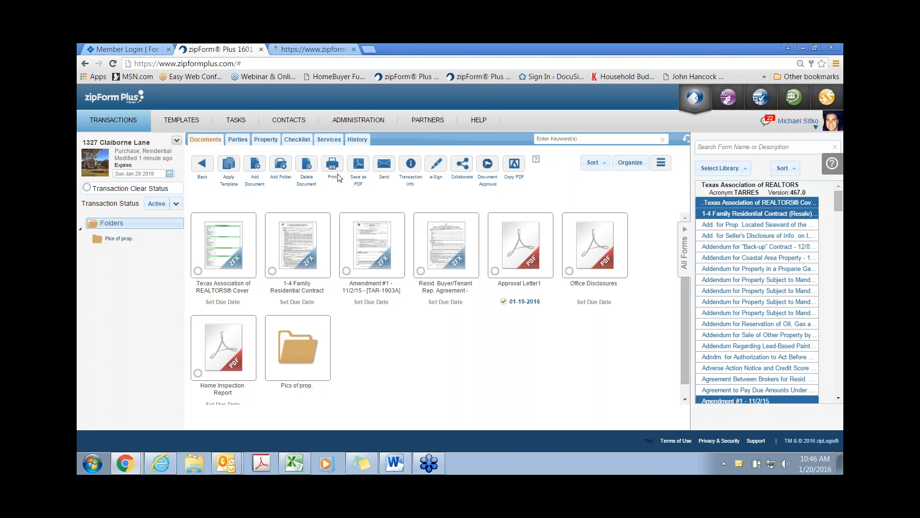
{"action": "left_click", "coordinate": [297, 140]}
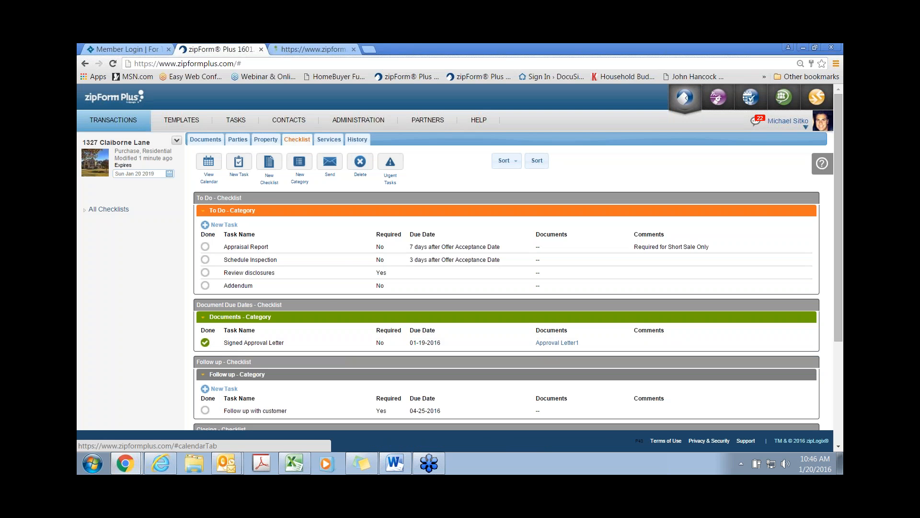
{"action": "left_click", "coordinate": [559, 343]}
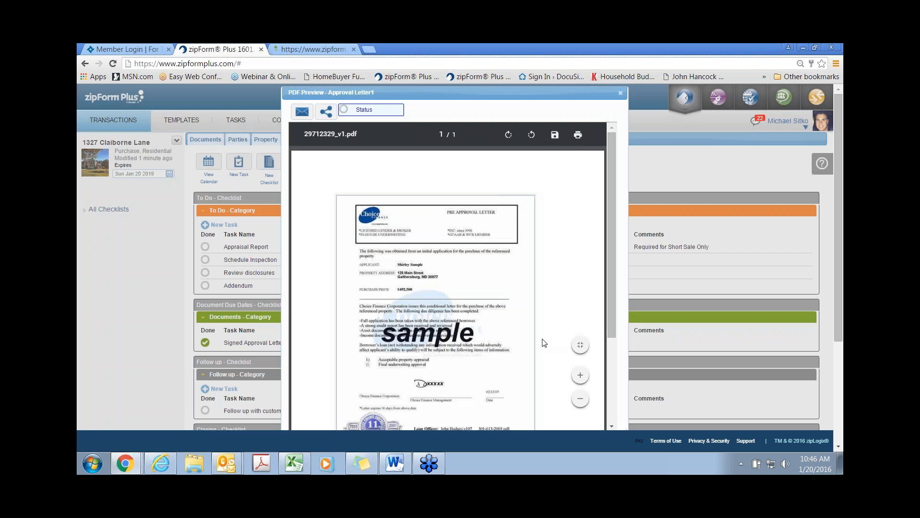
{"action": "scroll", "coordinate": [529, 339], "scroll_direction": "down", "scroll_amount": 2}
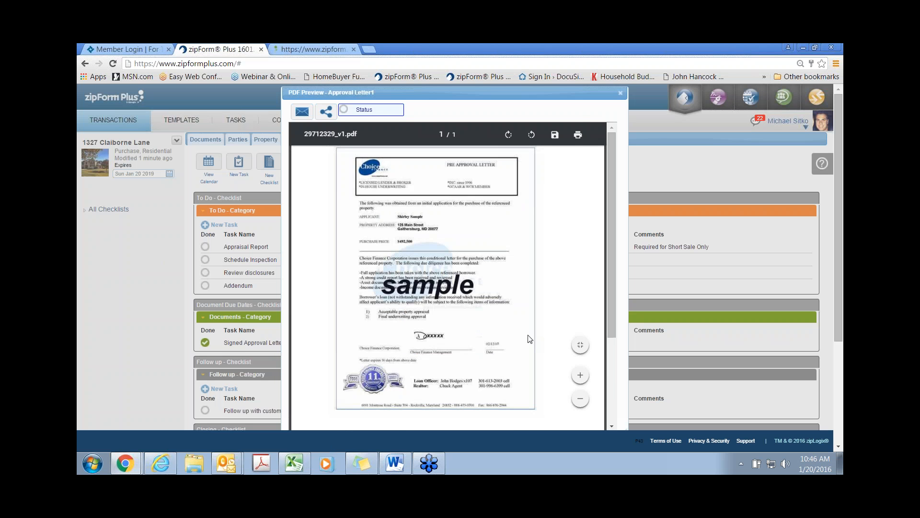
{"action": "scroll", "coordinate": [529, 339], "scroll_direction": "up", "scroll_amount": 2}
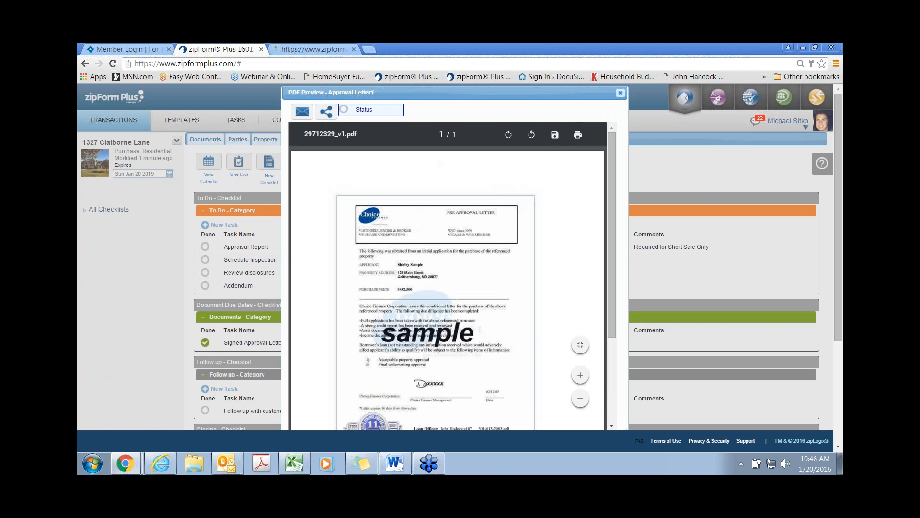
{"action": "left_click", "coordinate": [621, 94]}
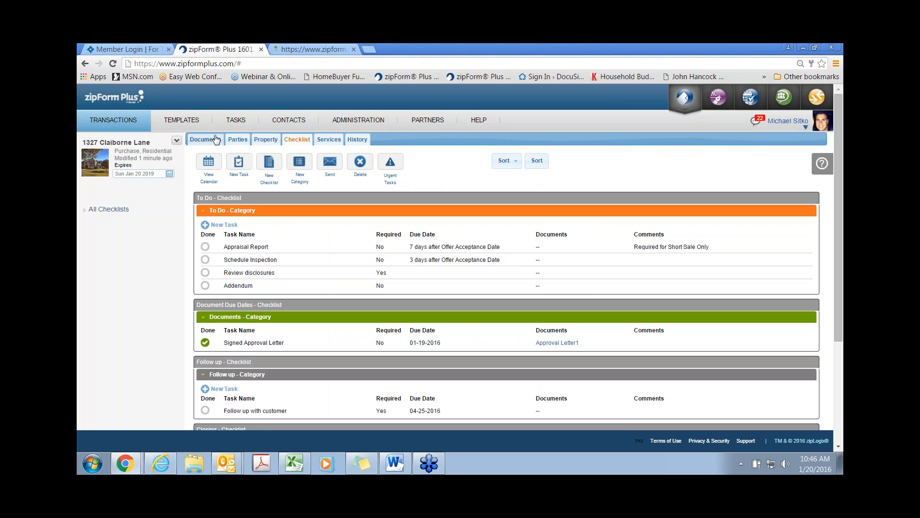
{"action": "left_click", "coordinate": [218, 140]}
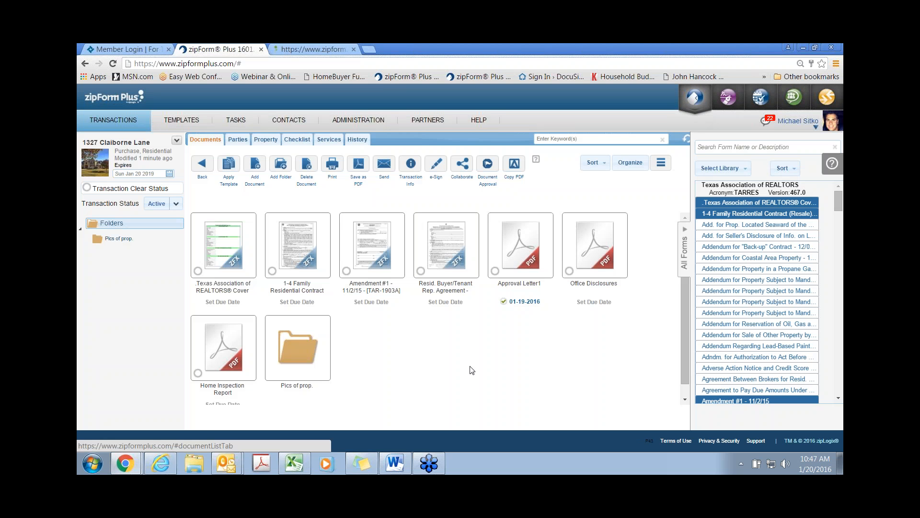
Step: Create an e-Sign submission containing Amendment #1 and the Home Inspection Report
{"action": "left_click", "coordinate": [438, 169]}
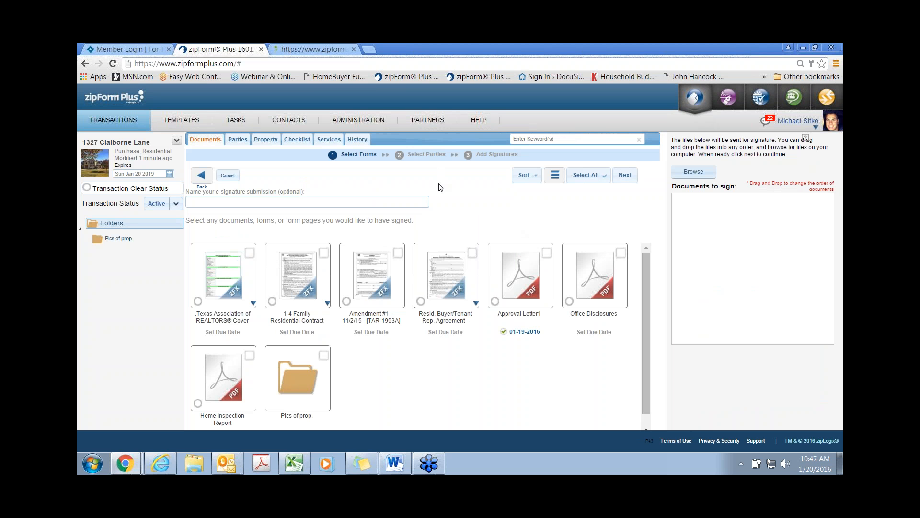
{"action": "left_click", "coordinate": [282, 202]}
{"action": "left_click", "coordinate": [368, 284]}
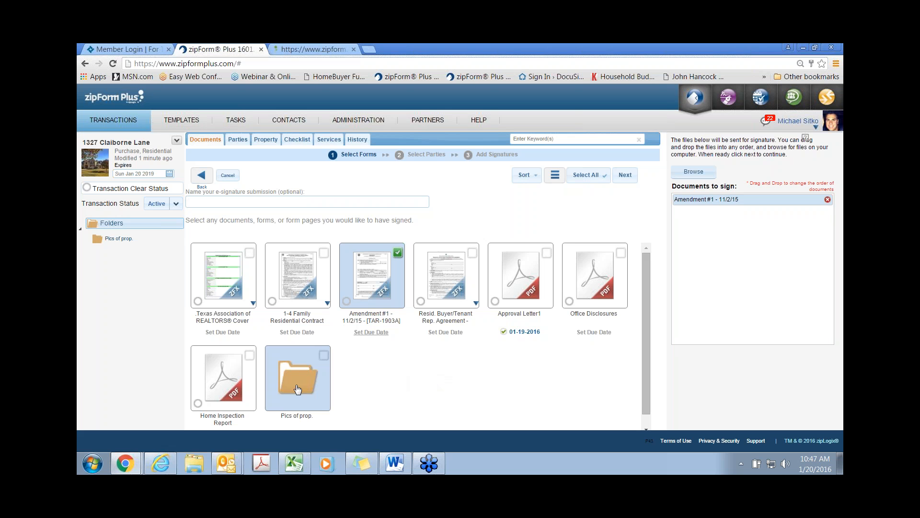
{"action": "left_click", "coordinate": [244, 389]}
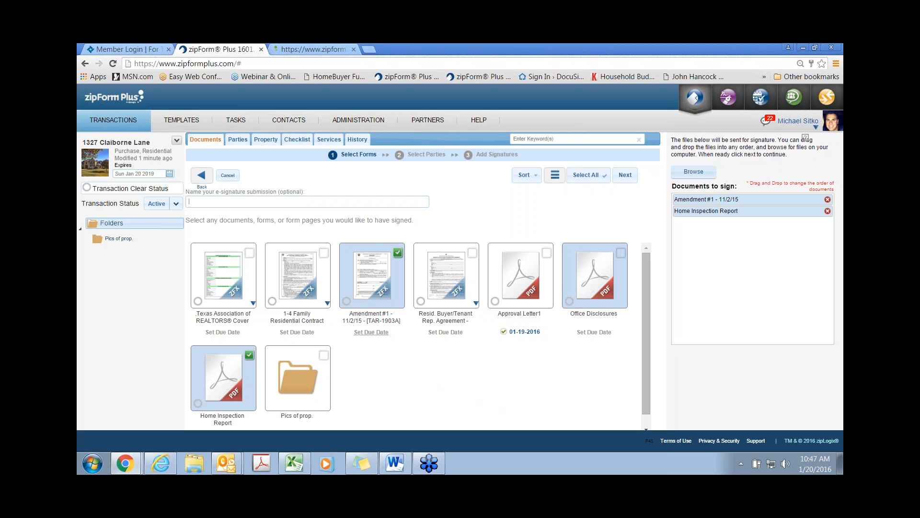
{"action": "left_click", "coordinate": [625, 175]}
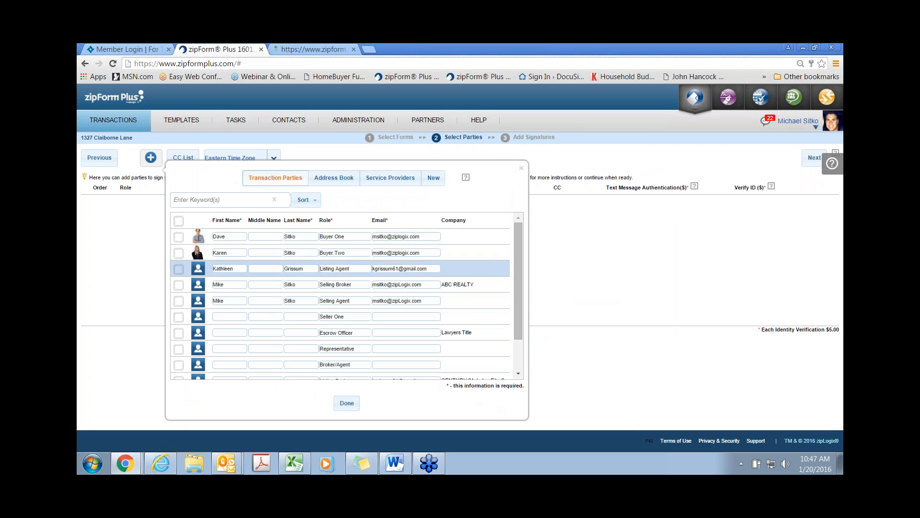
Step: Select Buyer One and Buyer Two as signers in the Transaction Parties dialog
{"action": "left_click", "coordinate": [178, 237]}
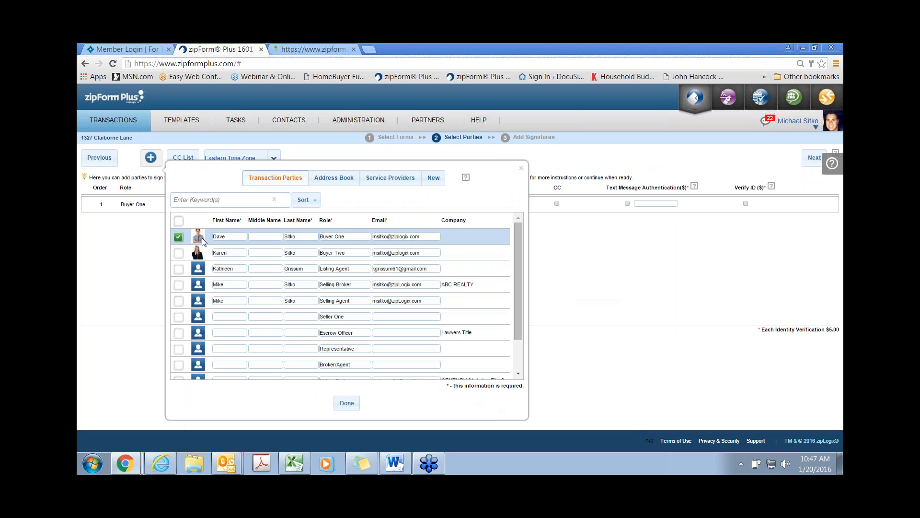
{"action": "left_click", "coordinate": [180, 253]}
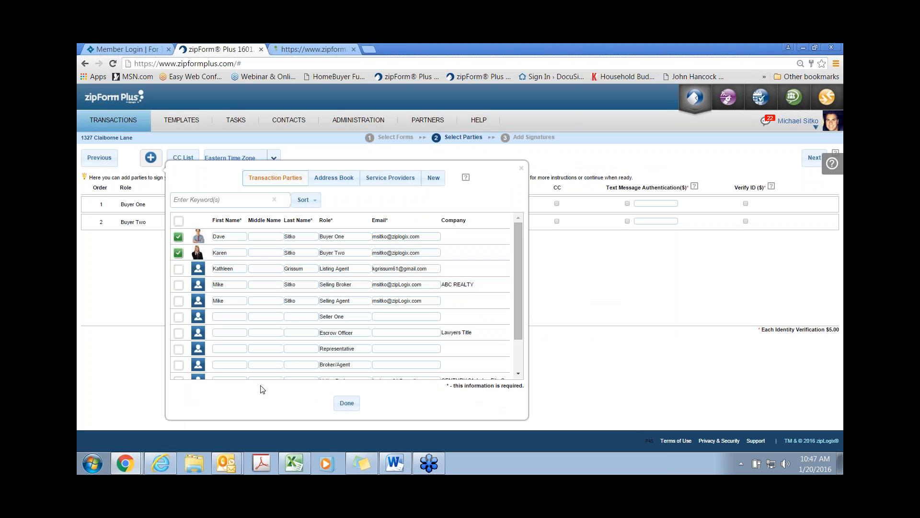
{"action": "left_click", "coordinate": [352, 407]}
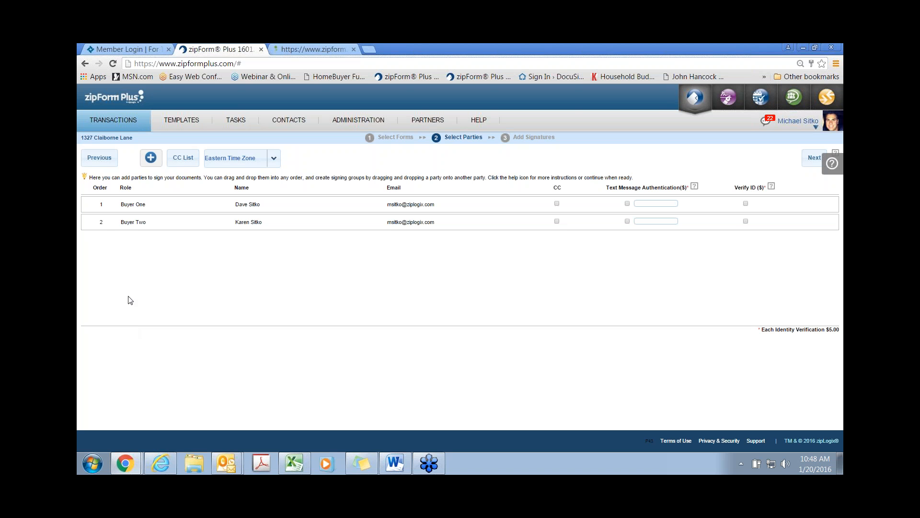
Step: Group Buyer Two with Buyer One at signing order 1, then open the CC List settings
{"action": "mouse_move", "coordinate": [118, 228]}
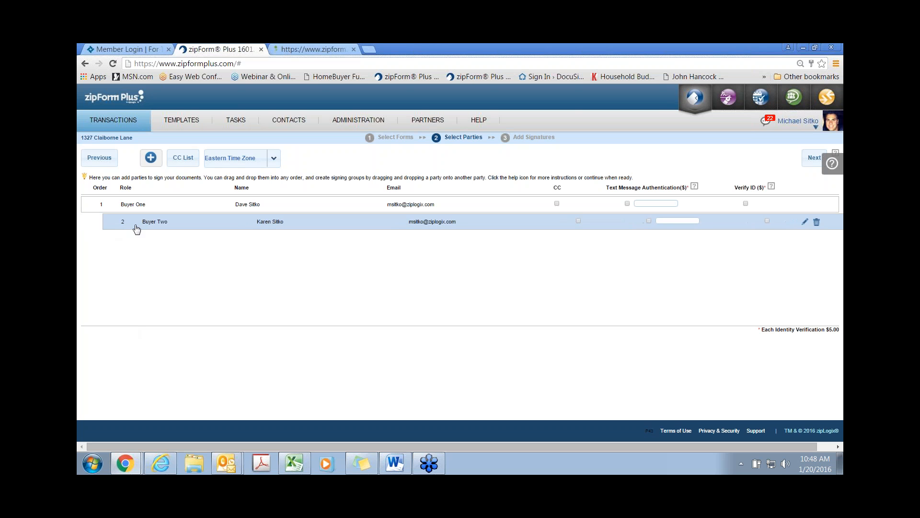
{"action": "left_click_drag", "start_coordinate": [119, 229], "coordinate": [129, 206]}
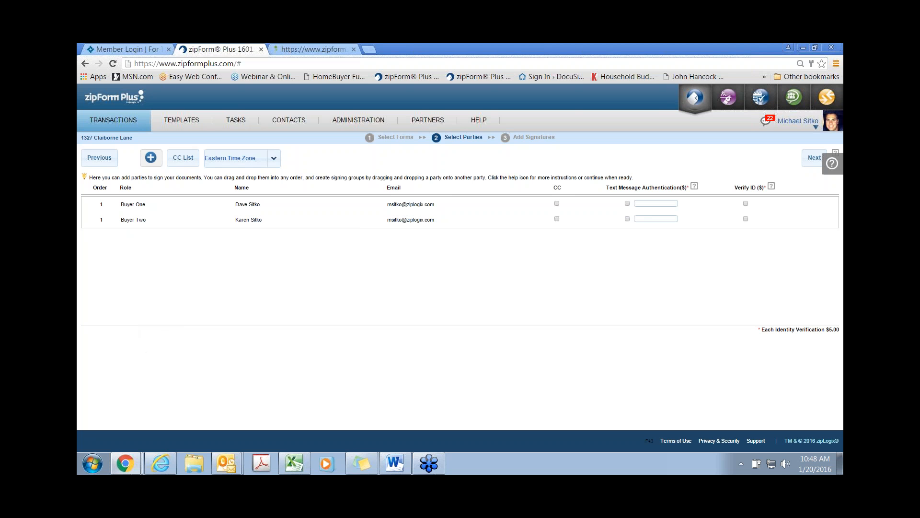
{"action": "left_click", "coordinate": [181, 161]}
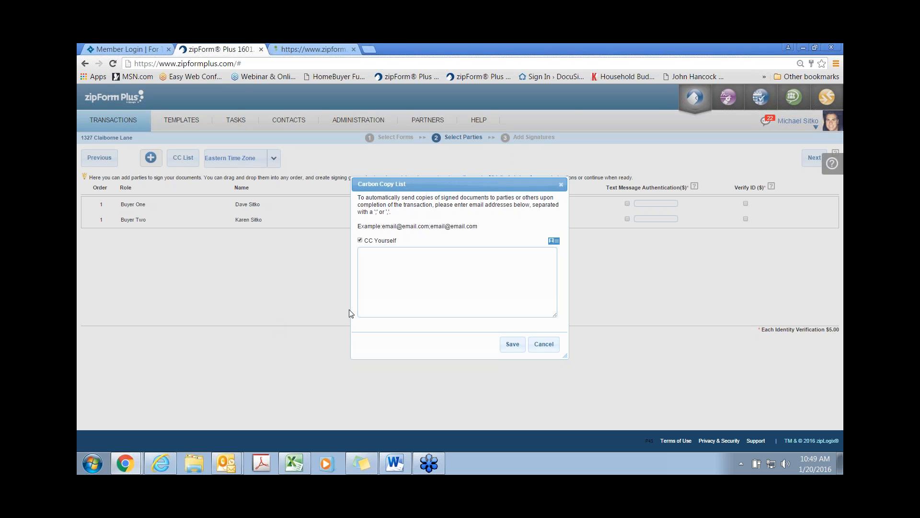
Step: Close the Carbon Copy List unchanged and set the time zone to Central Time Zone
{"action": "left_click", "coordinate": [561, 185]}
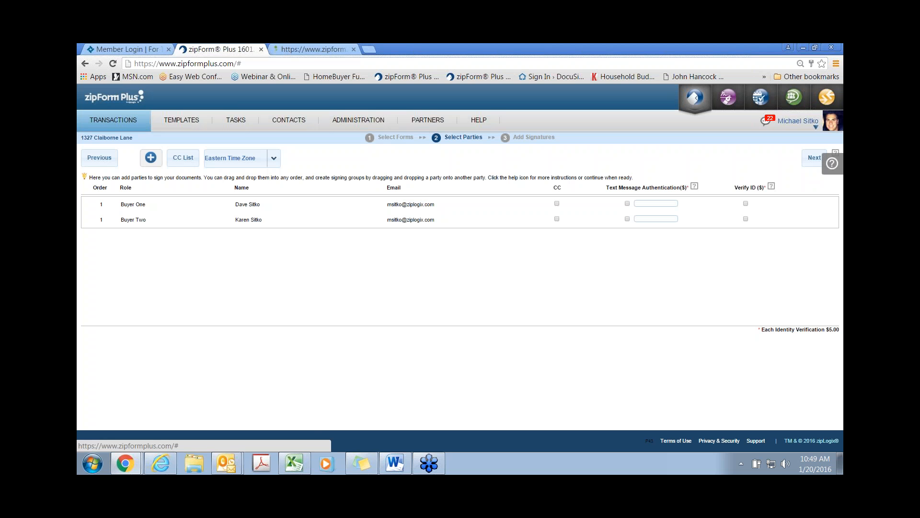
{"action": "left_click", "coordinate": [274, 157]}
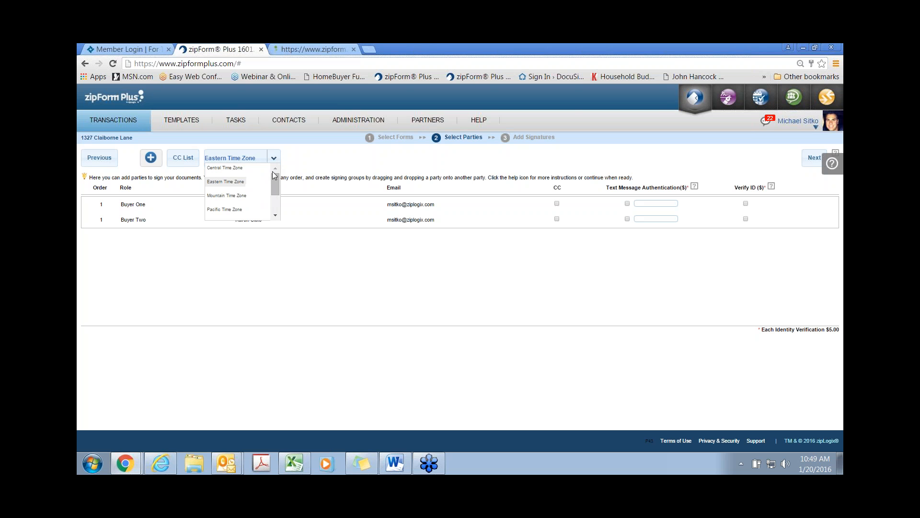
{"action": "left_click", "coordinate": [235, 167]}
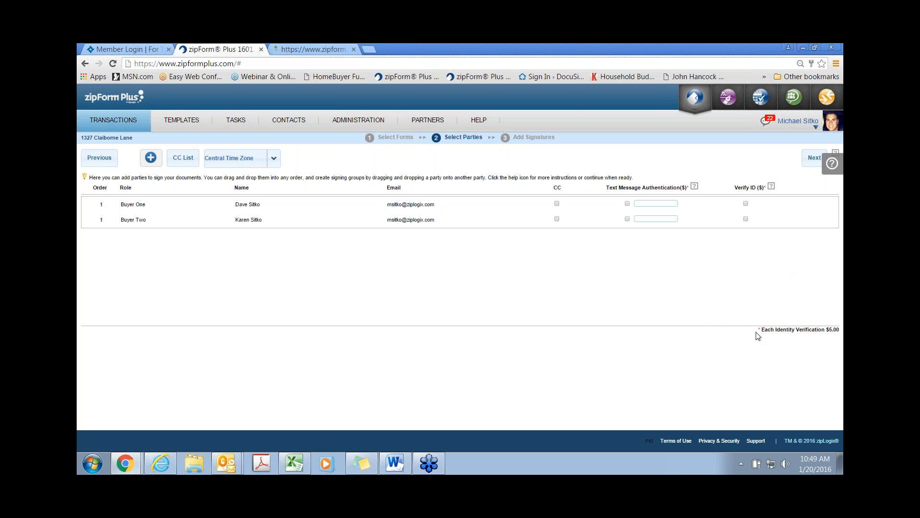
Step: Leave Text Message Authentication and Verify ID off for Buyer One after trying them
{"action": "left_click_drag", "start_coordinate": [761, 329], "coordinate": [807, 351]}
{"action": "left_click", "coordinate": [740, 368]}
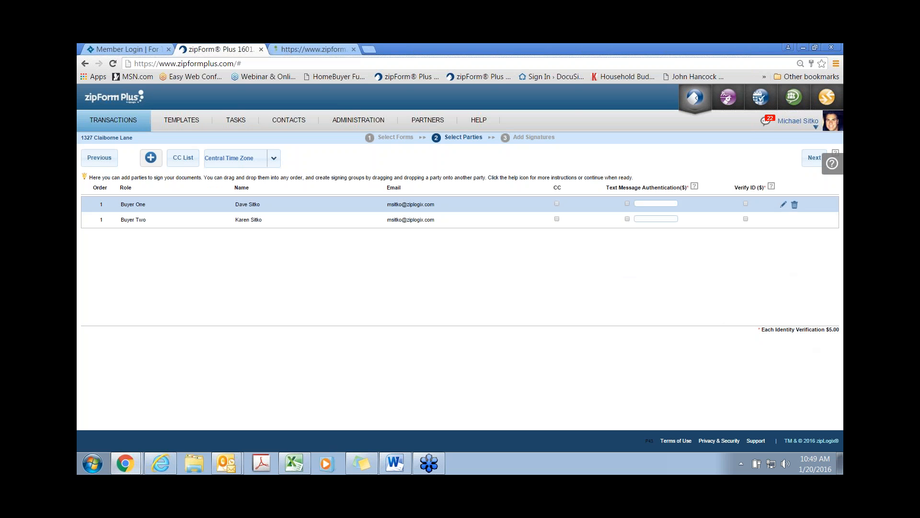
{"action": "left_click", "coordinate": [627, 203]}
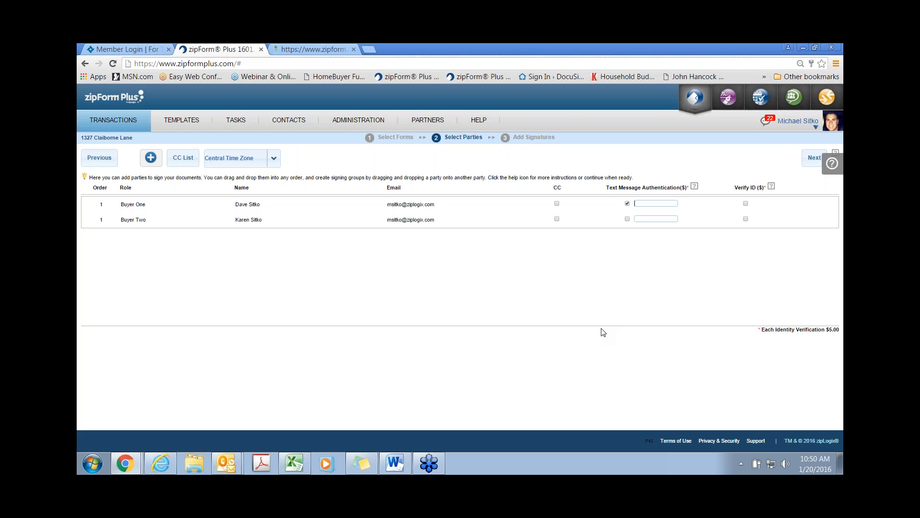
{"action": "left_click", "coordinate": [746, 204]}
{"action": "left_click", "coordinate": [745, 203]}
Step: Delete Buyer Two as a signer, confirm, and advance to Add Signatures
{"action": "left_click", "coordinate": [795, 221]}
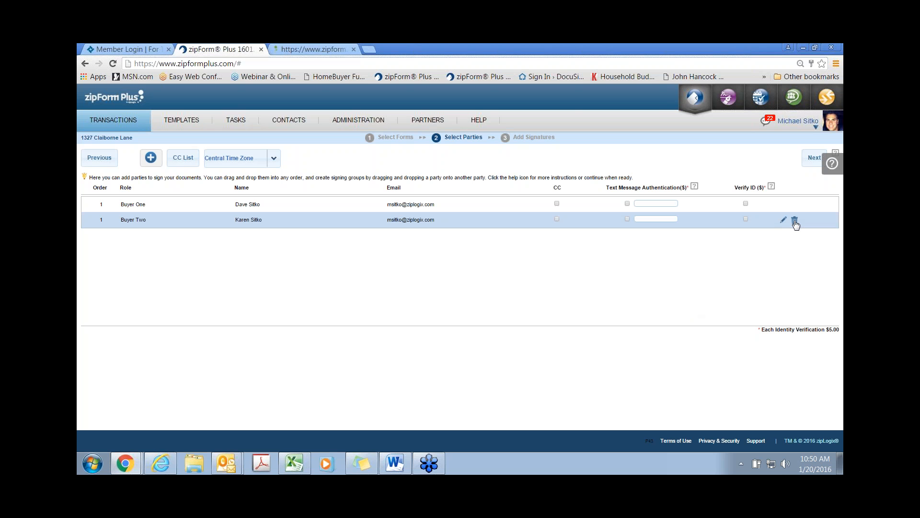
{"action": "left_click", "coordinate": [795, 221]}
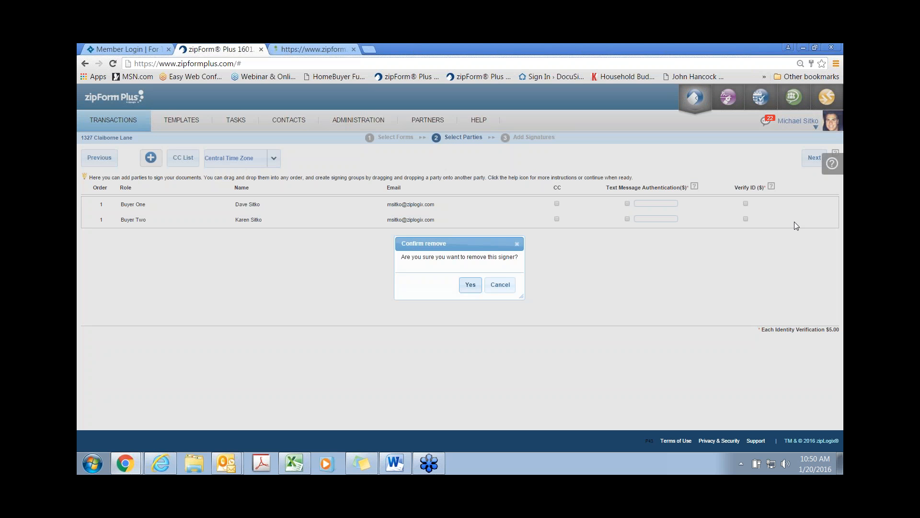
{"action": "left_click", "coordinate": [471, 285]}
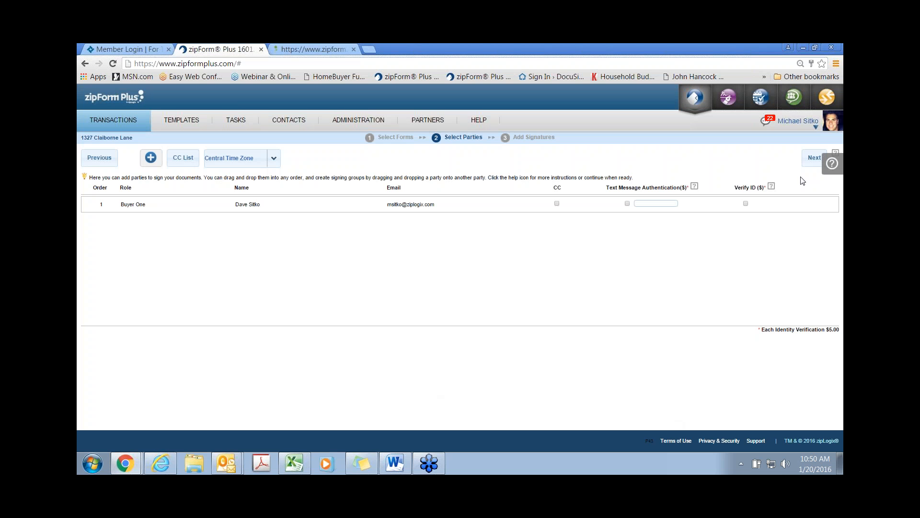
{"action": "left_click", "coordinate": [810, 163]}
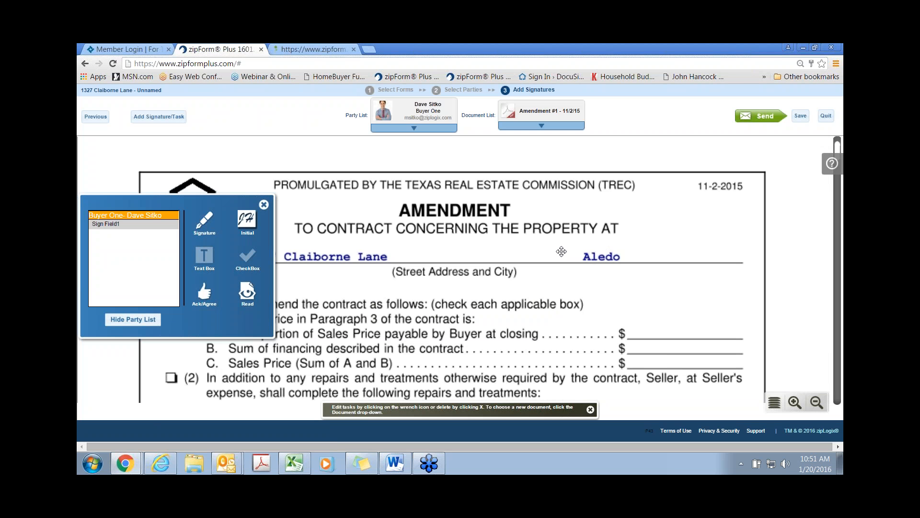
Step: Place a small Buyer One initials field beside Photo 1 on Amendment #1
{"action": "scroll", "coordinate": [539, 254], "scroll_direction": "down", "scroll_amount": 3}
{"action": "scroll", "coordinate": [539, 254], "scroll_direction": "down", "scroll_amount": 4}
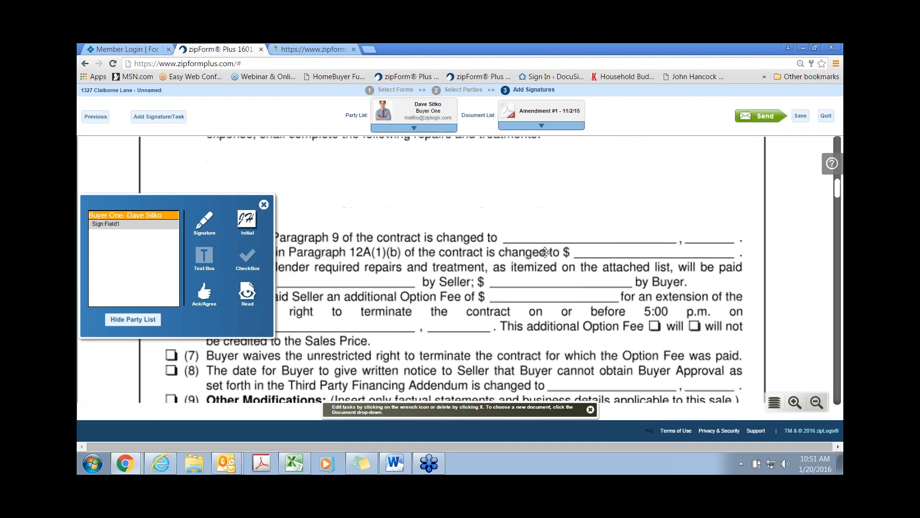
{"action": "scroll", "coordinate": [545, 252], "scroll_direction": "down", "scroll_amount": 1}
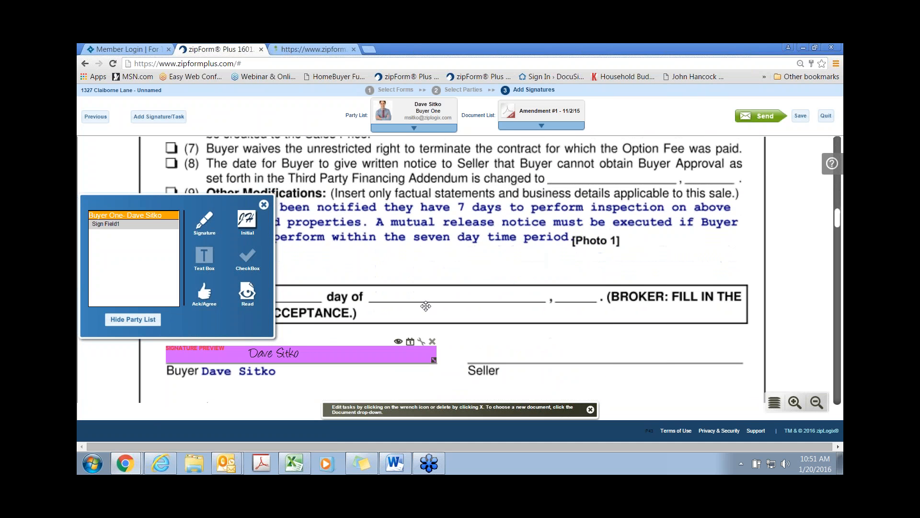
{"action": "left_click_drag", "start_coordinate": [237, 206], "coordinate": [338, 161]}
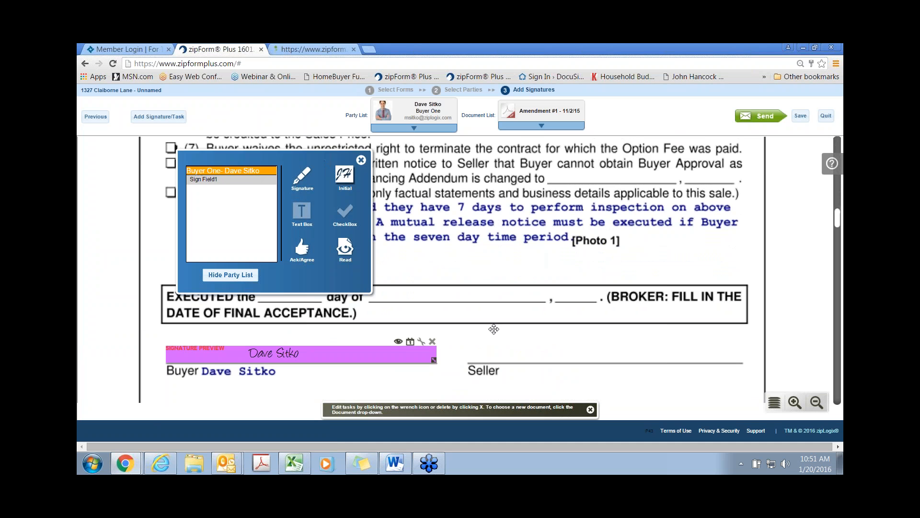
{"action": "scroll", "coordinate": [495, 326], "scroll_direction": "down", "scroll_amount": 2}
{"action": "scroll", "coordinate": [495, 326], "scroll_direction": "down", "scroll_amount": 5}
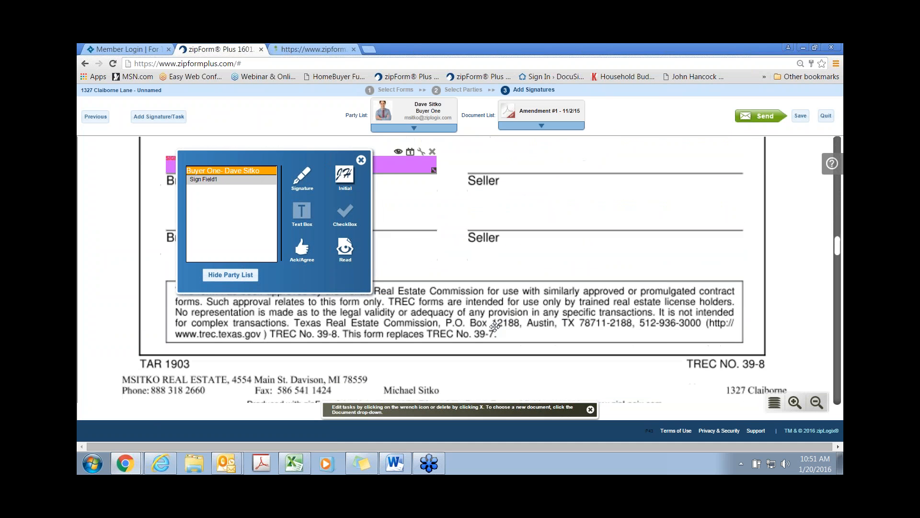
{"action": "scroll", "coordinate": [494, 326], "scroll_direction": "up", "scroll_amount": 5}
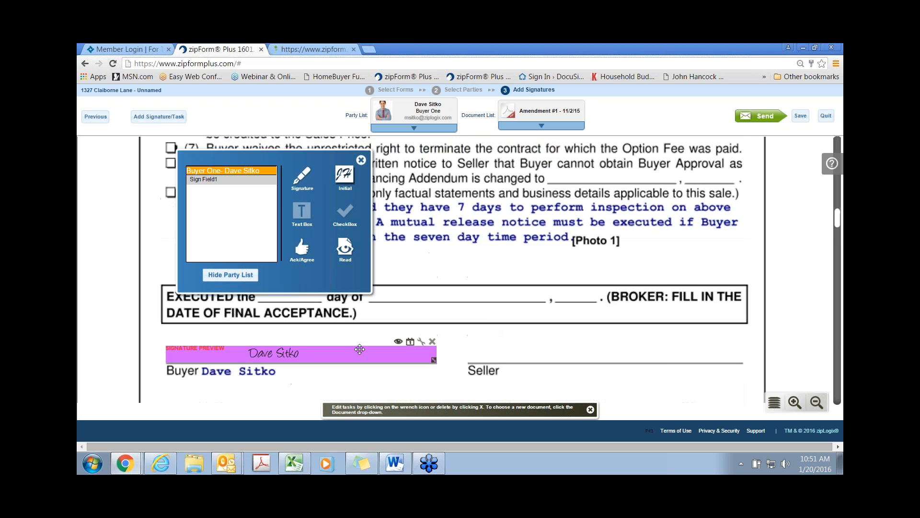
{"action": "scroll", "coordinate": [359, 349], "scroll_direction": "down", "scroll_amount": 1}
{"action": "scroll", "coordinate": [407, 345], "scroll_direction": "up", "scroll_amount": 2}
{"action": "scroll", "coordinate": [487, 336], "scroll_direction": "up", "scroll_amount": 1}
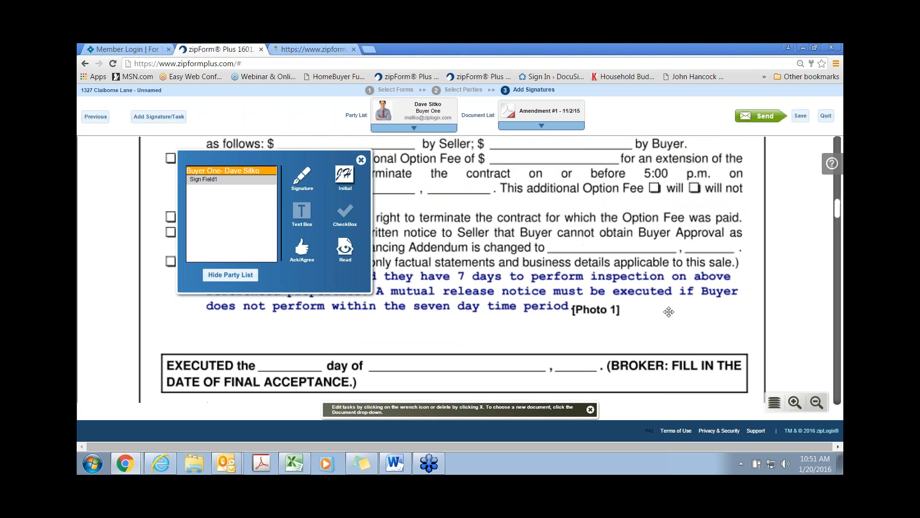
{"action": "left_click_drag", "start_coordinate": [348, 179], "coordinate": [623, 299]}
{"action": "left_click_drag", "start_coordinate": [674, 332], "coordinate": [653, 321]}
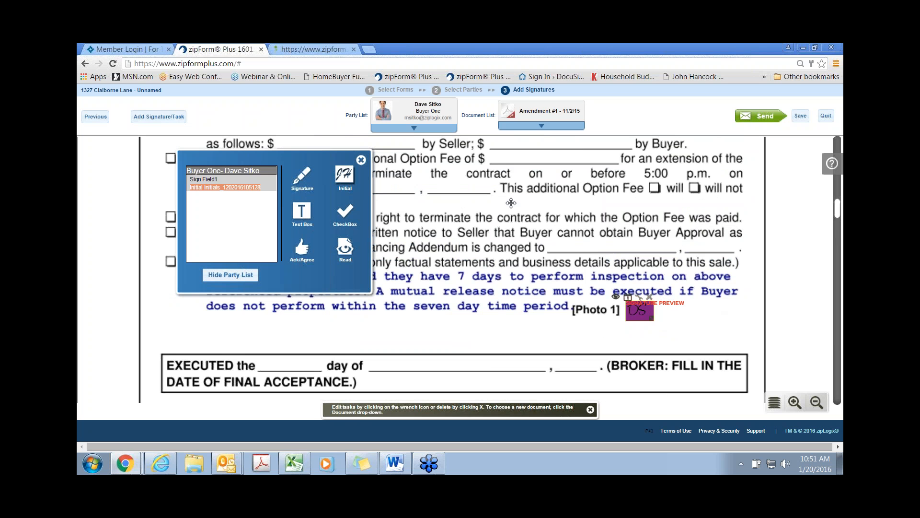
{"action": "left_click", "coordinate": [542, 126]}
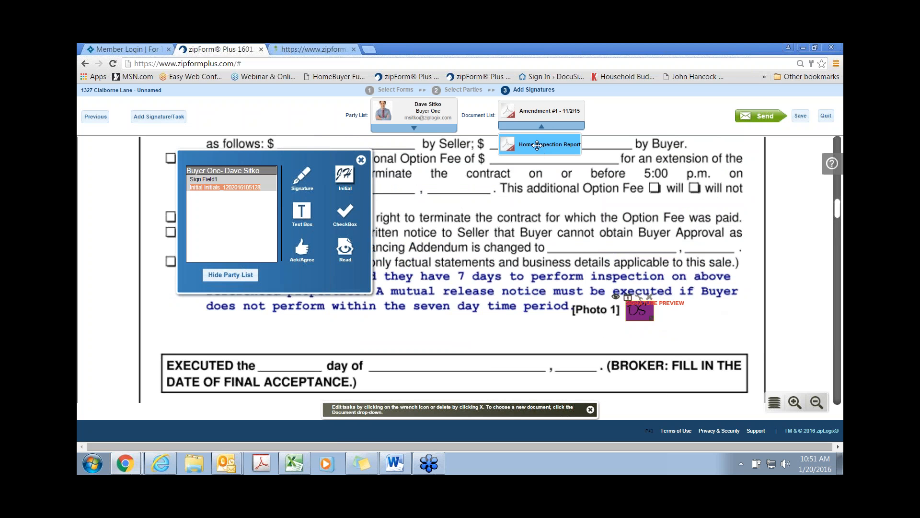
Step: On the Home Inspection Report, add a signature on SIGN/DATE and initials beside Prepared For
{"action": "left_click", "coordinate": [541, 148]}
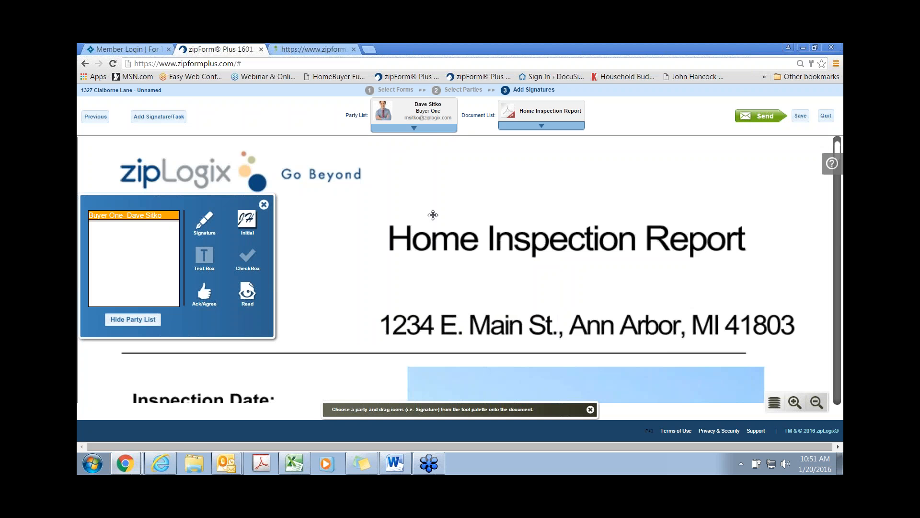
{"action": "scroll", "coordinate": [426, 220], "scroll_direction": "down", "scroll_amount": 3}
{"action": "scroll", "coordinate": [386, 248], "scroll_direction": "down", "scroll_amount": 8}
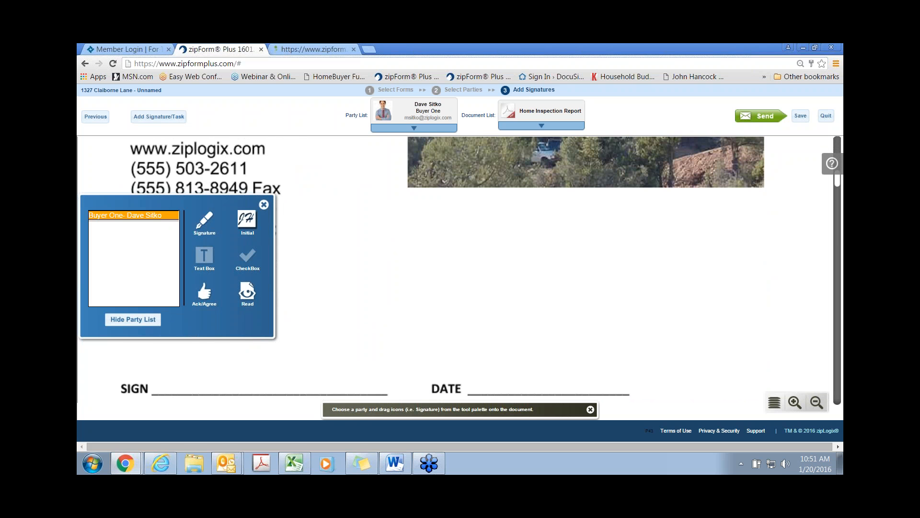
{"action": "mouse_move", "coordinate": [226, 218]}
{"action": "left_mouse_down"}
{"action": "mouse_move", "coordinate": [297, 166]}
{"action": "mouse_move", "coordinate": [259, 211]}
{"action": "mouse_move", "coordinate": [192, 356]}
{"action": "mouse_move", "coordinate": [204, 351]}
{"action": "left_mouse_up"}
{"action": "scroll", "coordinate": [508, 366], "scroll_direction": "down", "scroll_amount": 3}
{"action": "mouse_move", "coordinate": [364, 378]}
{"action": "left_mouse_down"}
{"action": "mouse_move", "coordinate": [507, 366]}
{"action": "mouse_move", "coordinate": [515, 242]}
{"action": "mouse_move", "coordinate": [528, 237]}
{"action": "left_mouse_up"}
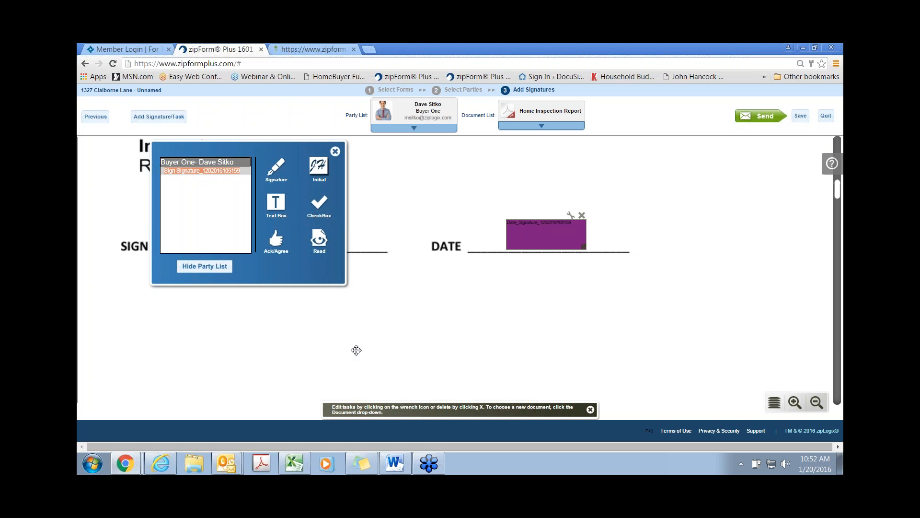
{"action": "scroll", "coordinate": [423, 349], "scroll_direction": "up", "scroll_amount": 10}
{"action": "scroll", "coordinate": [424, 350], "scroll_direction": "up", "scroll_amount": 5}
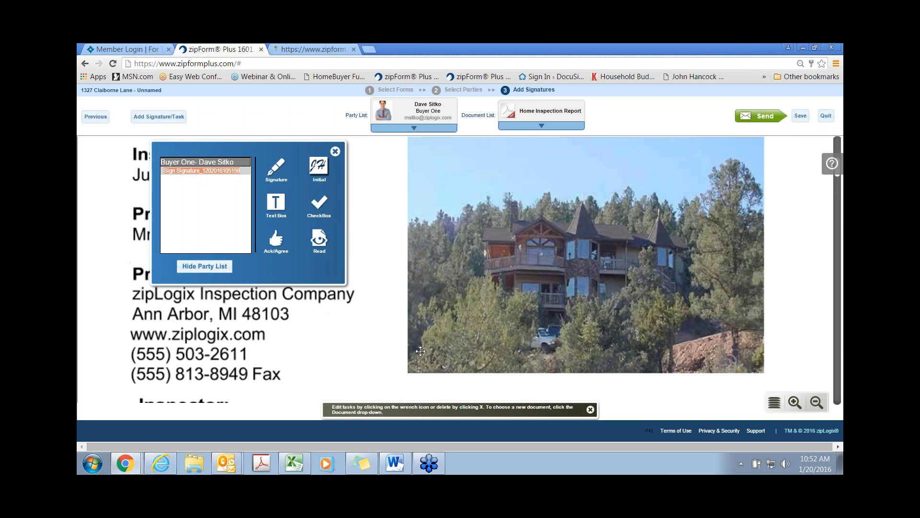
{"action": "left_click_drag", "start_coordinate": [319, 167], "coordinate": [248, 338]}
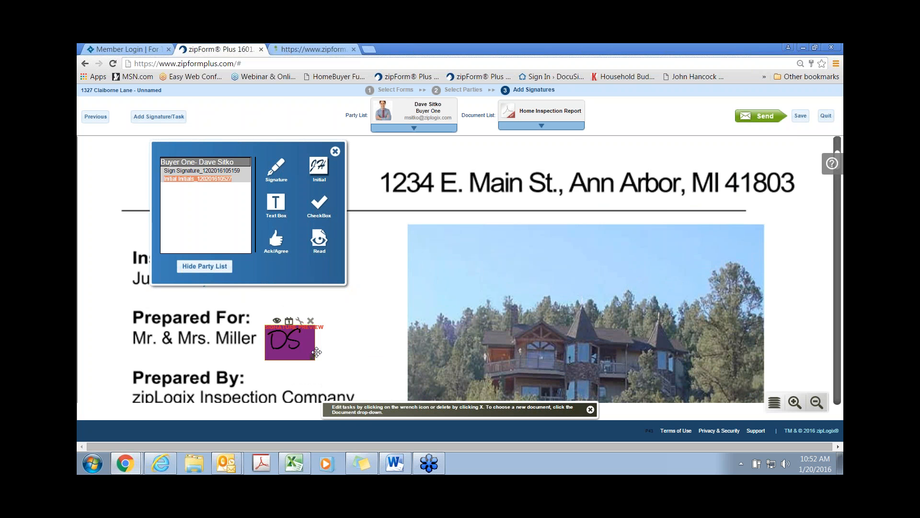
Step: Send the signing invitation now, then close the submission page and return to Transactions
{"action": "left_click", "coordinate": [764, 118]}
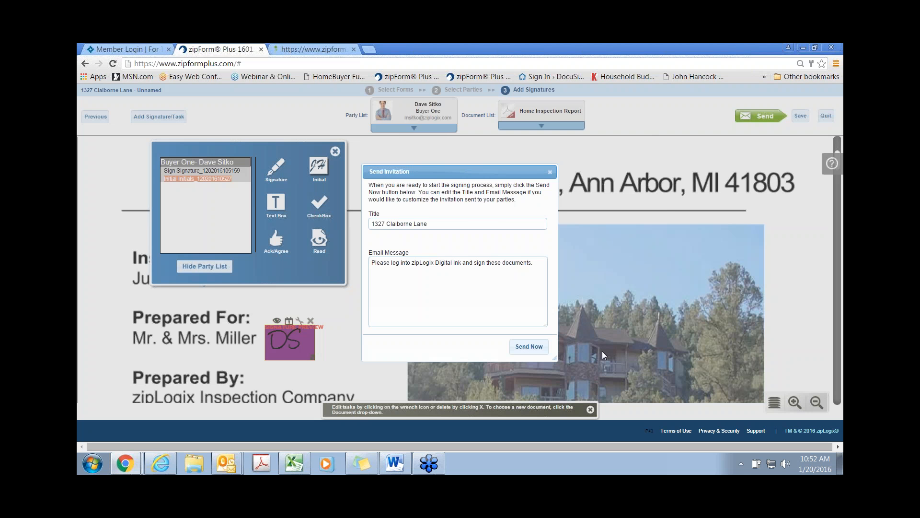
{"action": "left_click", "coordinate": [529, 348]}
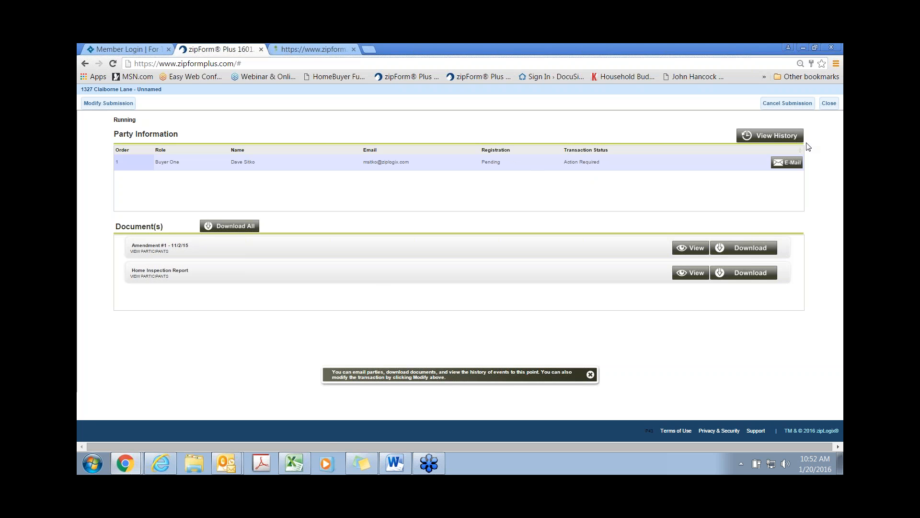
{"action": "left_click", "coordinate": [830, 105]}
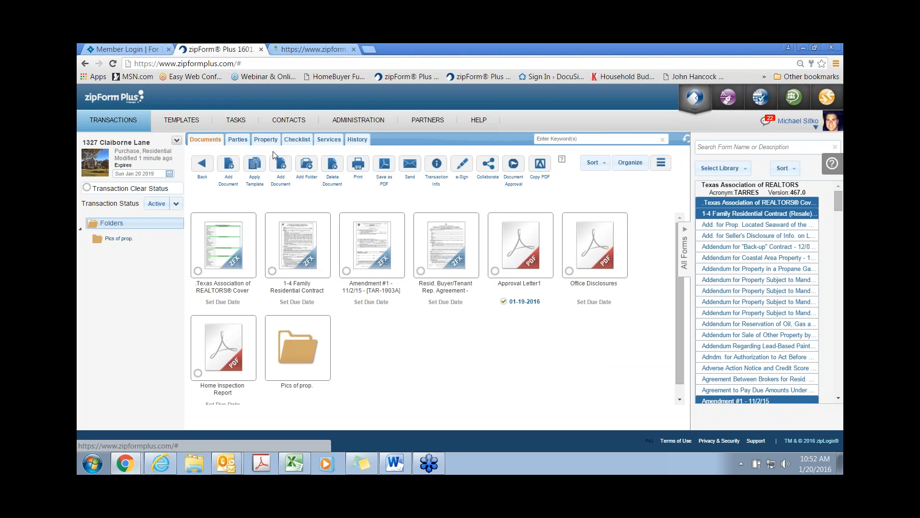
{"action": "left_click", "coordinate": [114, 121]}
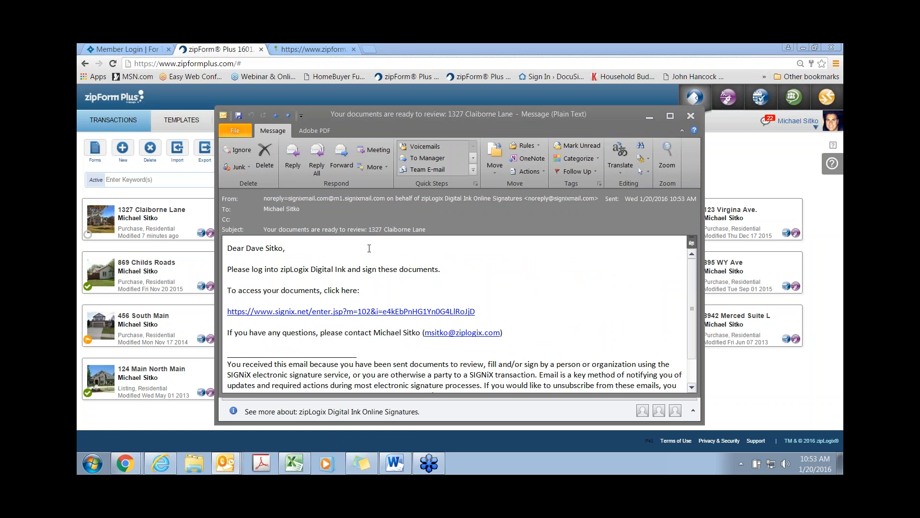
Step: Follow the signix.net link in the 'Your documents are ready to review' email
{"action": "left_click", "coordinate": [382, 312]}
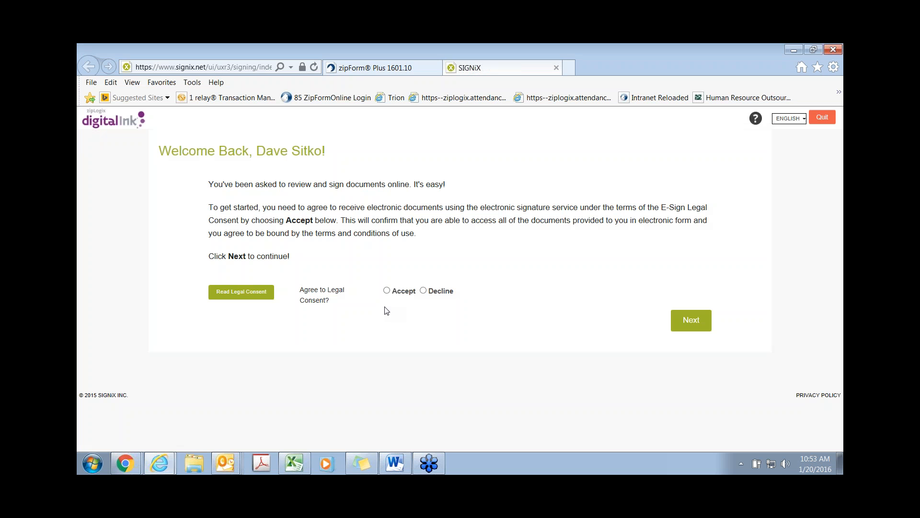
Step: Accept the E-Sign legal consent to continue to signature creation
{"action": "left_click", "coordinate": [386, 291]}
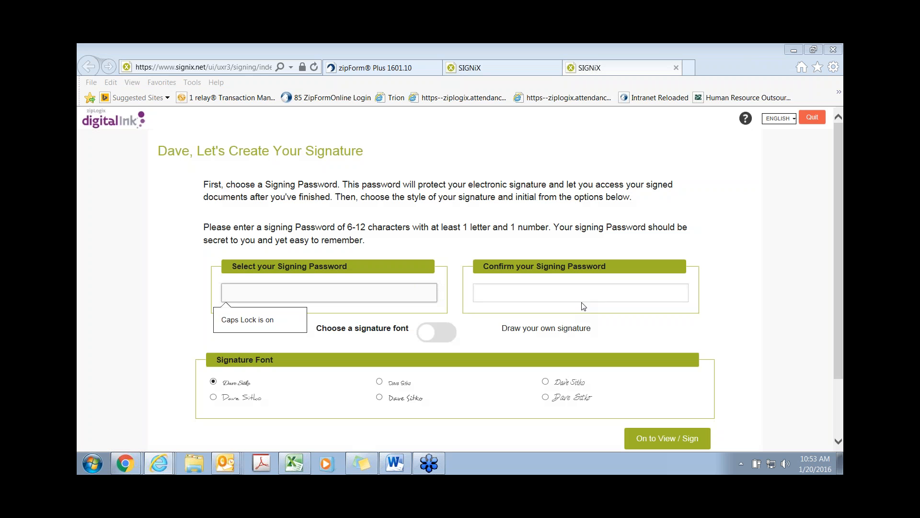
Step: Enter a signing password and repeat it in the Confirm field
{"action": "left_click", "coordinate": [266, 286]}
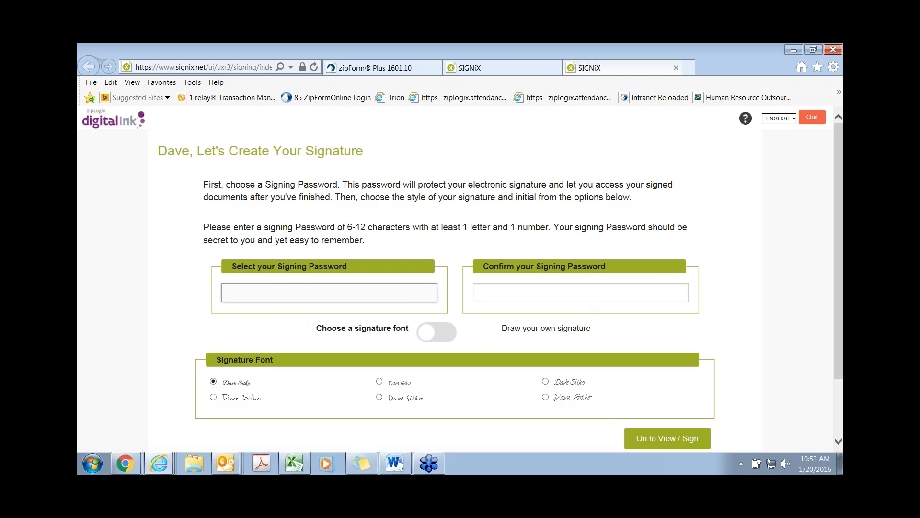
{"action": "type", "text": "•••••••••"}
{"action": "key", "text": "Tab"}
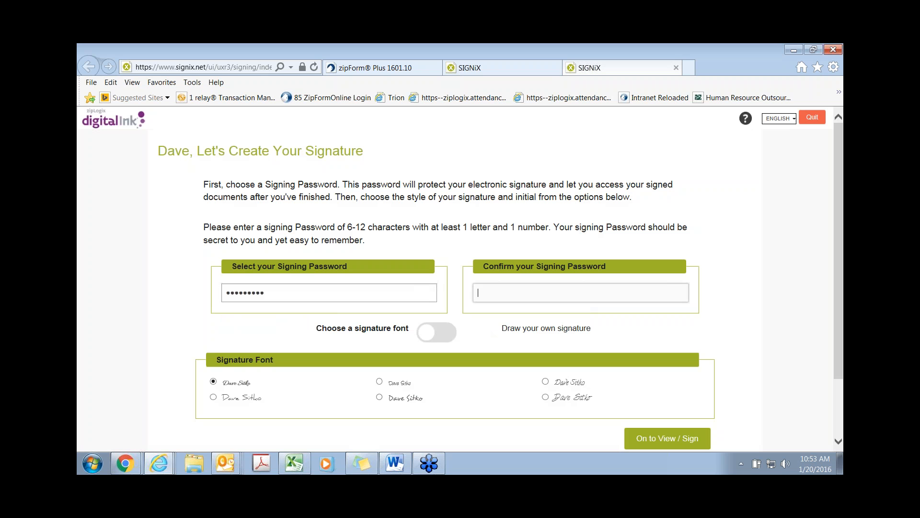
{"action": "type", "text": "•••••••••"}
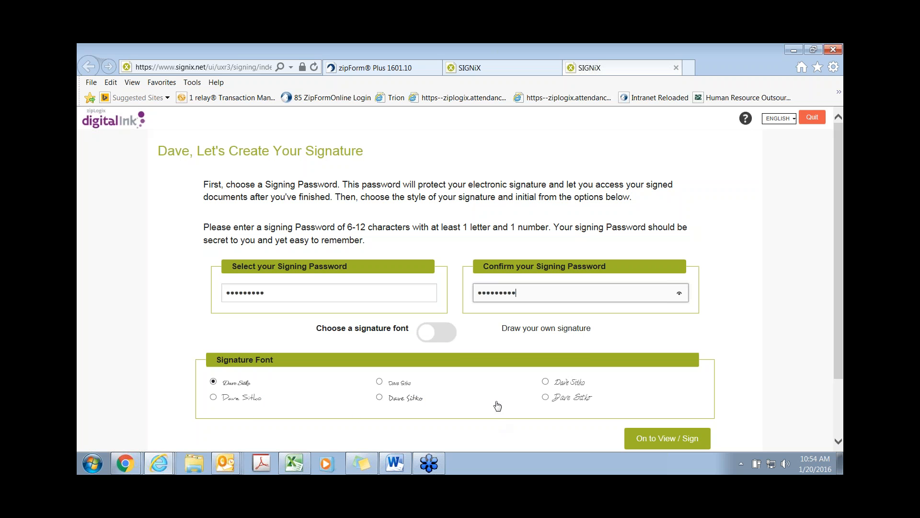
Step: Choose the last script signature font, briefly try a hand-drawn signature, then revert to the font
{"action": "left_click", "coordinate": [547, 405]}
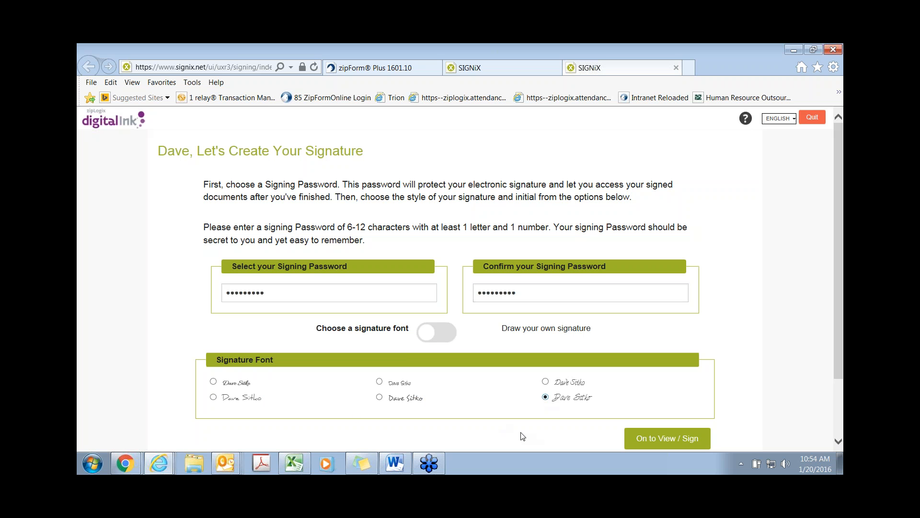
{"action": "left_click", "coordinate": [435, 332]}
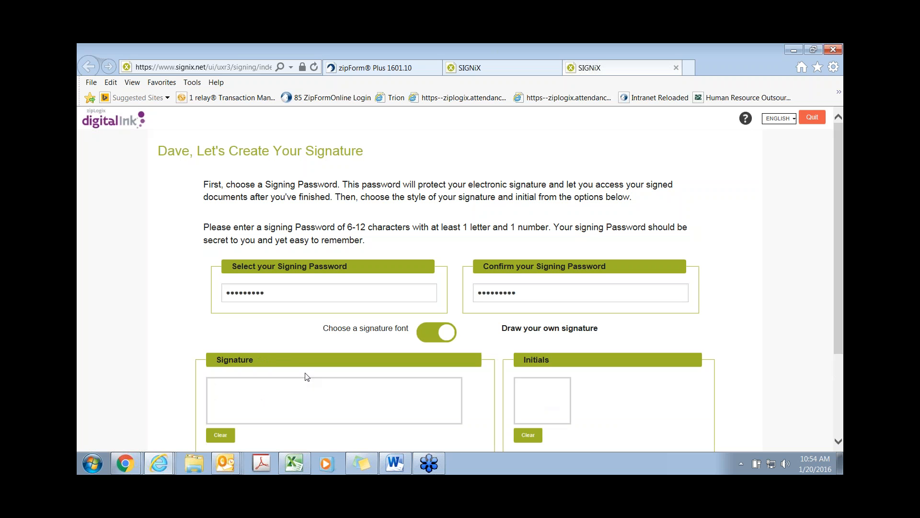
{"action": "mouse_move", "coordinate": [223, 401]}
{"action": "left_mouse_down"}
{"action": "mouse_move", "coordinate": [222, 393]}
{"action": "mouse_move", "coordinate": [282, 412]}
{"action": "mouse_move", "coordinate": [289, 405]}
{"action": "mouse_move", "coordinate": [335, 413]}
{"action": "mouse_move", "coordinate": [394, 404]}
{"action": "left_mouse_up"}
{"action": "mouse_move", "coordinate": [523, 413]}
{"action": "left_mouse_down"}
{"action": "mouse_move", "coordinate": [528, 402]}
{"action": "mouse_move", "coordinate": [524, 411]}
{"action": "mouse_move", "coordinate": [538, 399]}
{"action": "mouse_move", "coordinate": [537, 406]}
{"action": "left_mouse_up"}
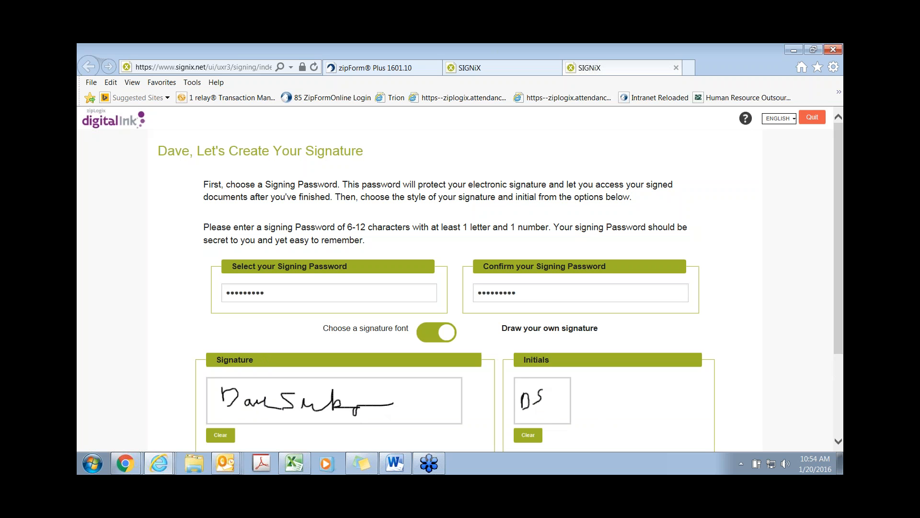
{"action": "left_click", "coordinate": [435, 337]}
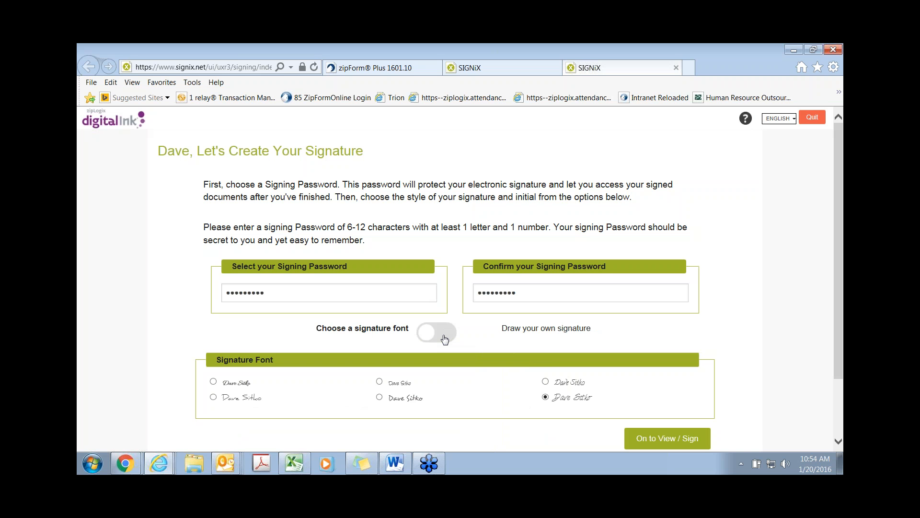
{"action": "scroll", "coordinate": [445, 341], "scroll_direction": "down", "scroll_amount": 1}
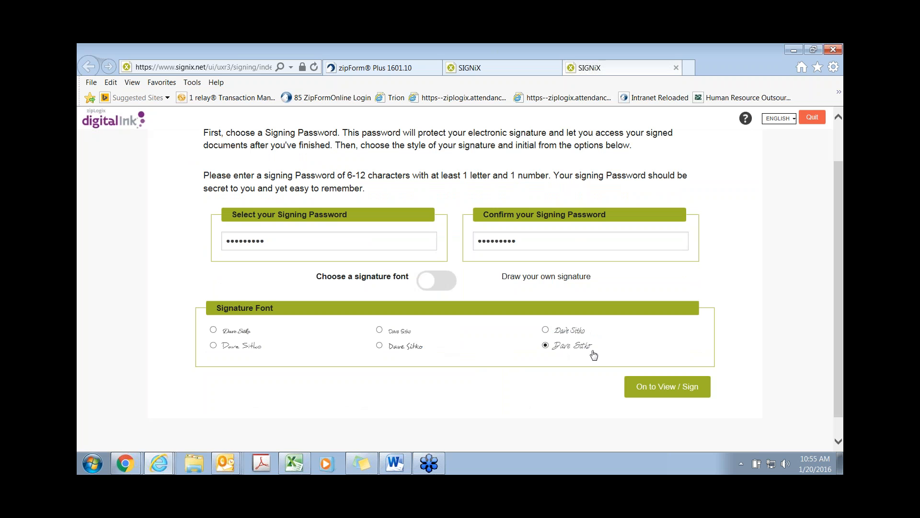
Step: Re-enter matching passwords in both signing password fields and proceed to View / Sign
{"action": "left_click", "coordinate": [671, 391]}
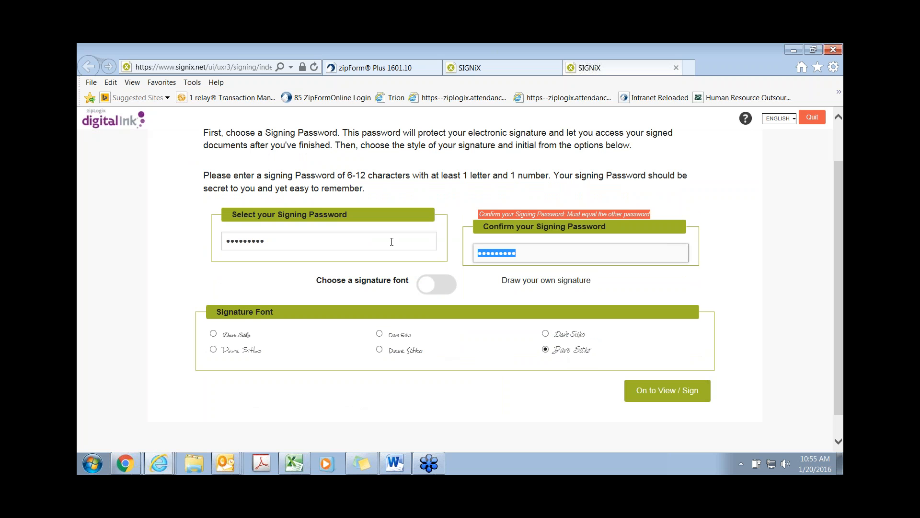
{"action": "type", "text": "••••••••"}
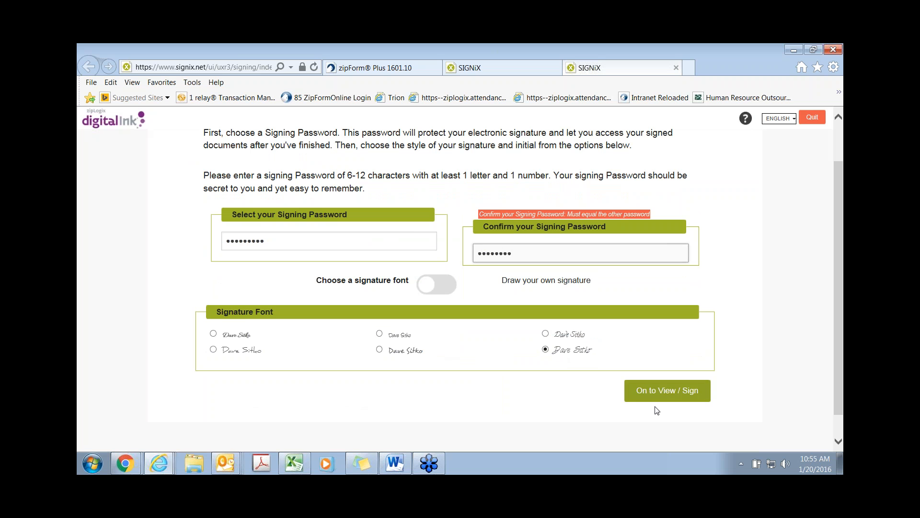
{"action": "left_click", "coordinate": [663, 393]}
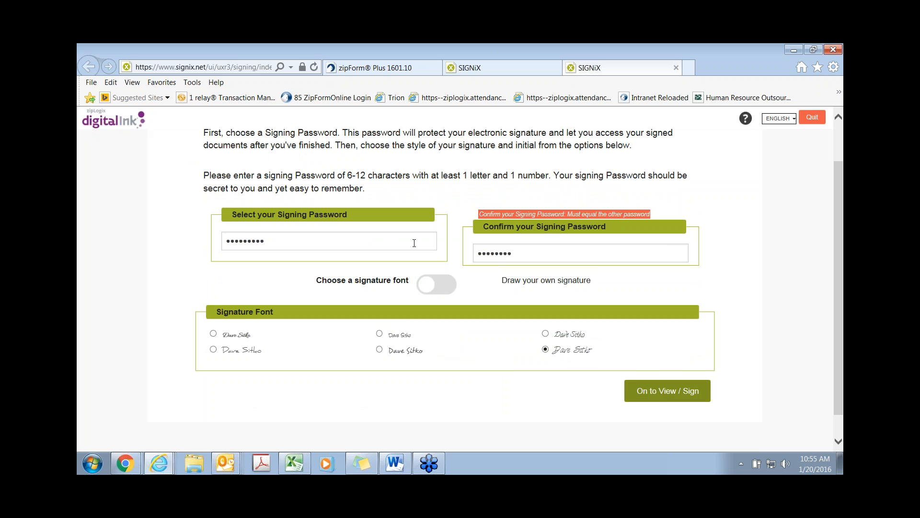
{"action": "left_click", "coordinate": [667, 392]}
{"action": "type", "text": "•••••••••"}
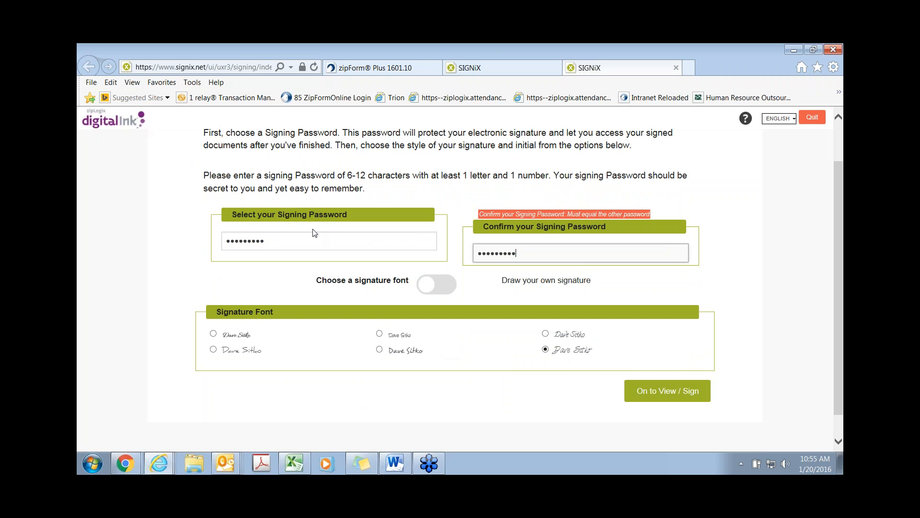
{"action": "left_click", "coordinate": [343, 240]}
{"action": "key", "text": "ctrl+a"}
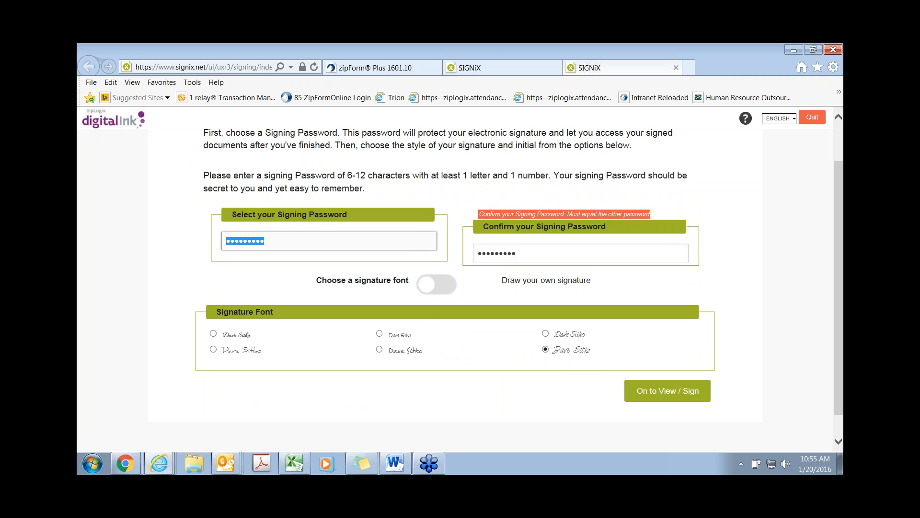
{"action": "type", "text": "•••••••••"}
{"action": "left_click", "coordinate": [670, 396]}
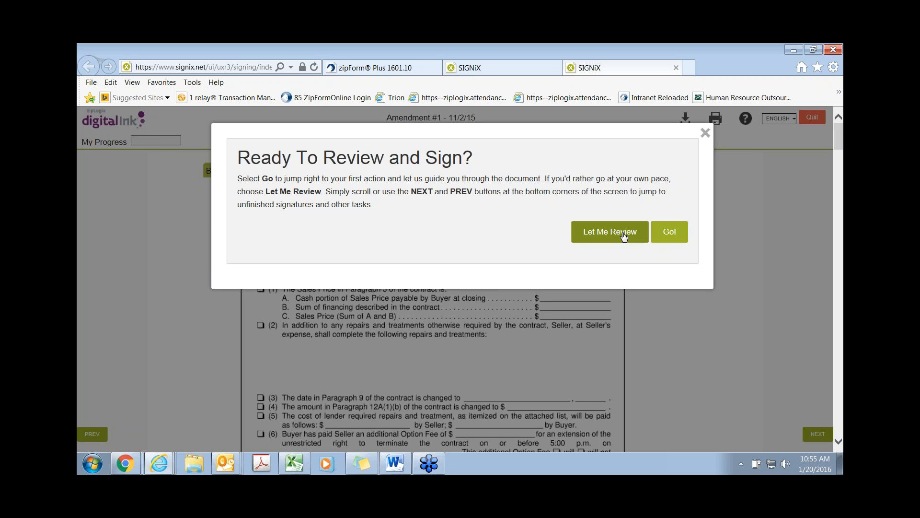
Step: Add the buyer's initials and signature to Amendment #1 and the home inspection report, then finish
{"action": "left_click", "coordinate": [671, 232]}
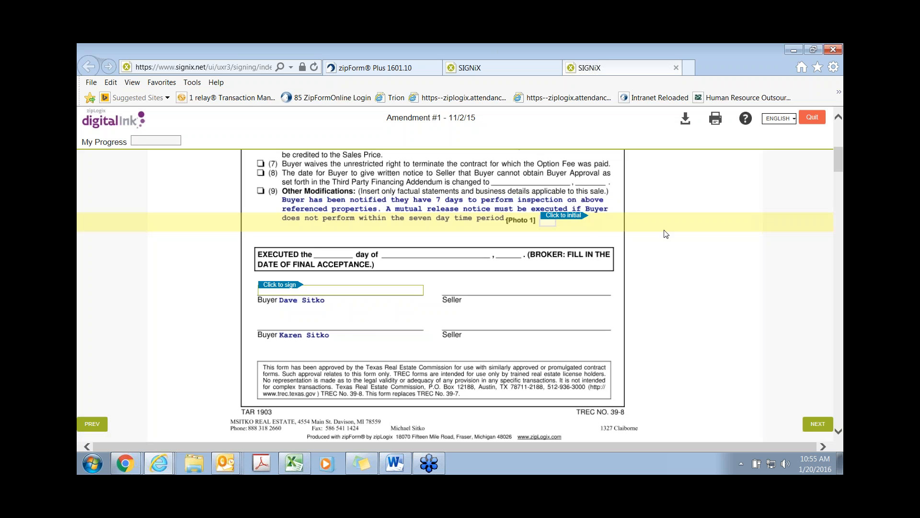
{"action": "left_click", "coordinate": [575, 217]}
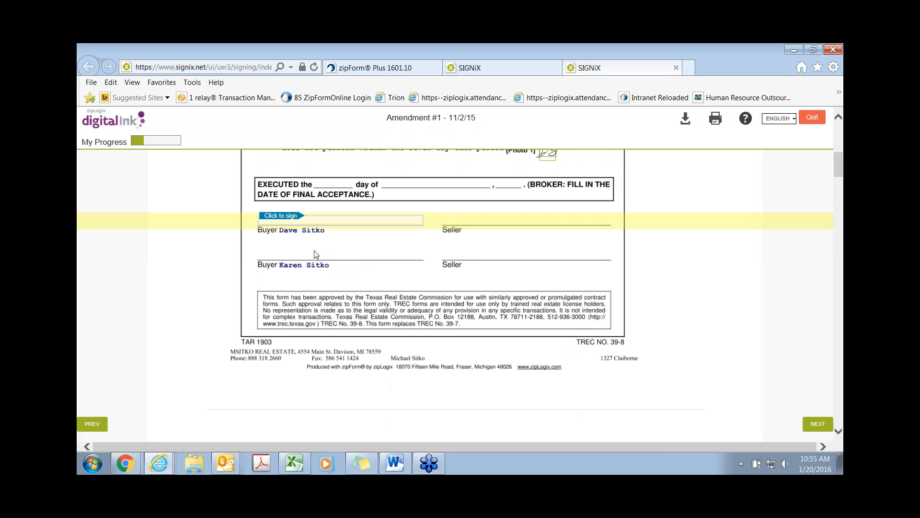
{"action": "left_click", "coordinate": [287, 221]}
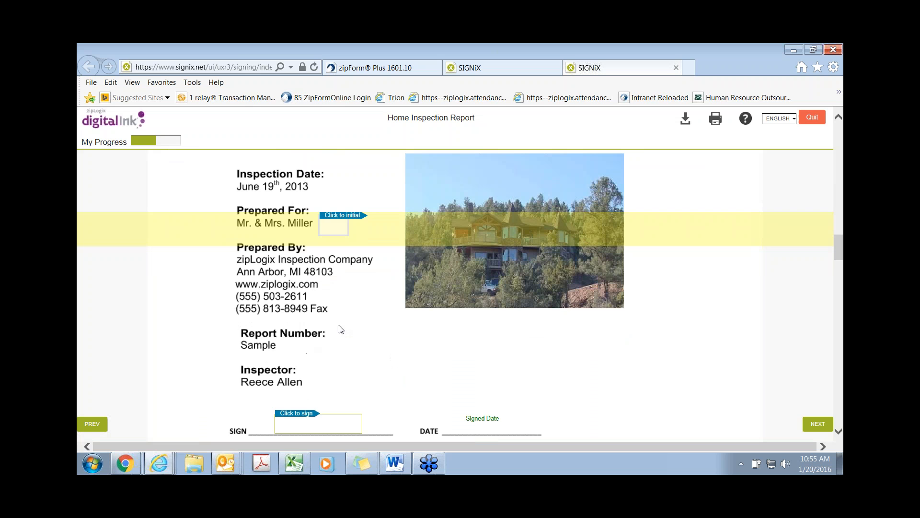
{"action": "left_click", "coordinate": [342, 211]}
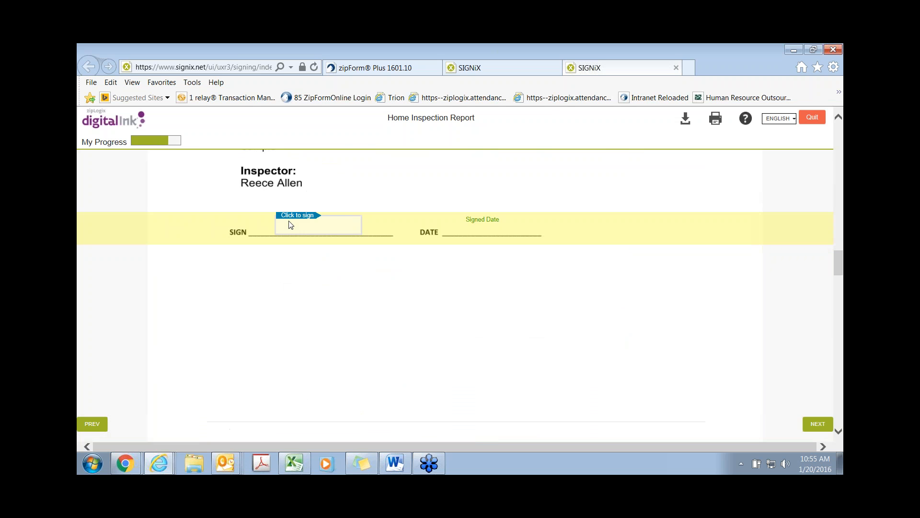
{"action": "left_click", "coordinate": [302, 220]}
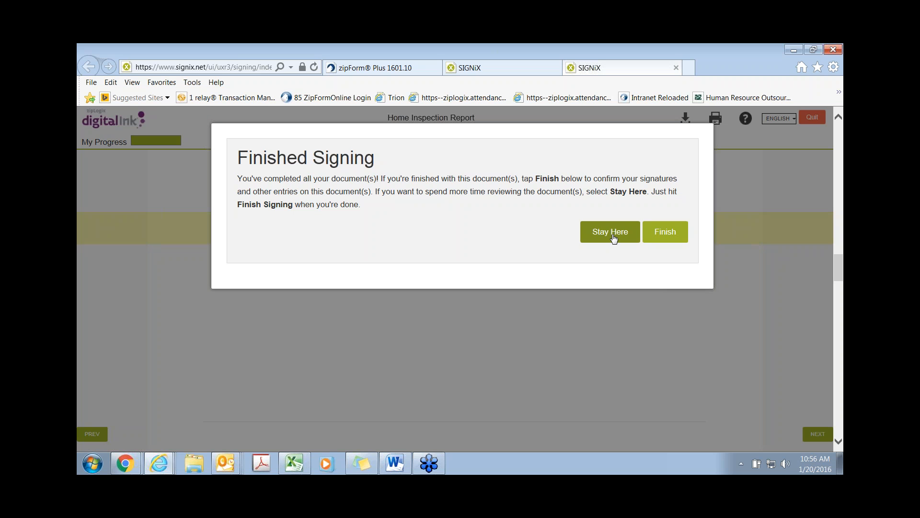
{"action": "left_click", "coordinate": [664, 234]}
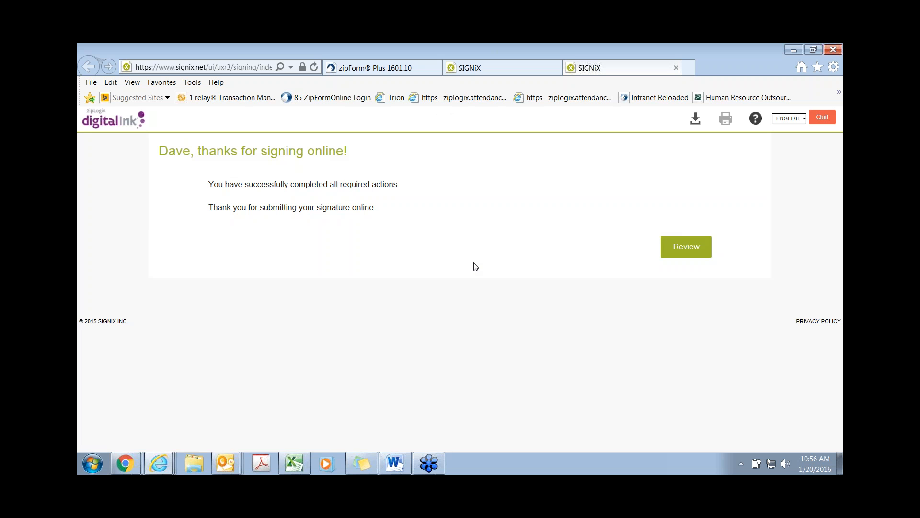
Step: Review the signed Amendment #1 and Home Inspection Report, checking the buyer's initials and signature
{"action": "left_click", "coordinate": [691, 249]}
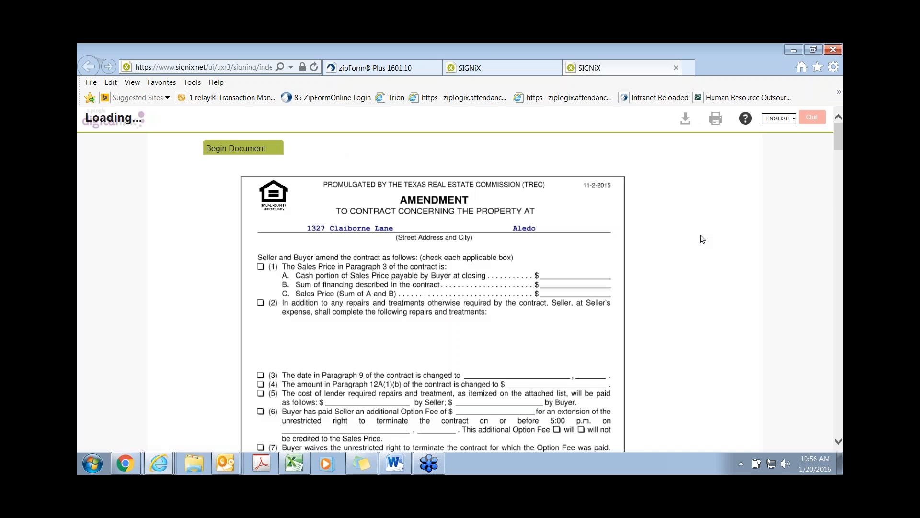
{"action": "scroll", "coordinate": [425, 279], "scroll_direction": "down", "scroll_amount": 3}
{"action": "scroll", "coordinate": [424, 280], "scroll_direction": "down", "scroll_amount": 1}
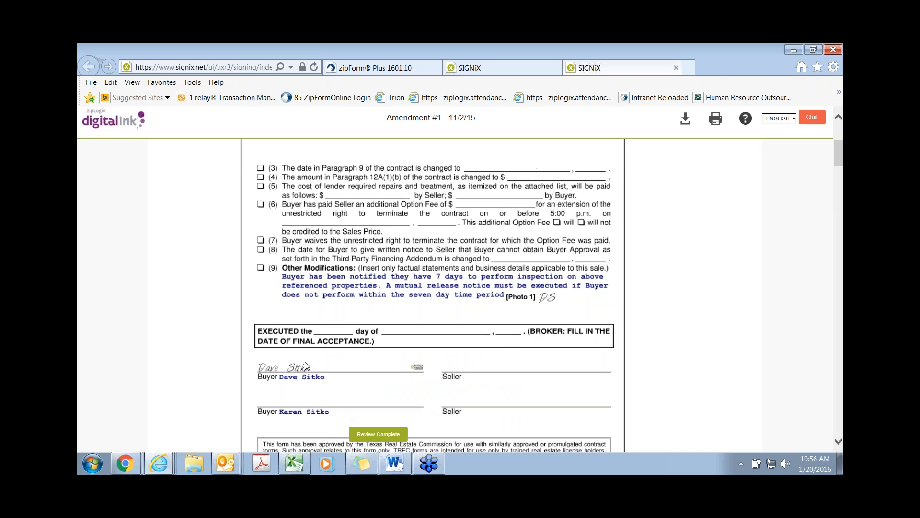
{"action": "scroll", "coordinate": [337, 373], "scroll_direction": "down", "scroll_amount": 2}
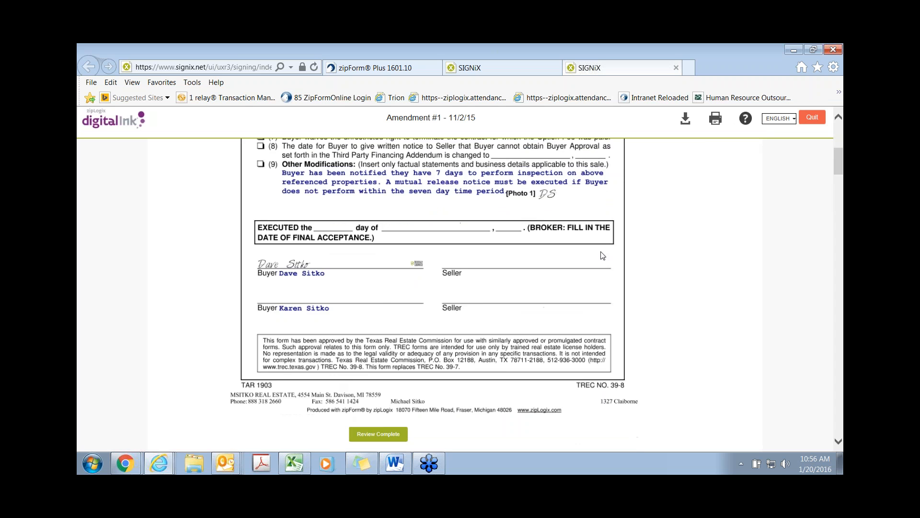
{"action": "scroll", "coordinate": [382, 311], "scroll_direction": "down", "scroll_amount": 10}
{"action": "scroll", "coordinate": [383, 317], "scroll_direction": "down", "scroll_amount": 8}
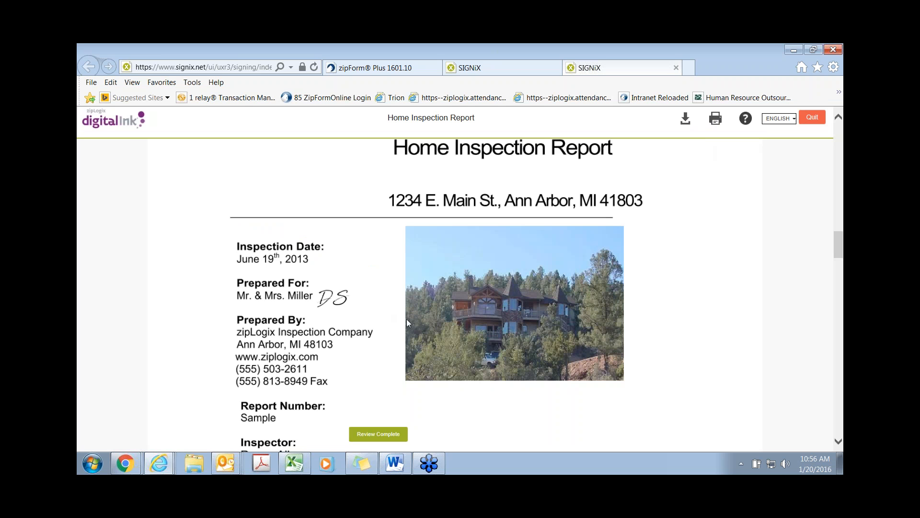
{"action": "left_click", "coordinate": [128, 461]}
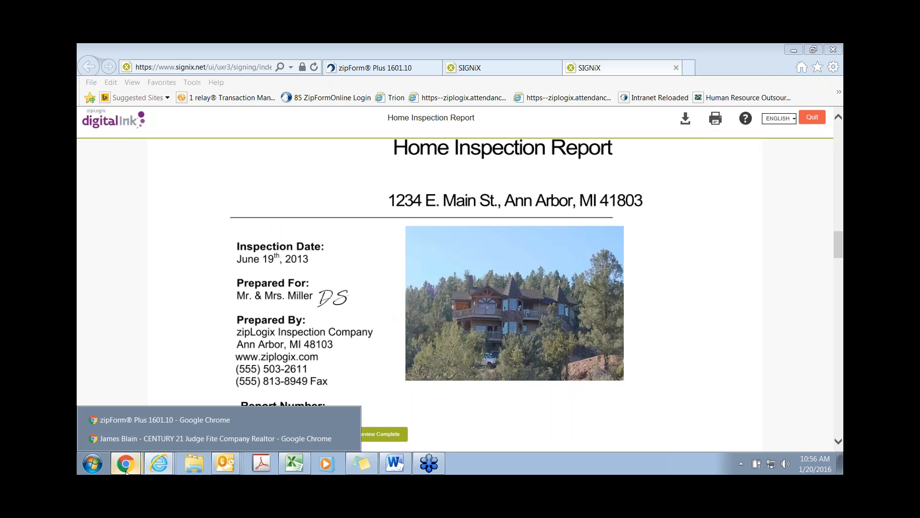
{"action": "left_click", "coordinate": [134, 421]}
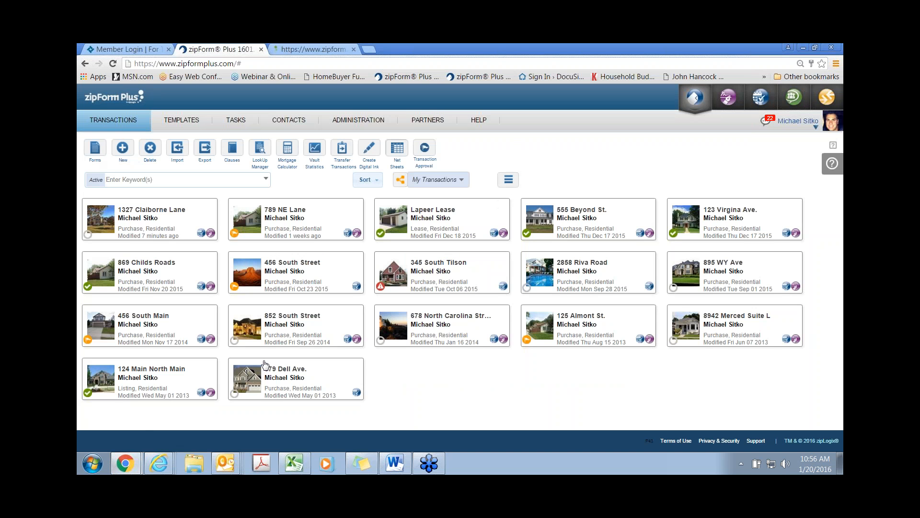
{"action": "left_click", "coordinate": [165, 212]}
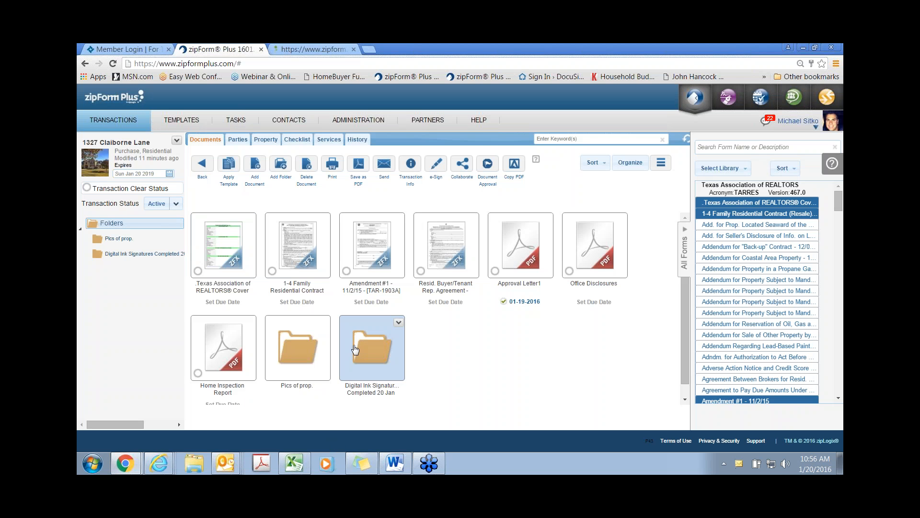
{"action": "double_click", "coordinate": [739, 463]}
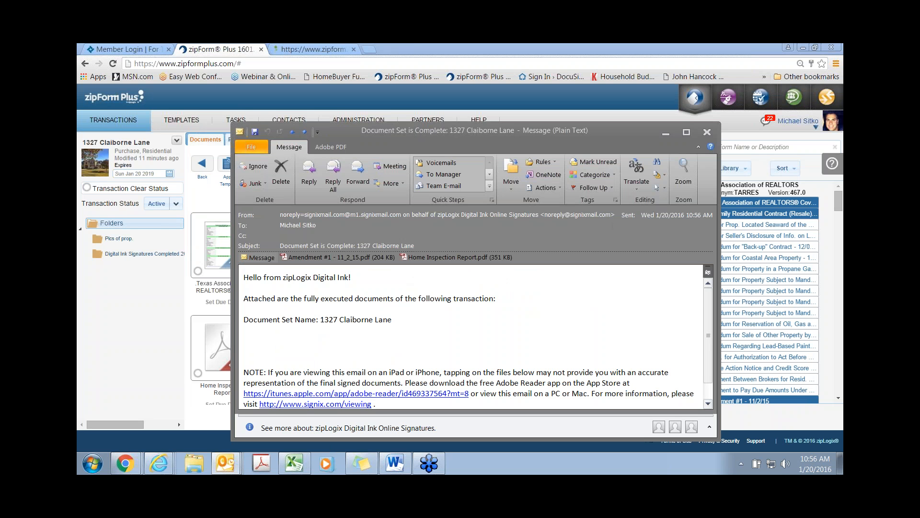
{"action": "left_click", "coordinate": [713, 134]}
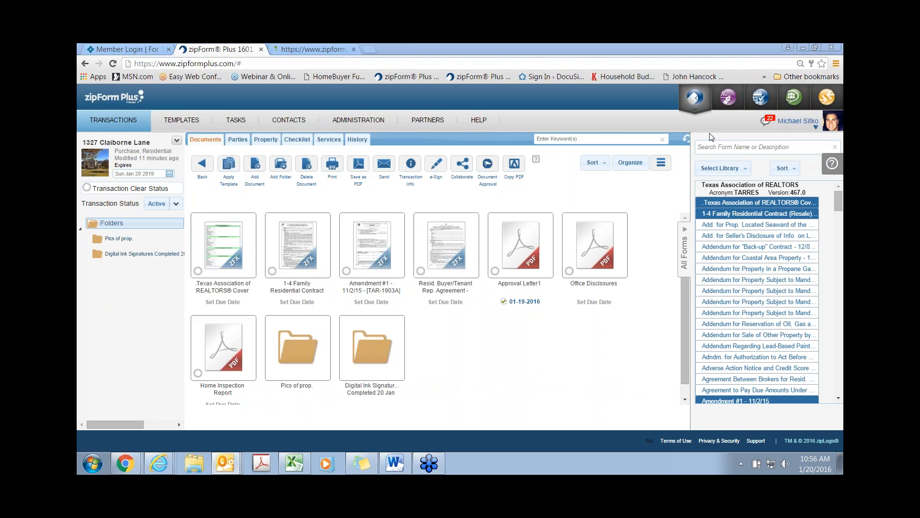
{"action": "double_click", "coordinate": [379, 359]}
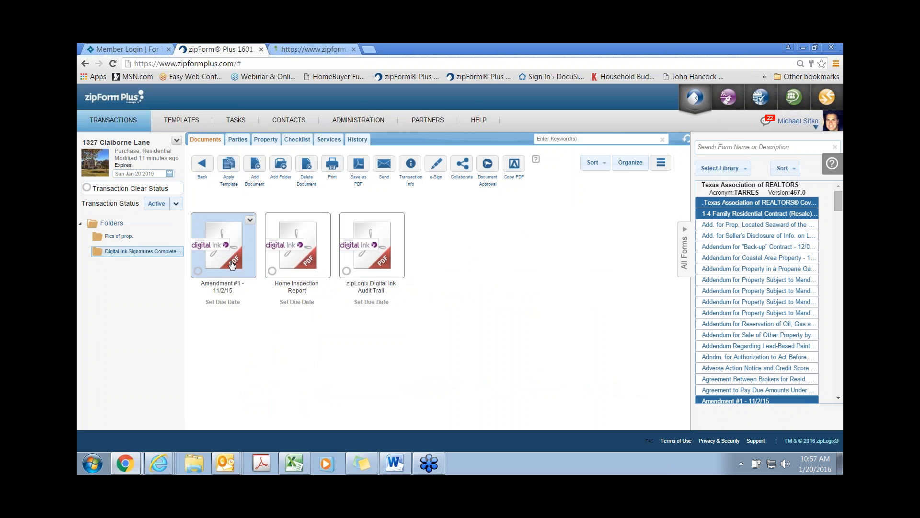
Step: Preview the signed Amendment #1 PDF and close it without sharing
{"action": "double_click", "coordinate": [223, 247]}
{"action": "scroll", "coordinate": [452, 288], "scroll_direction": "down", "scroll_amount": 5}
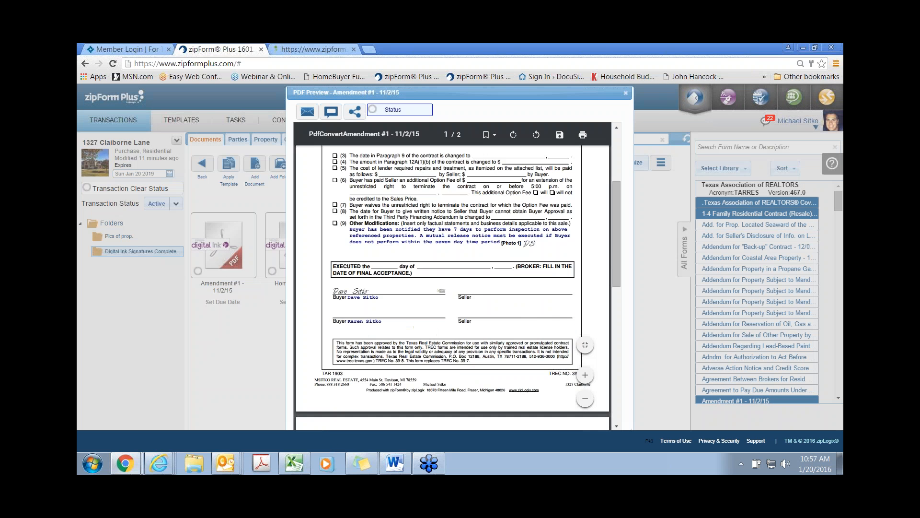
{"action": "scroll", "coordinate": [451, 287], "scroll_direction": "up", "scroll_amount": 3}
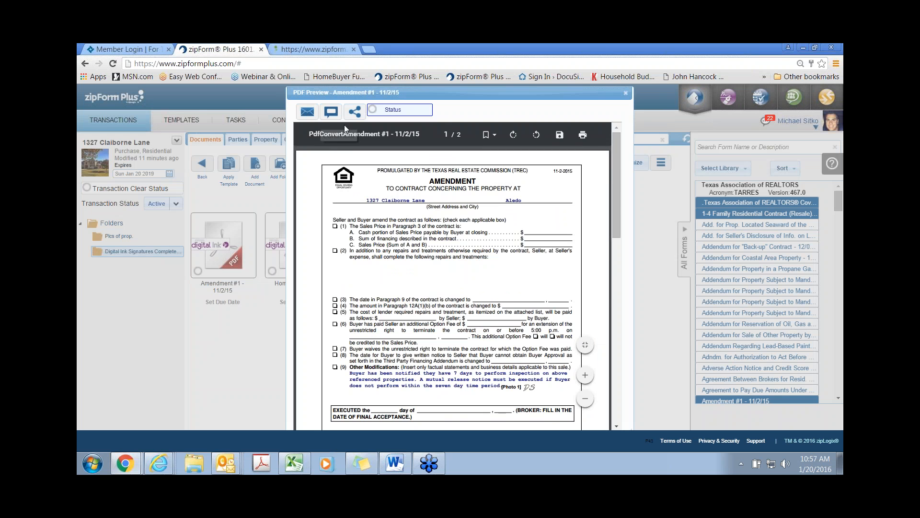
{"action": "left_click", "coordinate": [354, 114]}
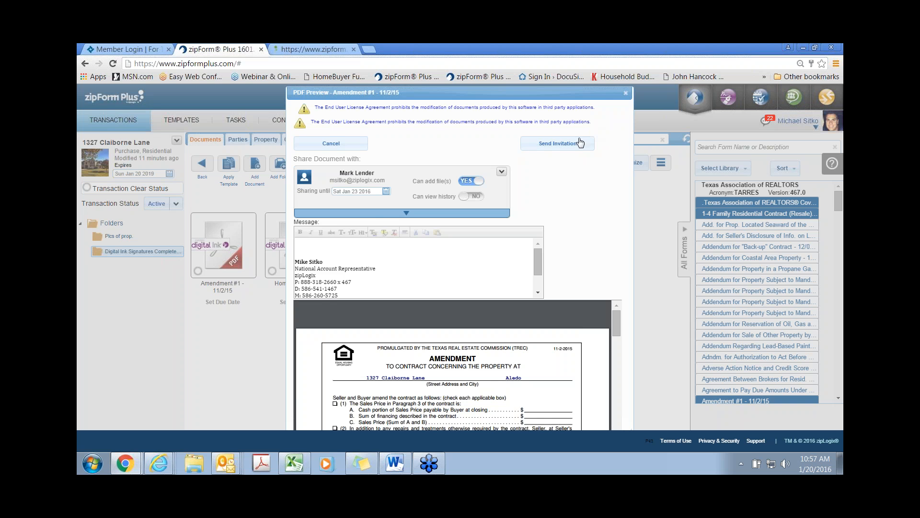
{"action": "left_click", "coordinate": [625, 93]}
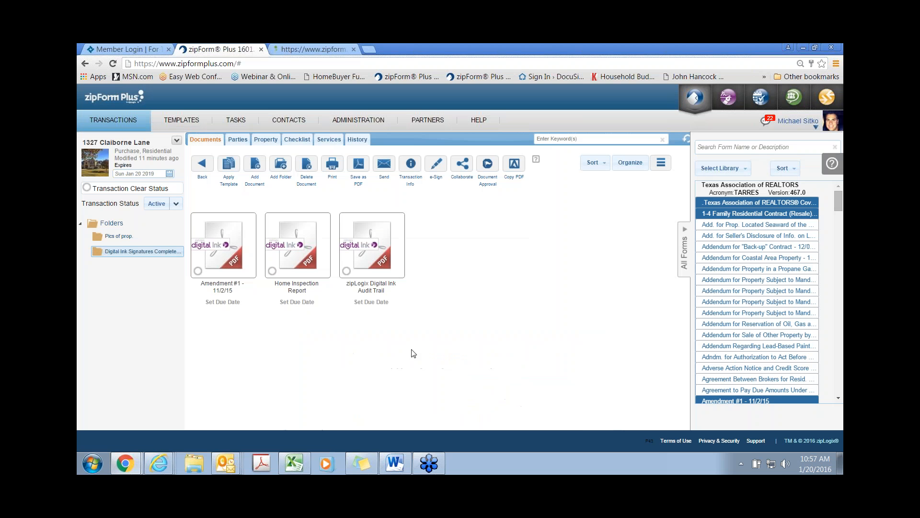
Step: Preview the Digital Ink audit trail, then go back to the transaction's document list
{"action": "left_click", "coordinate": [382, 261]}
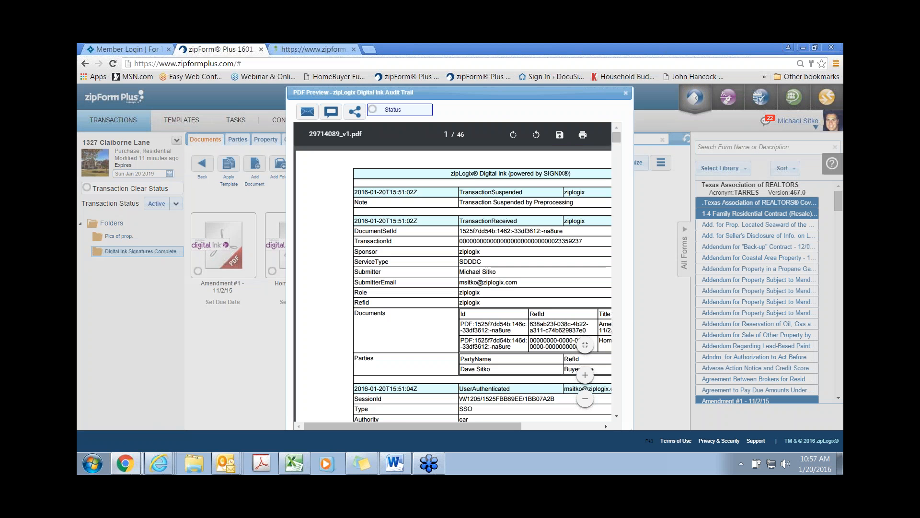
{"action": "left_click_drag", "start_coordinate": [441, 424], "coordinate": [478, 428]}
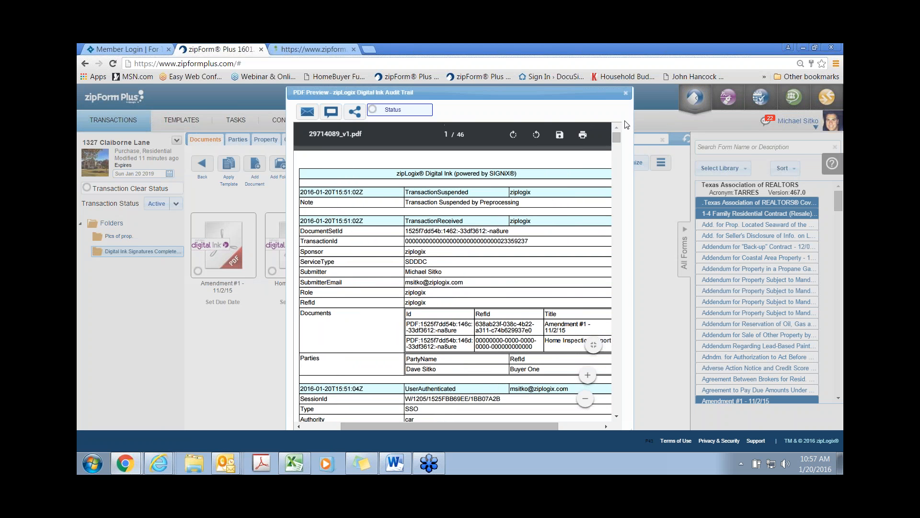
{"action": "left_click", "coordinate": [625, 94]}
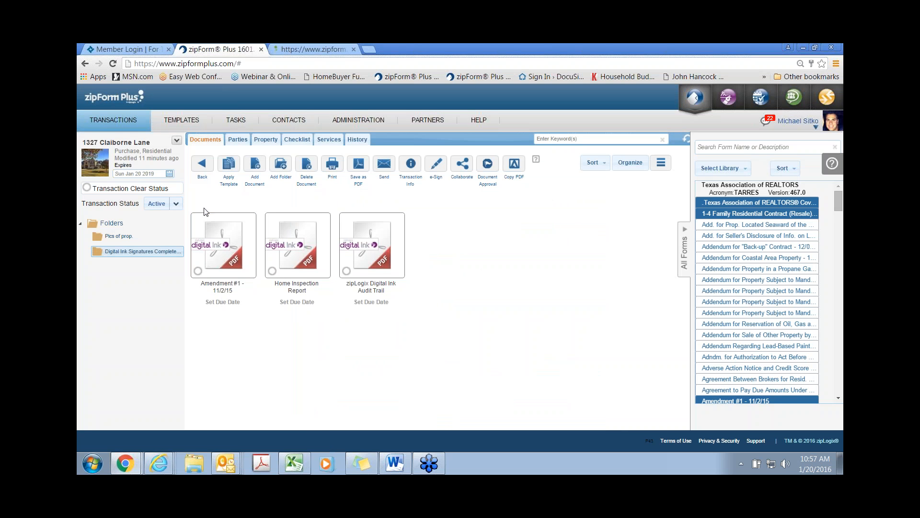
{"action": "left_click", "coordinate": [201, 164]}
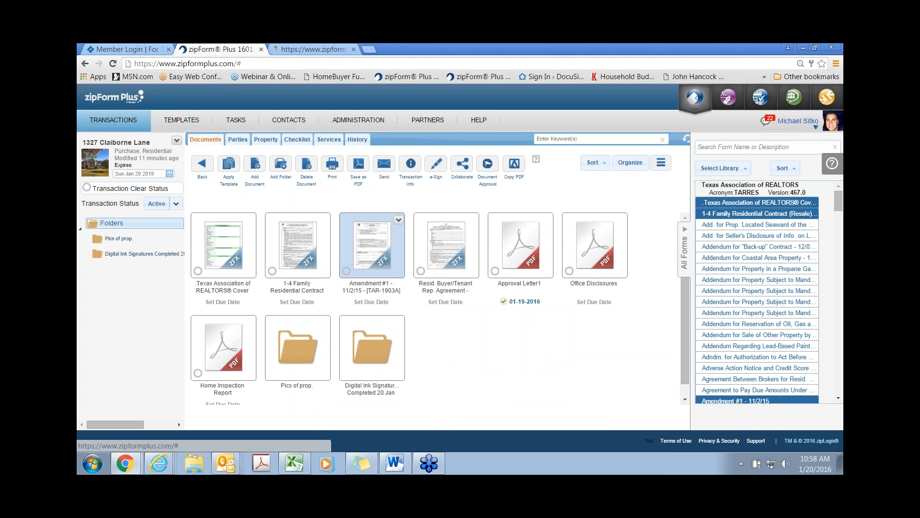
Step: Attach the existing Amendment #1 - 11/2/15 to the Signed Add. task and mark it Done
{"action": "left_click", "coordinate": [298, 141]}
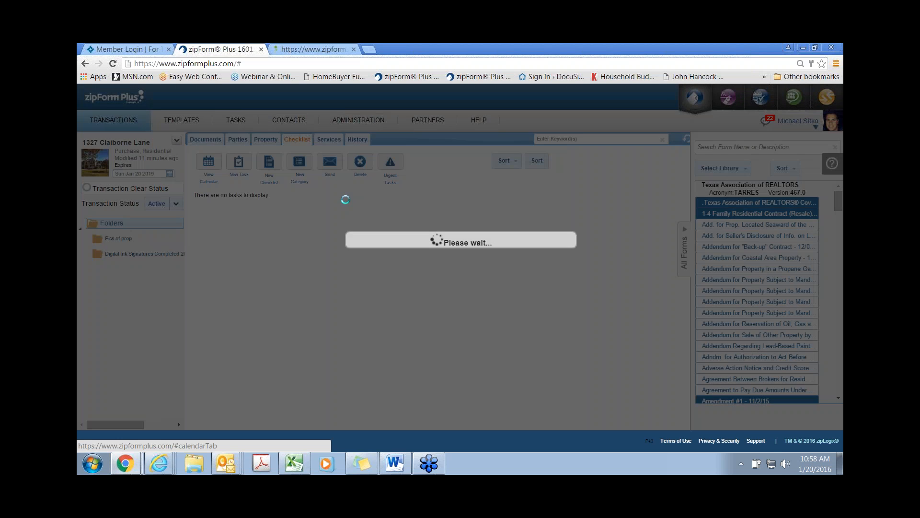
{"action": "scroll", "coordinate": [307, 304], "scroll_direction": "down", "scroll_amount": 3}
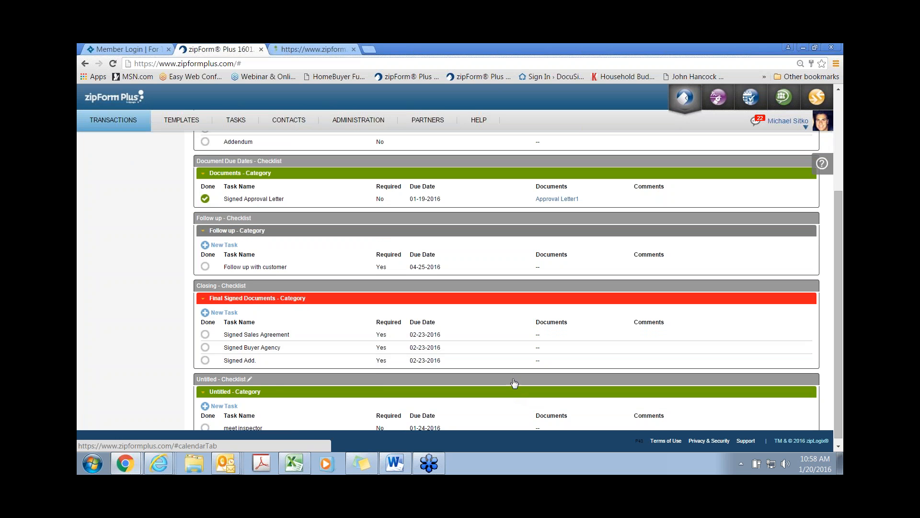
{"action": "left_click", "coordinate": [523, 360]}
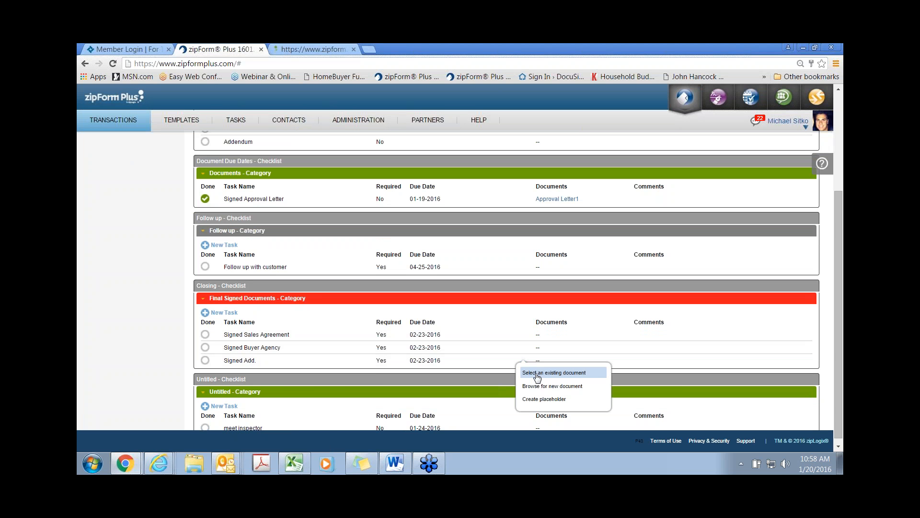
{"action": "left_click", "coordinate": [537, 378]}
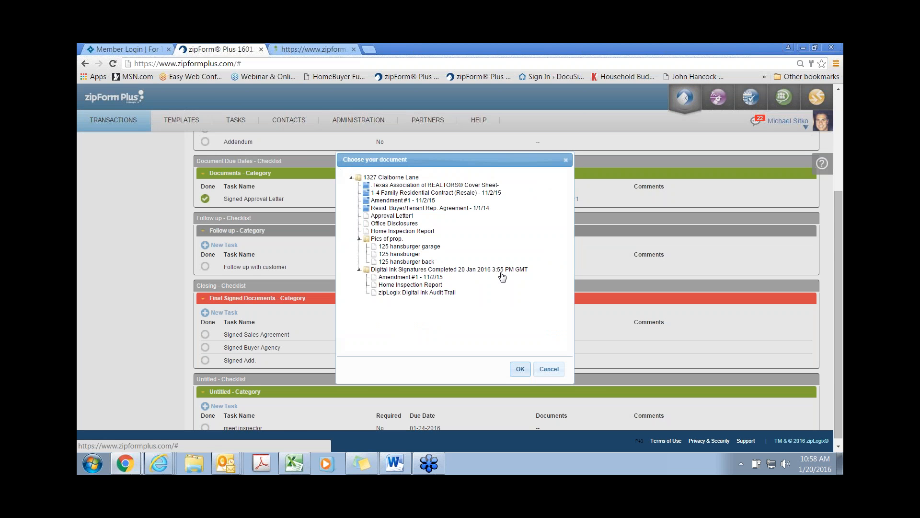
{"action": "left_click", "coordinate": [398, 277]}
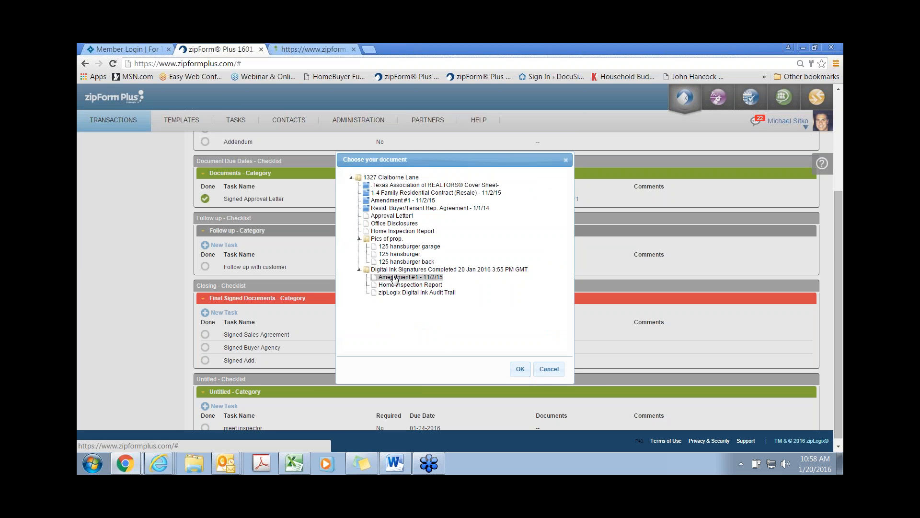
{"action": "left_click", "coordinate": [519, 371]}
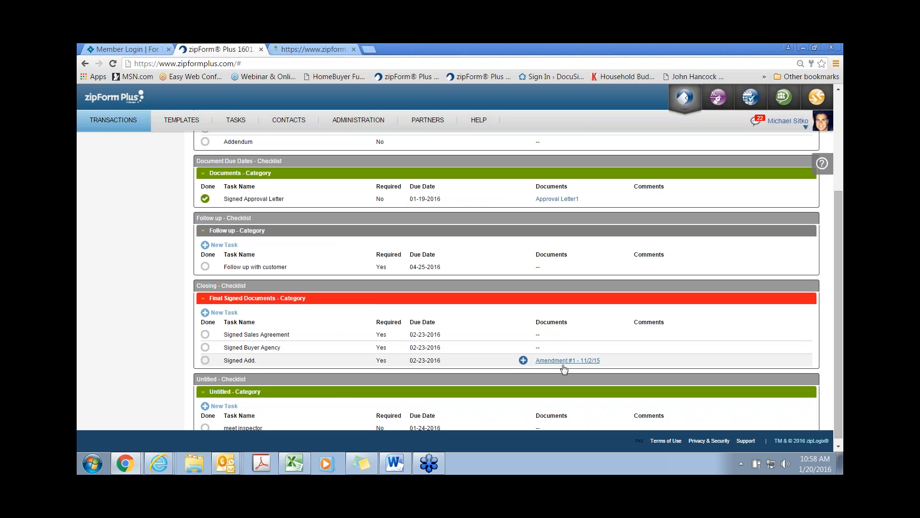
{"action": "left_click", "coordinate": [205, 360]}
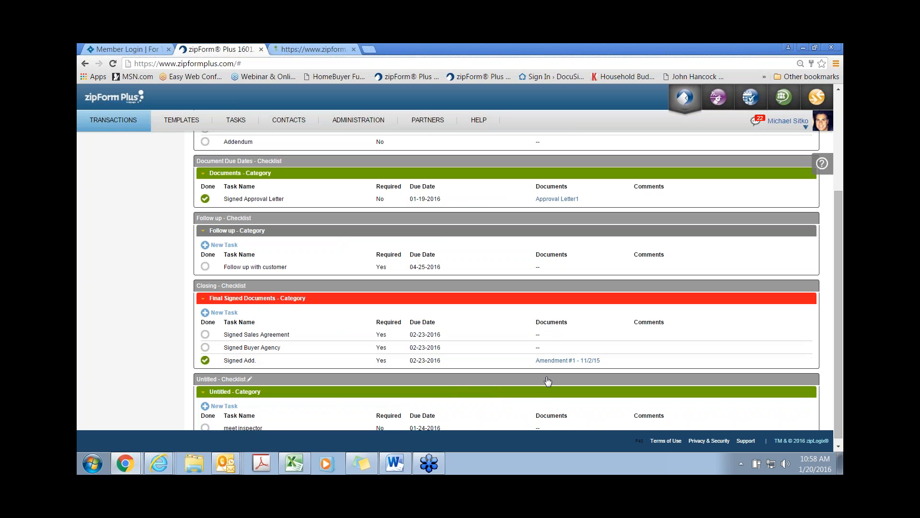
Step: Preview the attached Amendment #1 PDF and close it
{"action": "left_click", "coordinate": [555, 362]}
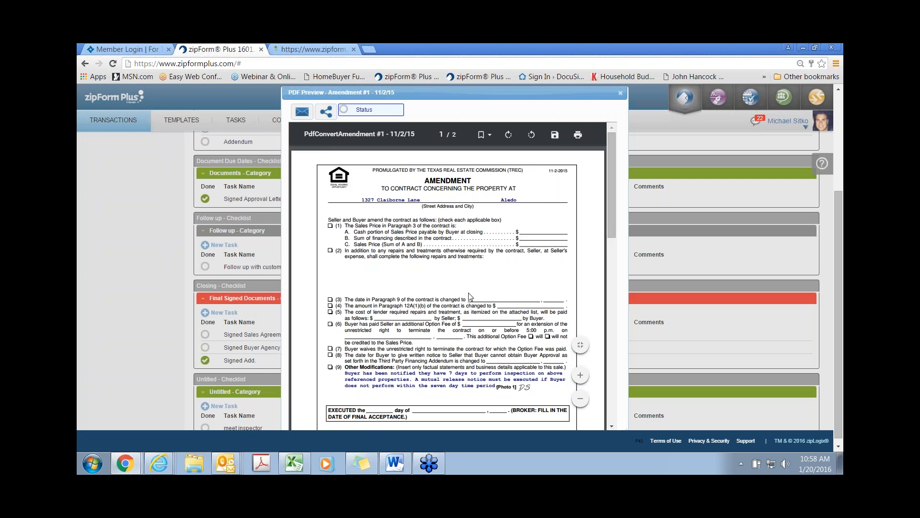
{"action": "scroll", "coordinate": [470, 297], "scroll_direction": "down", "scroll_amount": 5}
{"action": "scroll", "coordinate": [470, 296], "scroll_direction": "down", "scroll_amount": 3}
{"action": "scroll", "coordinate": [467, 298], "scroll_direction": "down", "scroll_amount": 4}
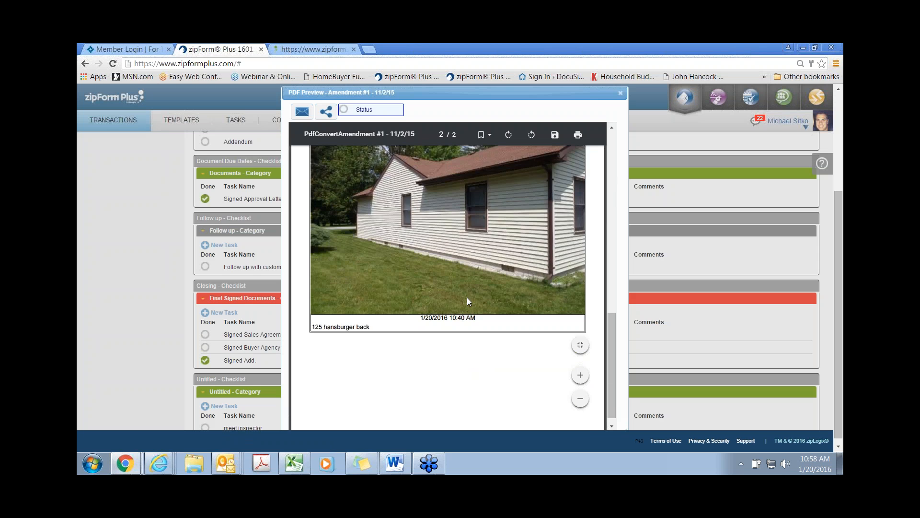
{"action": "scroll", "coordinate": [468, 299], "scroll_direction": "up", "scroll_amount": 3}
{"action": "scroll", "coordinate": [468, 301], "scroll_direction": "up", "scroll_amount": 5}
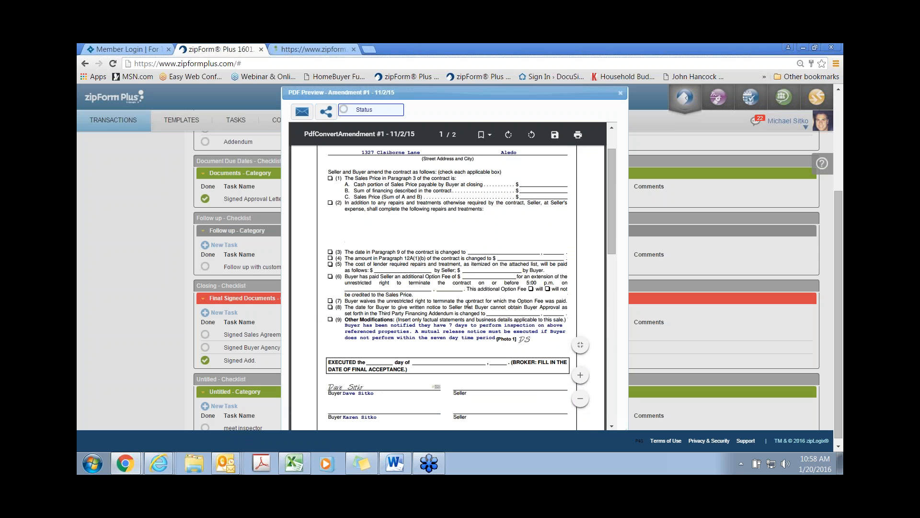
{"action": "left_click", "coordinate": [621, 93]}
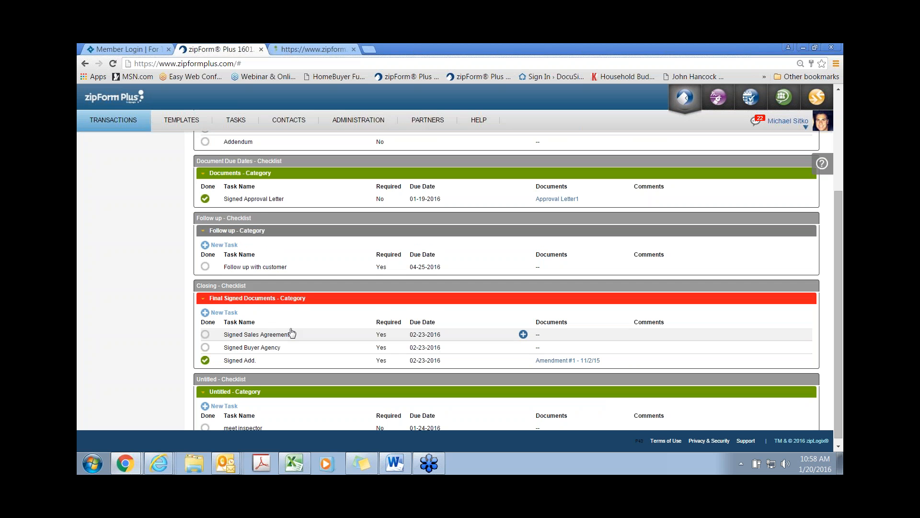
{"action": "scroll", "coordinate": [292, 332], "scroll_direction": "up", "scroll_amount": 3}
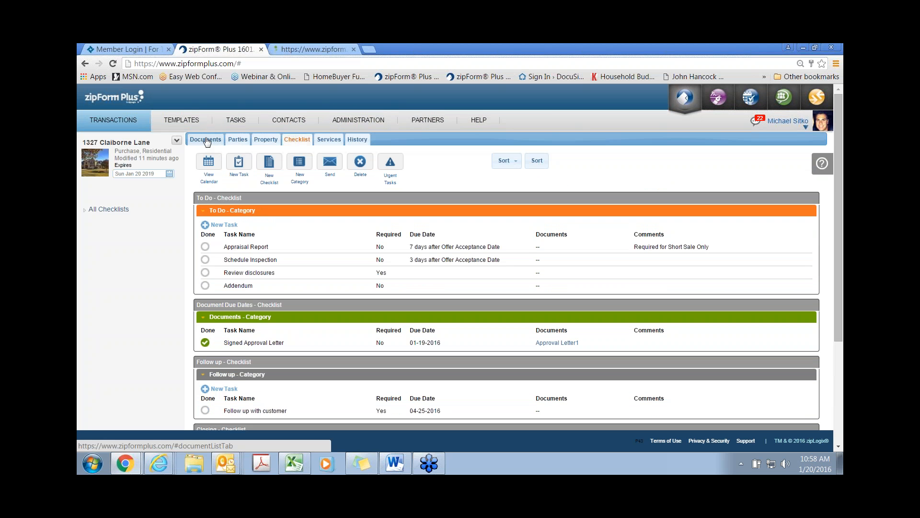
Step: Look through the Documents tab, then view the checklist tasks on the calendar
{"action": "left_click", "coordinate": [206, 140]}
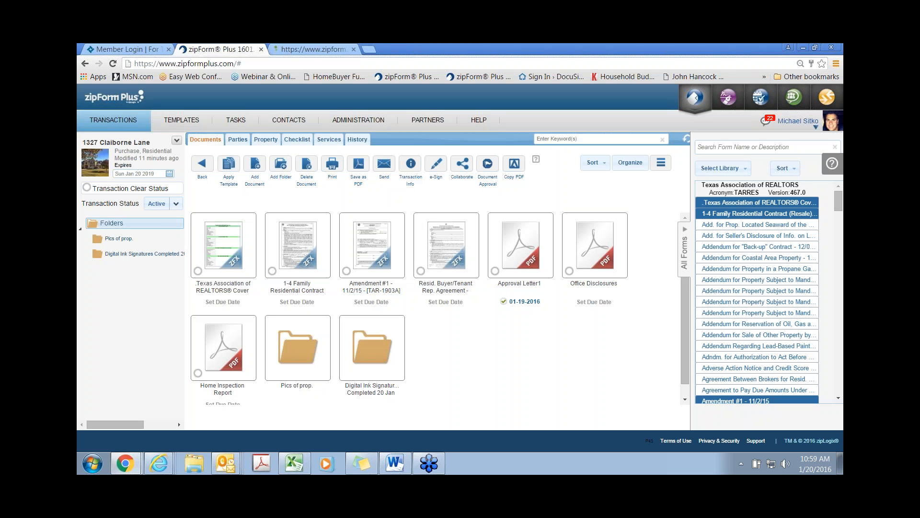
{"action": "left_click", "coordinate": [298, 140]}
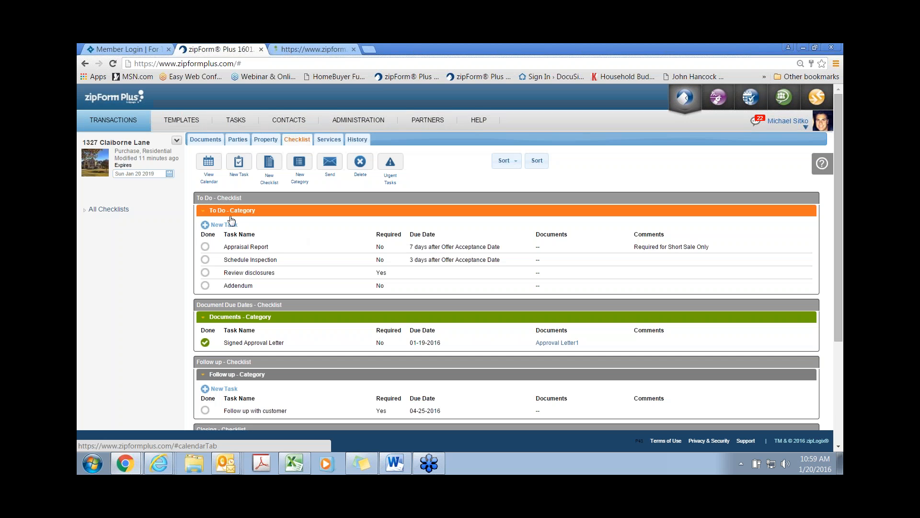
{"action": "left_click", "coordinate": [208, 163]}
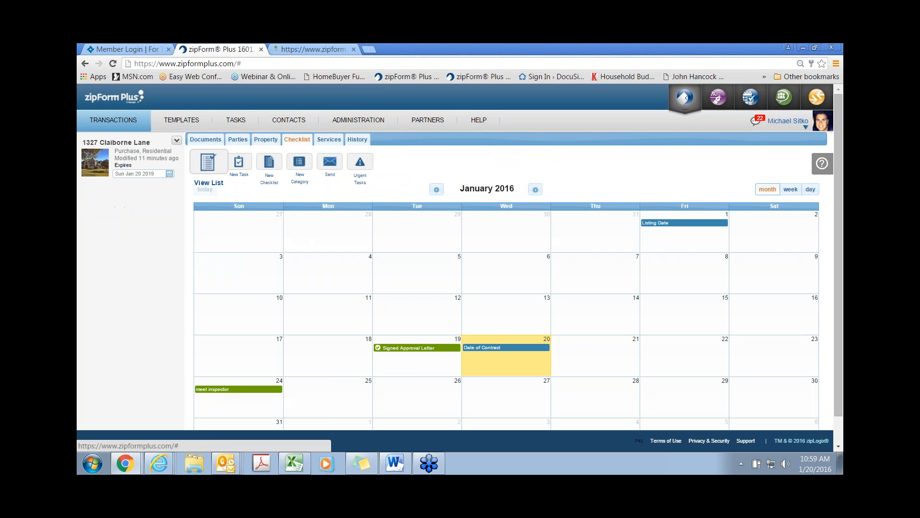
{"action": "left_click", "coordinate": [355, 315]}
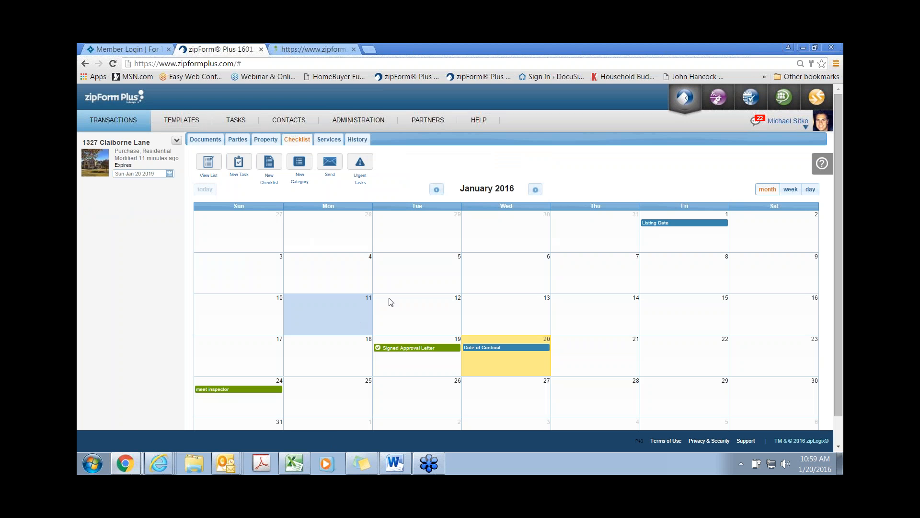
Step: Scroll through the History audit trail showing the completed Signed Add. task
{"action": "left_click", "coordinate": [360, 140]}
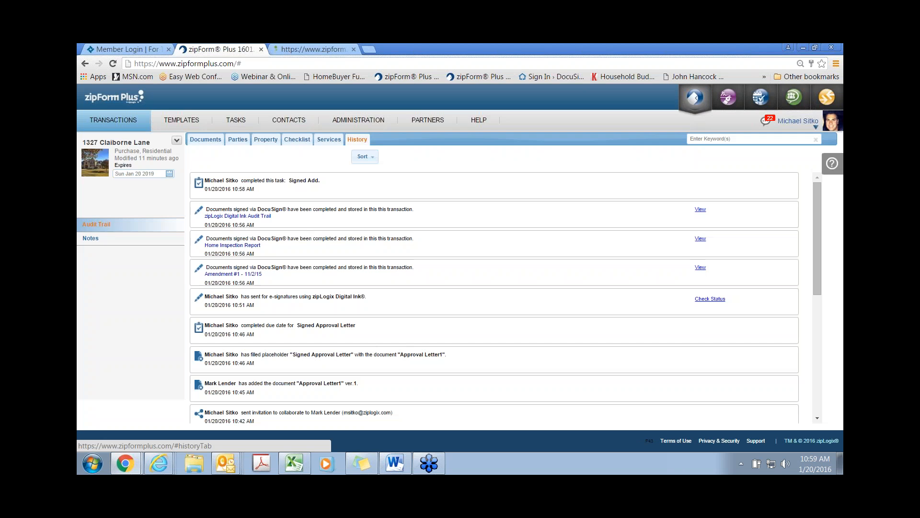
{"action": "scroll", "coordinate": [352, 304], "scroll_direction": "down", "scroll_amount": 5}
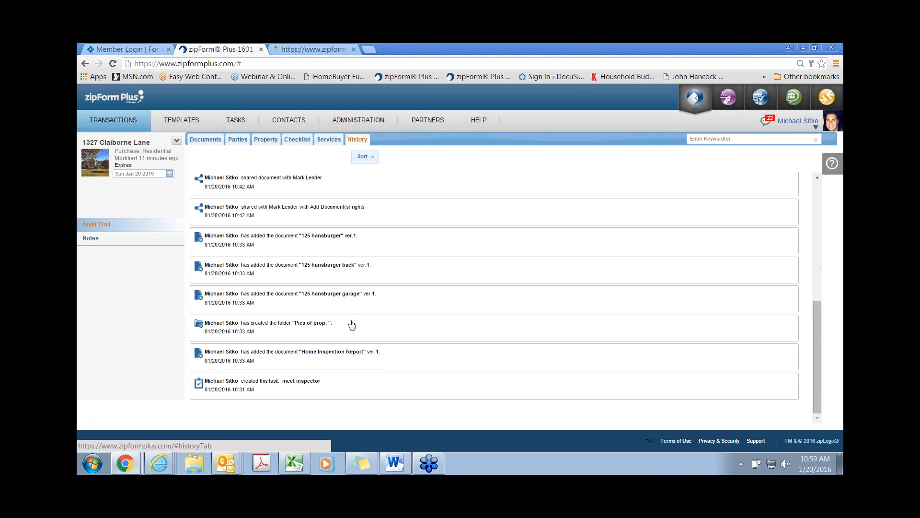
{"action": "scroll", "coordinate": [352, 325], "scroll_direction": "up", "scroll_amount": 5}
{"action": "scroll", "coordinate": [344, 331], "scroll_direction": "up", "scroll_amount": 2}
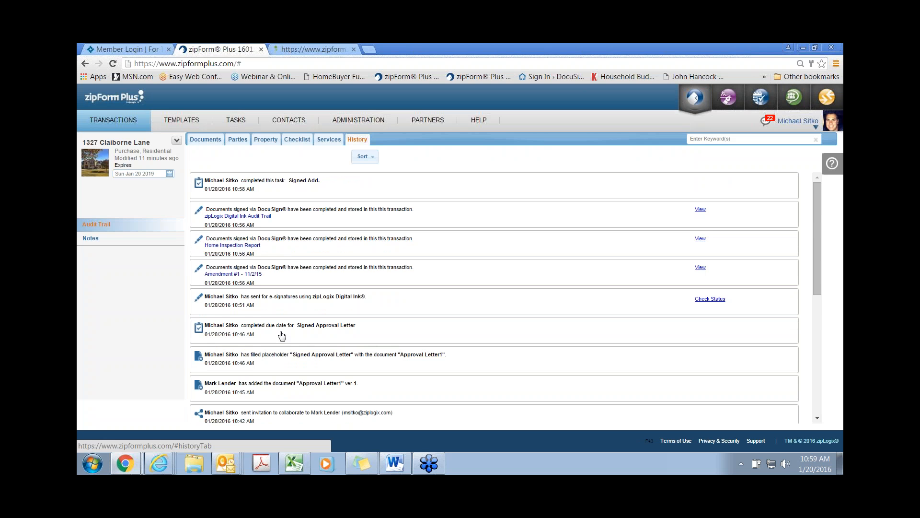
{"action": "scroll", "coordinate": [282, 336], "scroll_direction": "down", "scroll_amount": 1}
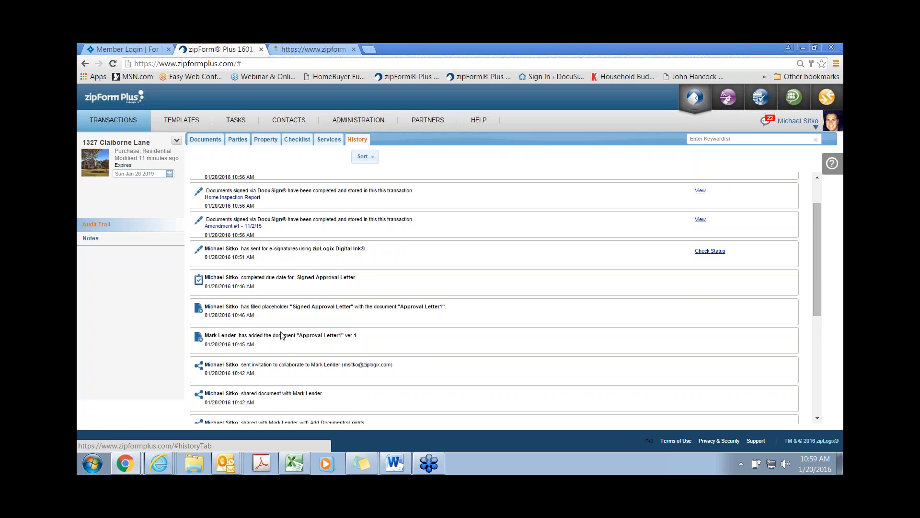
{"action": "scroll", "coordinate": [281, 336], "scroll_direction": "up", "scroll_amount": 1}
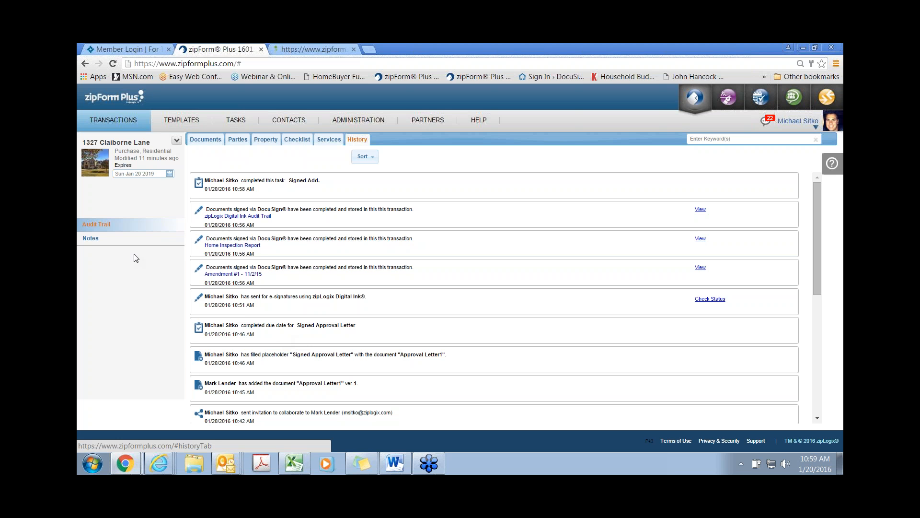
Step: Start a new note in the transaction's Notes, then go back to the January 2016 checklist calendar
{"action": "left_click", "coordinate": [91, 238]}
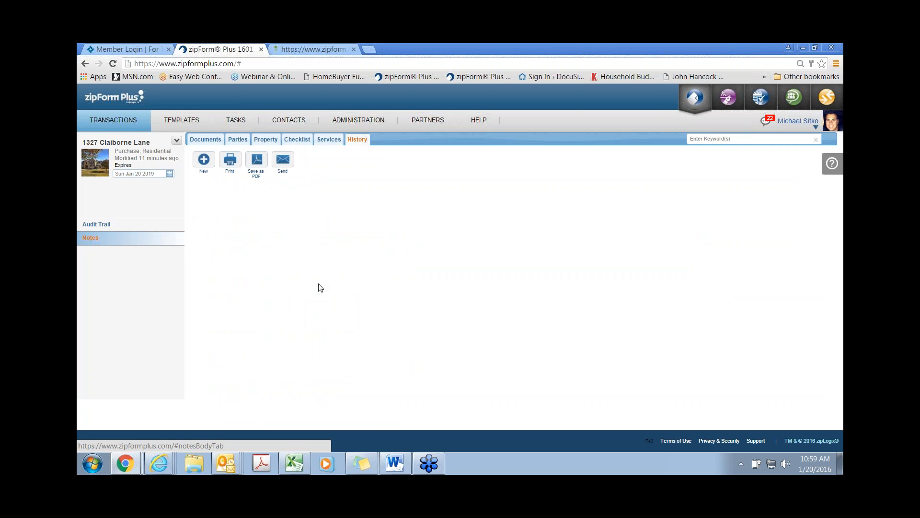
{"action": "left_click", "coordinate": [204, 162]}
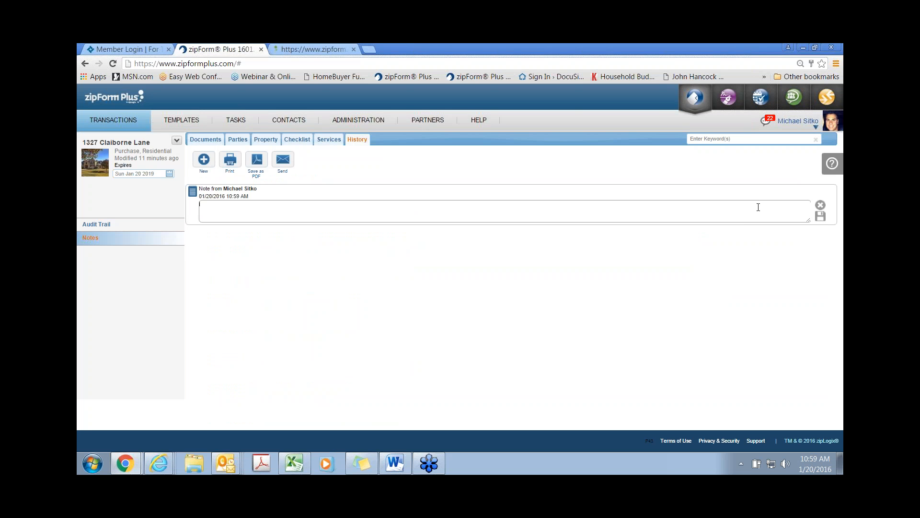
{"action": "left_click", "coordinate": [300, 140]}
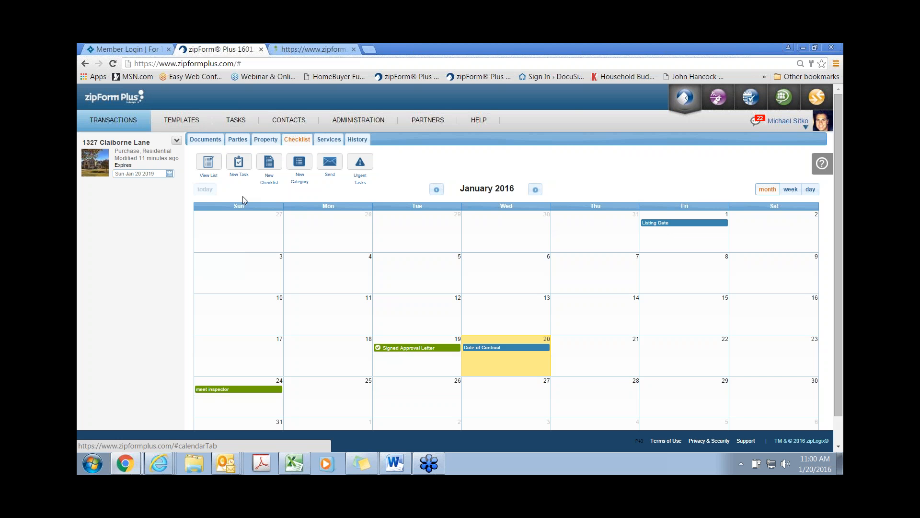
Step: Go from the transaction's documents to the Tasks calendar showing the week of Jan 17–23, 2016
{"action": "left_click", "coordinate": [208, 142]}
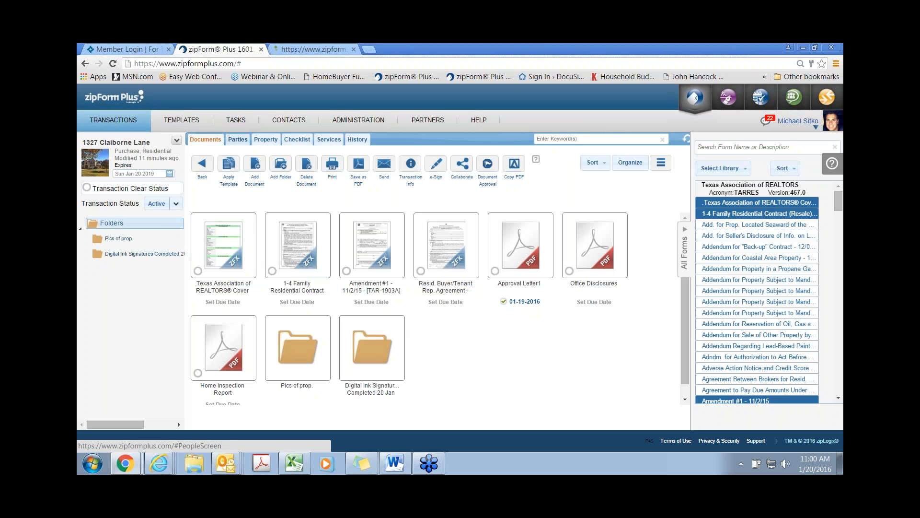
{"action": "left_click", "coordinate": [241, 124]}
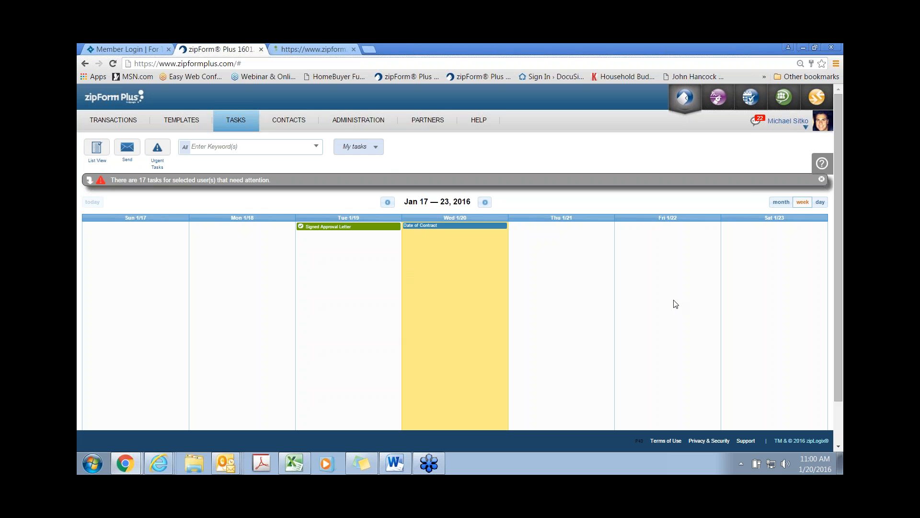
Step: Show the tasks as a February 2016 month calendar and view the Feb 25 Closing Date details
{"action": "left_click", "coordinate": [781, 203]}
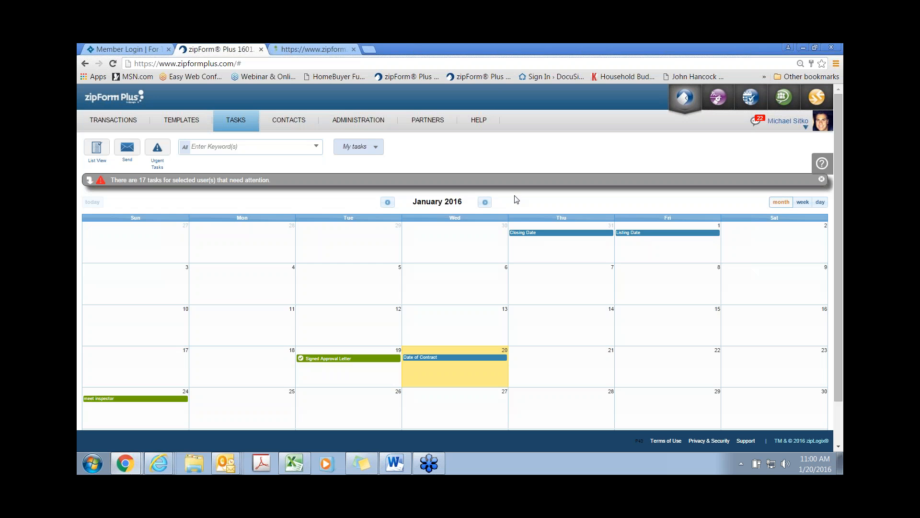
{"action": "left_click", "coordinate": [485, 202]}
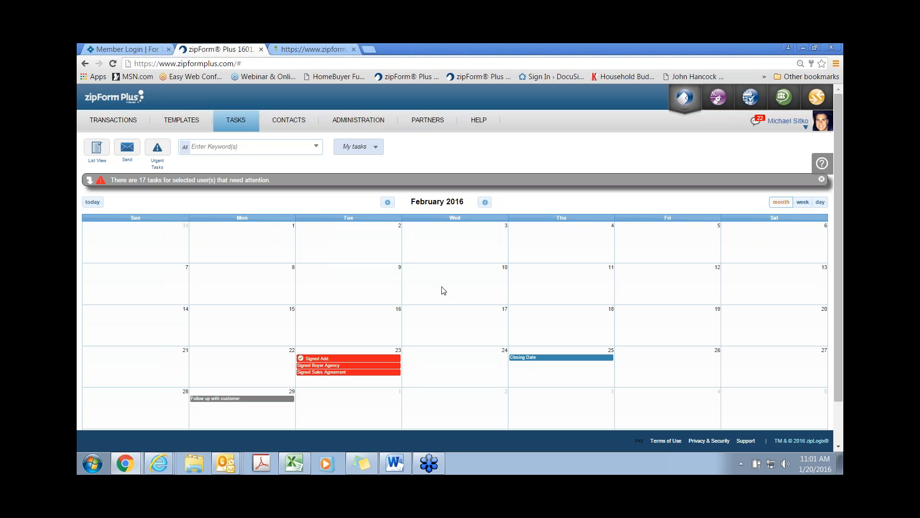
{"action": "left_click", "coordinate": [537, 359]}
Step: Expand the list of 17 tasks needing attention above the calendar
{"action": "mouse_move", "coordinate": [340, 373]}
{"action": "mouse_move", "coordinate": [235, 402]}
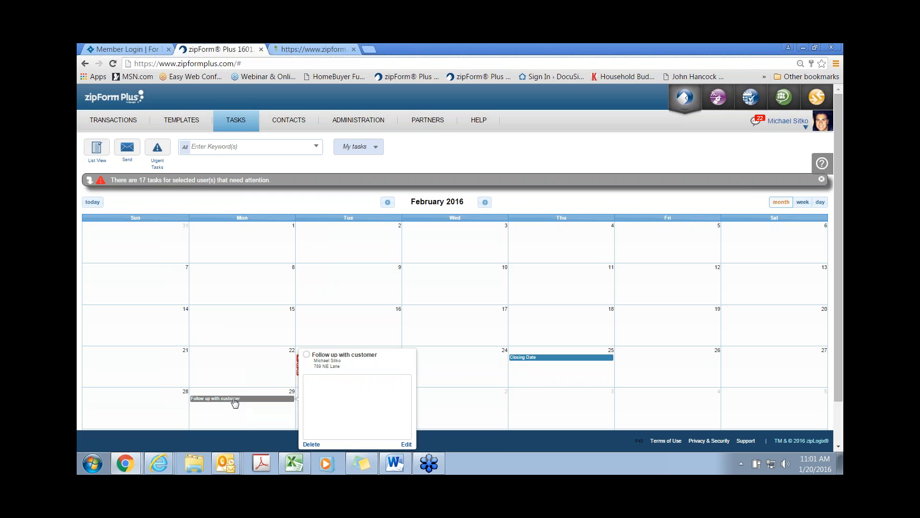
{"action": "left_click", "coordinate": [181, 180]}
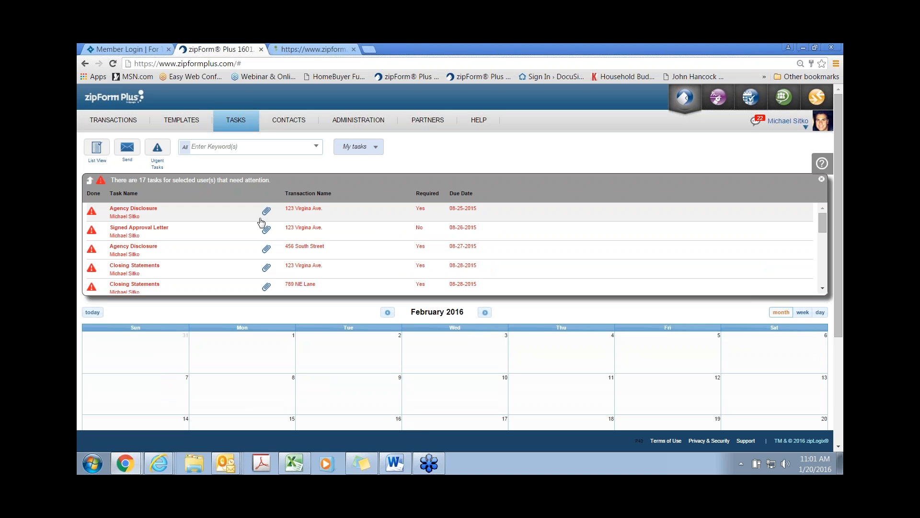
{"action": "scroll", "coordinate": [261, 222], "scroll_direction": "down", "scroll_amount": 6}
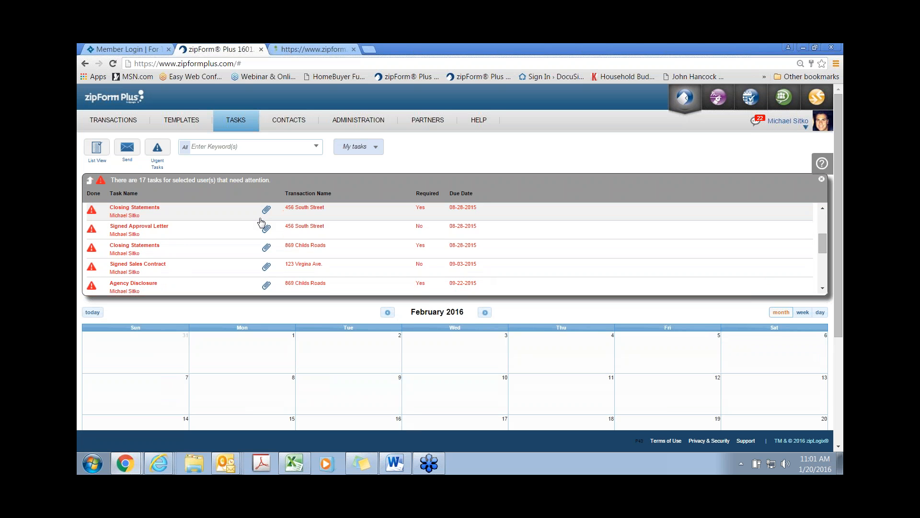
{"action": "scroll", "coordinate": [261, 222], "scroll_direction": "down", "scroll_amount": 5}
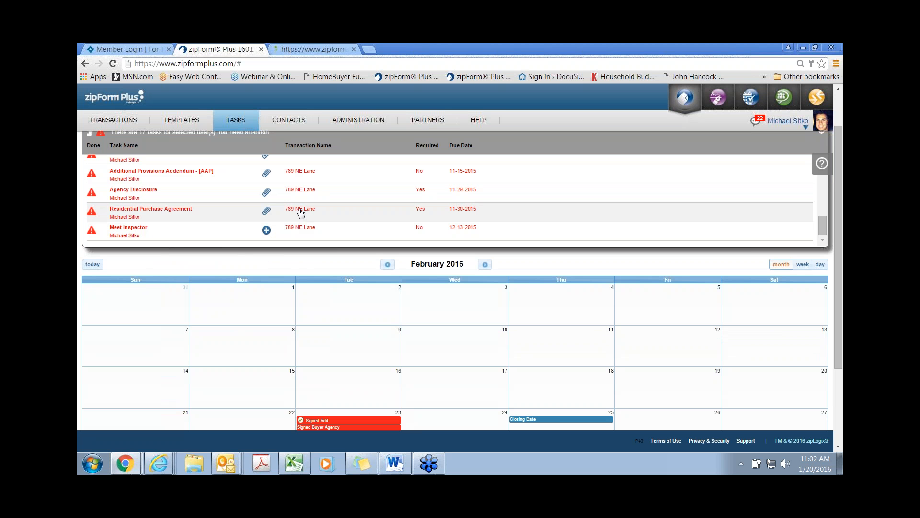
{"action": "left_click", "coordinate": [301, 209]}
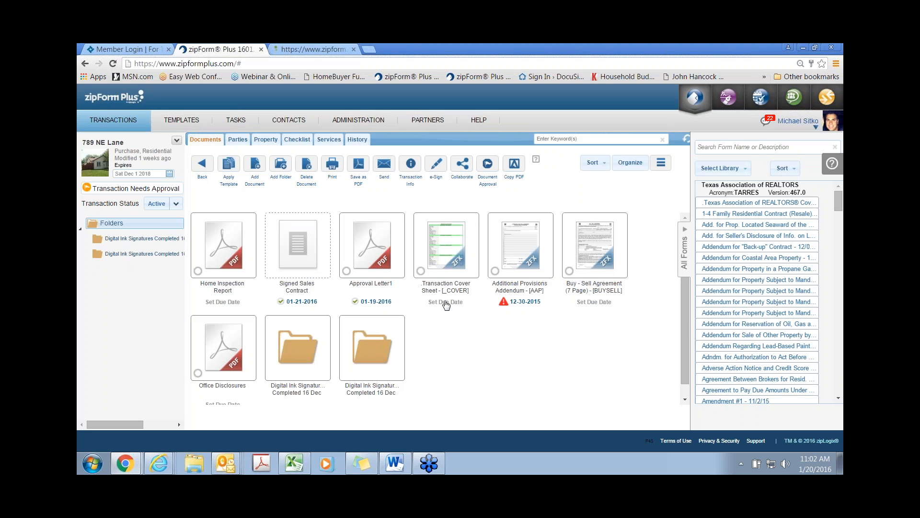
{"action": "left_click", "coordinate": [236, 120]}
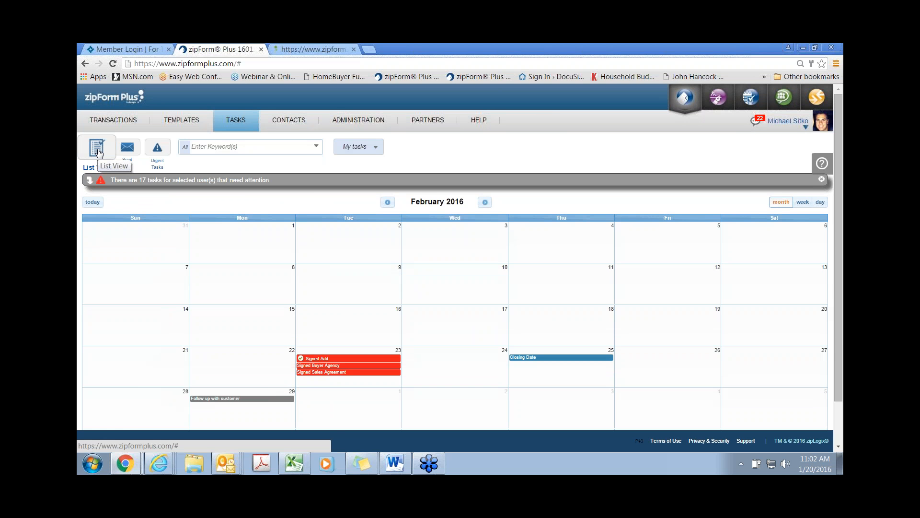
Step: In list view, preview Amendment #1 - 11/2/15 attached to Signed Add., then close the preview
{"action": "left_click", "coordinate": [98, 152]}
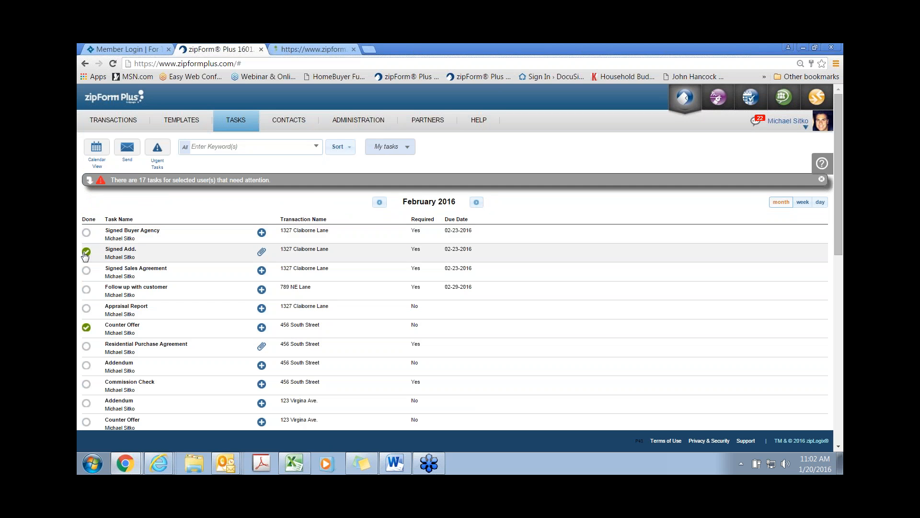
{"action": "left_click", "coordinate": [262, 254]}
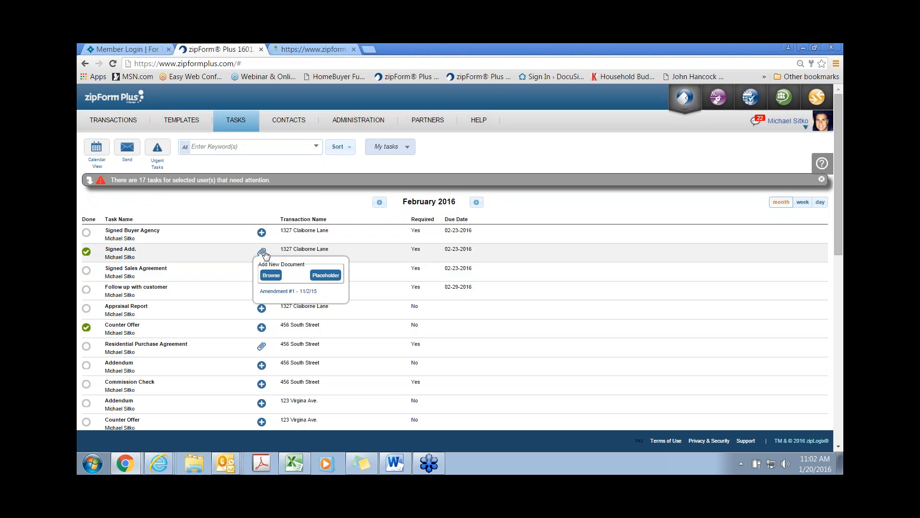
{"action": "left_click", "coordinate": [273, 293]}
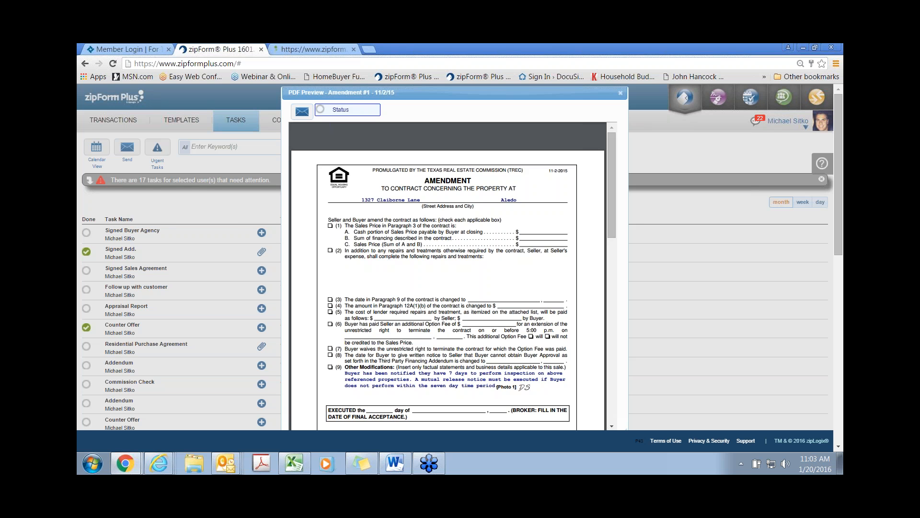
{"action": "left_click", "coordinate": [621, 94]}
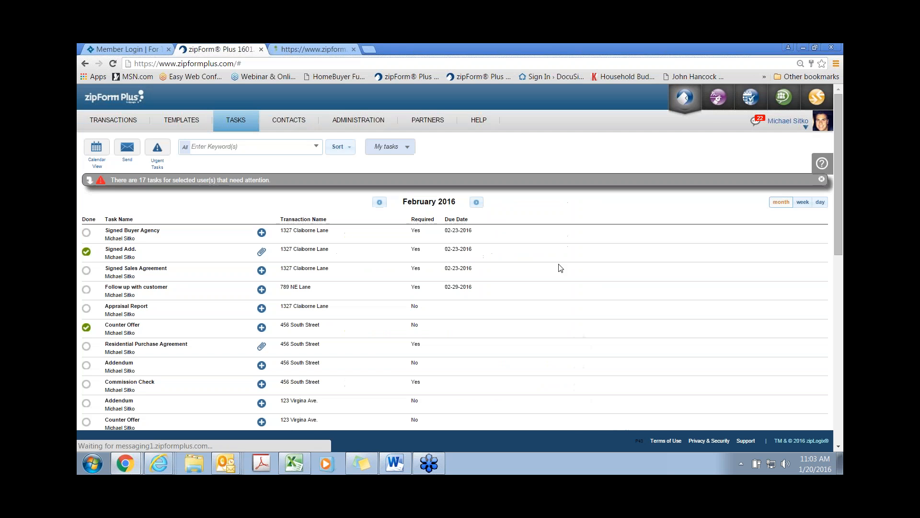
Step: Bring up the Contacts page, then add a new blank browser tab beside zipForm Plus
{"action": "left_click", "coordinate": [285, 127]}
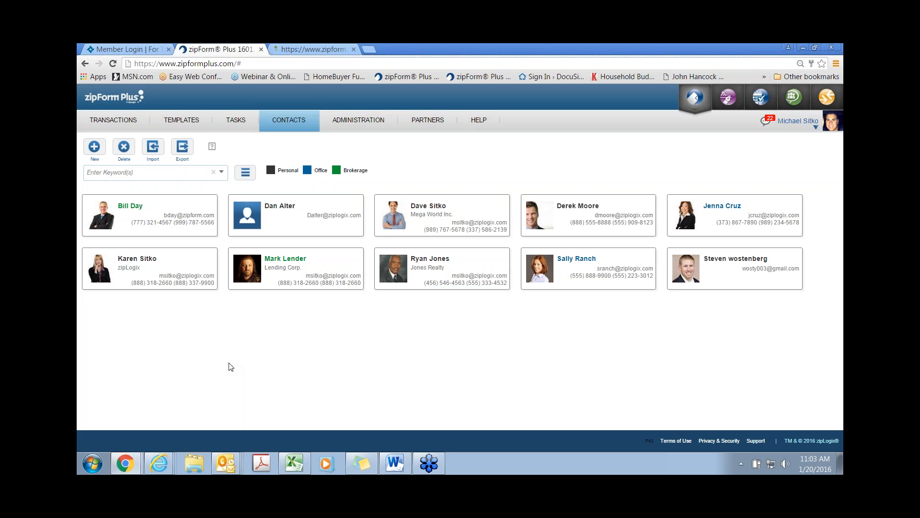
{"action": "left_click", "coordinate": [373, 50]}
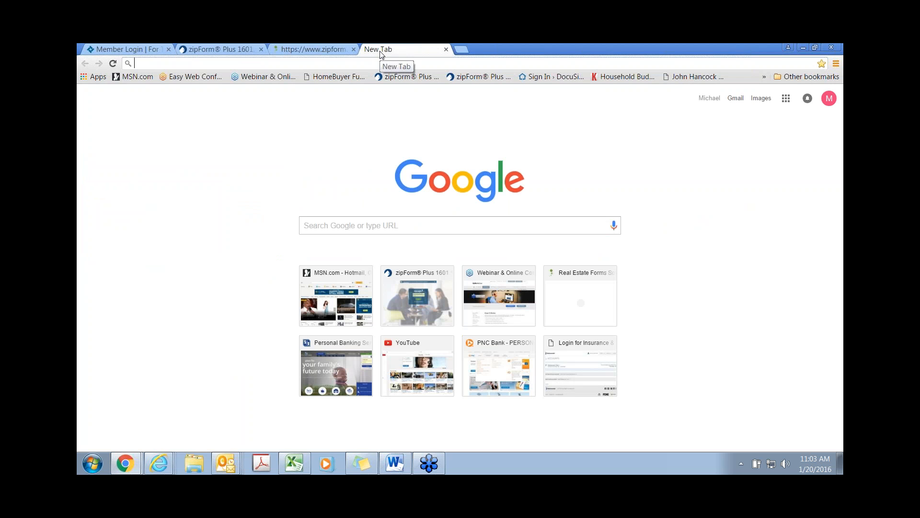
{"action": "type", "text": "www."}
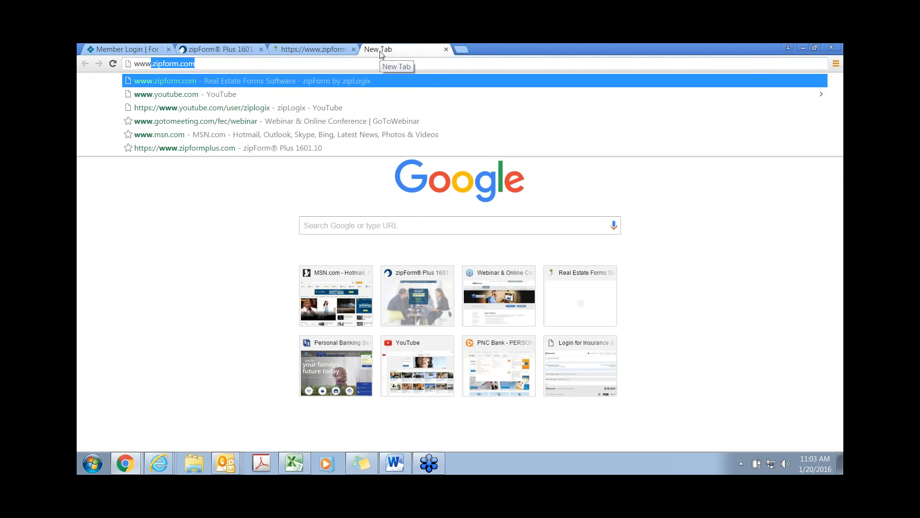
{"action": "type", "text": "zipform.com"}
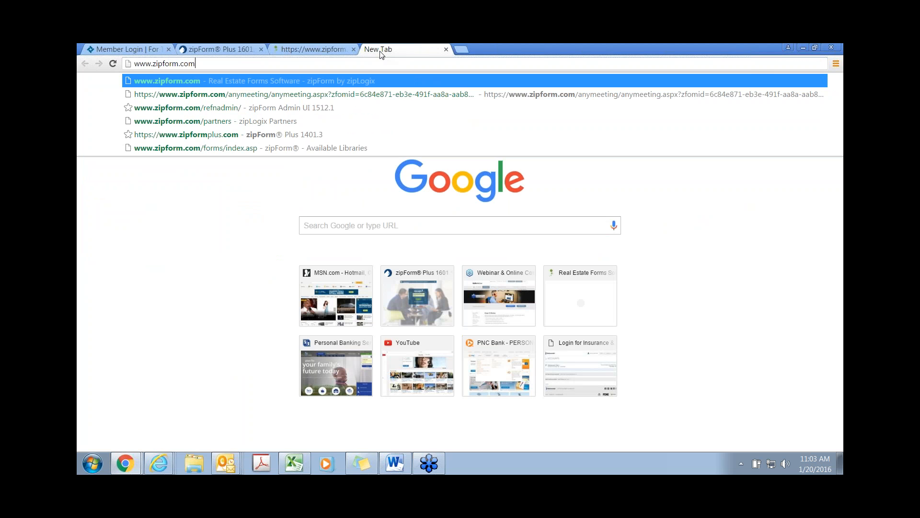
{"action": "key", "text": "Return"}
{"action": "mouse_move", "coordinate": [368, 129]}
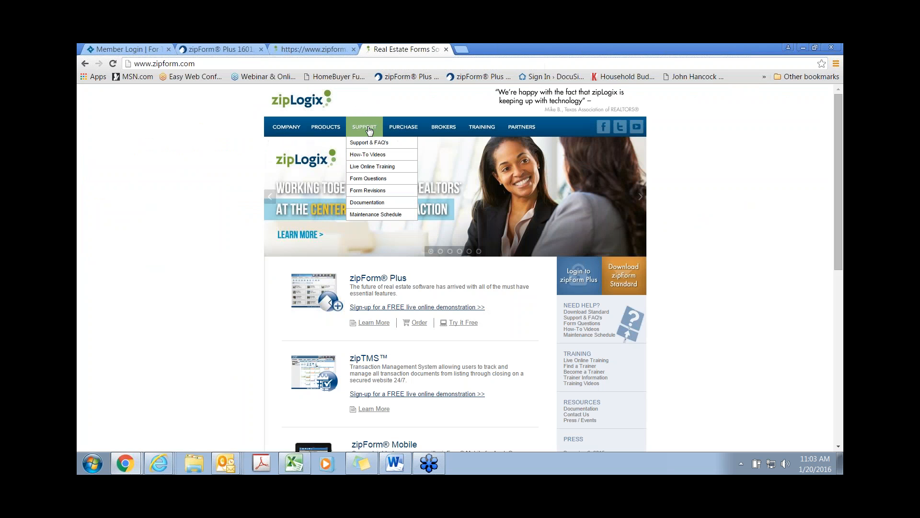
{"action": "left_click", "coordinate": [369, 143]}
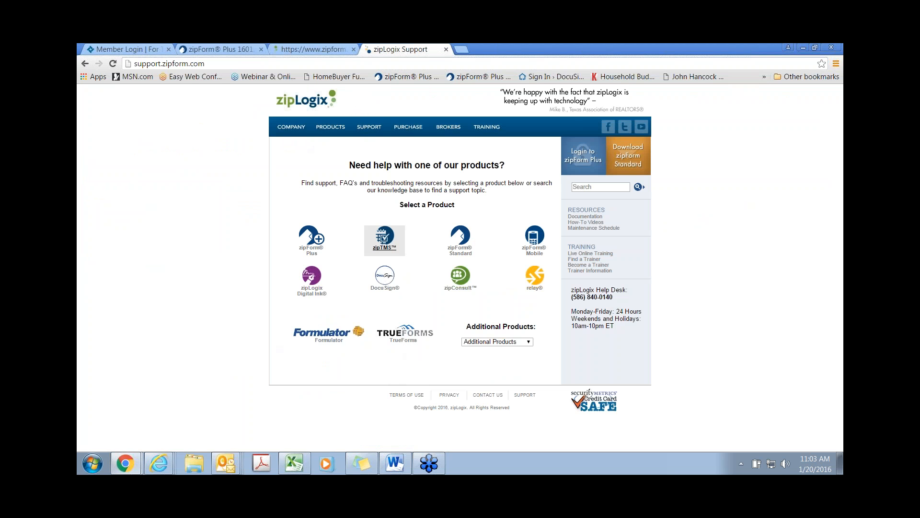
{"action": "left_click", "coordinate": [383, 240]}
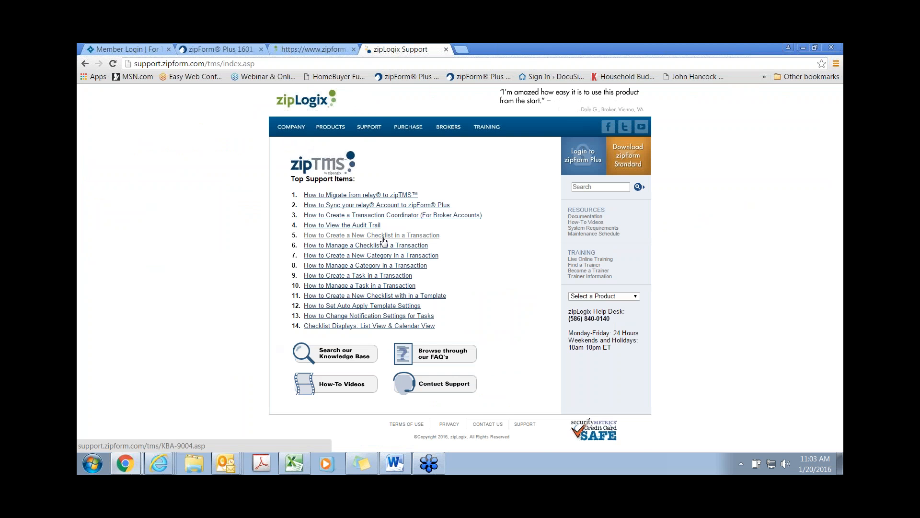
Step: Read the creating-a-new-checklist article, then go back and open the zipTMS how-to videos on YouTube
{"action": "left_click", "coordinate": [383, 235]}
{"action": "scroll", "coordinate": [374, 262], "scroll_direction": "down", "scroll_amount": 4}
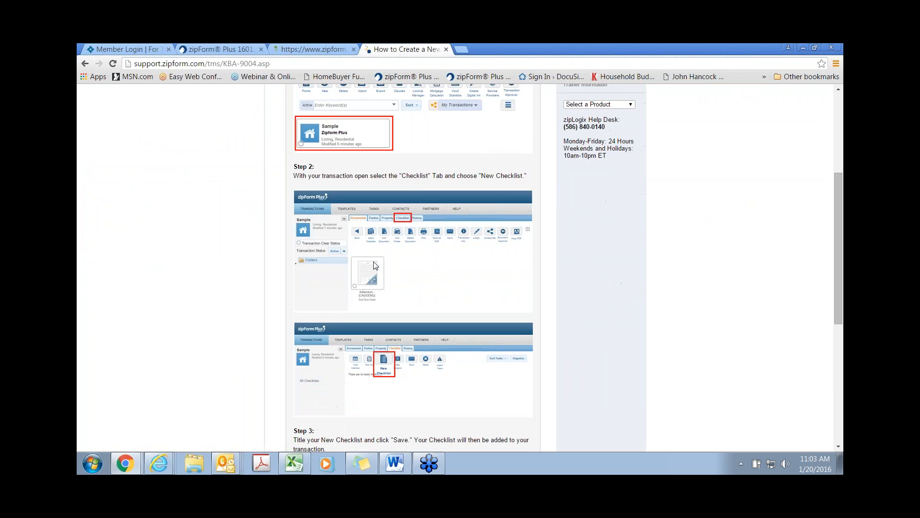
{"action": "scroll", "coordinate": [376, 265], "scroll_direction": "down", "scroll_amount": 1}
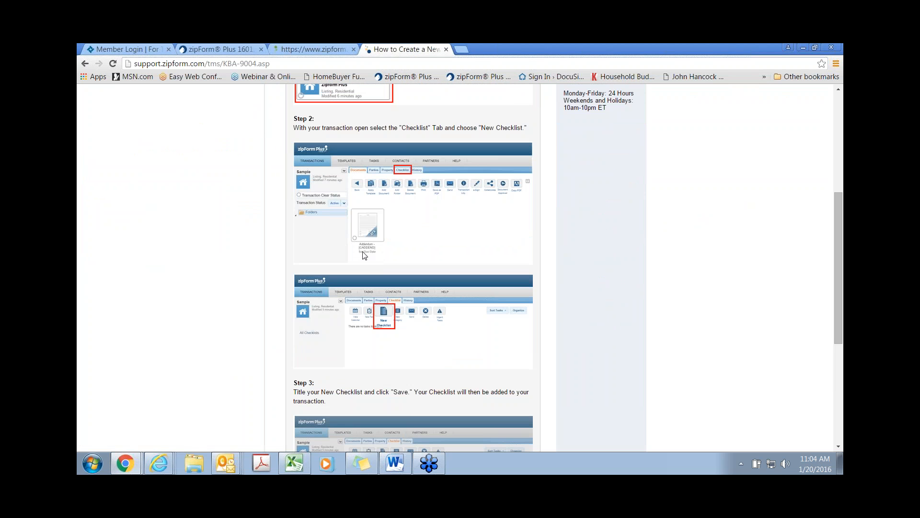
{"action": "scroll", "coordinate": [372, 261], "scroll_direction": "up", "scroll_amount": 2}
{"action": "left_click", "coordinate": [86, 64]}
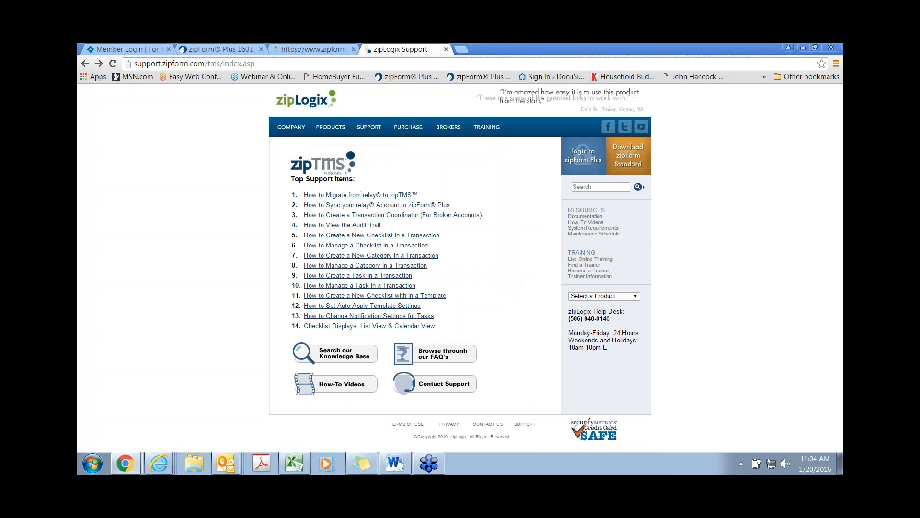
{"action": "left_click", "coordinate": [331, 387]}
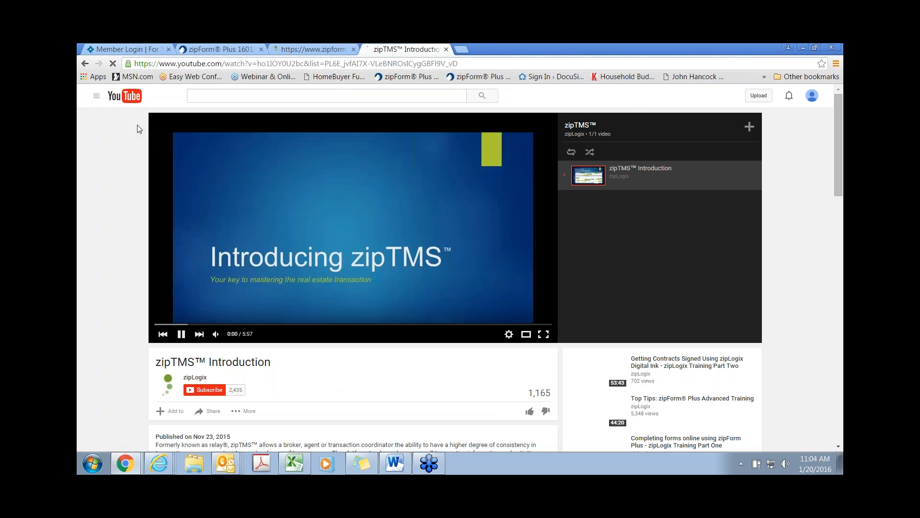
Step: Pause the zipTMS Introduction video and scroll through the zipLogix channel's training playlists
{"action": "left_click", "coordinate": [181, 334]}
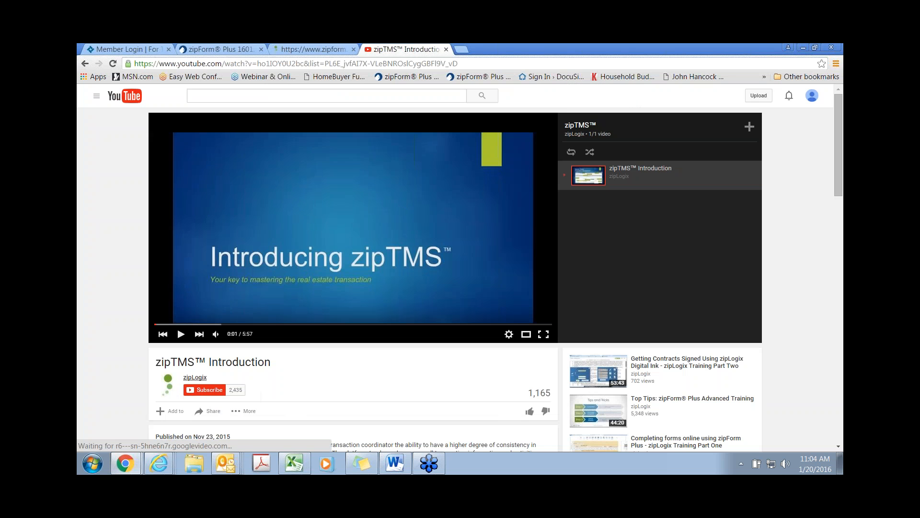
{"action": "left_click", "coordinate": [194, 378]}
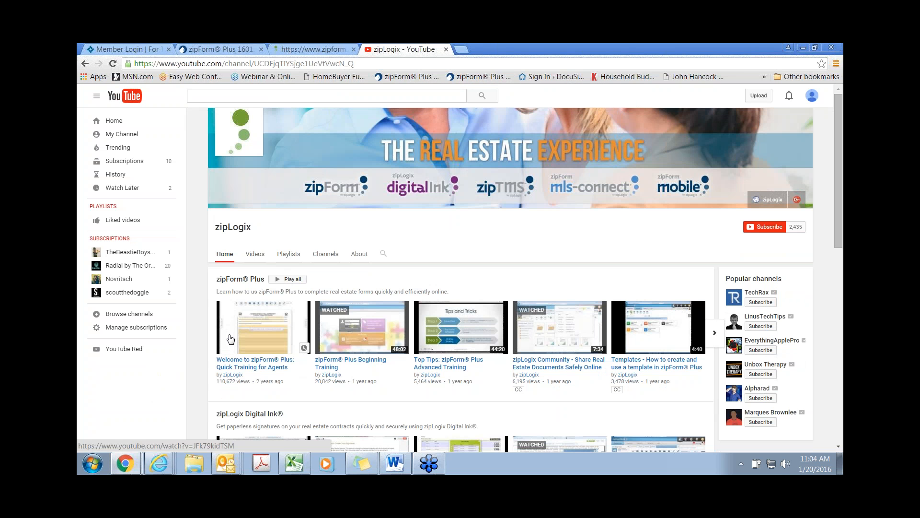
{"action": "scroll", "coordinate": [232, 339], "scroll_direction": "down", "scroll_amount": 2}
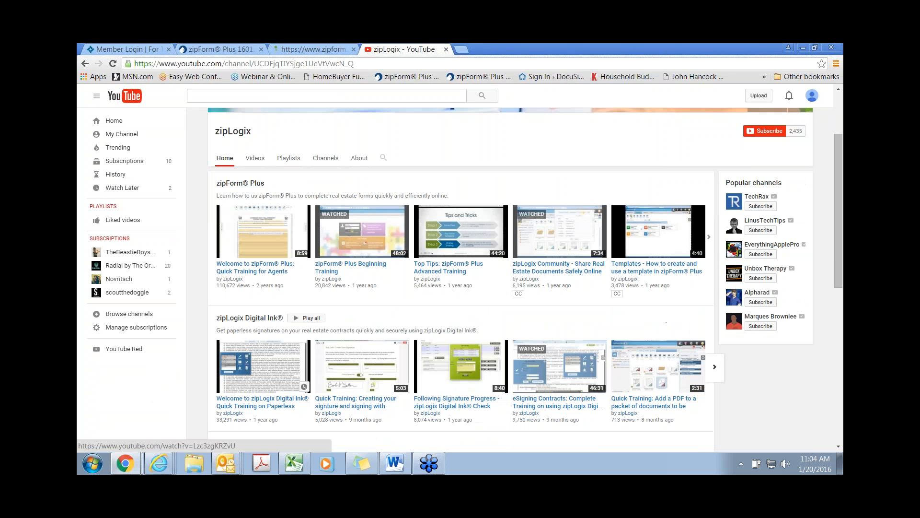
{"action": "scroll", "coordinate": [271, 341], "scroll_direction": "down", "scroll_amount": 3}
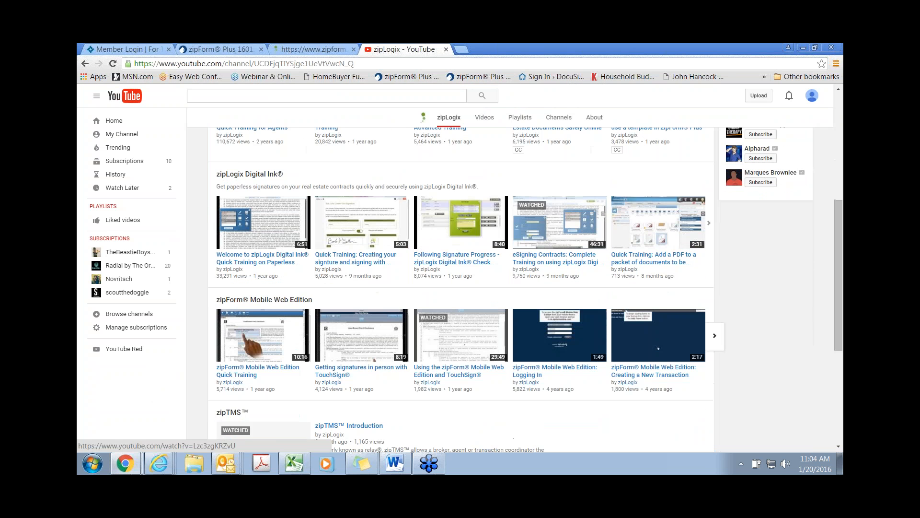
{"action": "scroll", "coordinate": [271, 339], "scroll_direction": "down", "scroll_amount": 2}
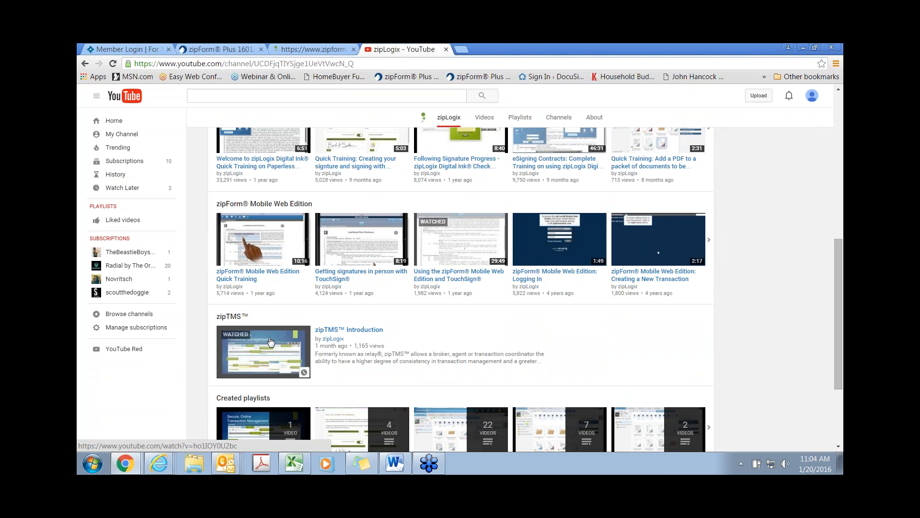
{"action": "scroll", "coordinate": [271, 341], "scroll_direction": "up", "scroll_amount": 6}
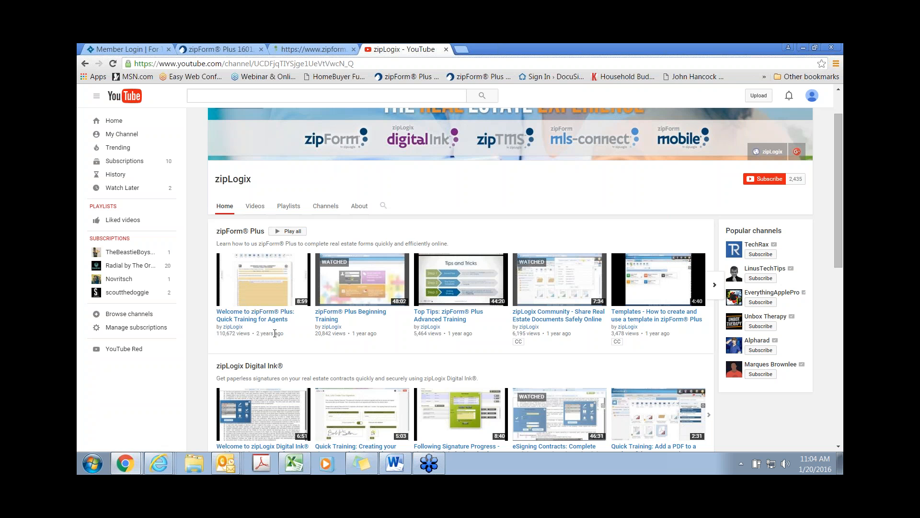
Step: Switch back to the zipForm Plus tab and show the list of all transactions
{"action": "left_click", "coordinate": [215, 51]}
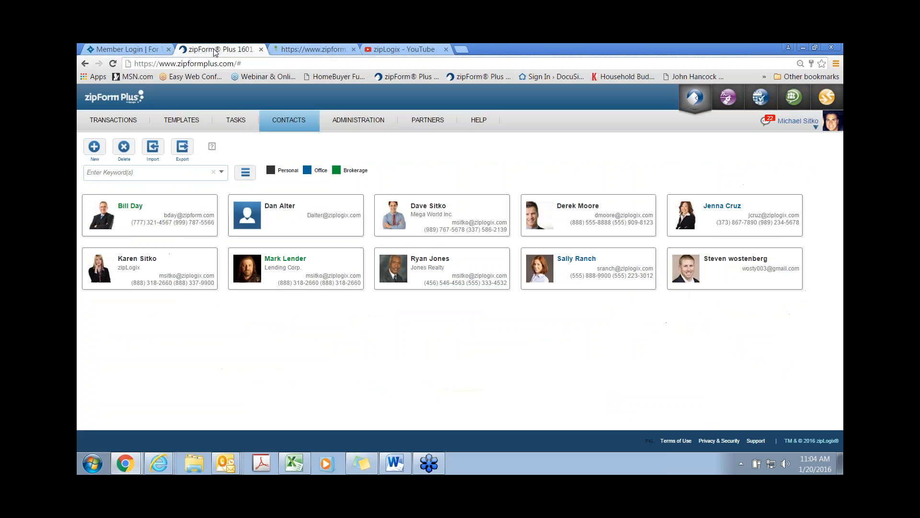
{"action": "left_click", "coordinate": [120, 123]}
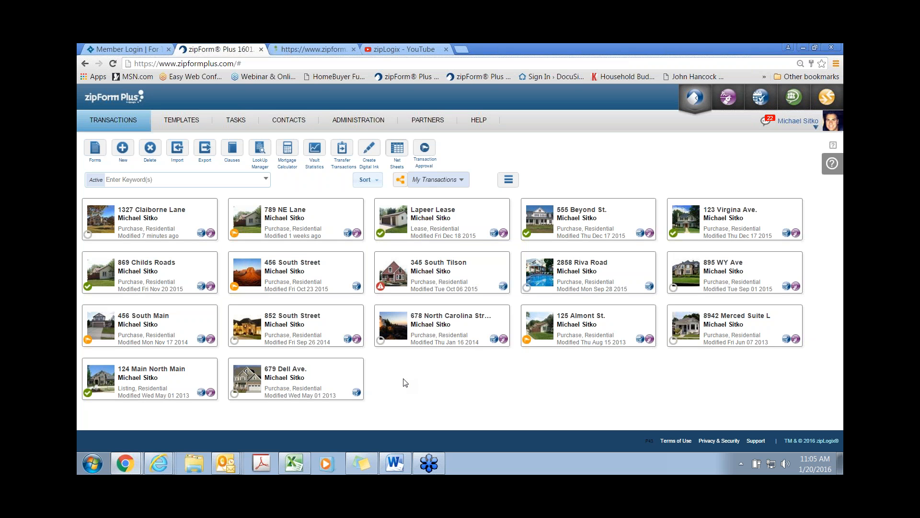
Step: Filter the transaction list to show only the chosen agent's transactions
{"action": "left_click", "coordinate": [448, 181]}
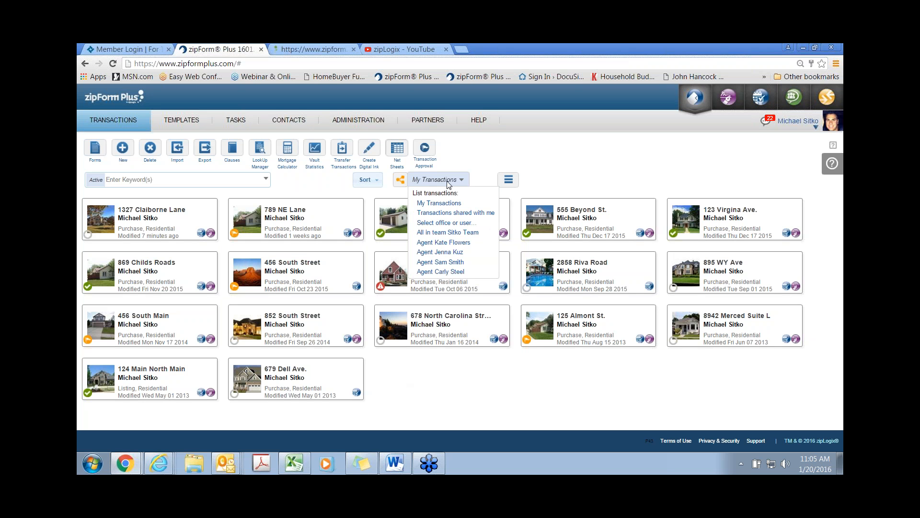
{"action": "left_click", "coordinate": [439, 223]}
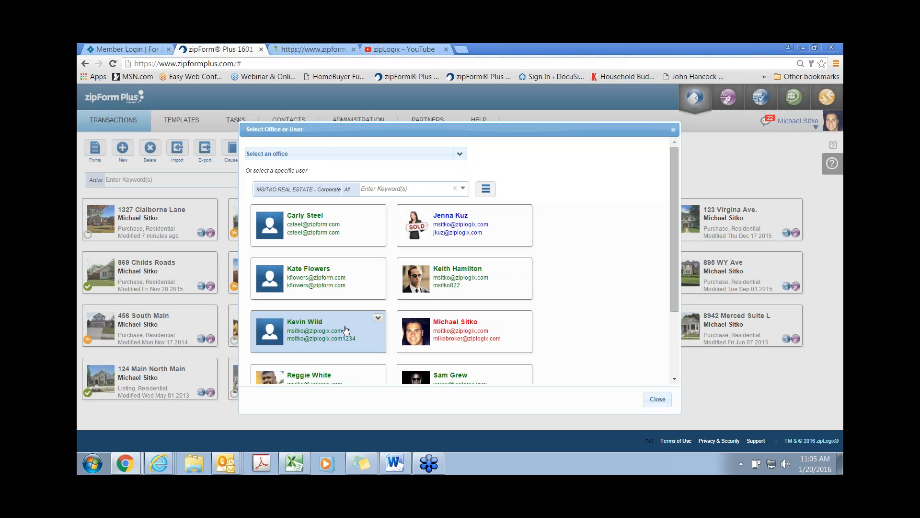
{"action": "scroll", "coordinate": [345, 328], "scroll_direction": "down", "scroll_amount": 2}
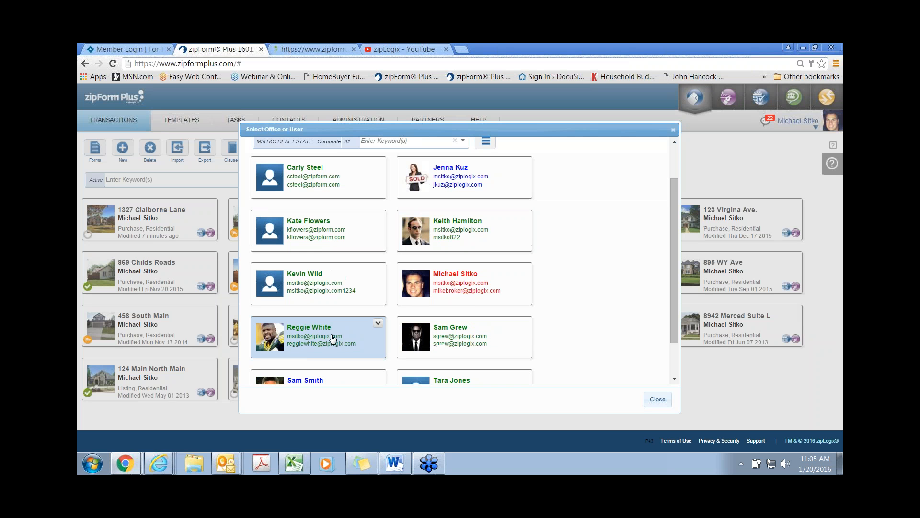
{"action": "left_click", "coordinate": [331, 338]}
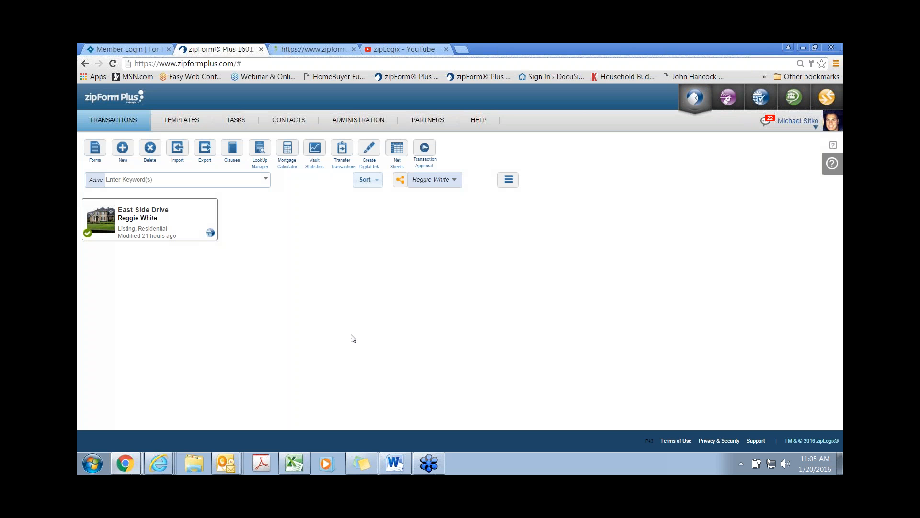
Step: Inspect the East Side Drive listing's checklist, then return to the transaction list
{"action": "left_click", "coordinate": [180, 220]}
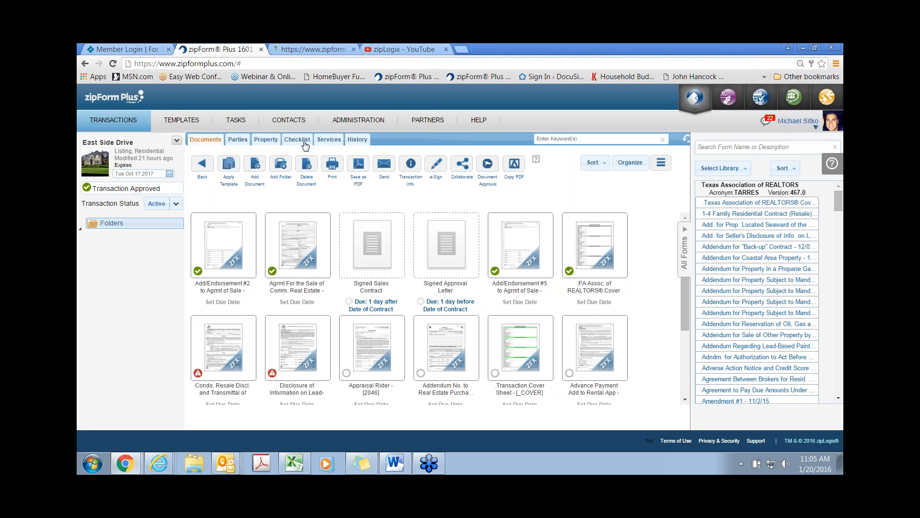
{"action": "left_click", "coordinate": [298, 139]}
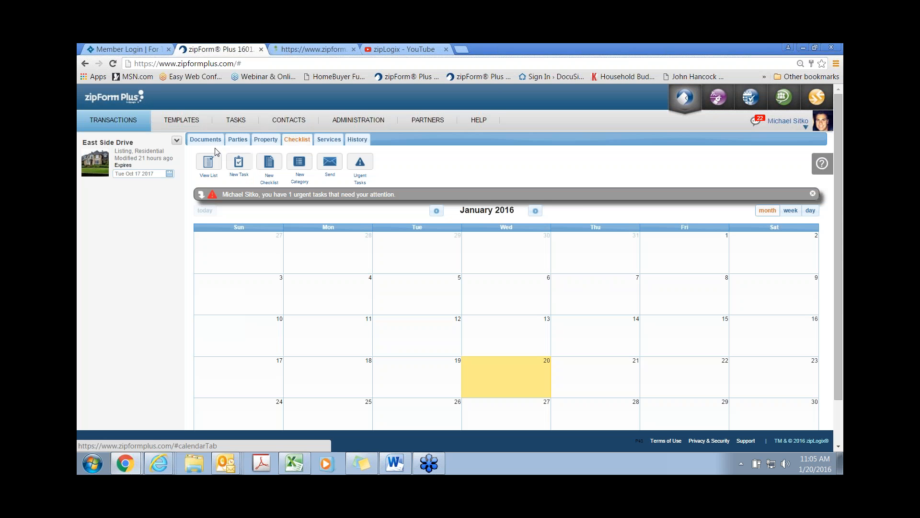
{"action": "left_click", "coordinate": [128, 123]}
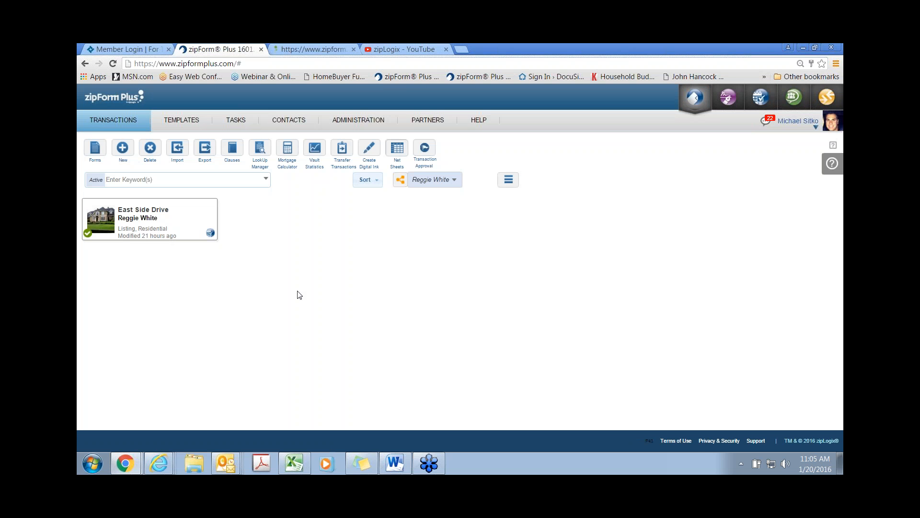
{"action": "left_click", "coordinate": [444, 180]}
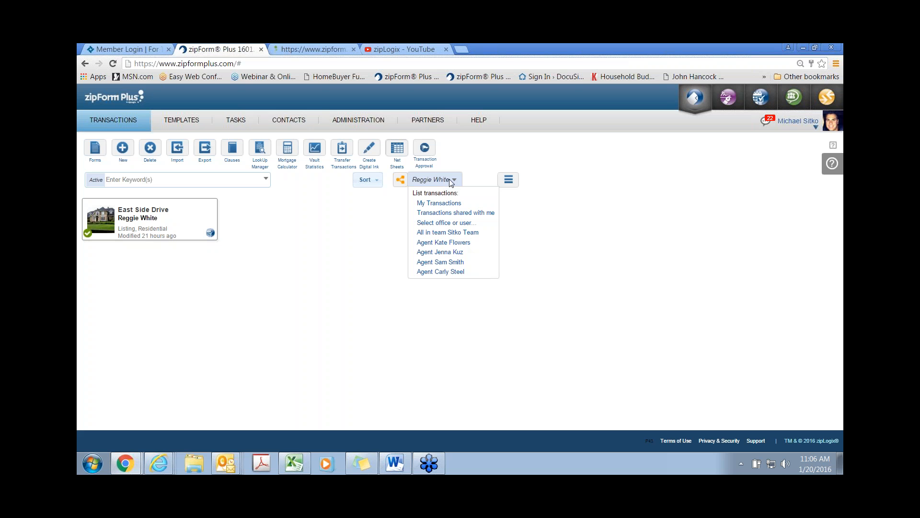
Step: List the transactions of the MSITKO REAL ESTATE - Corporate office
{"action": "left_click", "coordinate": [454, 223]}
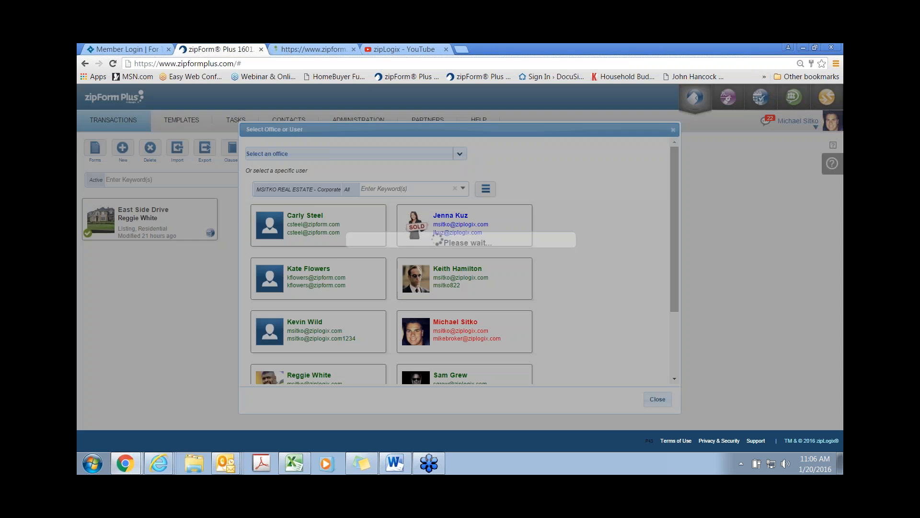
{"action": "left_click", "coordinate": [366, 154]}
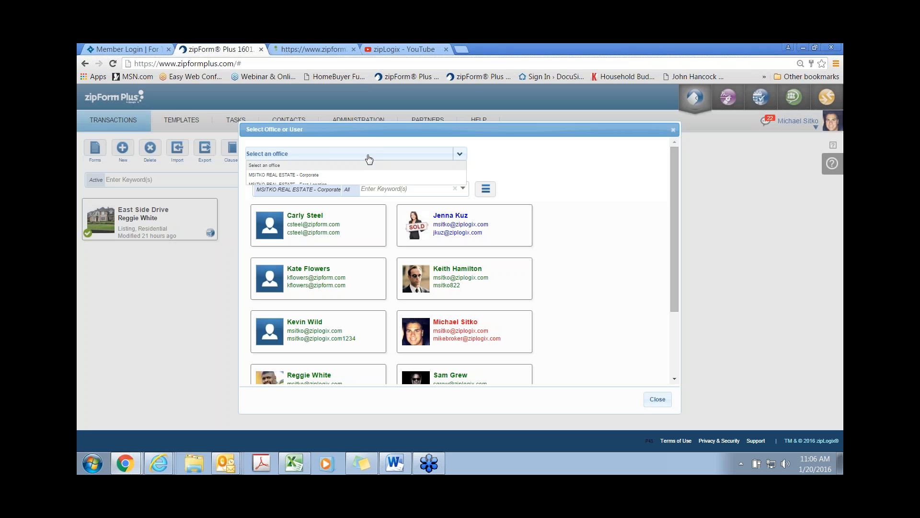
{"action": "left_click", "coordinate": [273, 176]}
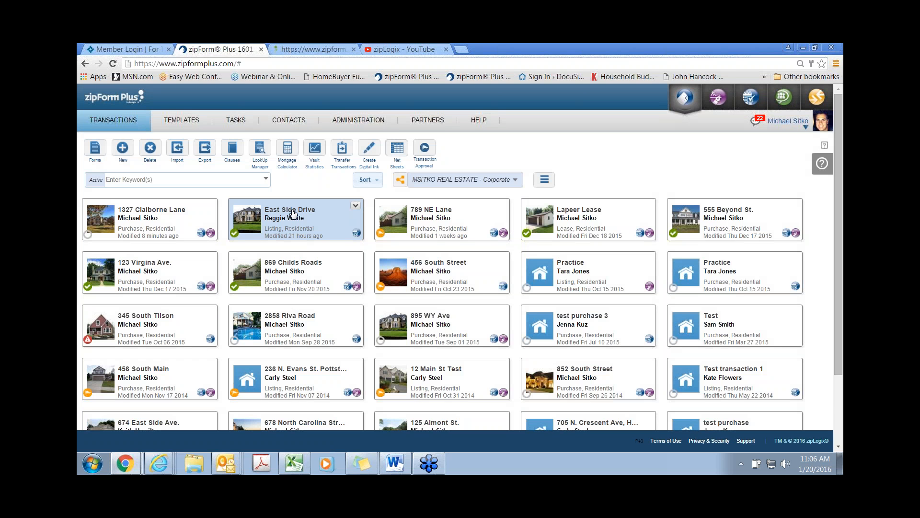
Step: Try a keyword search for 'reggie', then clear the search keyword
{"action": "left_click", "coordinate": [195, 180]}
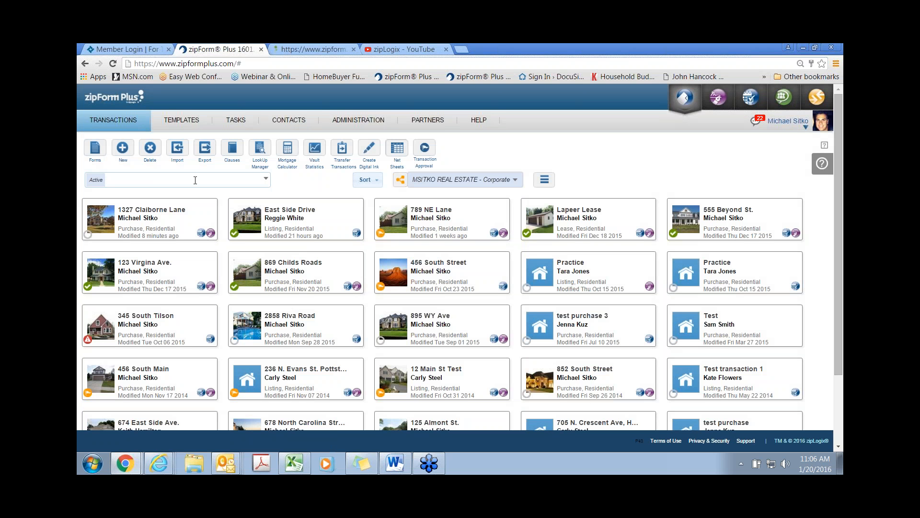
{"action": "type", "text": "reggie"}
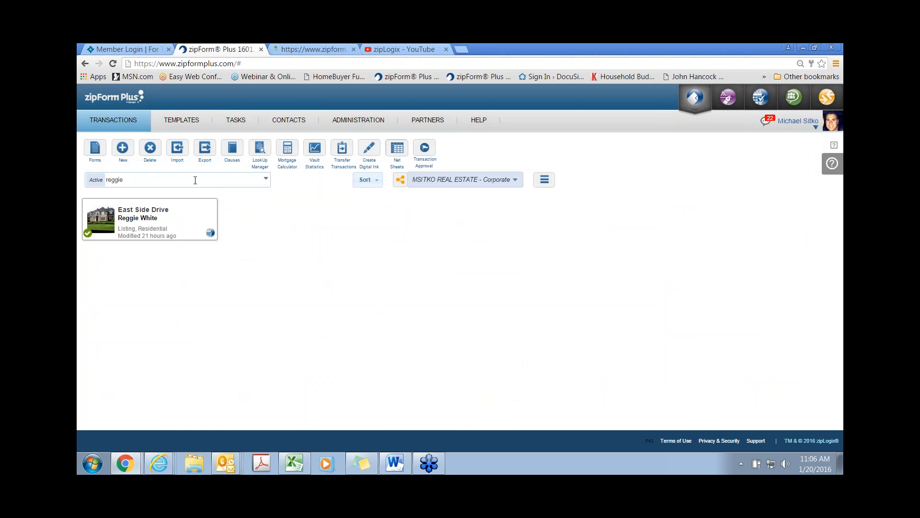
{"action": "key", "text": "BackSpace"}
{"action": "key", "text": "BackSpace"}
{"action": "key", "text": "BackSpace"}
{"action": "key", "text": "BackSpace"}
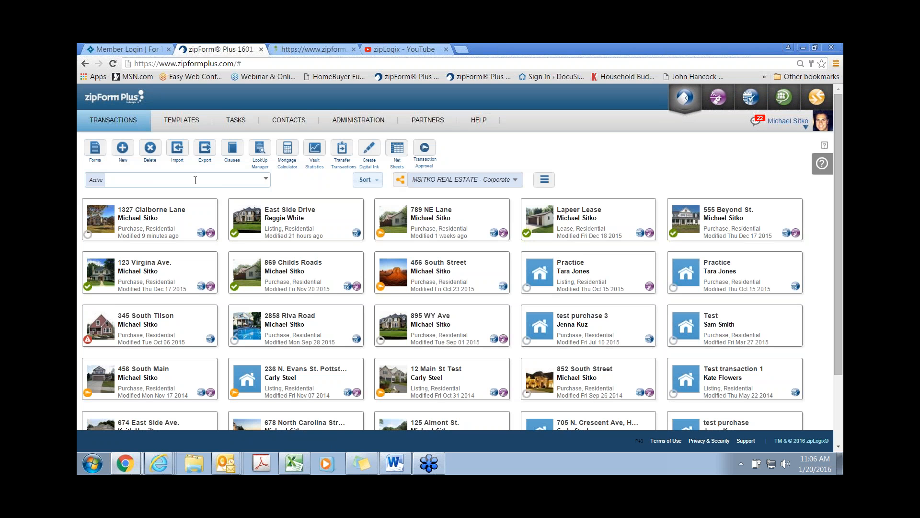
{"action": "mouse_move", "coordinate": [358, 121]}
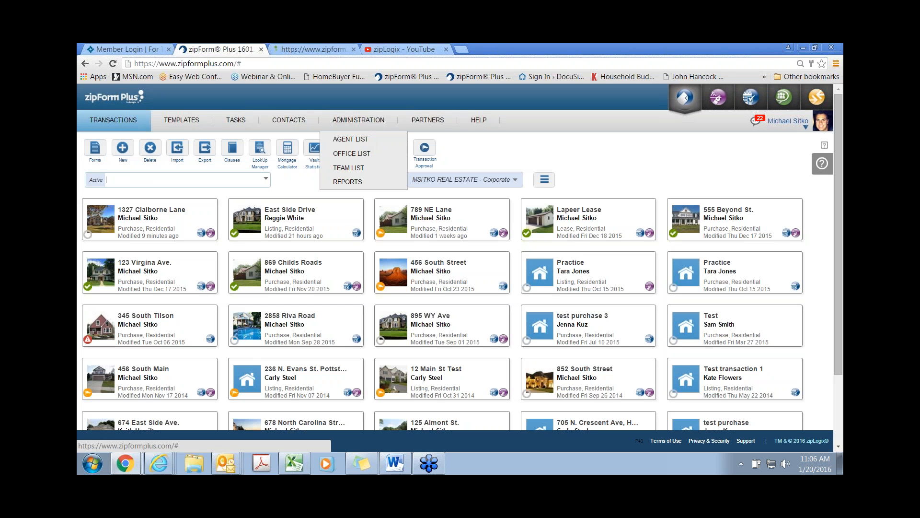
Step: Review the corporate office's ten user accounts in the Agent List, then go to Templates
{"action": "left_click", "coordinate": [350, 139]}
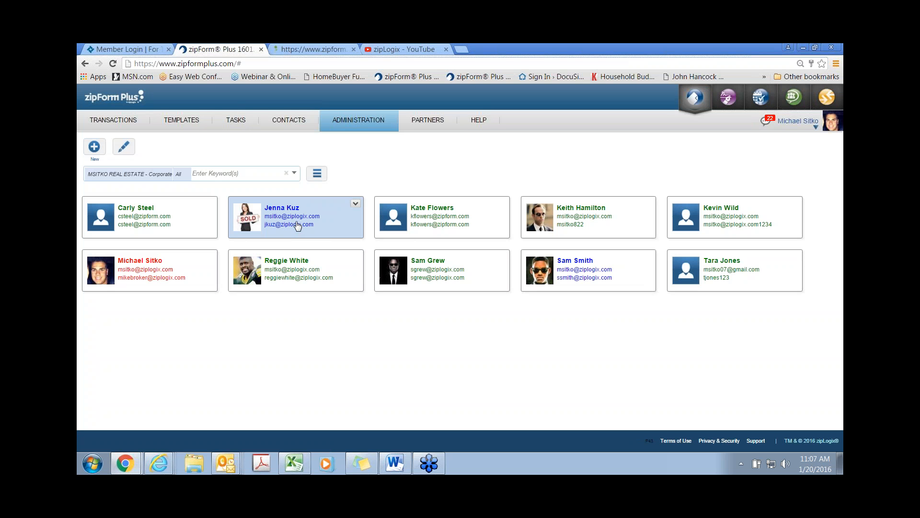
{"action": "left_click", "coordinate": [189, 121]}
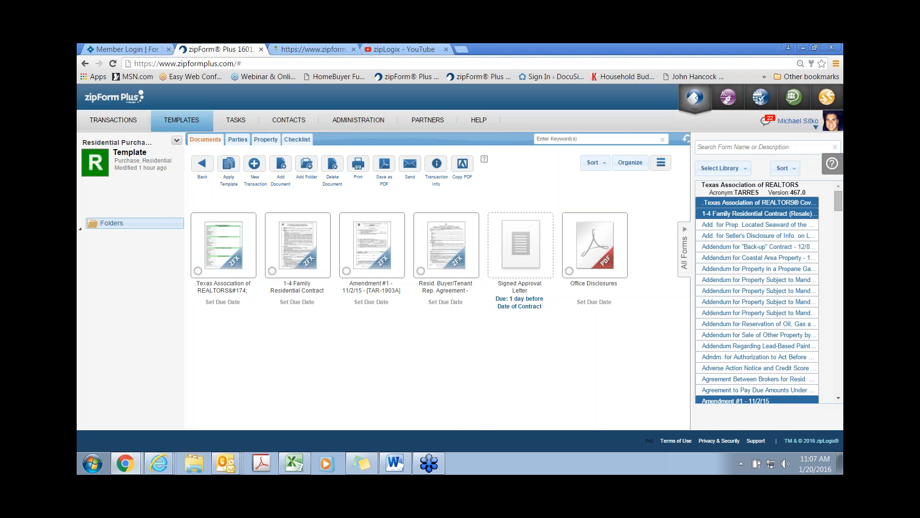
{"action": "left_click", "coordinate": [203, 173]}
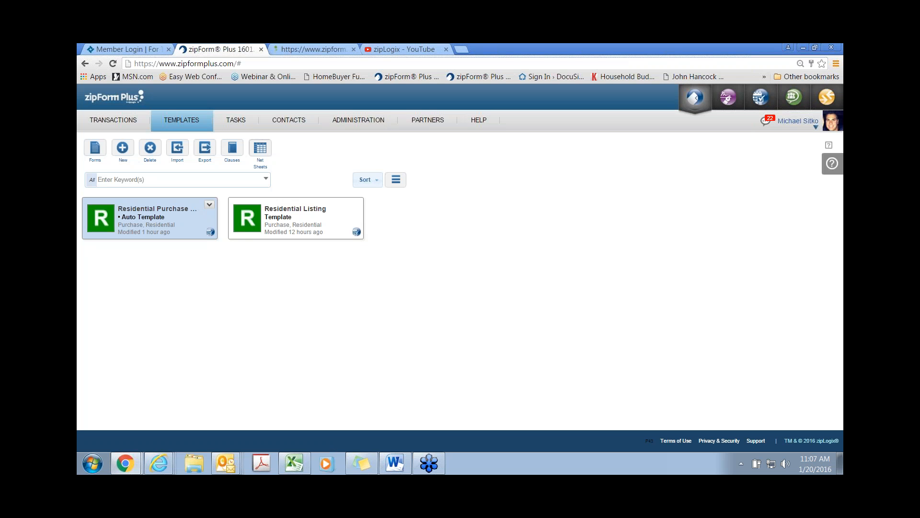
{"action": "left_click", "coordinate": [209, 205]}
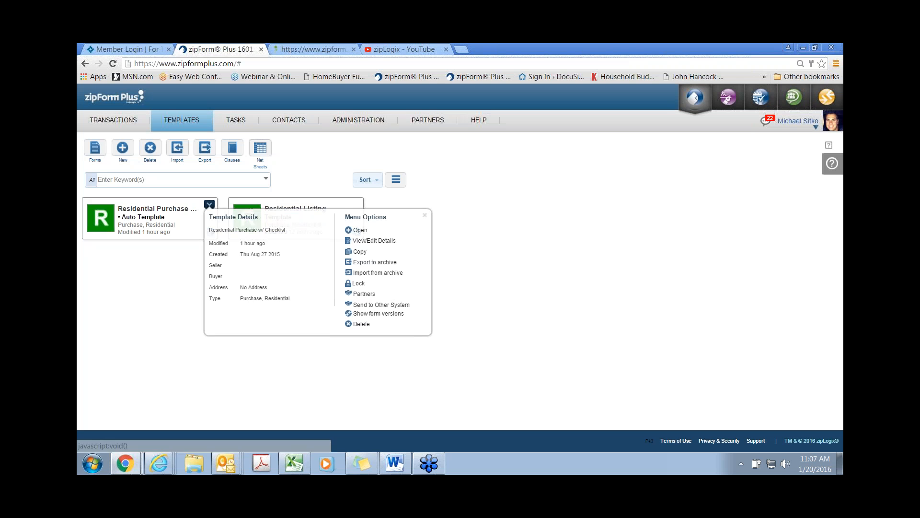
{"action": "left_click", "coordinate": [366, 241]}
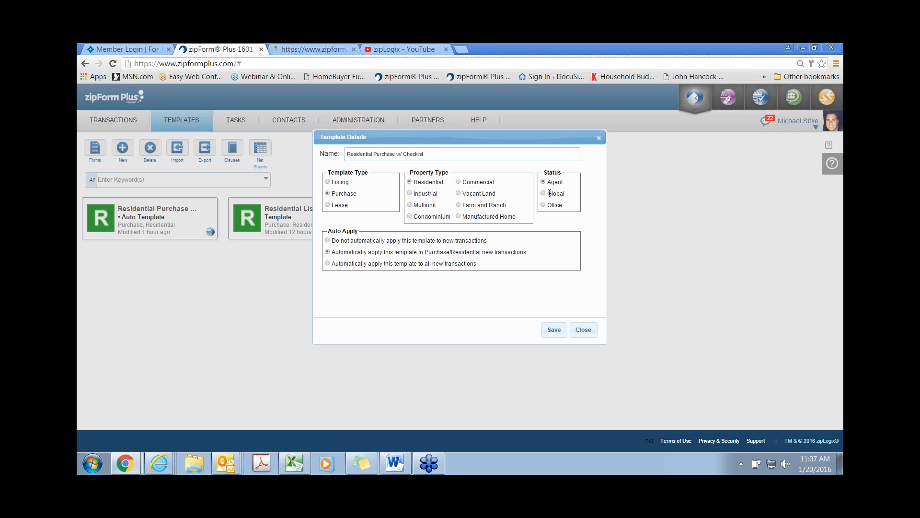
{"action": "left_click", "coordinate": [567, 194]}
{"action": "left_click_drag", "start_coordinate": [529, 256], "coordinate": [422, 252]}
{"action": "left_click", "coordinate": [552, 251]}
{"action": "left_click", "coordinate": [543, 206]}
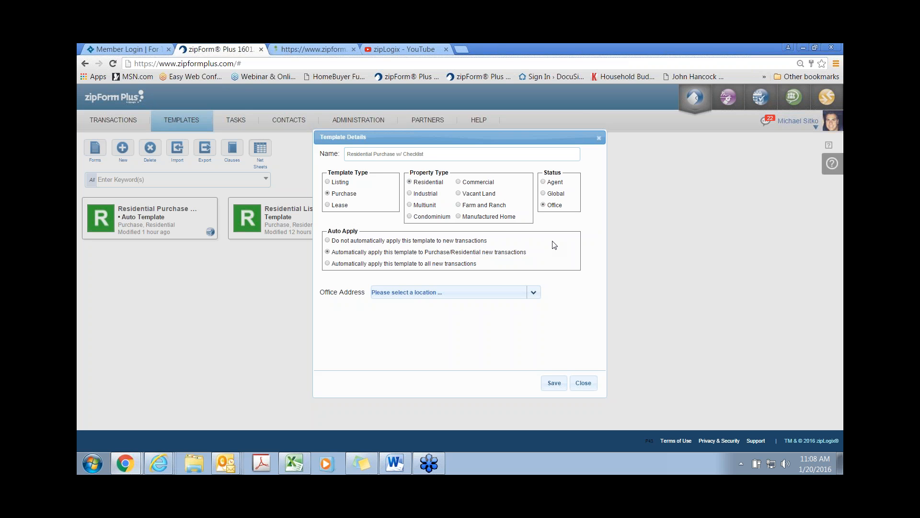
{"action": "left_click", "coordinate": [585, 383]}
{"action": "double_click", "coordinate": [162, 219]}
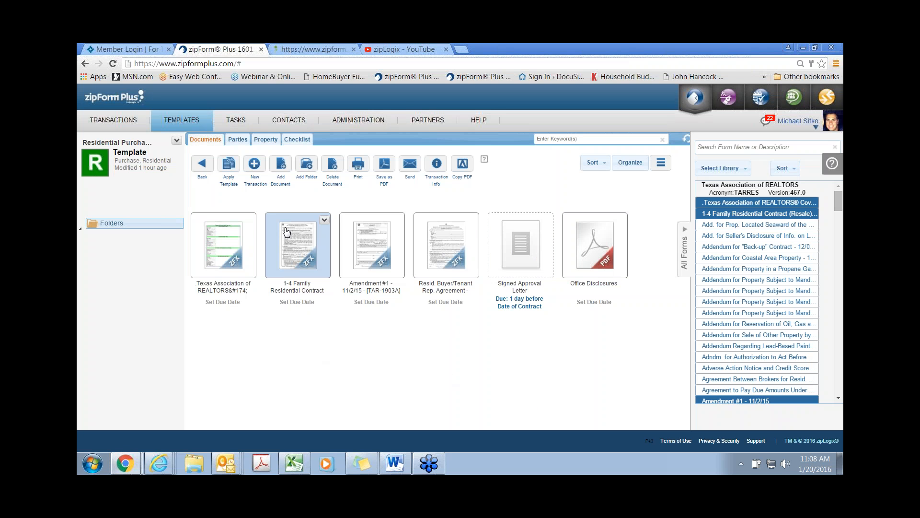
Step: Cancel adding a placeholder document to the Residential Purchase template and view its checklists
{"action": "left_click", "coordinate": [283, 168]}
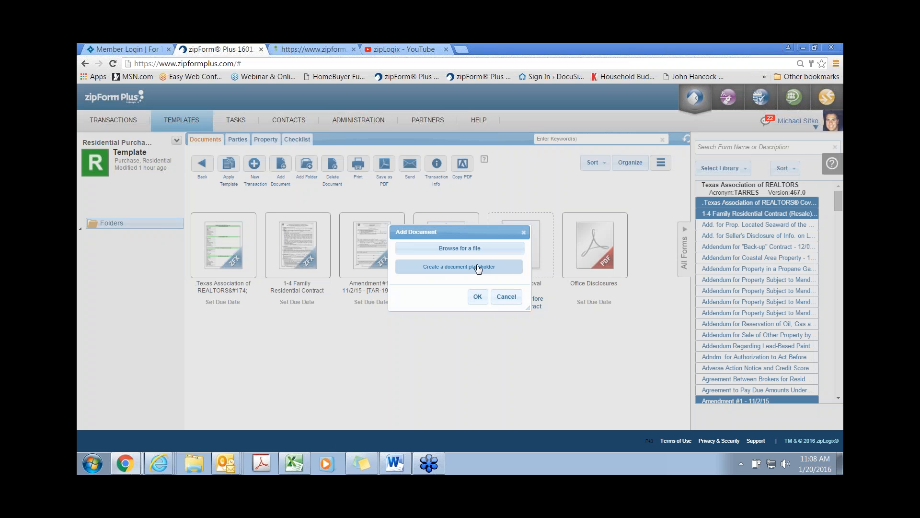
{"action": "left_click", "coordinate": [523, 233]}
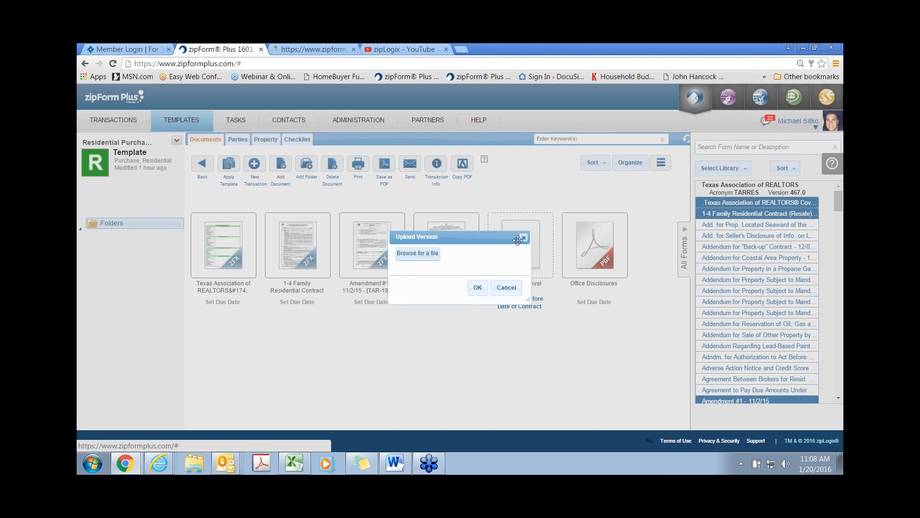
{"action": "left_click", "coordinate": [523, 237]}
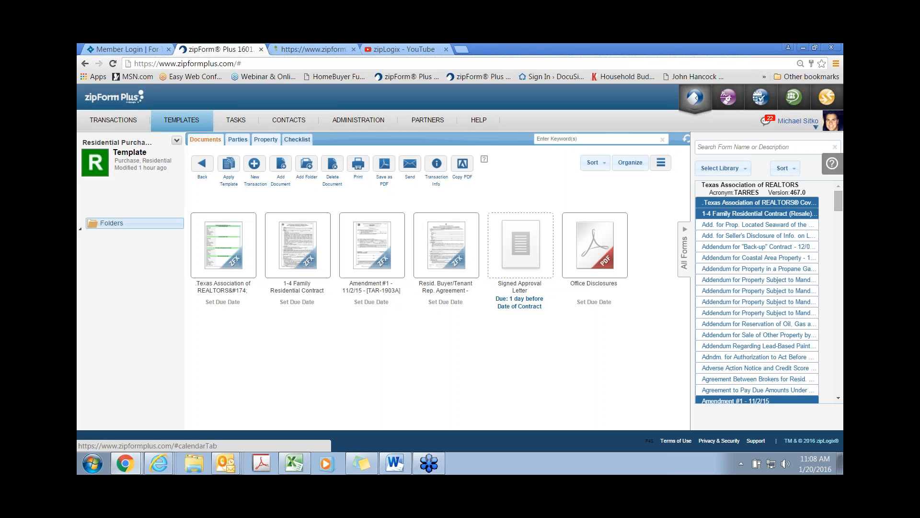
{"action": "left_click", "coordinate": [297, 140]}
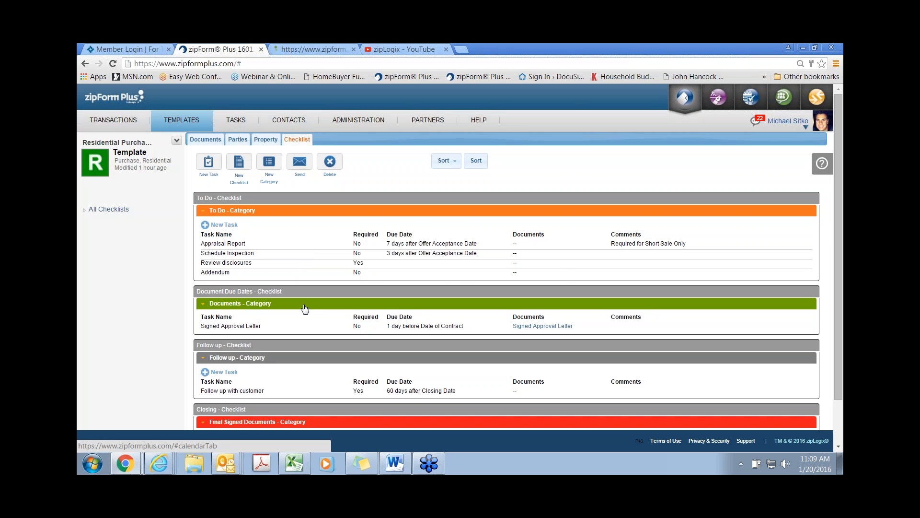
Step: Scroll through the Residential Purchase template's checklist and return to the Transactions list
{"action": "scroll", "coordinate": [305, 308], "scroll_direction": "down", "scroll_amount": 1}
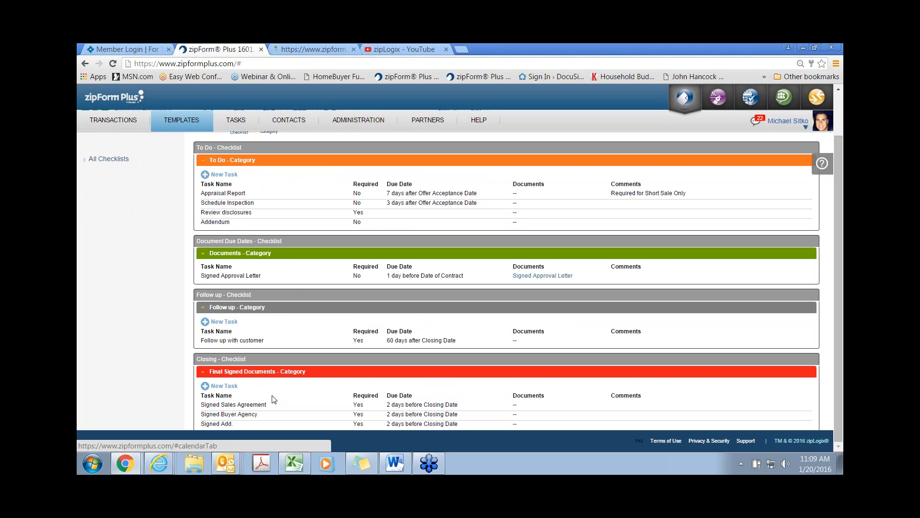
{"action": "scroll", "coordinate": [274, 400], "scroll_direction": "up", "scroll_amount": 1}
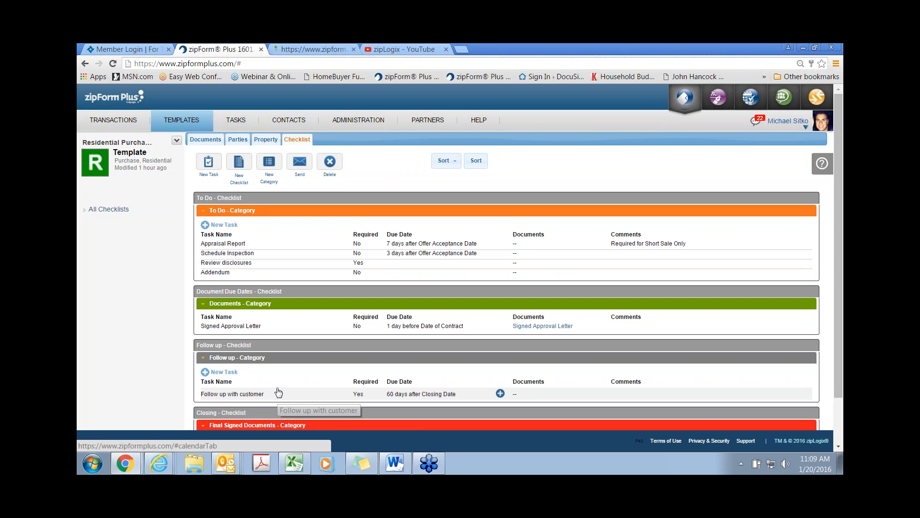
{"action": "left_click", "coordinate": [115, 124]}
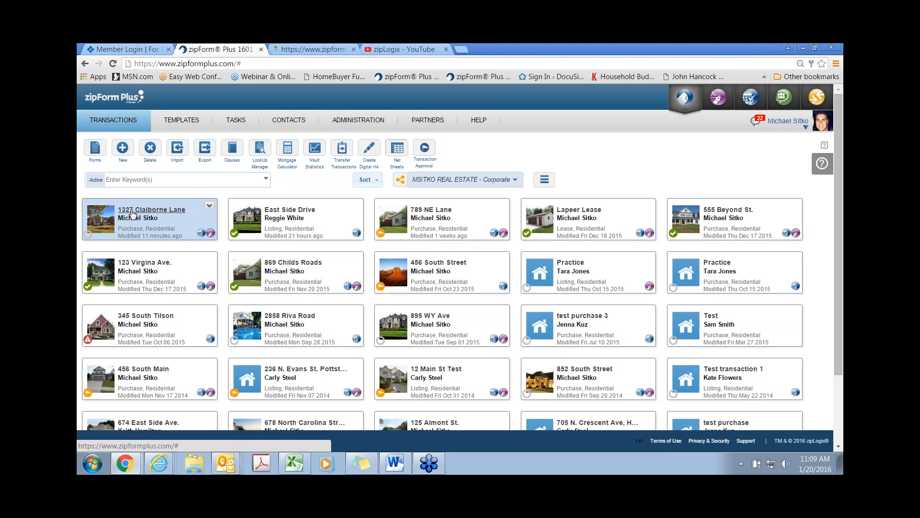
{"action": "left_click", "coordinate": [134, 214]}
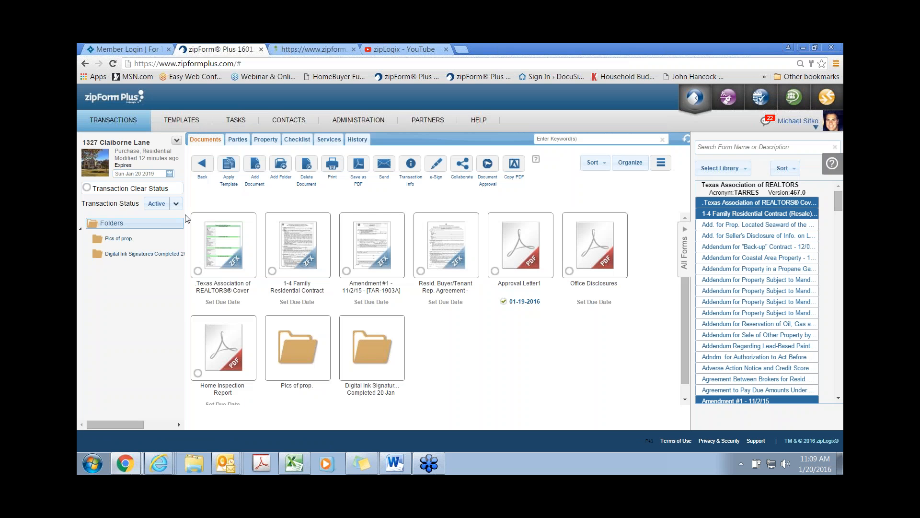
{"action": "left_click", "coordinate": [305, 144]}
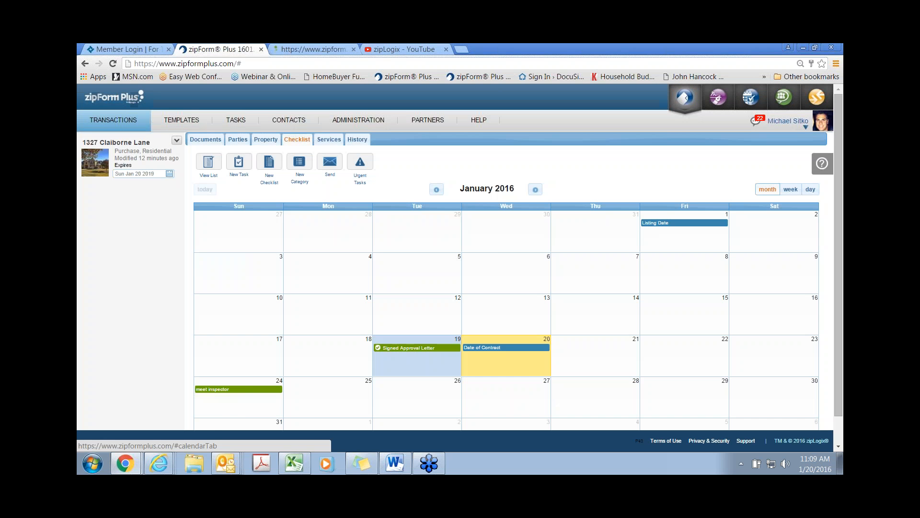
{"action": "left_click", "coordinate": [209, 183]}
{"action": "scroll", "coordinate": [343, 288], "scroll_direction": "down", "scroll_amount": 3}
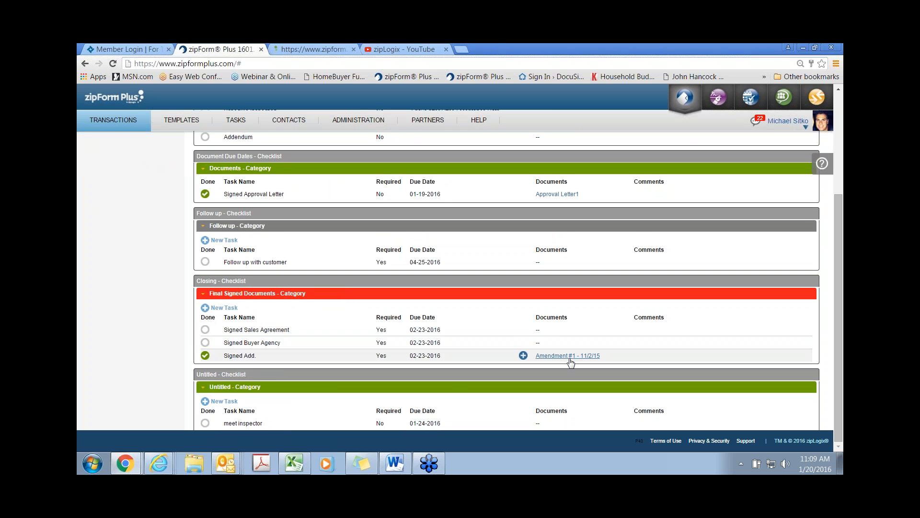
{"action": "scroll", "coordinate": [570, 363], "scroll_direction": "up", "scroll_amount": 3}
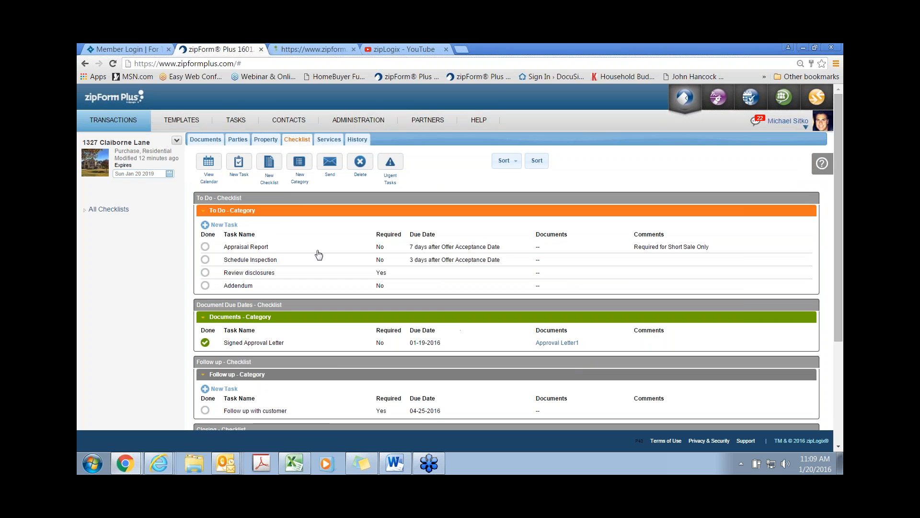
{"action": "left_click", "coordinate": [235, 120]}
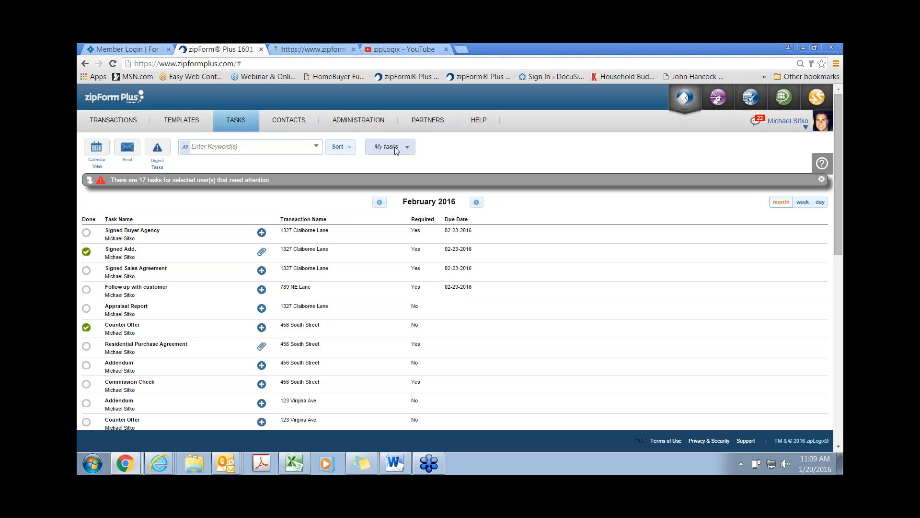
Step: Show MSITKO REAL ESTATE - Corporate office tasks and briefly expand the needs-attention list
{"action": "left_click", "coordinate": [394, 148]}
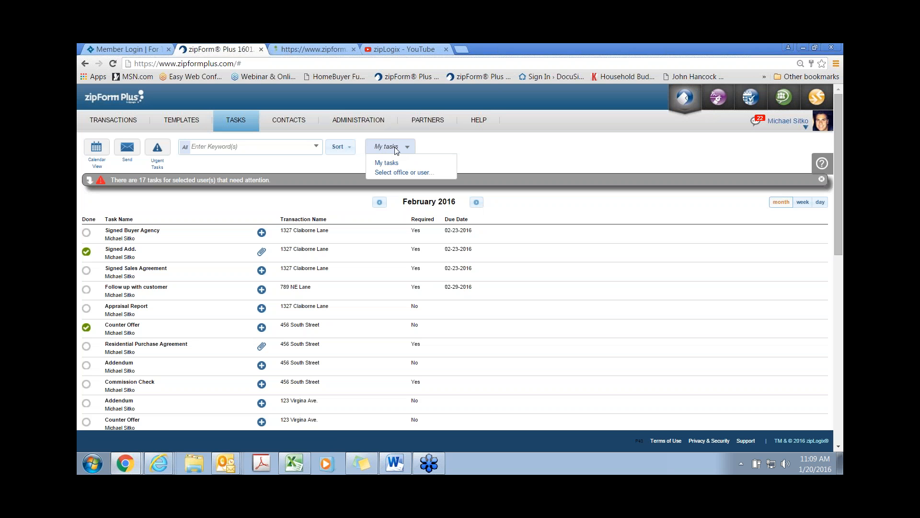
{"action": "left_click", "coordinate": [401, 174]}
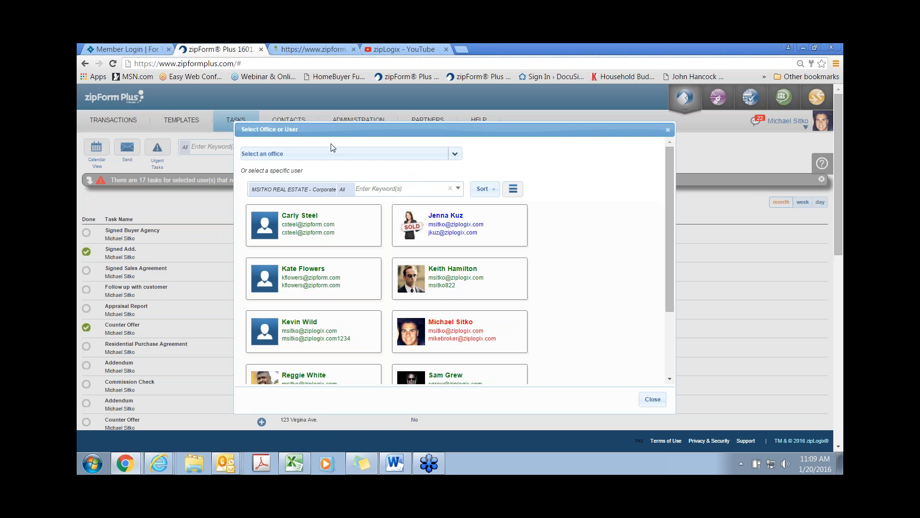
{"action": "left_click", "coordinate": [331, 156]}
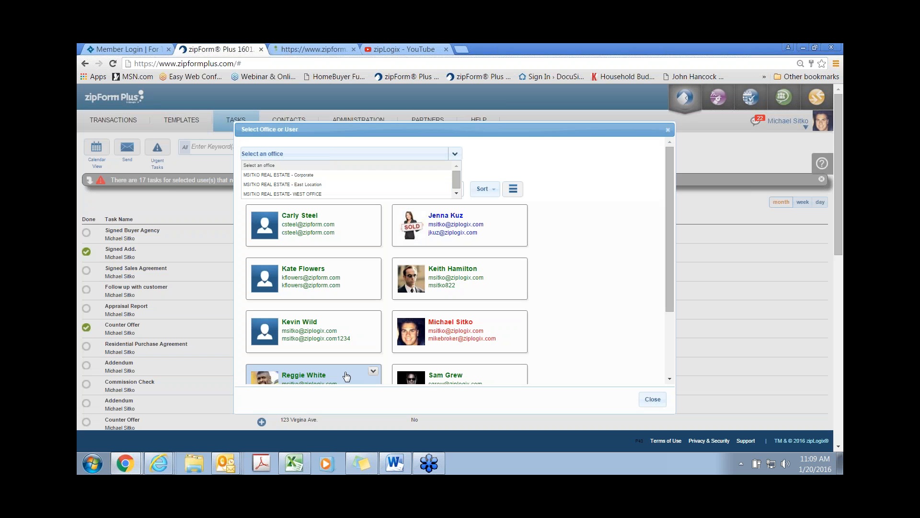
{"action": "left_click", "coordinate": [290, 176]}
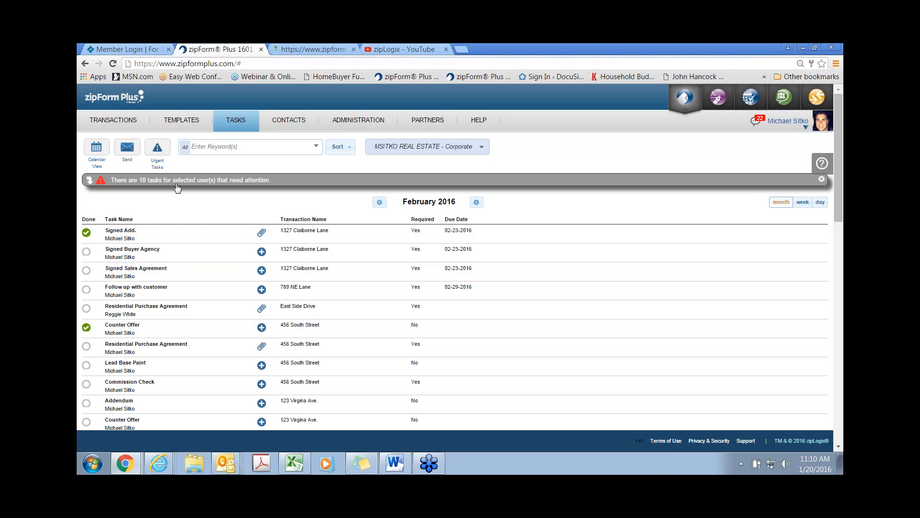
{"action": "left_click", "coordinate": [178, 187]}
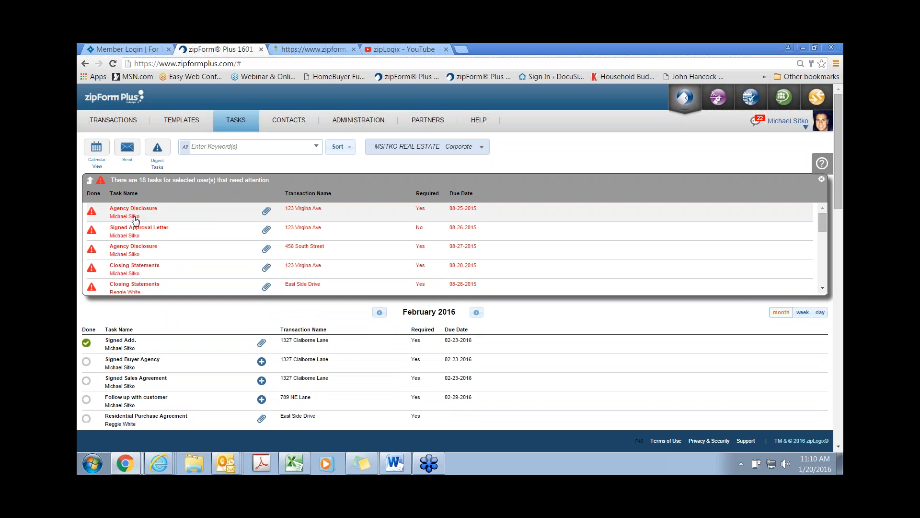
{"action": "left_click", "coordinate": [154, 188]}
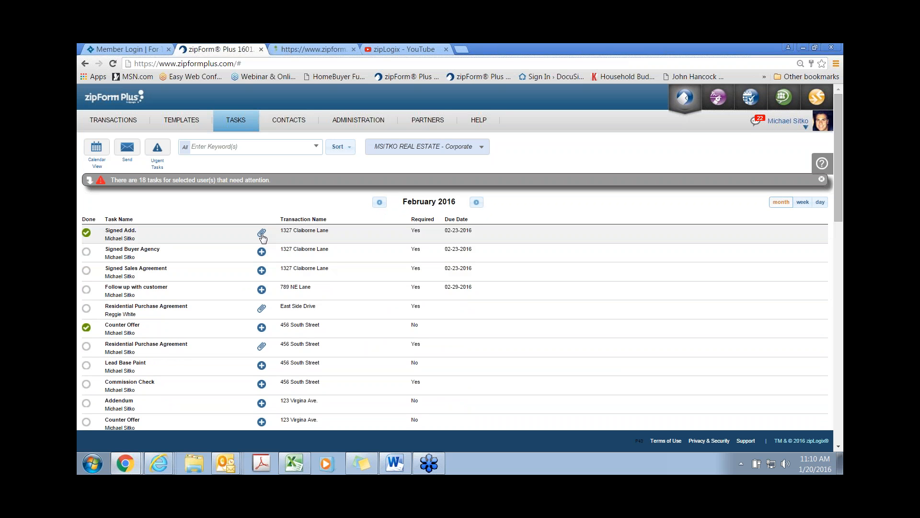
Step: Preview the Amendment #1 - 11/2/15 document attached to the Signed Add. task
{"action": "left_click", "coordinate": [261, 233]}
{"action": "left_click", "coordinate": [274, 273]}
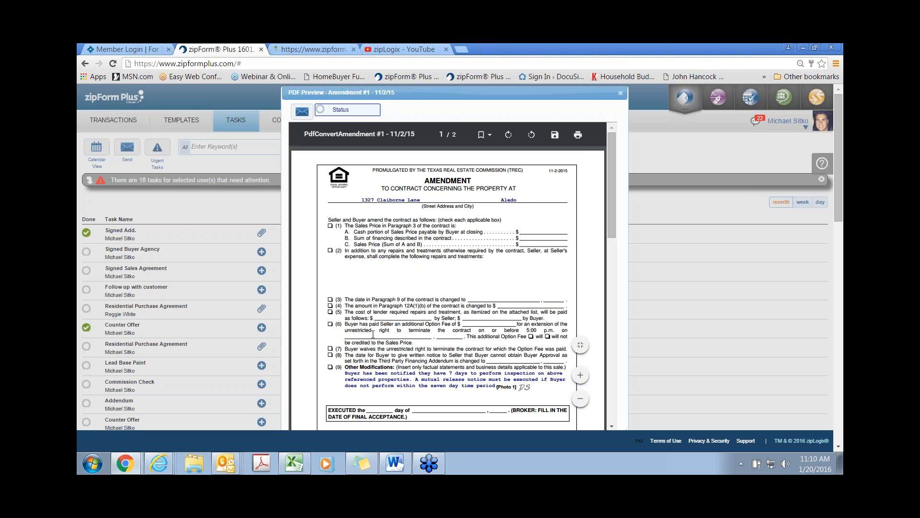
{"action": "scroll", "coordinate": [374, 334], "scroll_direction": "down", "scroll_amount": 5}
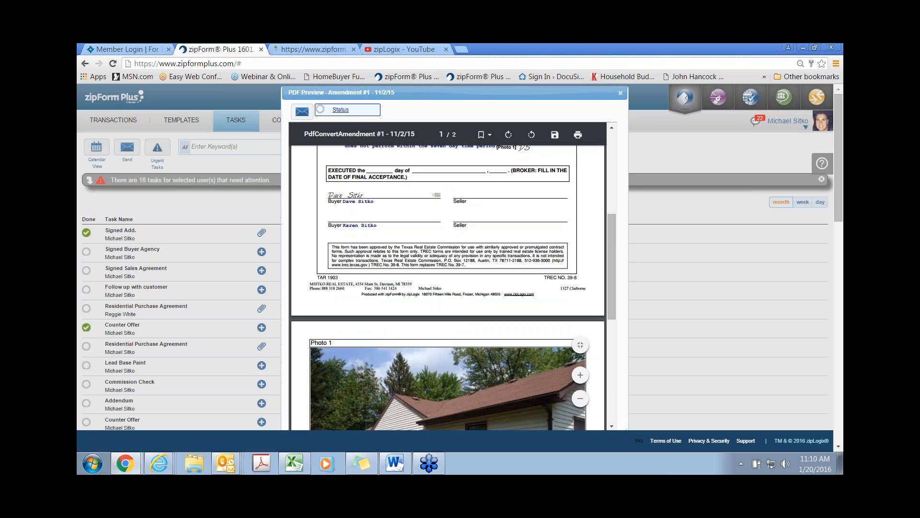
Step: Approve Amendment #1 with comment 'i have looked at the doc. and it is all set.'
{"action": "left_click", "coordinate": [341, 110]}
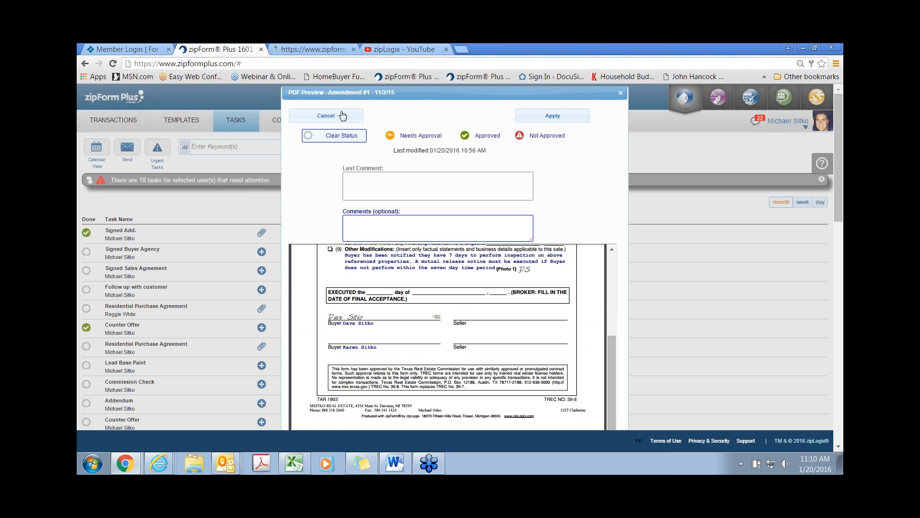
{"action": "left_click", "coordinate": [485, 135]}
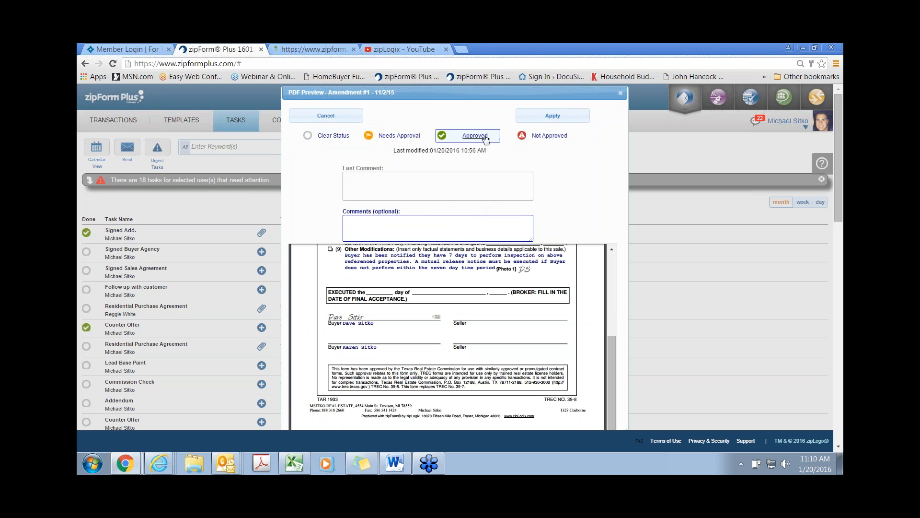
{"action": "left_click", "coordinate": [430, 224]}
{"action": "type", "text": "i have looked at i"}
{"action": "key", "text": "BackSpace"}
{"action": "key", "text": "BackSpace"}
{"action": "type", "text": "the doc. and it is all set."}
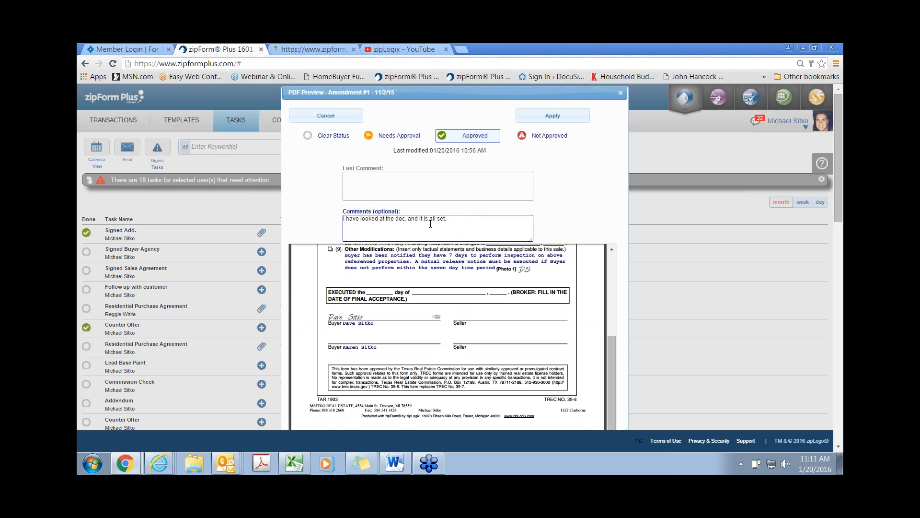
{"action": "left_click", "coordinate": [552, 122]}
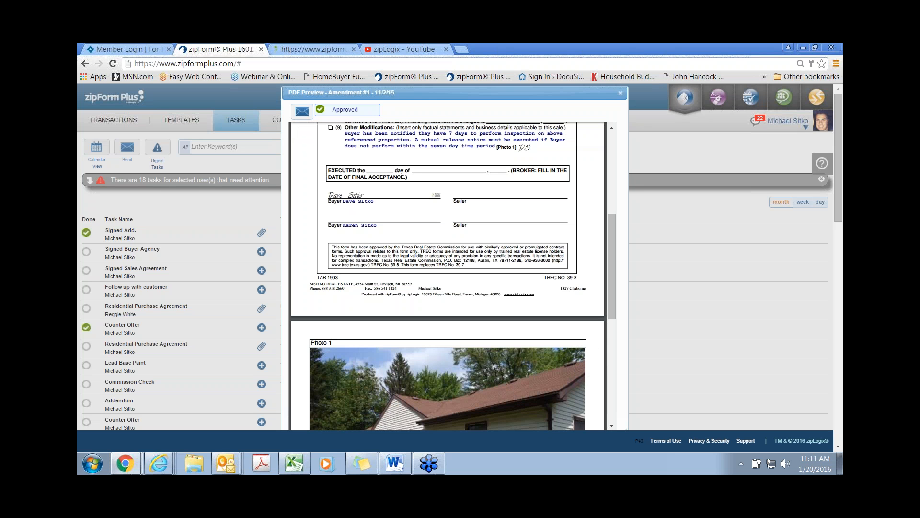
{"action": "left_click", "coordinate": [621, 93]}
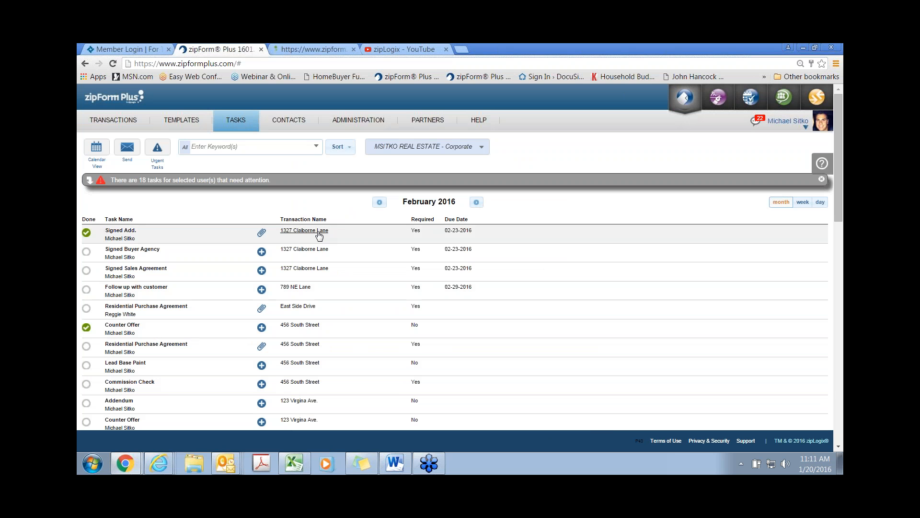
{"action": "left_click", "coordinate": [319, 232]}
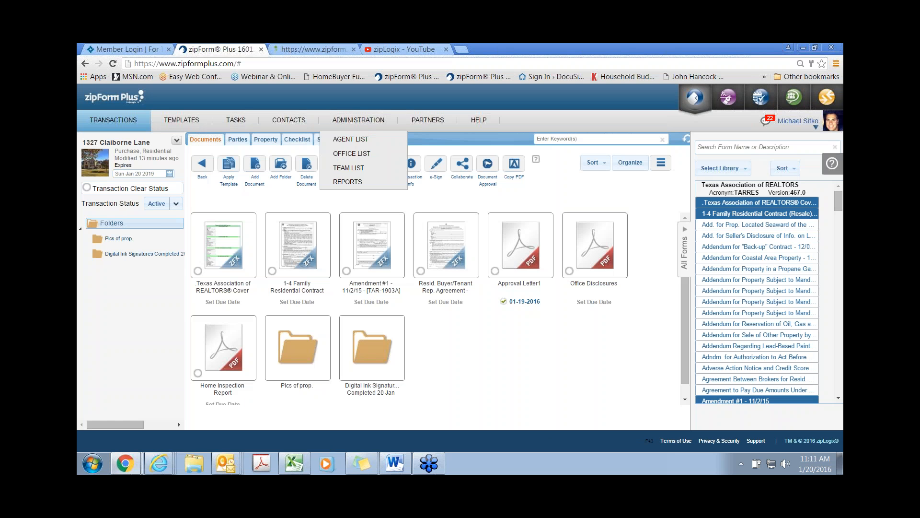
{"action": "left_click", "coordinate": [298, 139]}
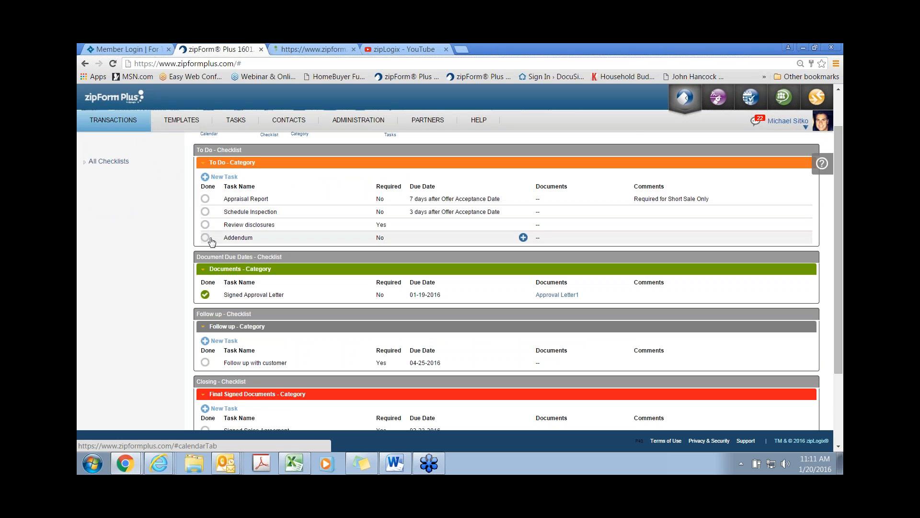
{"action": "scroll", "coordinate": [228, 312], "scroll_direction": "down", "scroll_amount": 2}
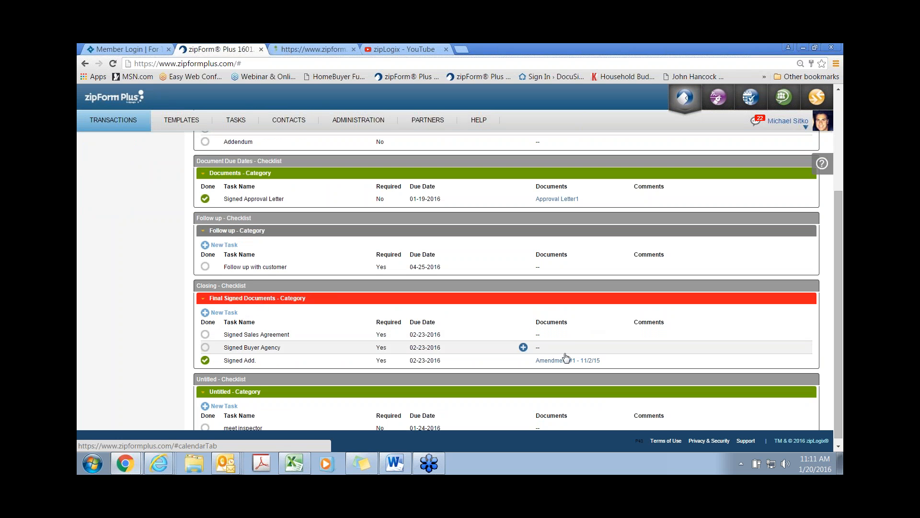
{"action": "left_click", "coordinate": [206, 347]}
{"action": "left_click", "coordinate": [206, 334]}
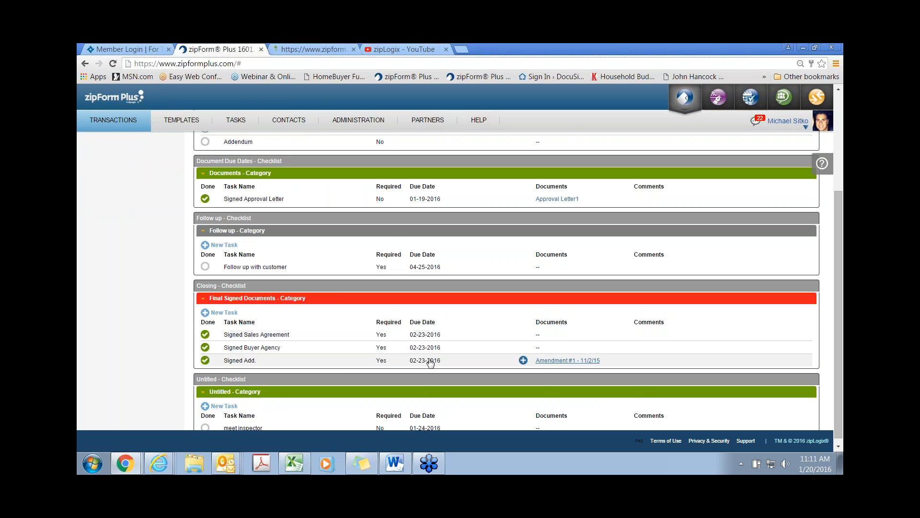
{"action": "scroll", "coordinate": [233, 334], "scroll_direction": "up", "scroll_amount": 3}
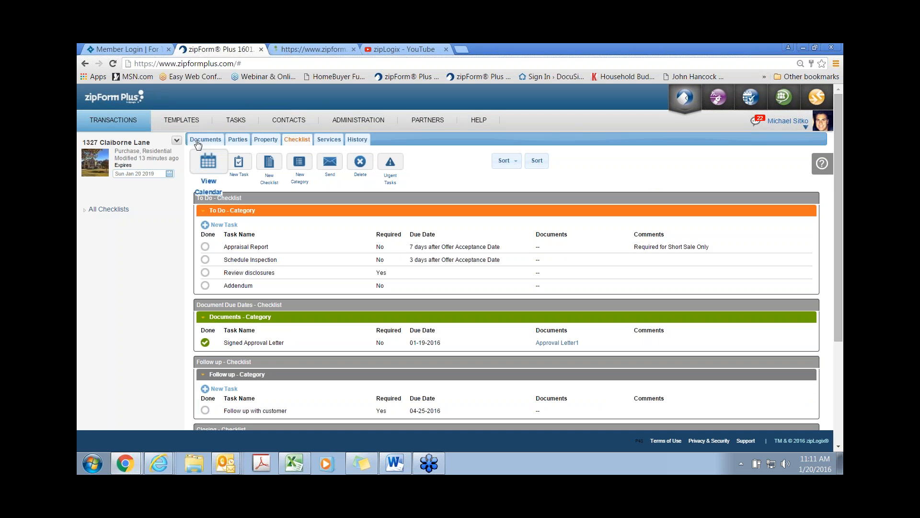
{"action": "left_click", "coordinate": [205, 139]}
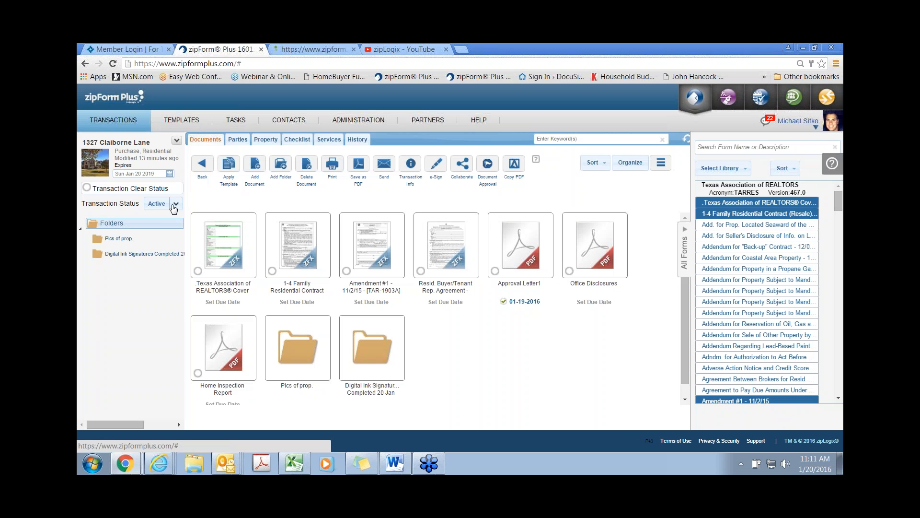
Step: Approve the transaction with the comment 'aw the signed docs. all good. clsoosing.'
{"action": "left_click", "coordinate": [176, 205]}
{"action": "left_click", "coordinate": [123, 188]}
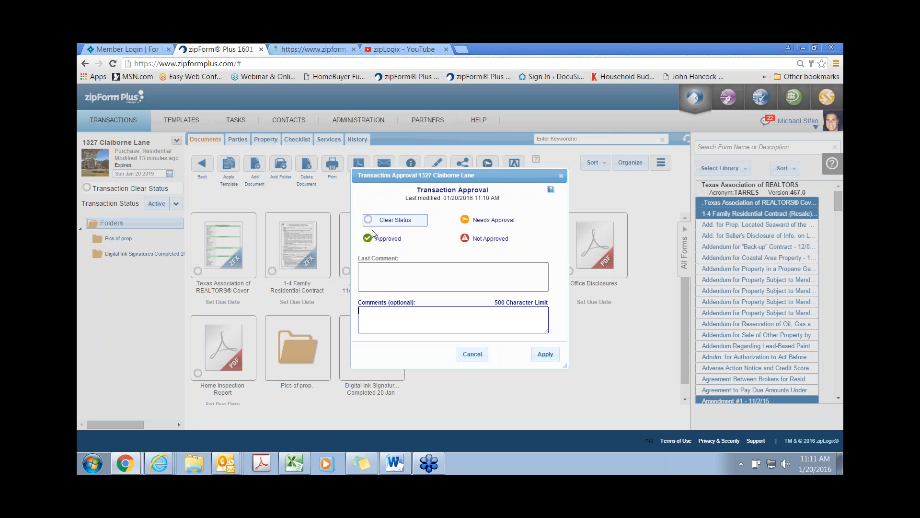
{"action": "left_click", "coordinate": [378, 238]}
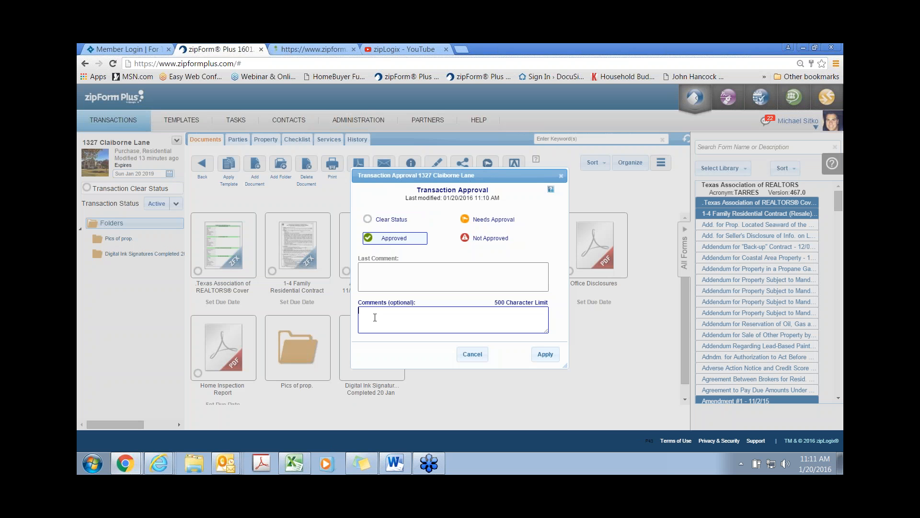
{"action": "type", "text": "aw the signed docs. all good. clsoosing."}
{"action": "left_click", "coordinate": [546, 356]}
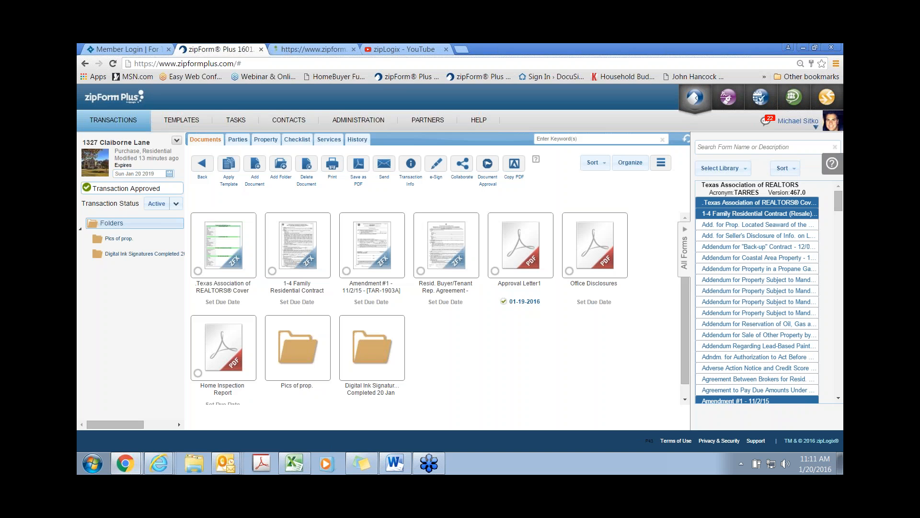
{"action": "left_click", "coordinate": [176, 204]}
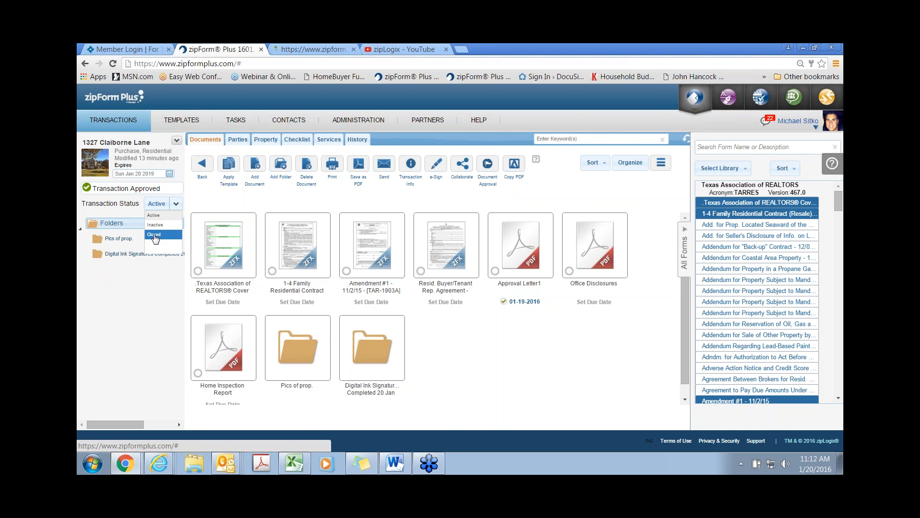
{"action": "left_click", "coordinate": [153, 235]}
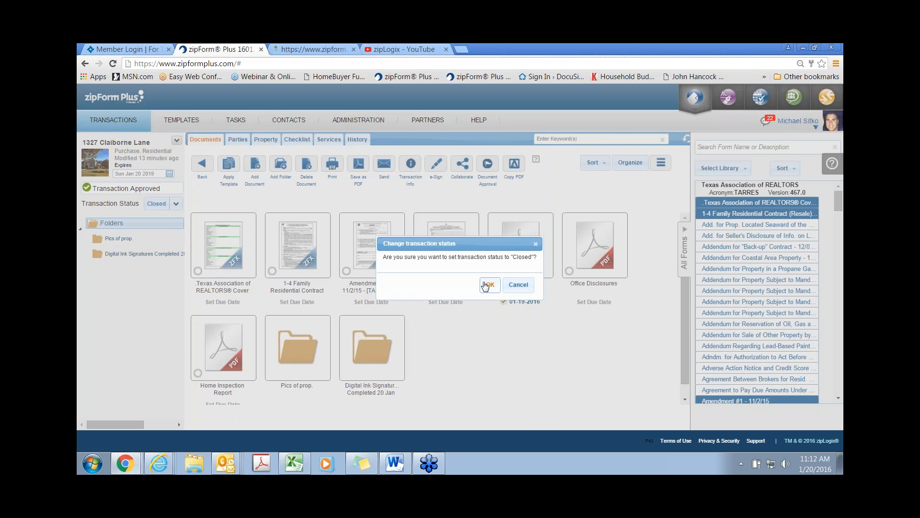
{"action": "left_click", "coordinate": [486, 285]}
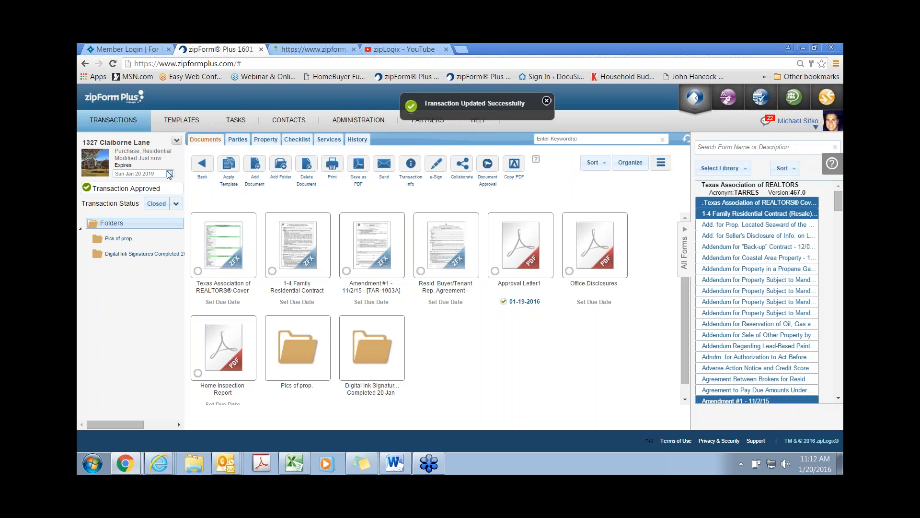
{"action": "left_click", "coordinate": [132, 120]}
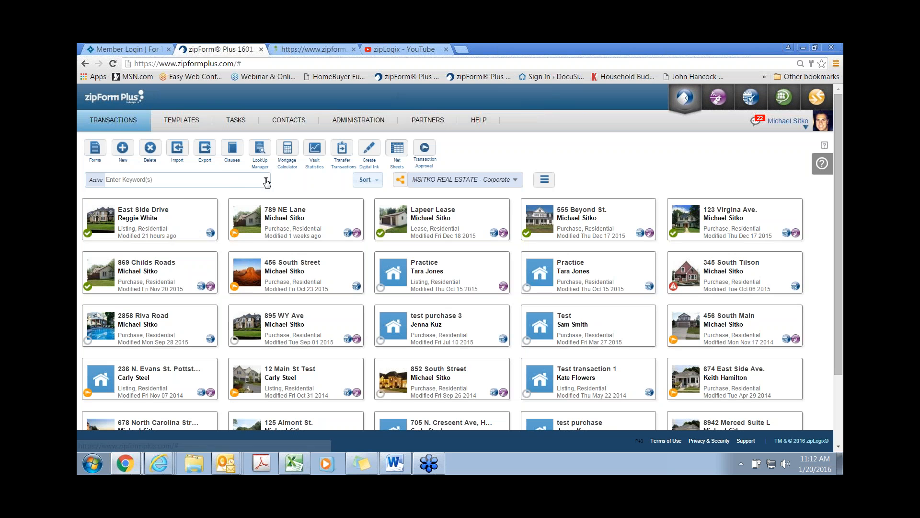
{"action": "left_click", "coordinate": [265, 180]}
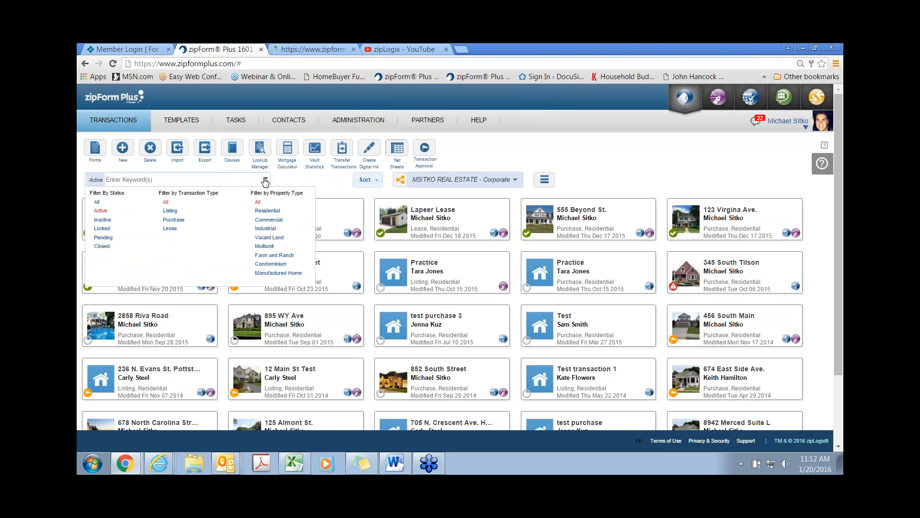
{"action": "left_click", "coordinate": [101, 247]}
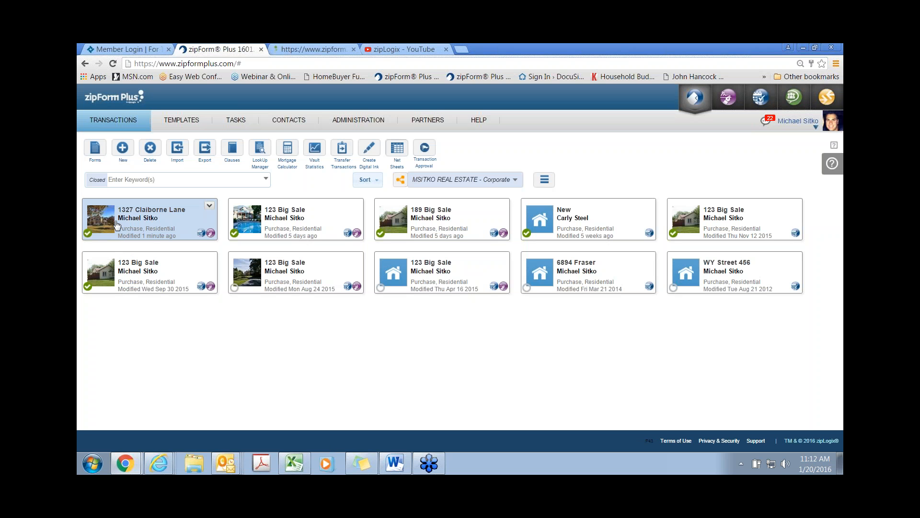
{"action": "left_click", "coordinate": [149, 217]}
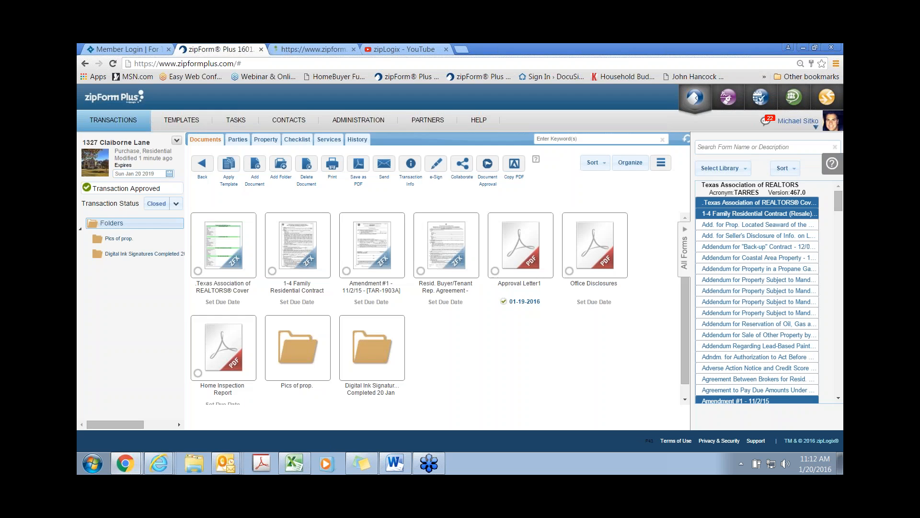
{"action": "left_click", "coordinate": [357, 139]}
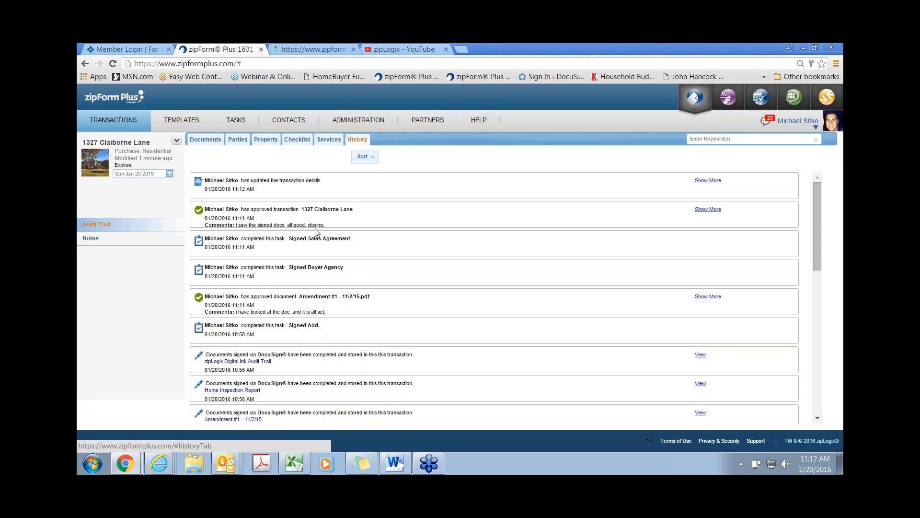
{"action": "left_click", "coordinate": [130, 123]}
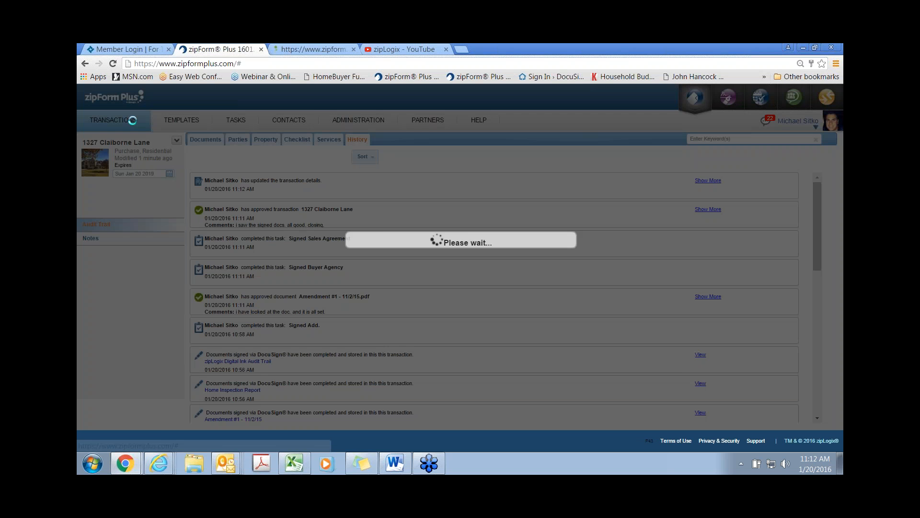